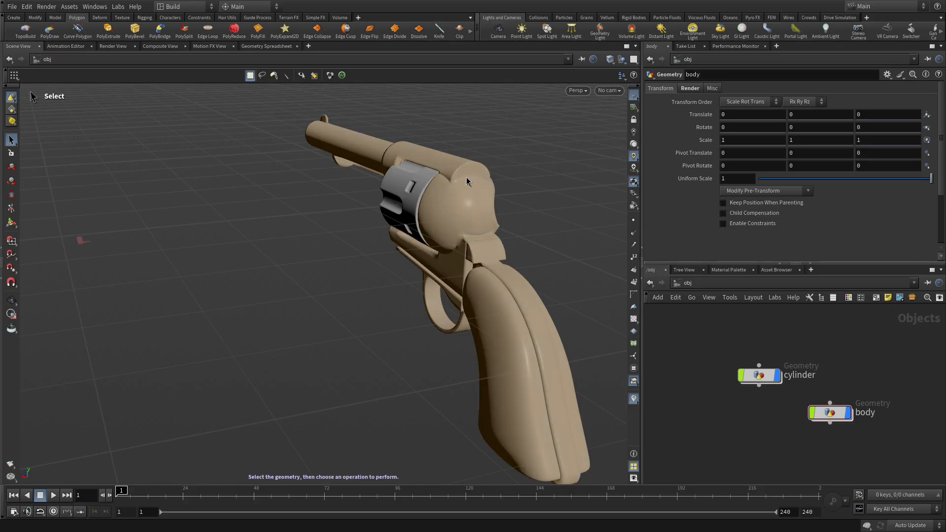
Inspect the revolver model from several angles and in the right orthographic view, framing the cylinder, trigger guard and grip
{"action": "key", "text": "Escape"}
{"action": "left_click_drag", "start_coordinate": [335, 222], "coordinate": [518, 219]}
{"action": "right_click_drag", "start_coordinate": [264, 361], "coordinate": [334, 323]}
{"action": "middle_click_drag", "start_coordinate": [387, 265], "coordinate": [343, 329]}
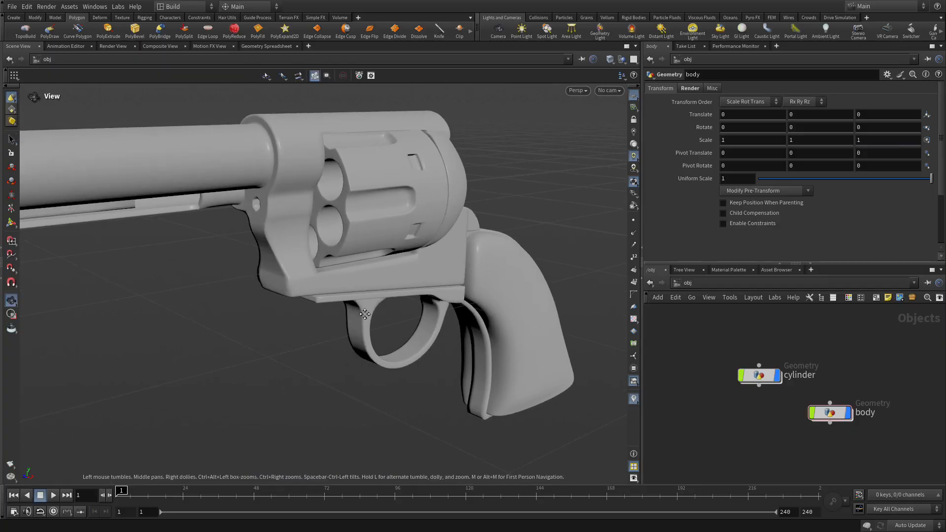
{"action": "key", "text": "space+b"}
{"action": "key", "text": "space+b"}
{"action": "scroll", "coordinate": [382, 261], "scroll_direction": "down", "scroll_amount": 5}
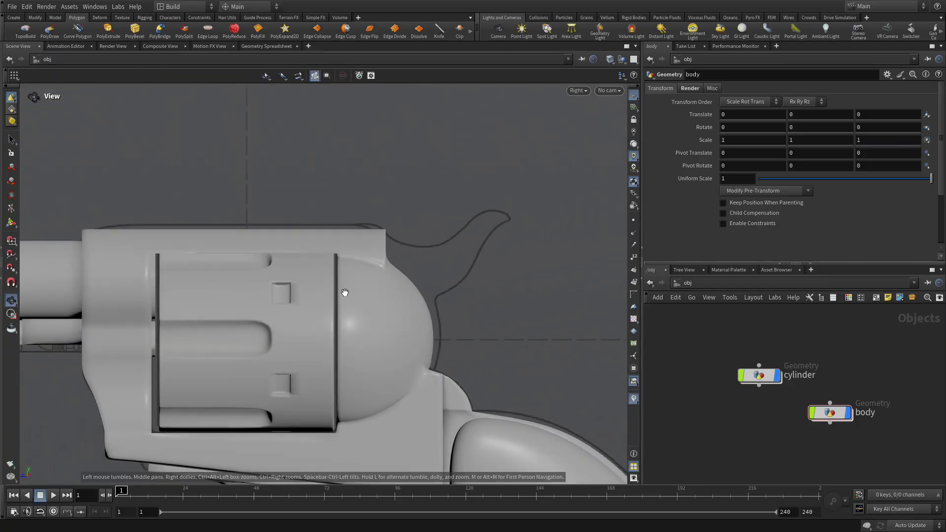
{"action": "right_click_drag", "start_coordinate": [345, 293], "coordinate": [344, 330]}
{"action": "middle_click_drag", "start_coordinate": [344, 329], "coordinate": [374, 214]}
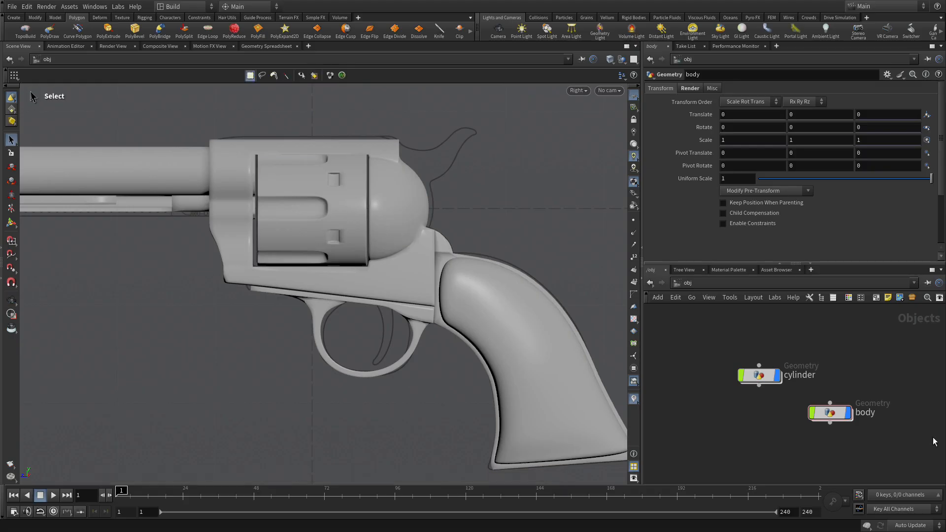
Hide the cylinder object and open the body object's geometry network
{"action": "left_click", "coordinate": [777, 377]}
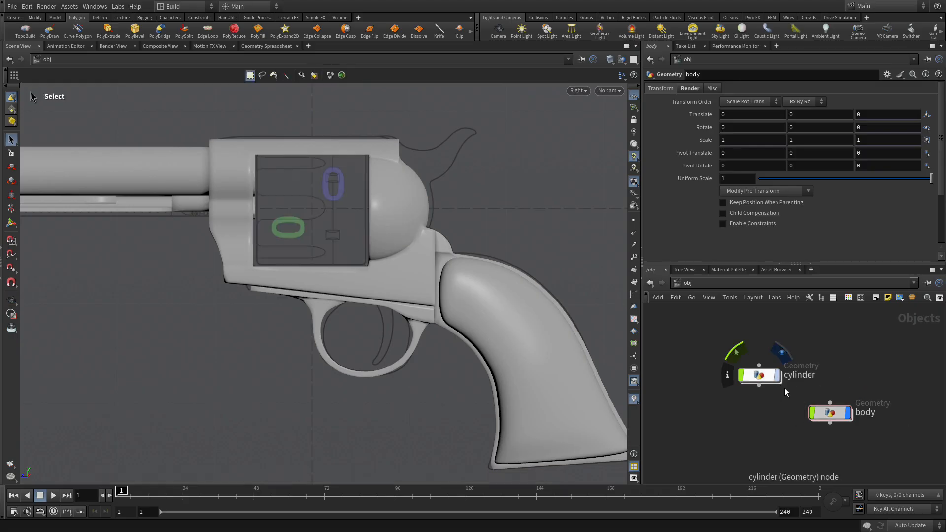
{"action": "double_click", "coordinate": [834, 418]}
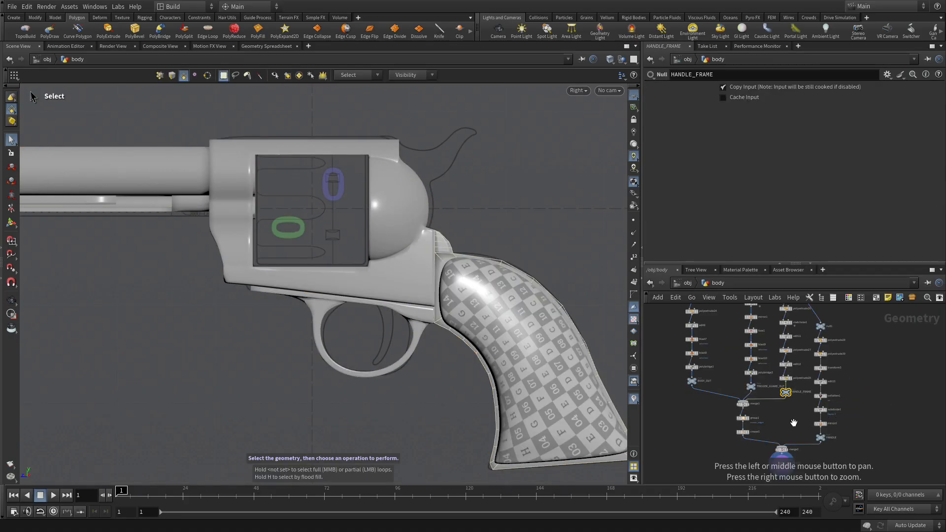
Move the whole nine-node handle chain starting at null1 farther away from the other branches to free up network space
{"action": "middle_click_drag", "start_coordinate": [872, 413], "coordinate": [730, 400]}
{"action": "scroll", "coordinate": [767, 410], "scroll_direction": "down", "scroll_amount": 3}
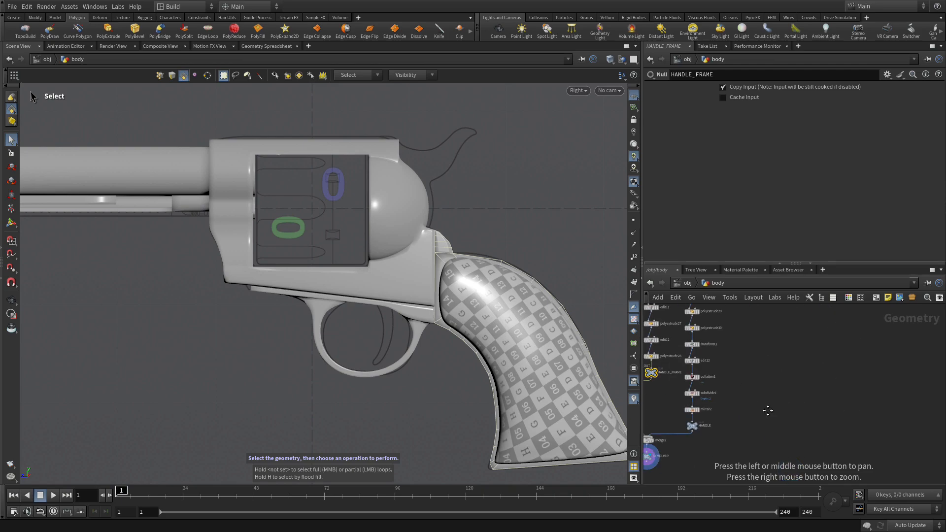
{"action": "scroll", "coordinate": [753, 408], "scroll_direction": "down", "scroll_amount": 2}
{"action": "left_click_drag", "start_coordinate": [757, 435], "coordinate": [726, 338]}
{"action": "left_click_drag", "start_coordinate": [731, 423], "coordinate": [810, 421]}
{"action": "scroll", "coordinate": [771, 359], "scroll_direction": "up", "scroll_amount": 4}
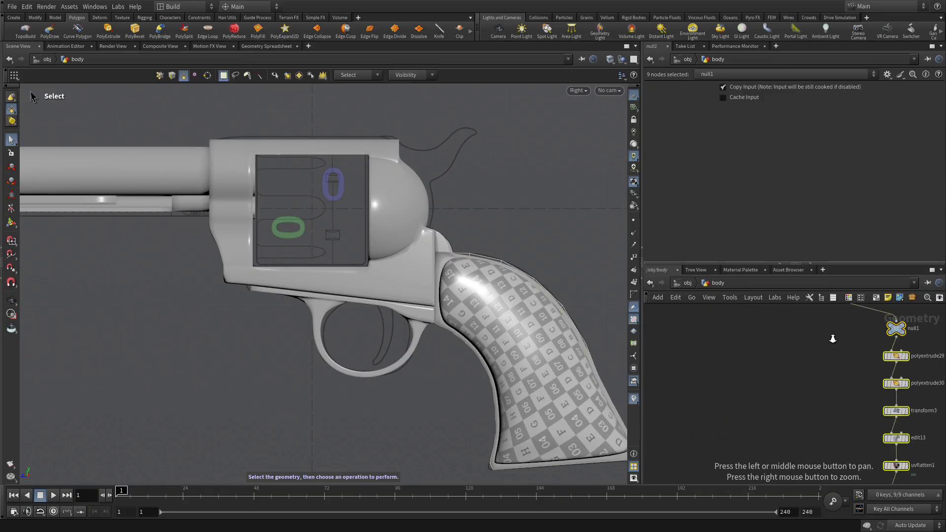
Template the merge1 node so the frame geometry shows as a wireframe reference
{"action": "left_click_drag", "start_coordinate": [787, 371], "coordinate": [857, 355]}
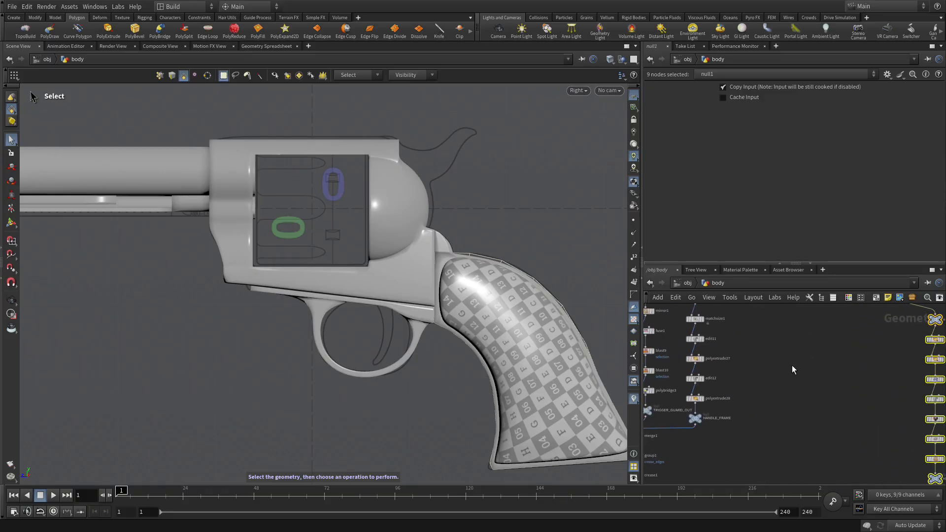
{"action": "scroll", "coordinate": [740, 442], "scroll_direction": "up", "scroll_amount": 3}
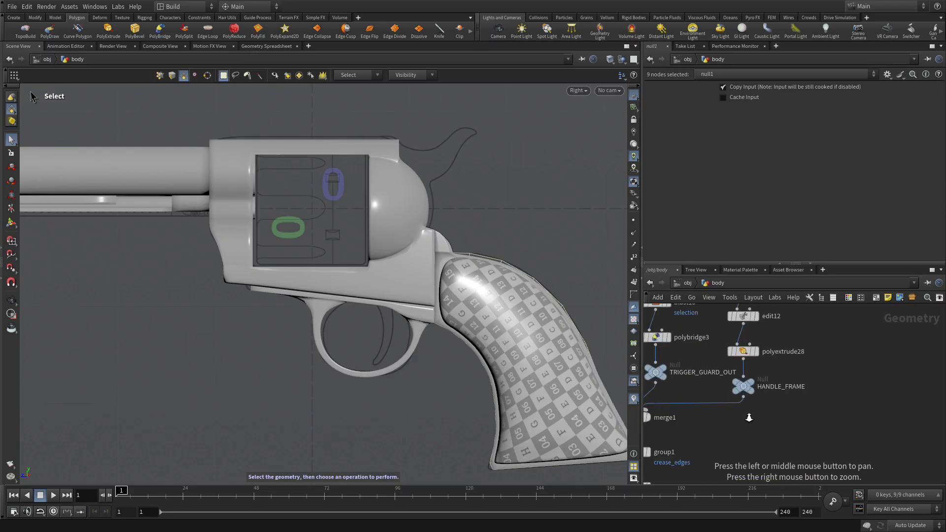
{"action": "middle_click_drag", "start_coordinate": [740, 428], "coordinate": [799, 409]}
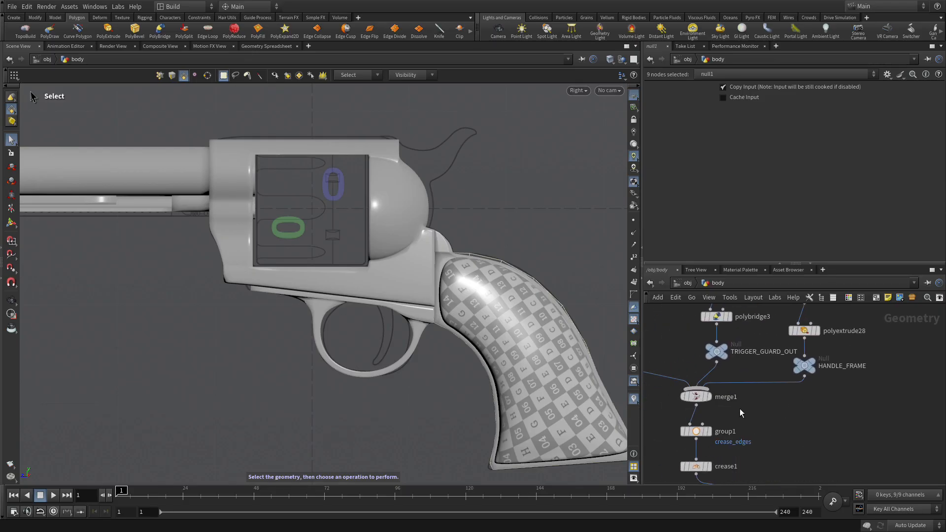
{"action": "left_click", "coordinate": [712, 413]}
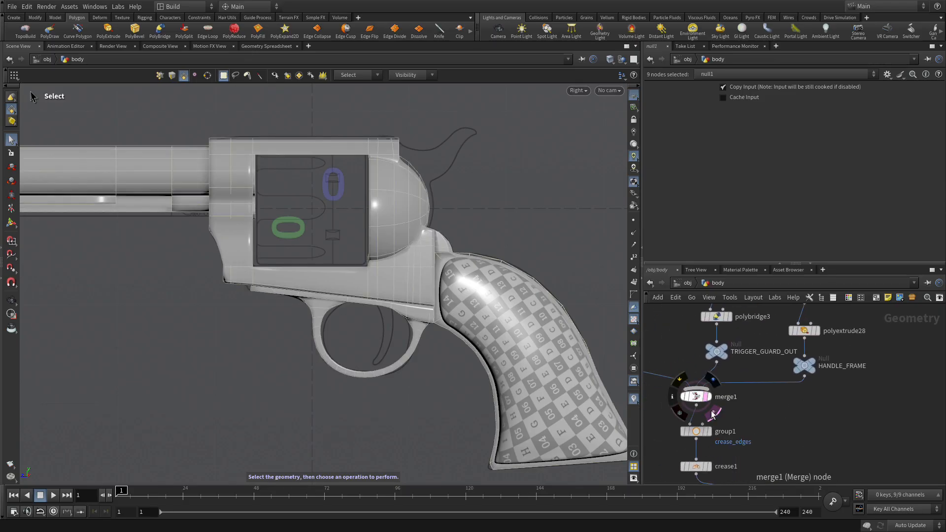
Add an unconnected TopoBuild (PolyDraw) node beside HANDLE_FRAME, display it and activate its viewport drawing state
{"action": "middle_click_drag", "start_coordinate": [860, 408], "coordinate": [753, 451]}
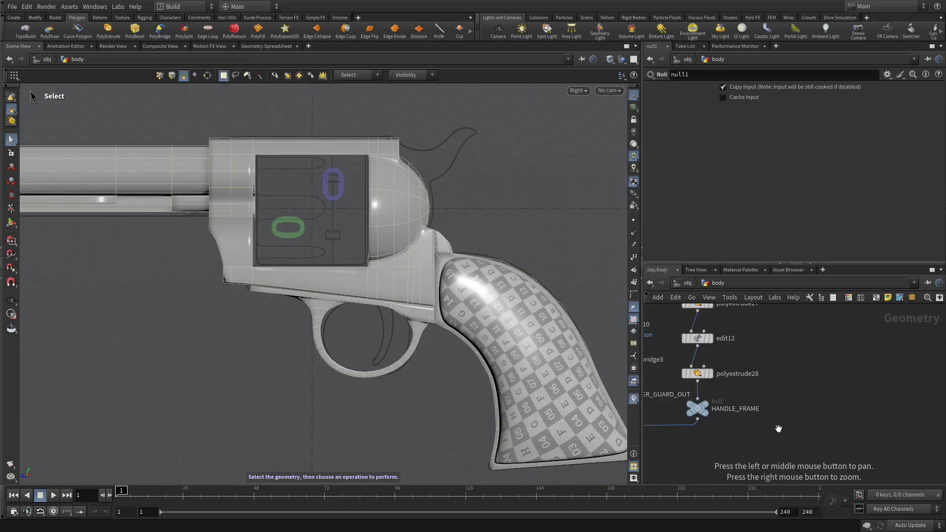
{"action": "key", "text": "Tab"}
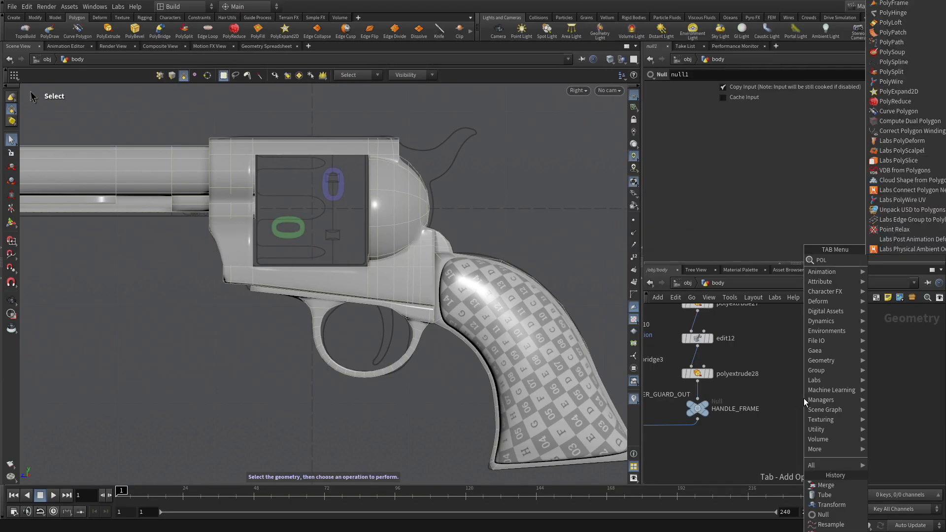
{"action": "type", "text": "POLYDR"}
{"action": "key", "text": "Return"}
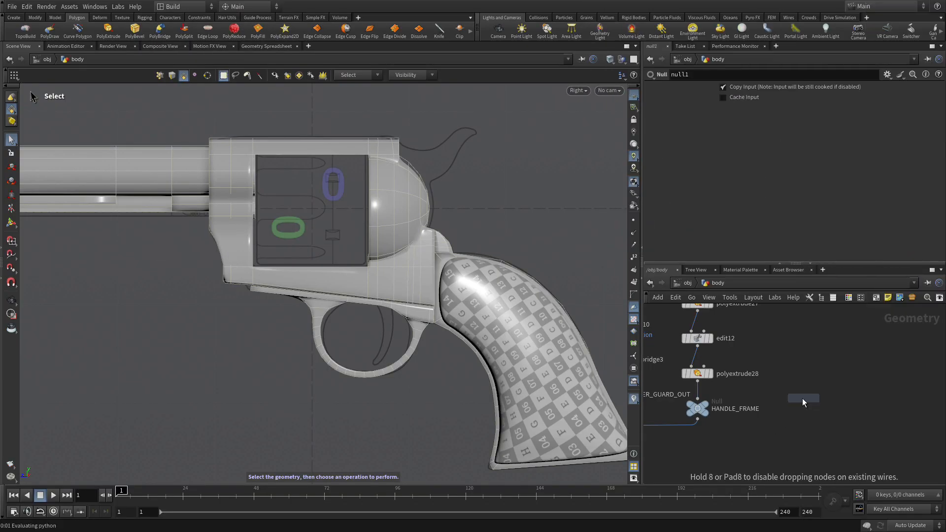
{"action": "left_click", "coordinate": [803, 398]}
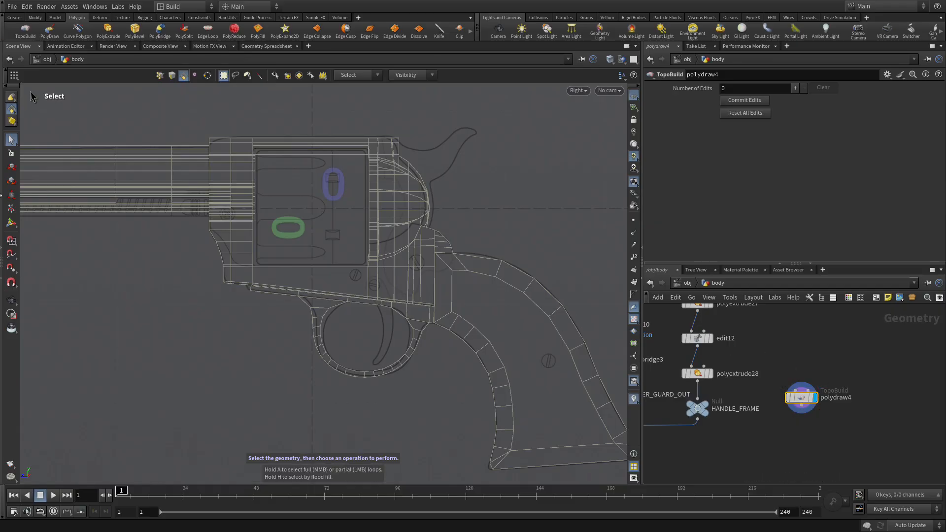
{"action": "left_click", "coordinate": [11, 225]}
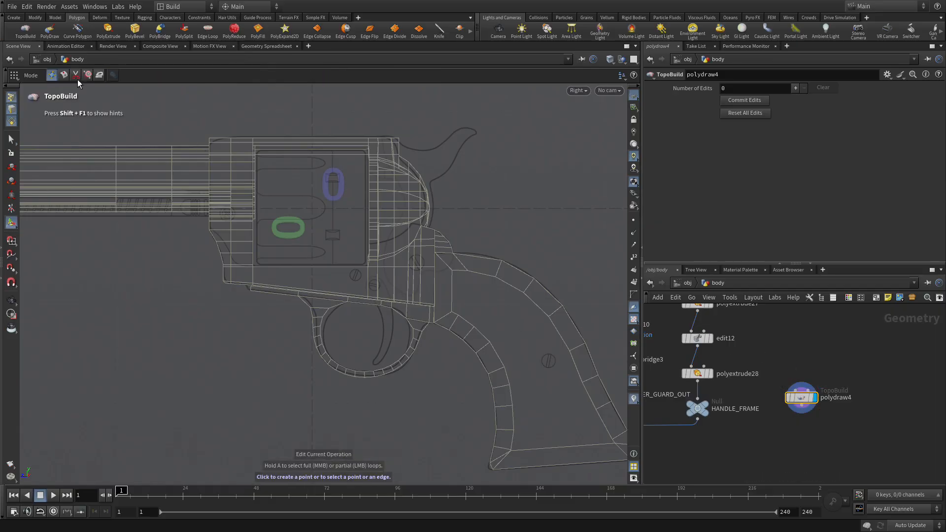
Draw the upper part of the trigger as connected quads over the reference, from around the screw down past the frame's lower edge
{"action": "key", "text": "space"}
{"action": "right_click_drag", "start_coordinate": [427, 373], "coordinate": [566, 302]}
{"action": "middle_click_drag", "start_coordinate": [468, 304], "coordinate": [461, 326]}
{"action": "right_click_drag", "start_coordinate": [435, 337], "coordinate": [498, 306]}
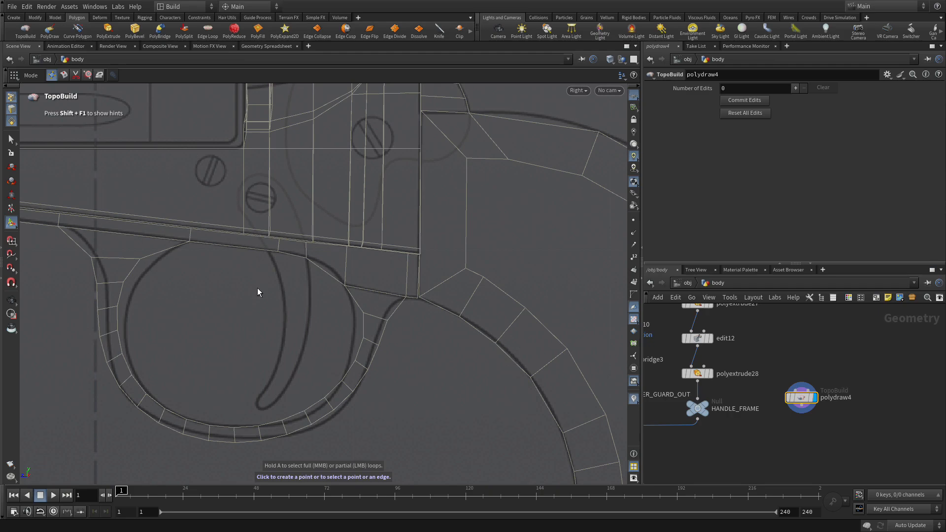
{"action": "left_click", "coordinate": [238, 191]}
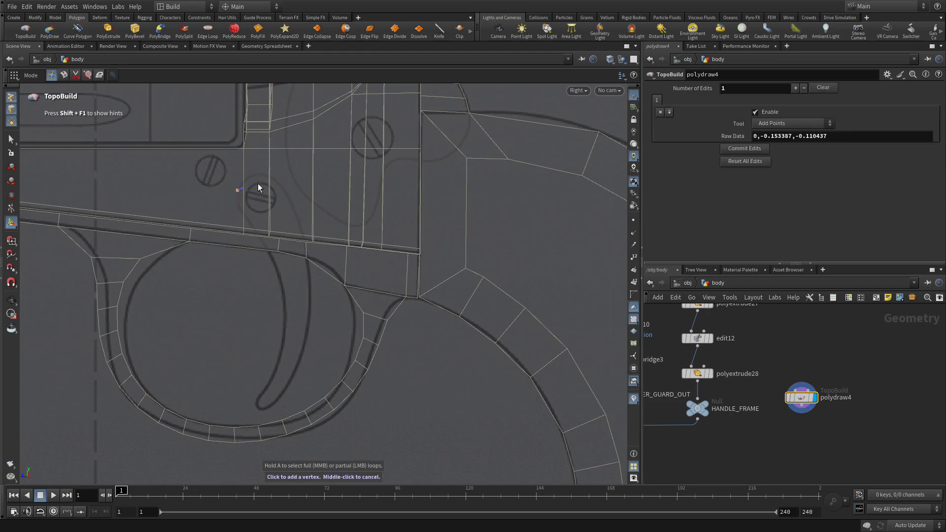
{"action": "left_click", "coordinate": [261, 174]}
{"action": "left_click", "coordinate": [284, 189]}
{"action": "left_click", "coordinate": [252, 211]}
{"action": "left_click", "coordinate": [259, 234]}
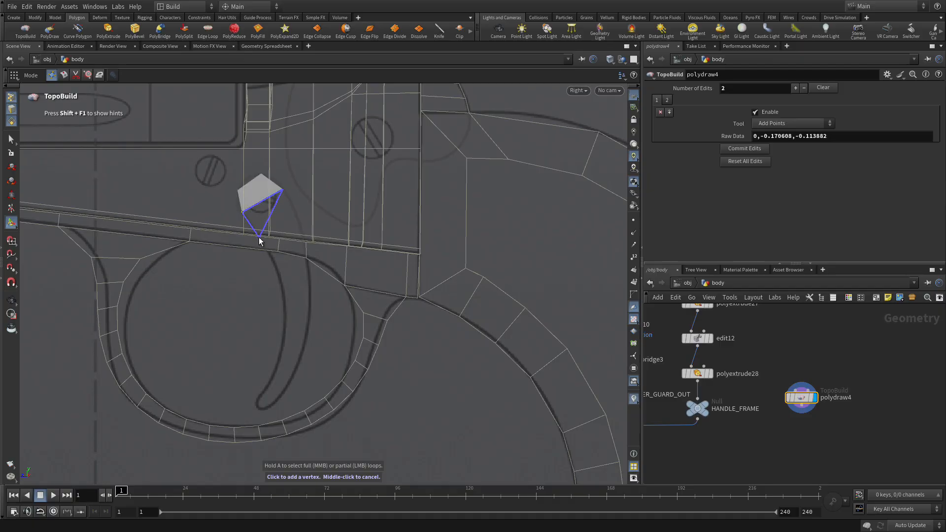
{"action": "left_click", "coordinate": [297, 213]}
{"action": "left_click", "coordinate": [306, 248]}
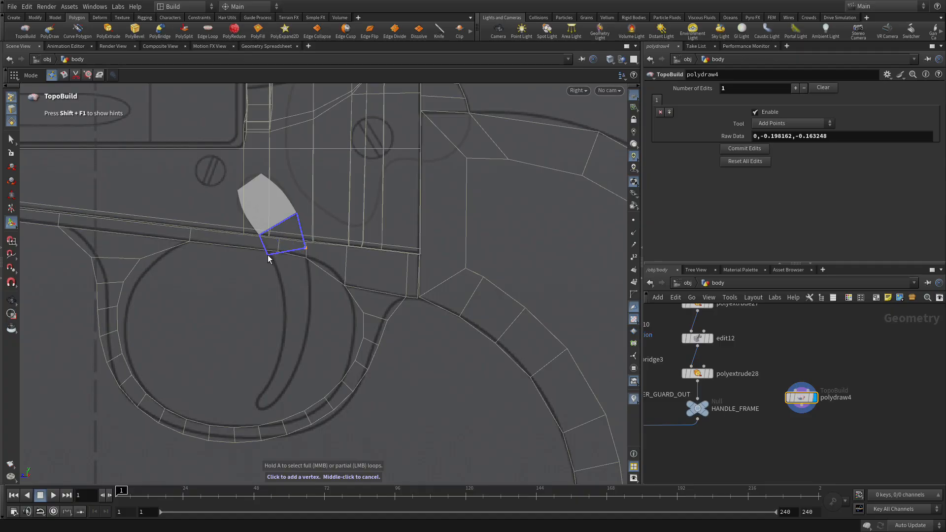
{"action": "left_click", "coordinate": [271, 255]}
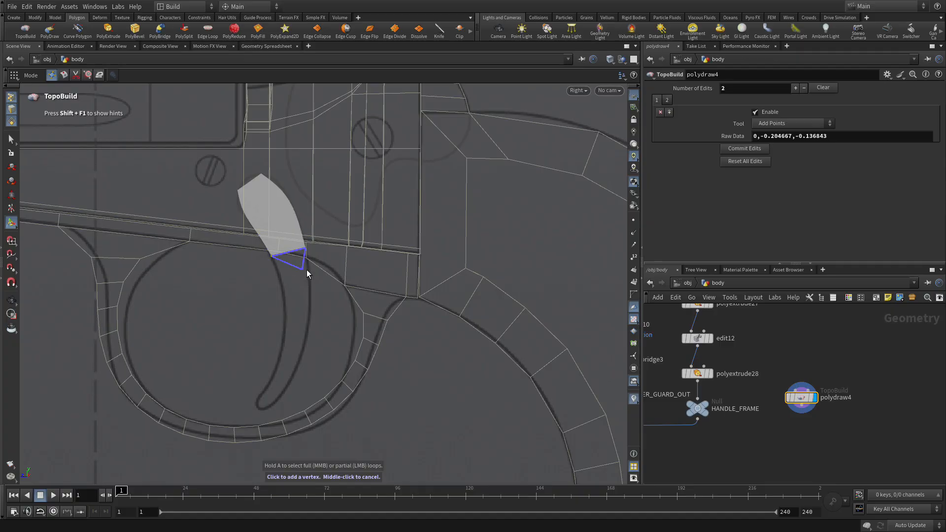
Continue the quad strip through the trigger's curved middle section inside the guard, following the reference outline
{"action": "left_click", "coordinate": [279, 277]}
{"action": "left_click", "coordinate": [310, 271]}
{"action": "left_click", "coordinate": [309, 302]}
{"action": "left_click", "coordinate": [283, 299]}
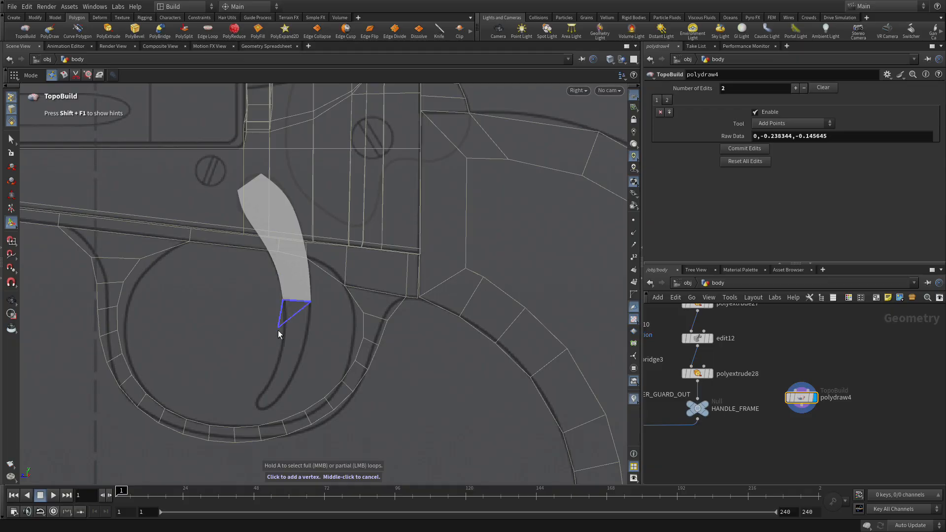
{"action": "left_click", "coordinate": [284, 326]}
{"action": "left_click", "coordinate": [309, 329]}
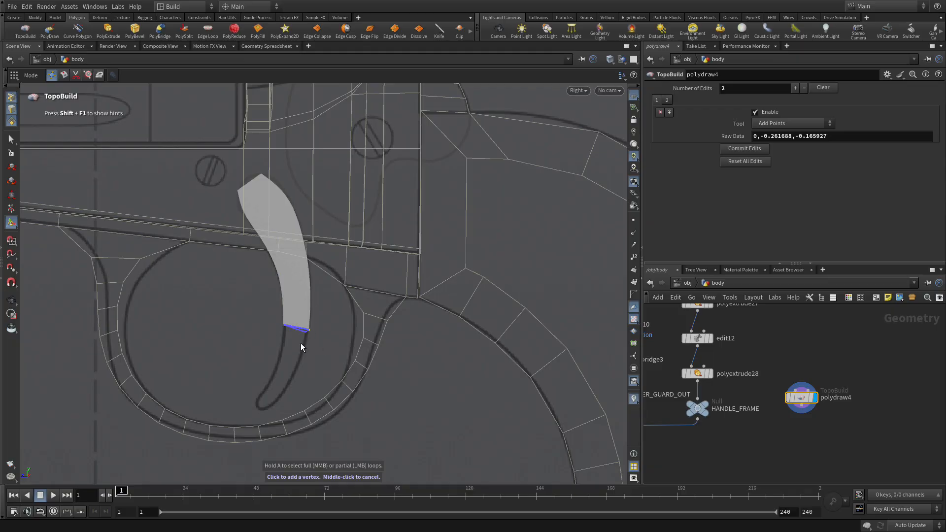
{"action": "left_click", "coordinate": [300, 353]}
{"action": "left_click", "coordinate": [280, 351]}
Complete the quad strip down to the trigger's narrow tip and accept the drawn shape
{"action": "left_click", "coordinate": [272, 377]}
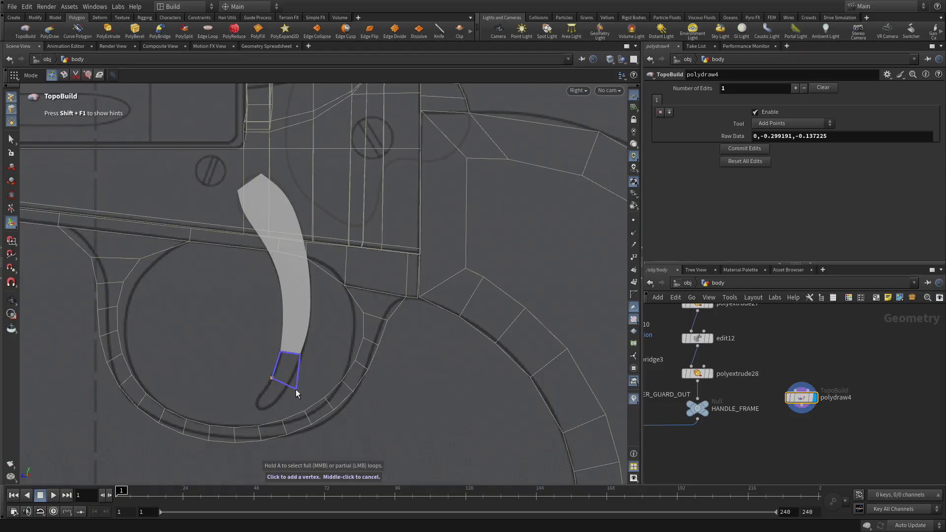
{"action": "left_click", "coordinate": [289, 381]}
{"action": "left_click", "coordinate": [273, 404]}
{"action": "left_click", "coordinate": [257, 398]}
{"action": "left_click", "coordinate": [256, 406]}
{"action": "left_click", "coordinate": [262, 410]}
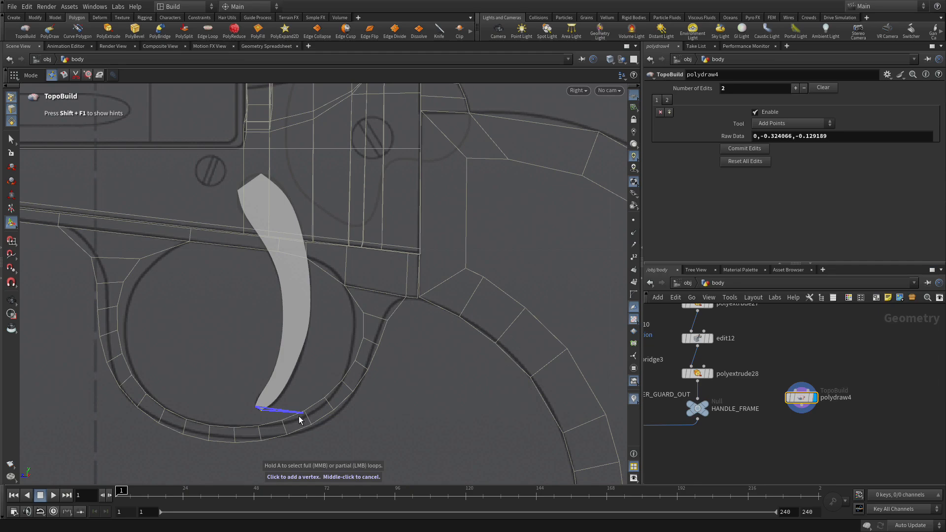
{"action": "key", "text": "Return"}
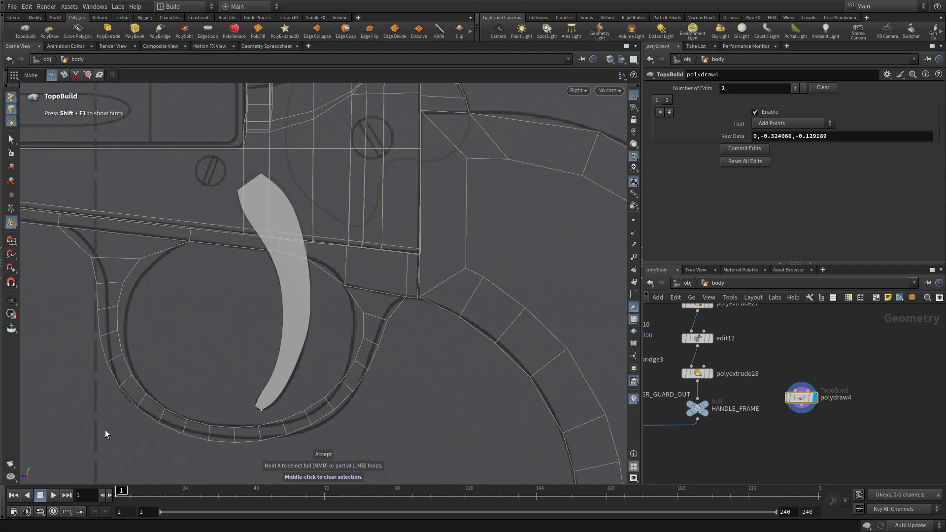
Select all the trigger's faces and extrude them with PolyExtrude by a distance of 0.025
{"action": "left_click", "coordinate": [10, 139]}
{"action": "key", "text": "4"}
{"action": "key", "text": "n"}
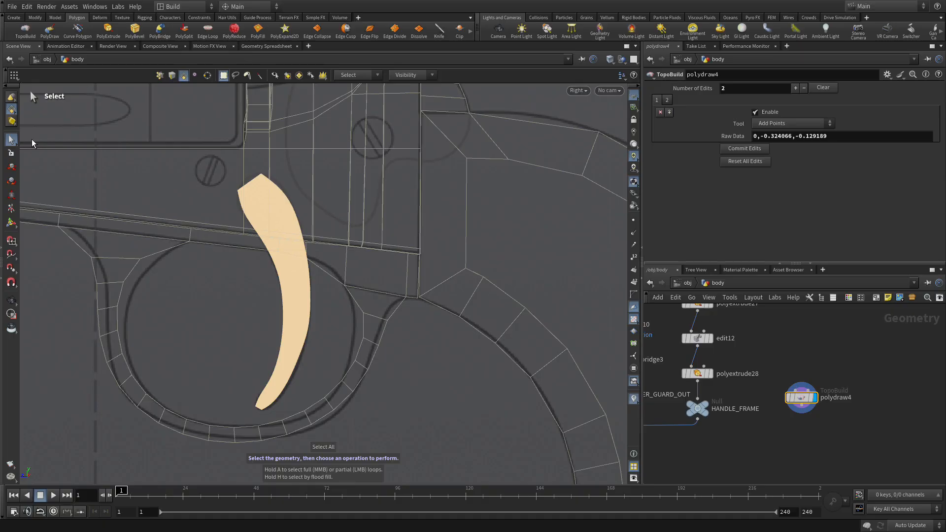
{"action": "left_click", "coordinate": [103, 30]}
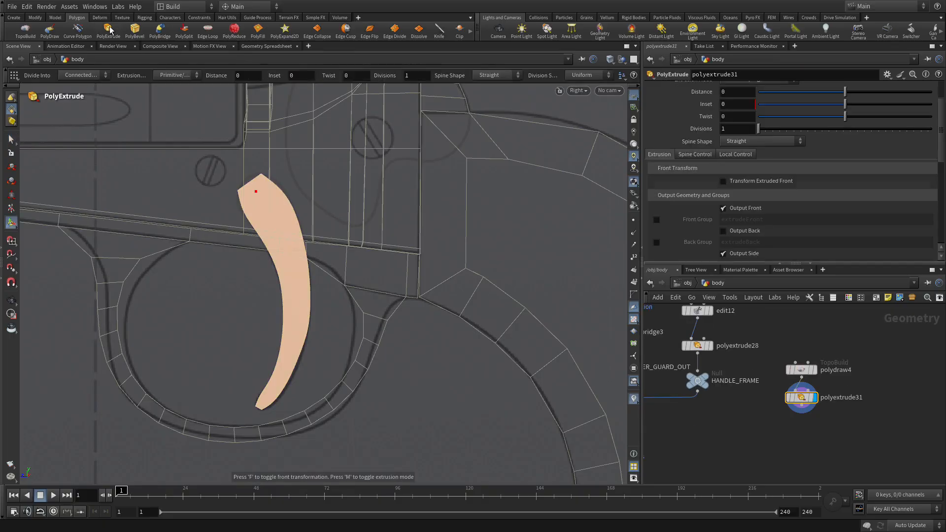
{"action": "scroll", "coordinate": [706, 139], "scroll_direction": "up", "scroll_amount": 3}
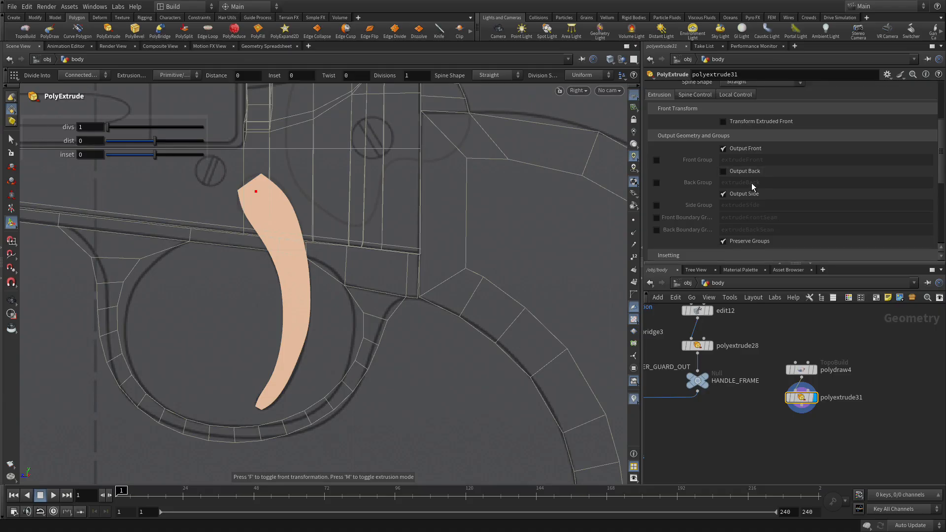
{"action": "left_click", "coordinate": [723, 140]}
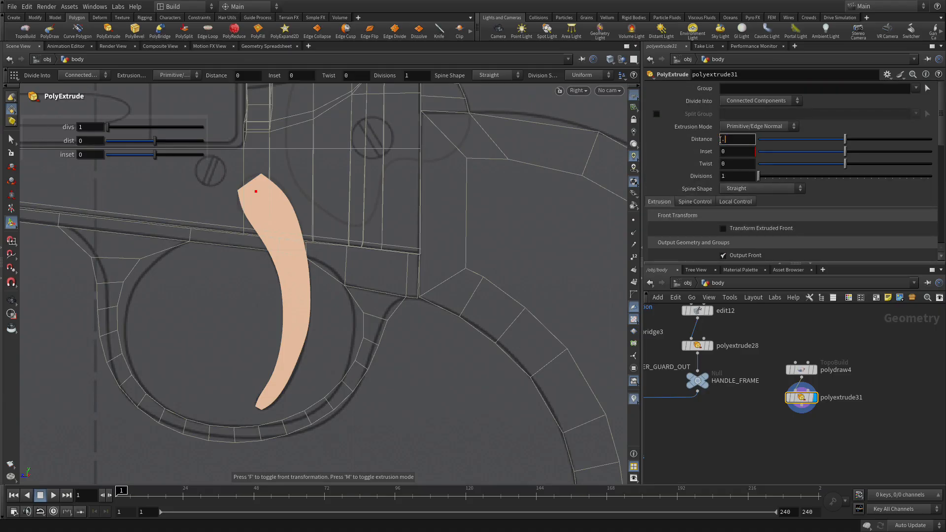
{"action": "type", "text": ".025"}
{"action": "key", "text": "Return"}
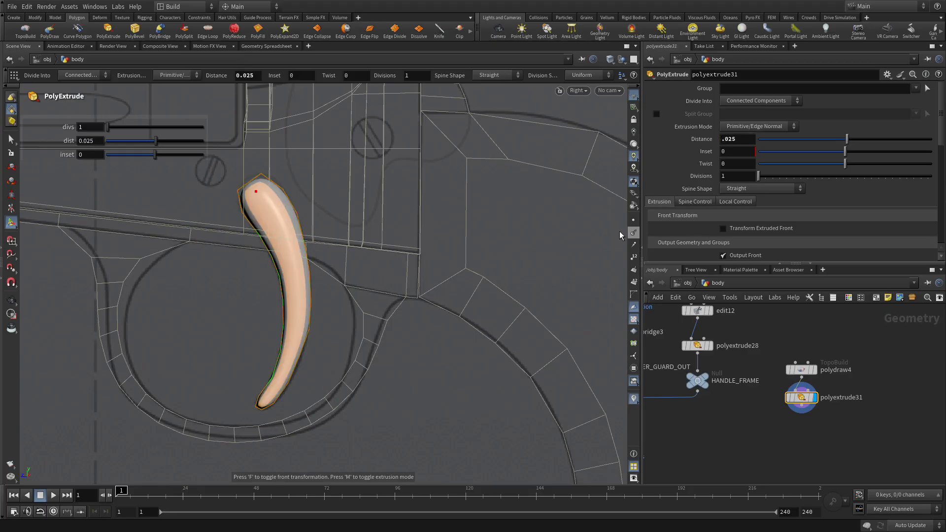
{"action": "key", "text": "Escape"}
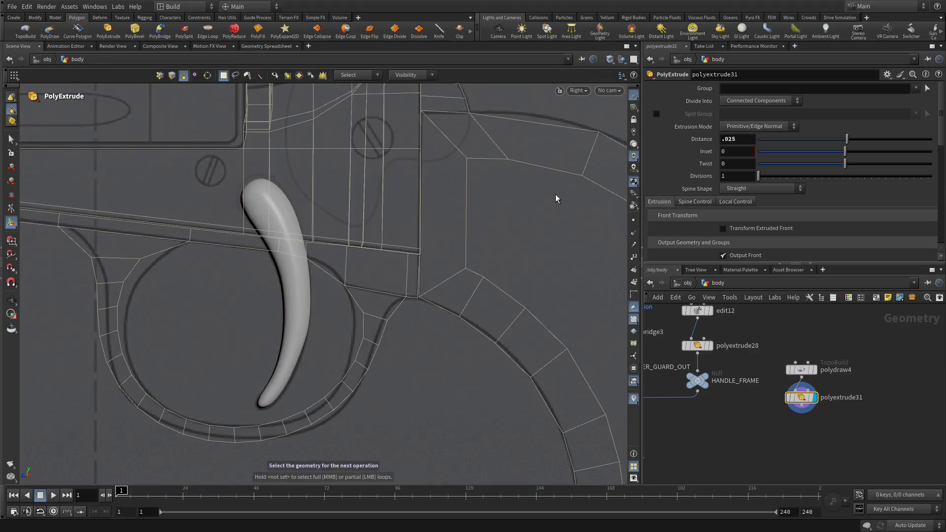
Turn off the trigger's smooth subdivision preview and set the extrusion's divisions to 2
{"action": "key", "text": "shift+minus"}
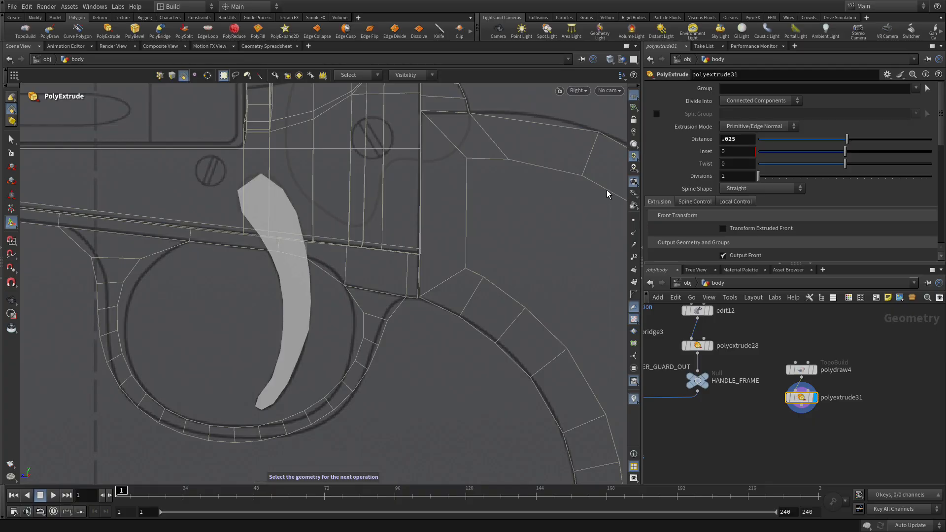
{"action": "left_click", "coordinate": [727, 178]}
{"action": "type", "text": "2"}
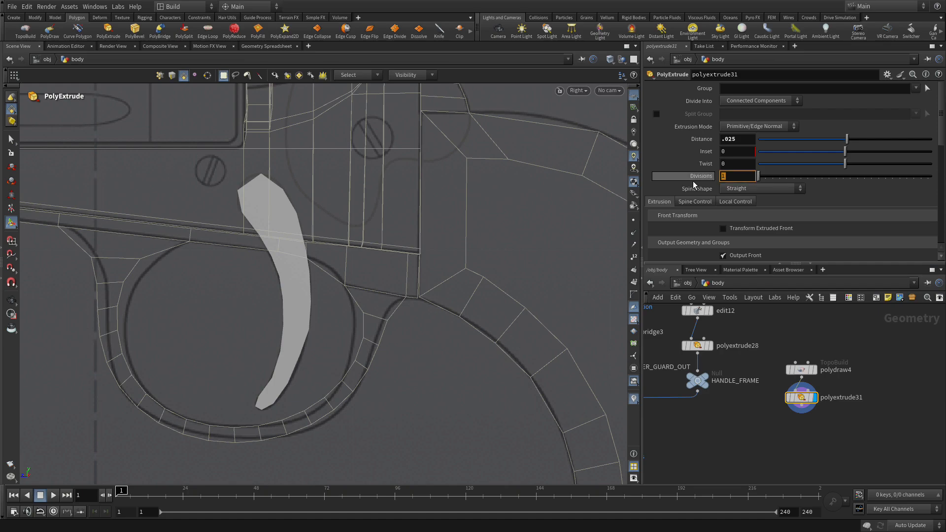
{"action": "key", "text": "Return"}
{"action": "scroll", "coordinate": [759, 181], "scroll_direction": "down", "scroll_amount": 2}
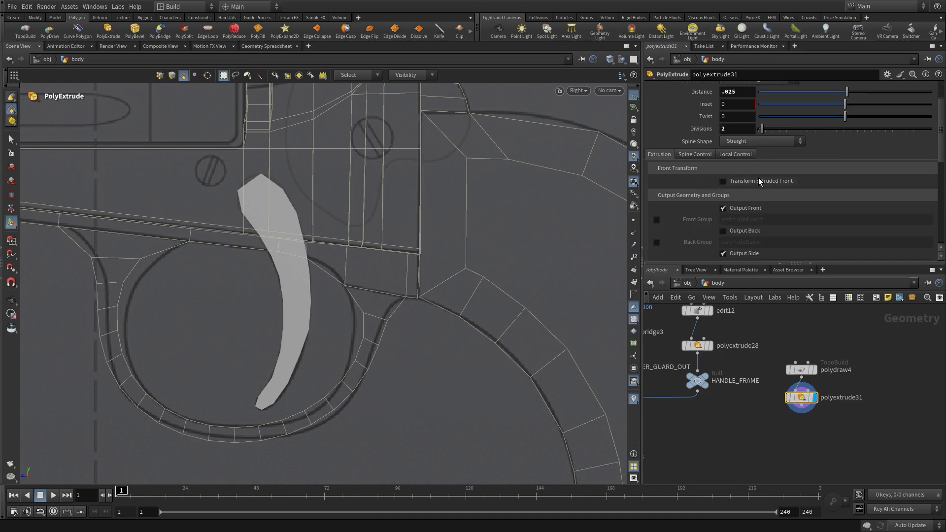
Enable the back output of the trigger's extrusion and inspect the thickened trigger in the perspective view
{"action": "scroll", "coordinate": [758, 185], "scroll_direction": "down", "scroll_amount": 1}
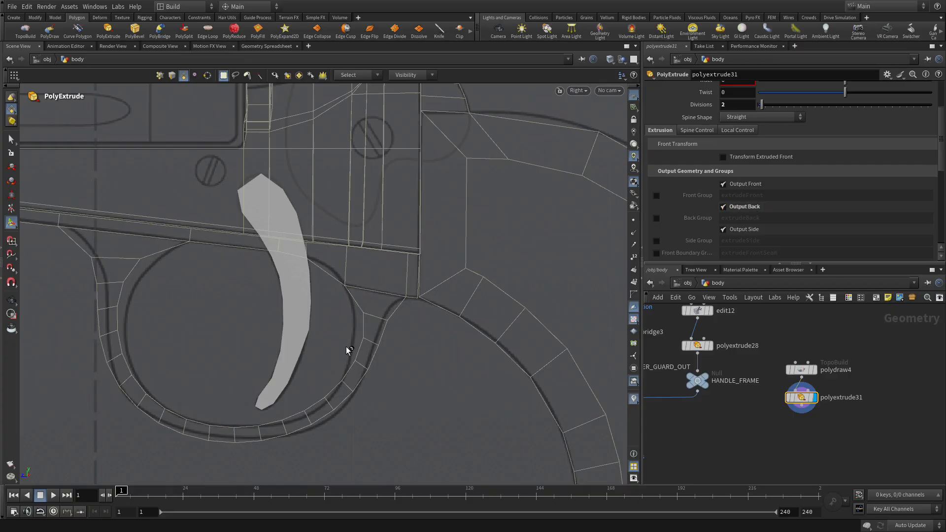
{"action": "key", "text": "space+b"}
{"action": "key", "text": "space+b"}
{"action": "left_click_drag", "start_coordinate": [206, 380], "coordinate": [505, 307]}
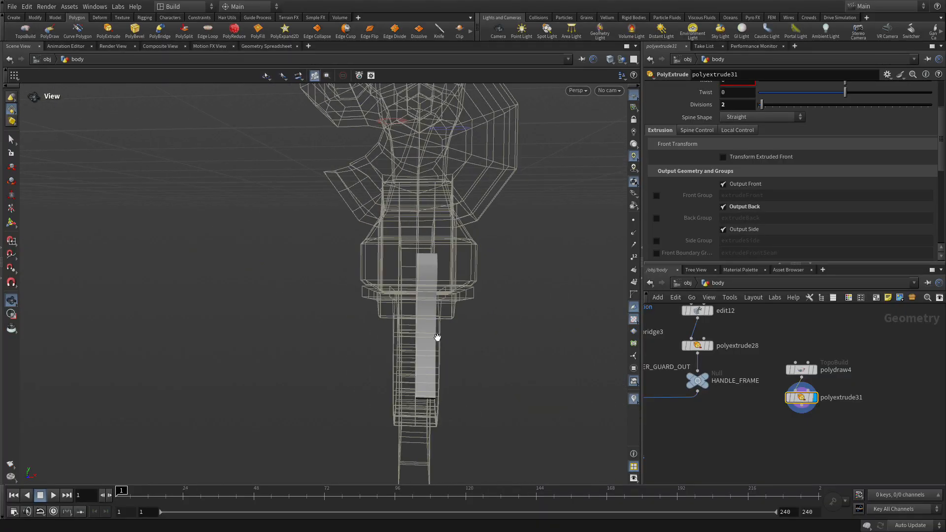
{"action": "left_click_drag", "start_coordinate": [475, 323], "coordinate": [518, 321]}
{"action": "key", "text": "Return"}
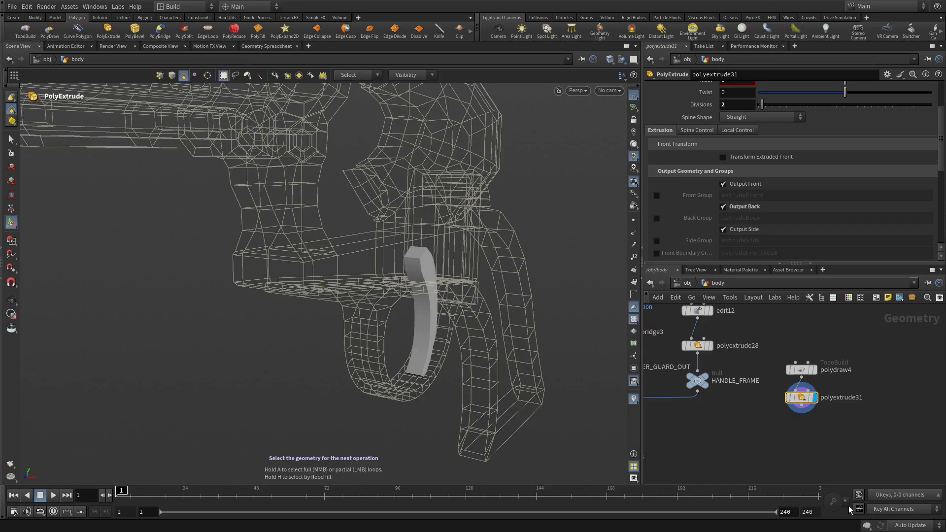
Select all of the trigger's geometry and apply a Match Size node to it
{"action": "key", "text": "n"}
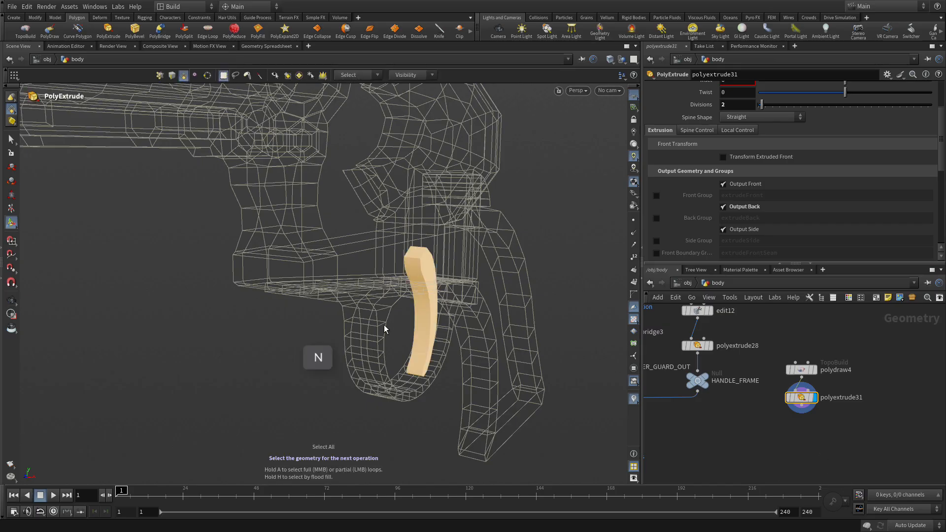
{"action": "key", "text": "Tab"}
{"action": "type", "text": "MAT"}
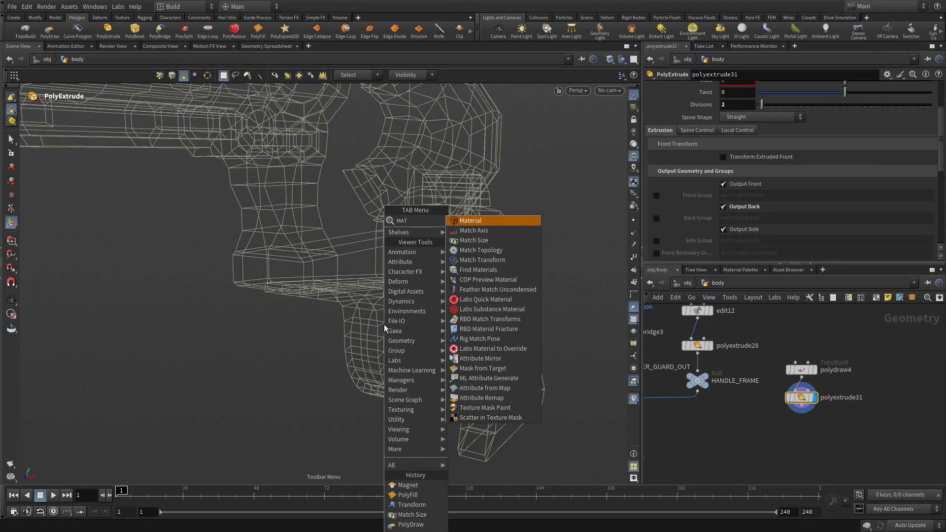
{"action": "key", "text": "Down"}
{"action": "key", "text": "Down"}
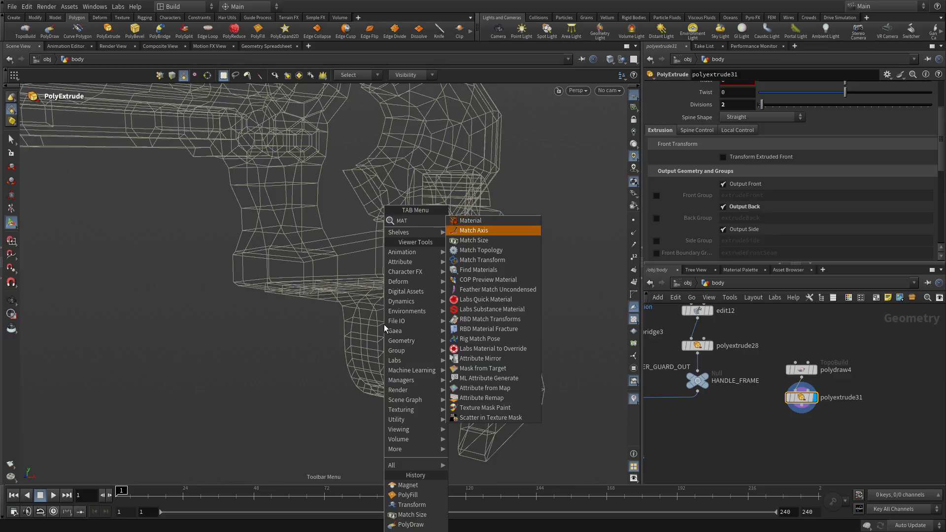
{"action": "key", "text": "Return"}
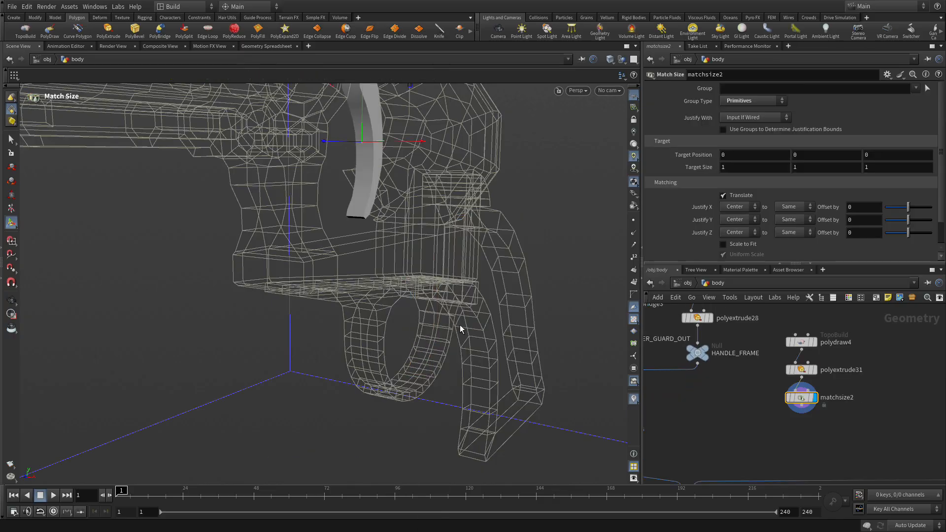
Set Justify Y and Justify Z to None in the Match Size so the trigger is centred only along X
{"action": "left_click", "coordinate": [756, 221]}
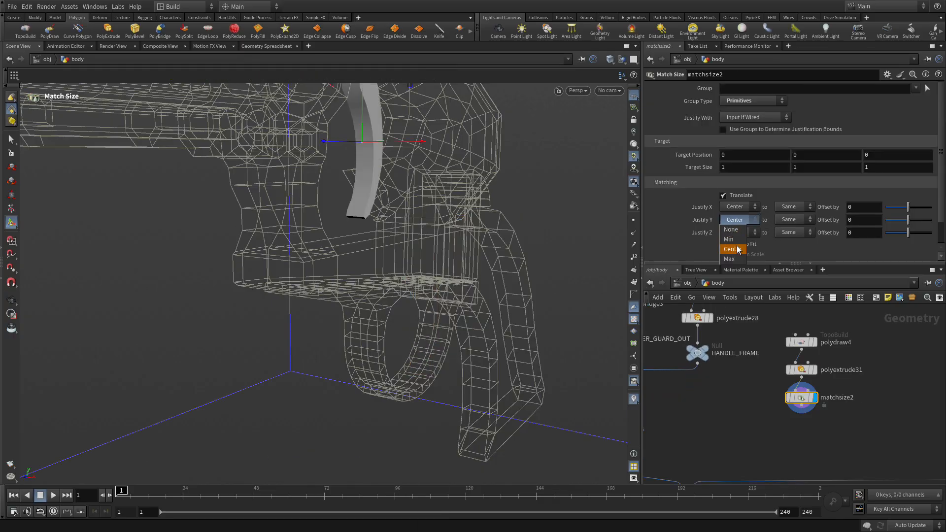
{"action": "left_click", "coordinate": [733, 231]}
{"action": "left_click", "coordinate": [734, 233]}
{"action": "left_click", "coordinate": [736, 247]}
{"action": "key", "text": "Escape"}
{"action": "left_click_drag", "start_coordinate": [480, 282], "coordinate": [390, 266]}
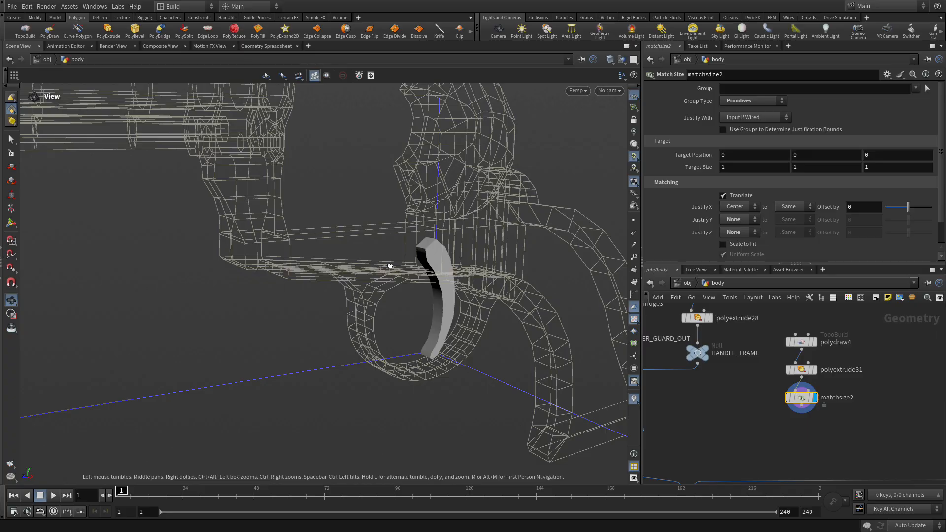
{"action": "key", "text": "Return"}
{"action": "left_click", "coordinate": [747, 440]}
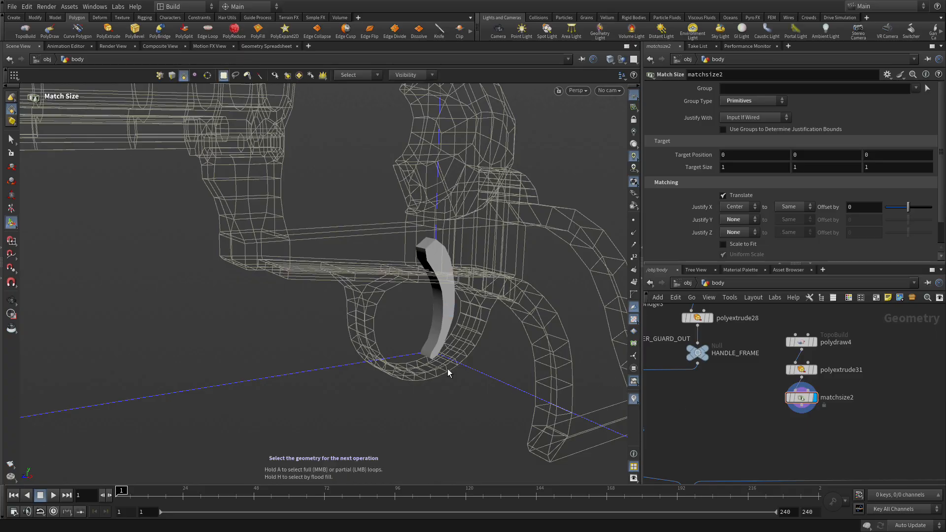
Add a Transform node beneath the trigger's Match Size, display its output, and frame the revolver in the Right view
{"action": "key", "text": "space+b"}
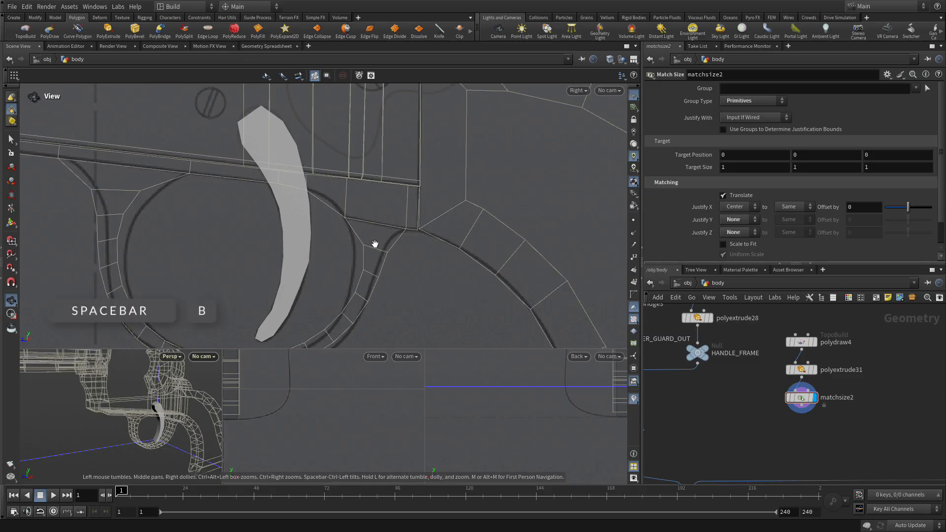
{"action": "right_click_drag", "start_coordinate": [386, 247], "coordinate": [156, 271]}
{"action": "middle_click_drag", "start_coordinate": [289, 261], "coordinate": [294, 333]}
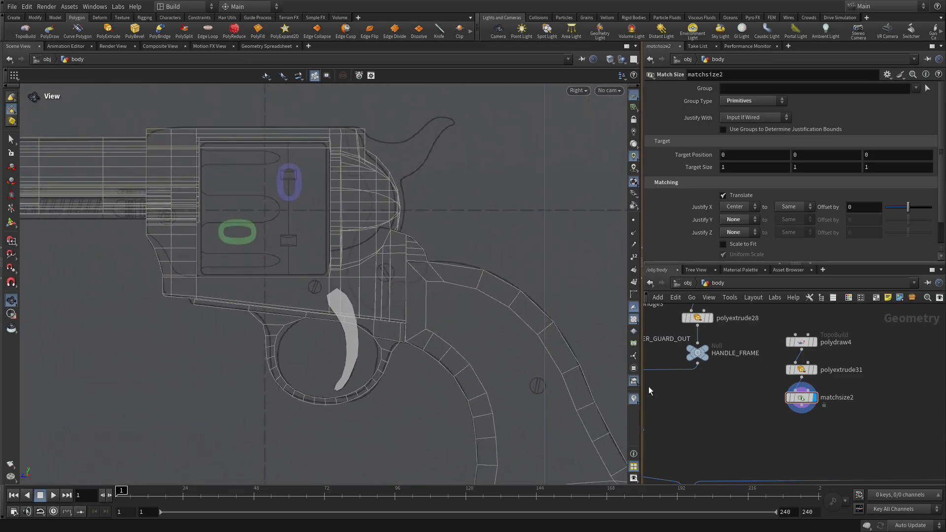
{"action": "scroll", "coordinate": [882, 442], "scroll_direction": "up", "scroll_amount": 3}
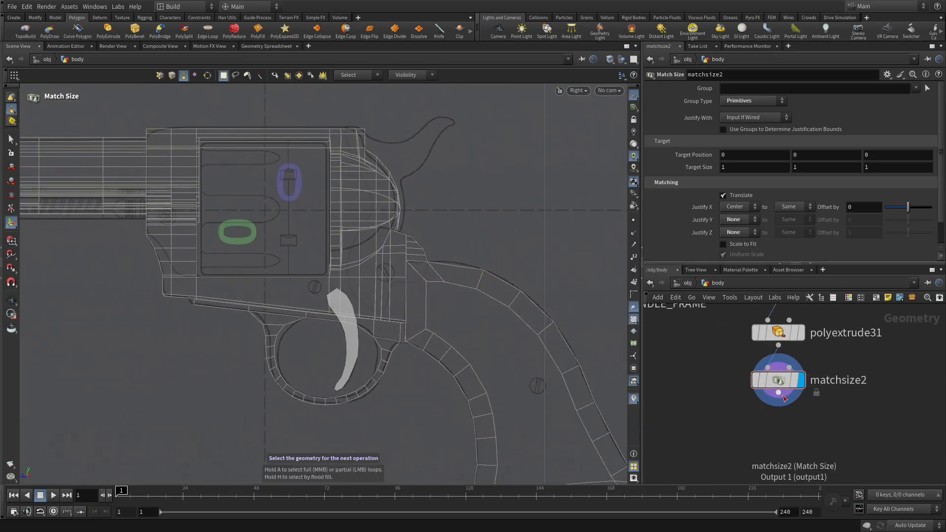
{"action": "key", "text": "Tab"}
{"action": "type", "text": "trans"}
{"action": "key", "text": "Return"}
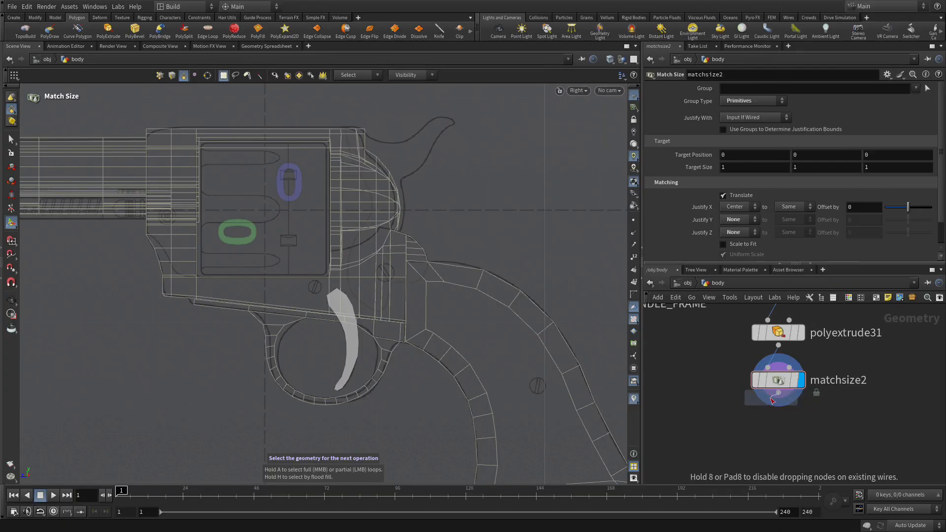
{"action": "left_click", "coordinate": [778, 435]}
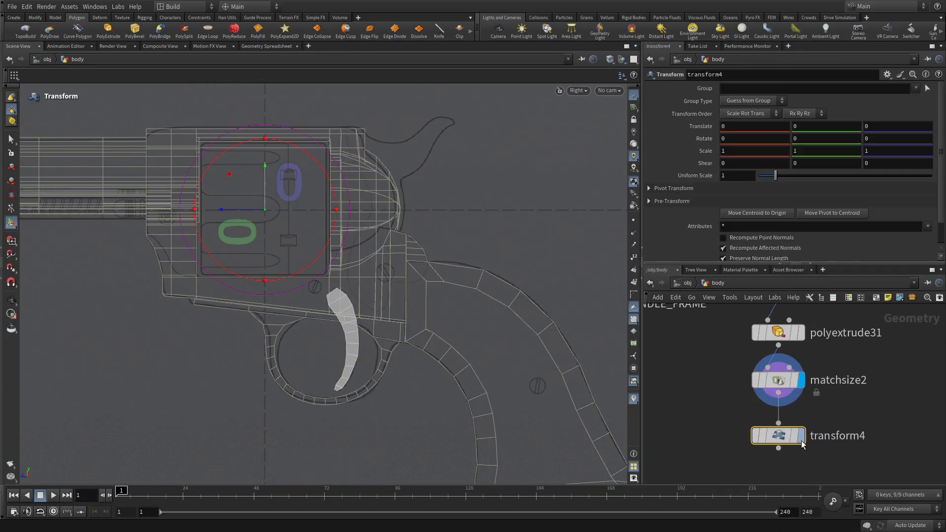
{"action": "left_click", "coordinate": [801, 441]}
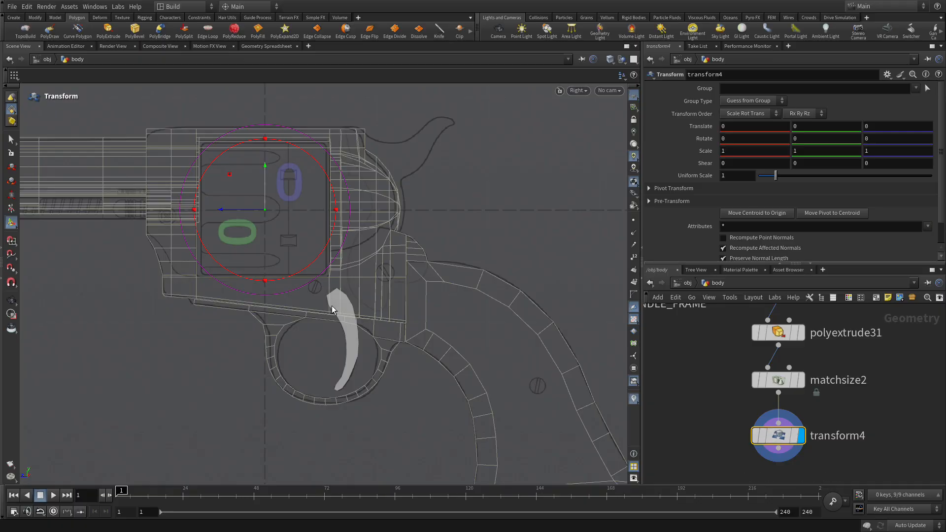
Try rotating the trigger about the default pivot, and reset its X rotation to 0
{"action": "mouse_move", "coordinate": [293, 275]}
{"action": "left_mouse_down"}
{"action": "mouse_move", "coordinate": [356, 196]}
{"action": "mouse_move", "coordinate": [177, 333]}
{"action": "mouse_move", "coordinate": [289, 286]}
{"action": "left_mouse_up"}
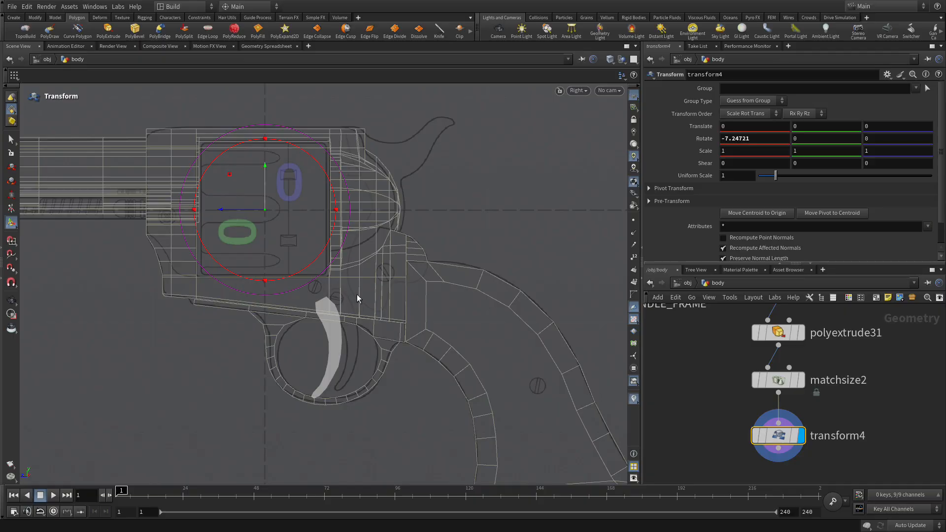
{"action": "key", "text": "s"}
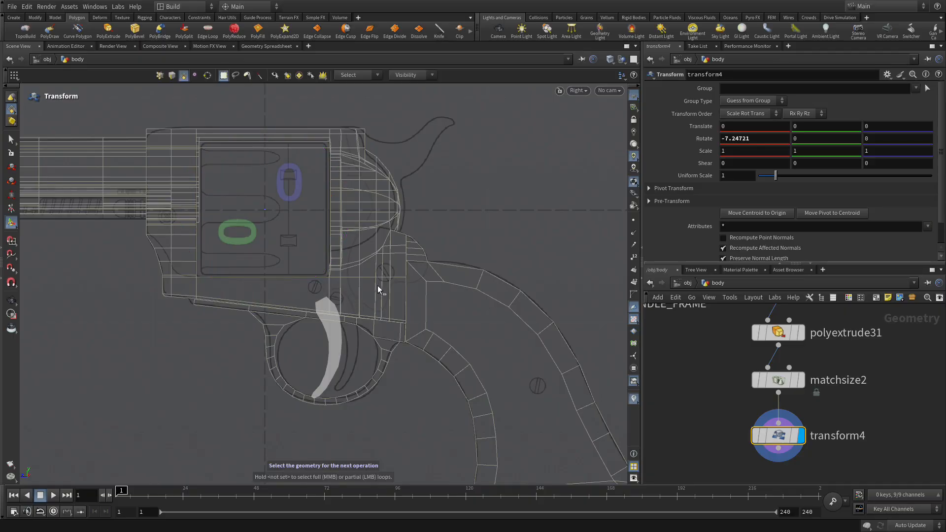
{"action": "left_click_drag", "start_coordinate": [769, 138], "coordinate": [625, 135]}
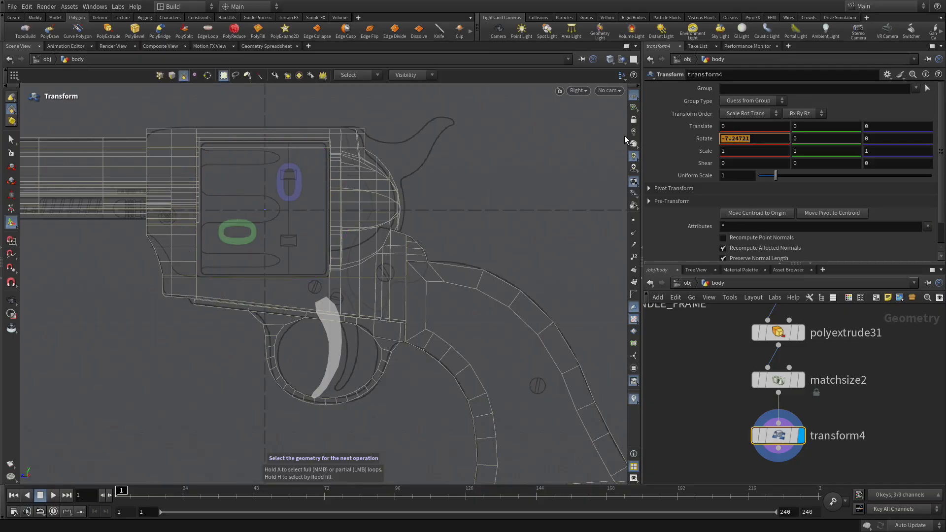
{"action": "type", "text": "0"}
{"action": "key", "text": "Return"}
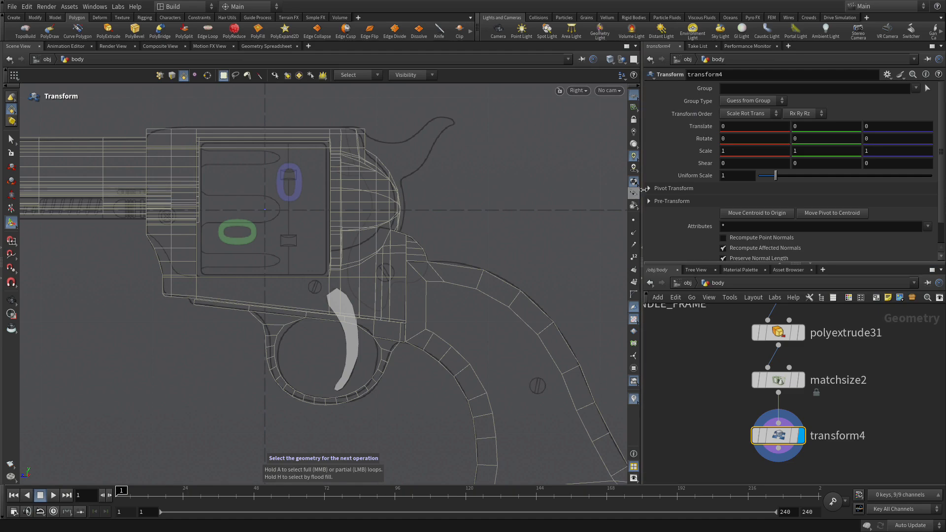
Move the Transform's pivot from the origin to the upper end of the trigger
{"action": "key", "text": "Return"}
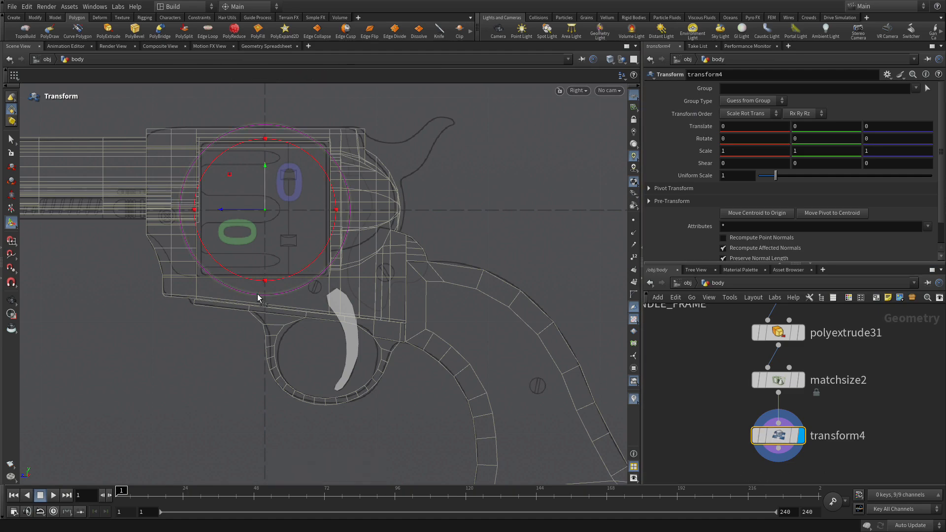
{"action": "key", "text": "Insert"}
{"action": "key", "text": "t"}
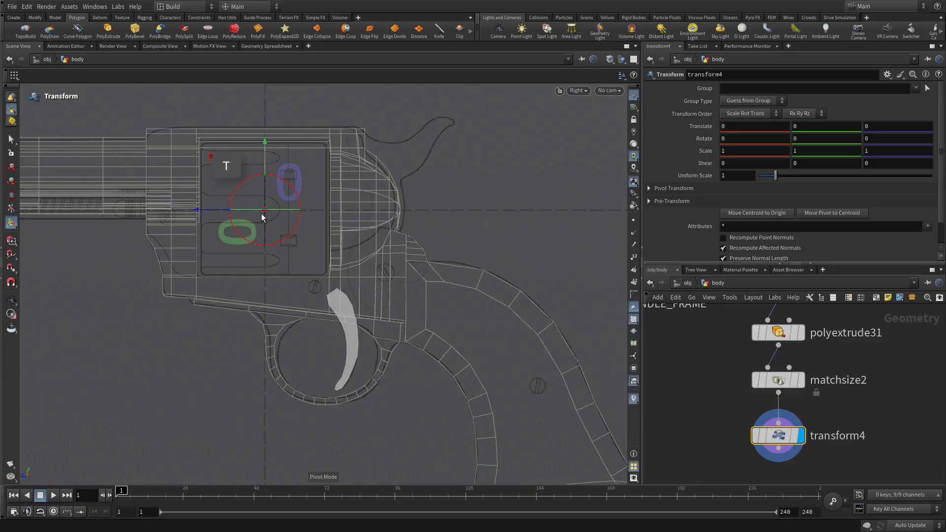
{"action": "left_click_drag", "start_coordinate": [264, 215], "coordinate": [340, 306]}
{"action": "key", "text": "Insert"}
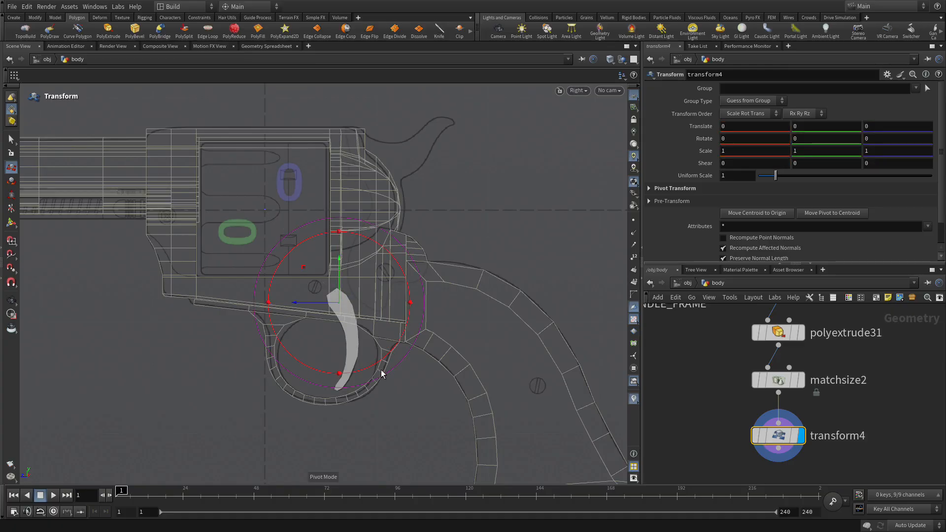
{"action": "left_click", "coordinate": [11, 140]}
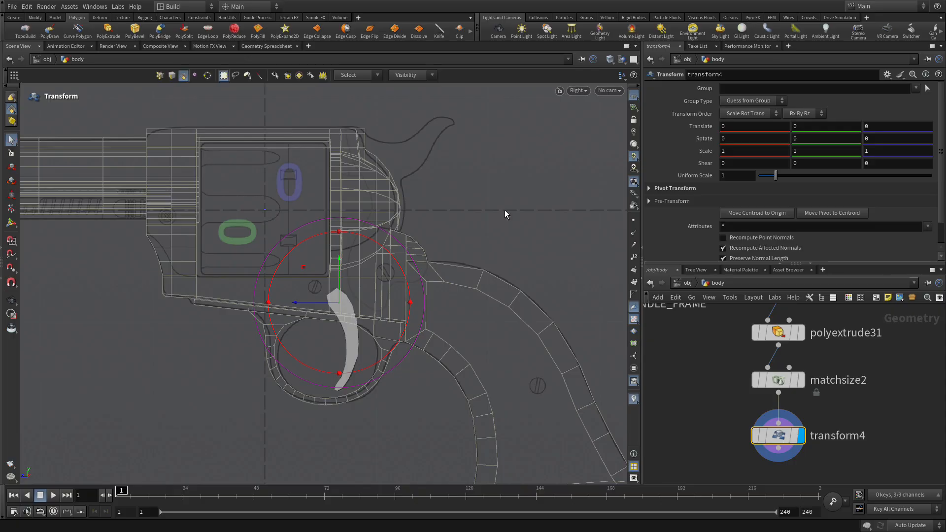
Lock the Y and Z rotation parameters of the trigger's Transform node
{"action": "right_click", "coordinate": [801, 125]}
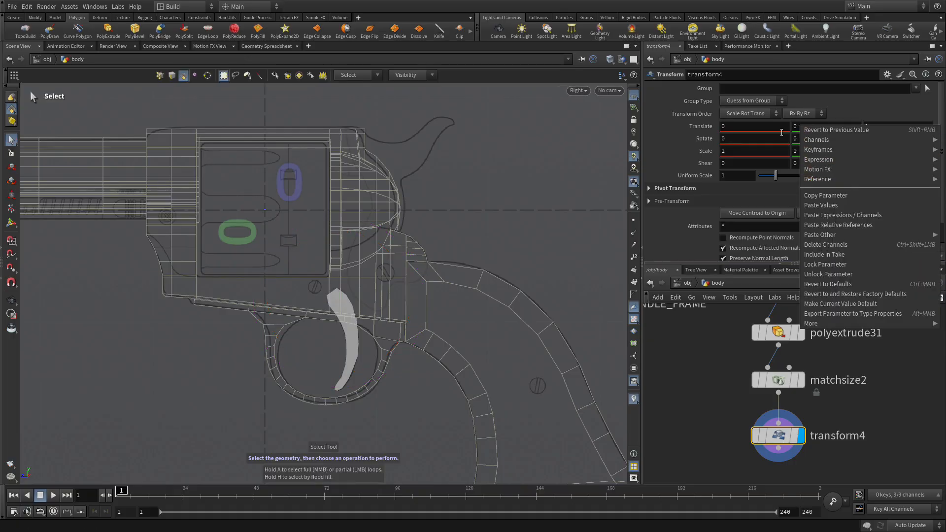
{"action": "left_click", "coordinate": [662, 127]}
{"action": "right_click", "coordinate": [795, 138]}
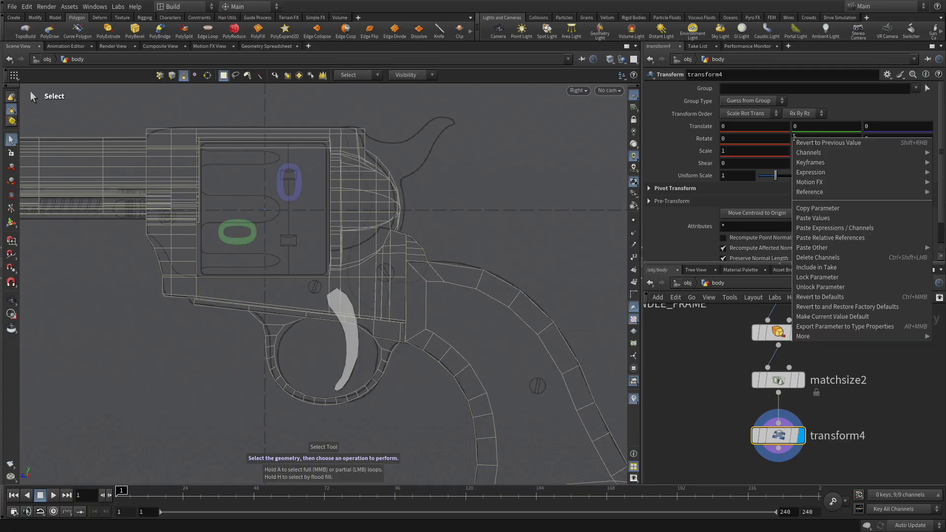
{"action": "left_click", "coordinate": [814, 277]}
{"action": "right_click", "coordinate": [878, 141]}
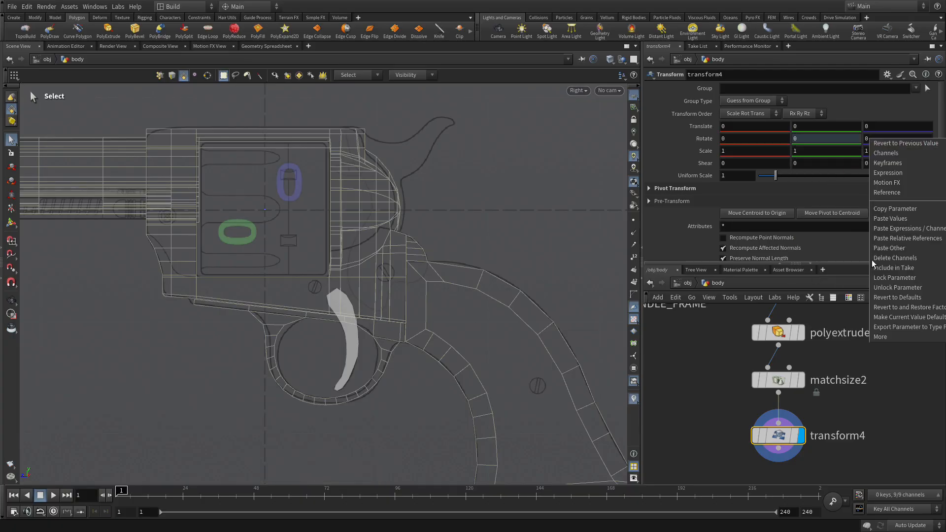
{"action": "left_click", "coordinate": [876, 278]}
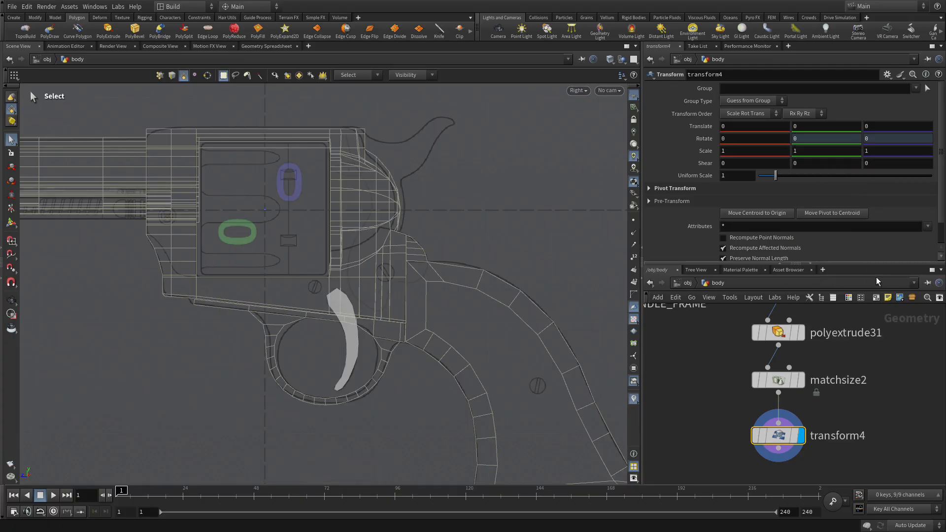
Rotate the trigger about its relocated pivot to an X rotation of about -0.31
{"action": "left_click", "coordinate": [10, 223]}
{"action": "left_click_drag", "start_coordinate": [406, 291], "coordinate": [372, 298]}
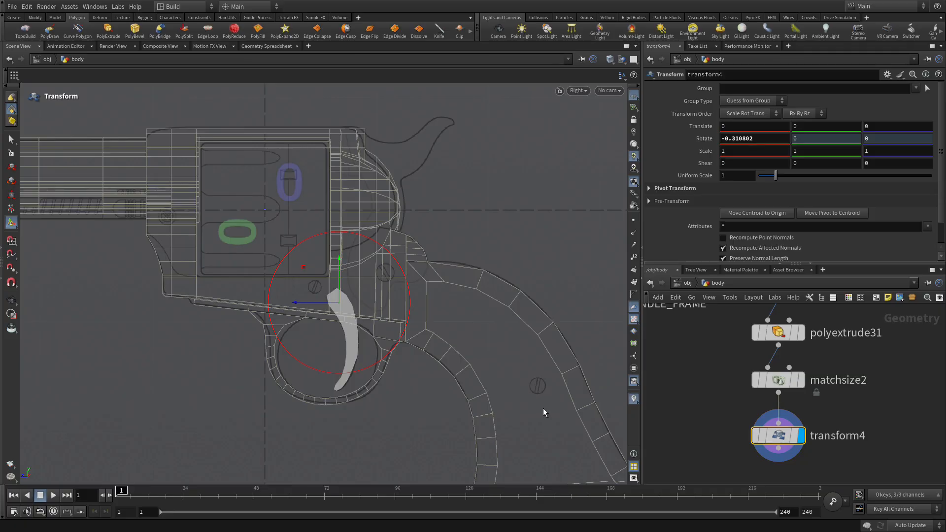
{"action": "left_click", "coordinate": [11, 140]}
Add a Null node below the trigger's Transform node and connect it to the Transform's output
{"action": "scroll", "coordinate": [805, 402], "scroll_direction": "up", "scroll_amount": 2}
{"action": "left_click", "coordinate": [836, 417]}
{"action": "middle_click_drag", "start_coordinate": [835, 416], "coordinate": [830, 319]}
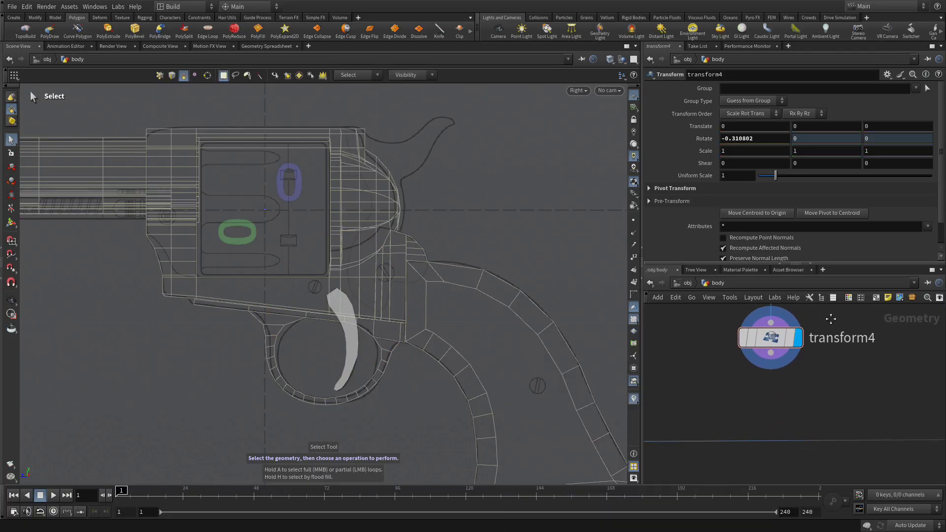
{"action": "key", "text": "Tab"}
{"action": "type", "text": "NUL"}
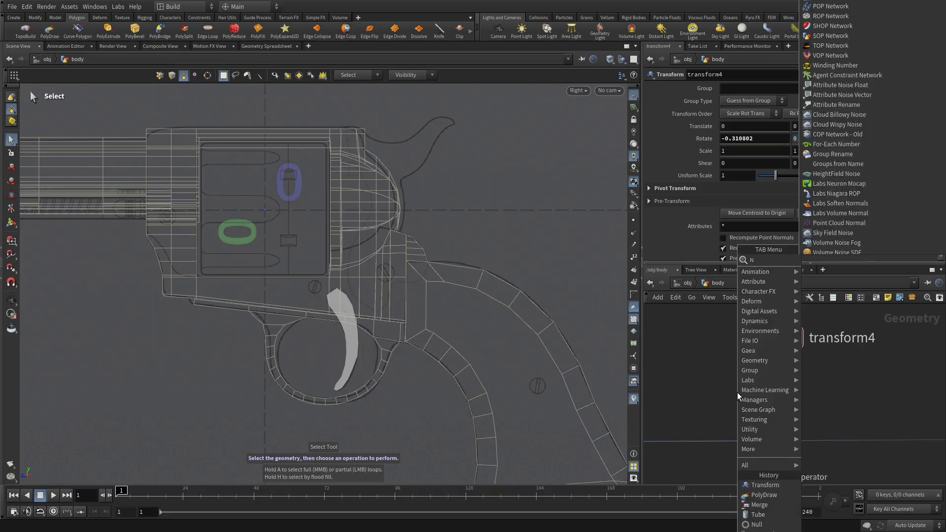
{"action": "key", "text": "Return"}
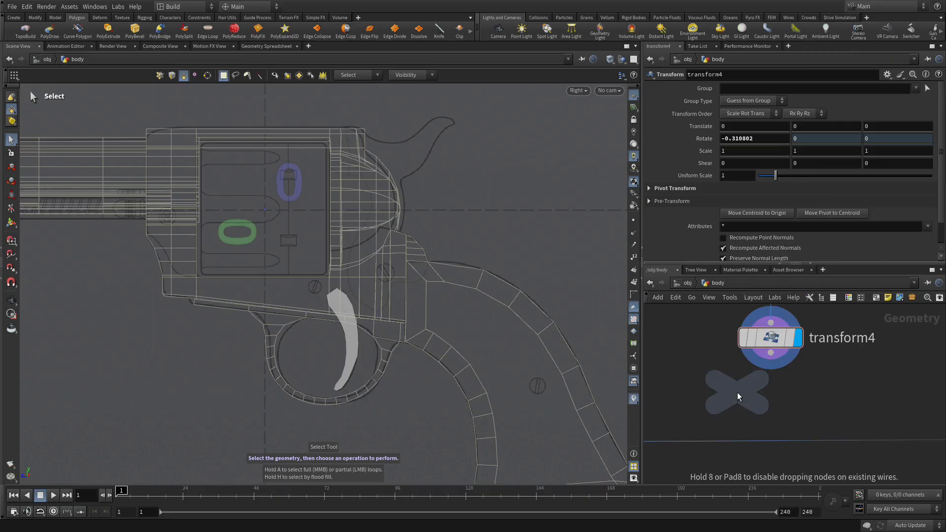
{"action": "left_click", "coordinate": [775, 411]}
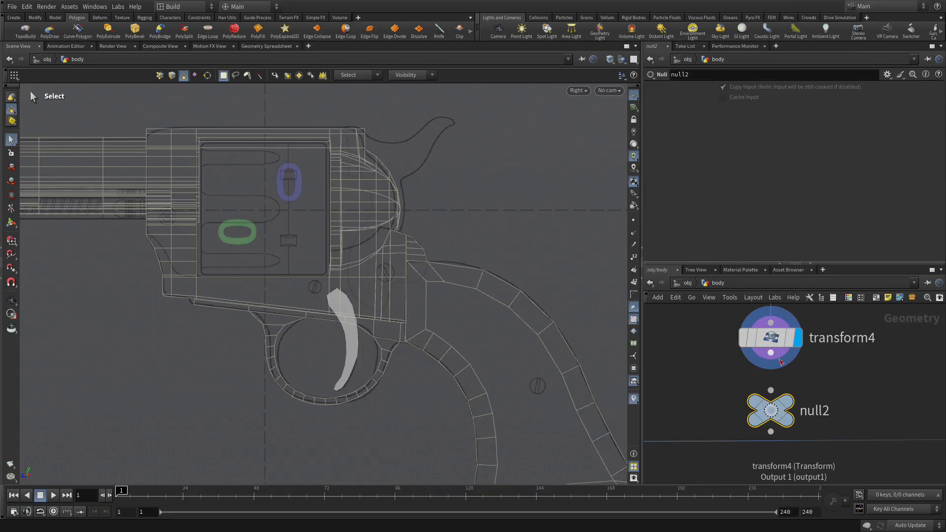
Rename the trigger's Null node to TRIGGER_OUT
{"action": "double_click", "coordinate": [812, 410]}
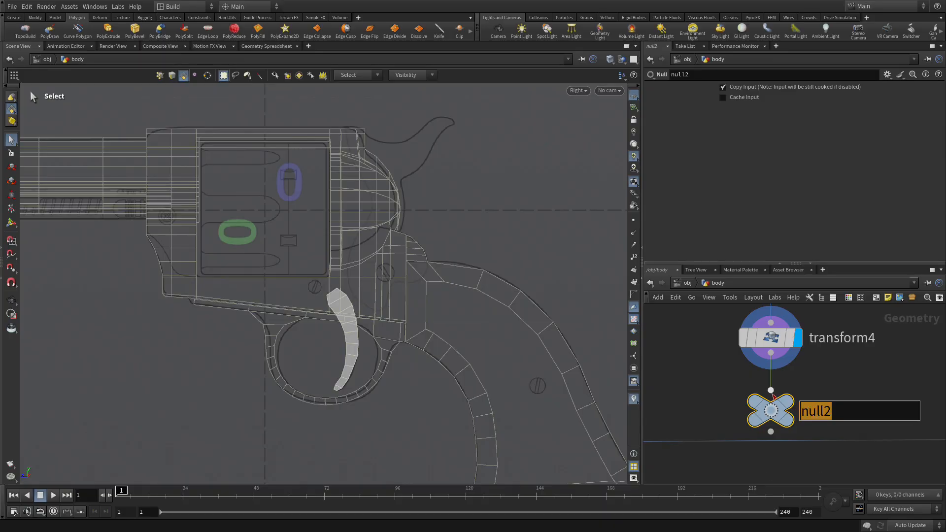
{"action": "type", "text": "TRIGGG"}
{"action": "key", "text": "BackSpace"}
{"action": "type", "text": "ER_OUT"}
{"action": "key", "text": "Return"}
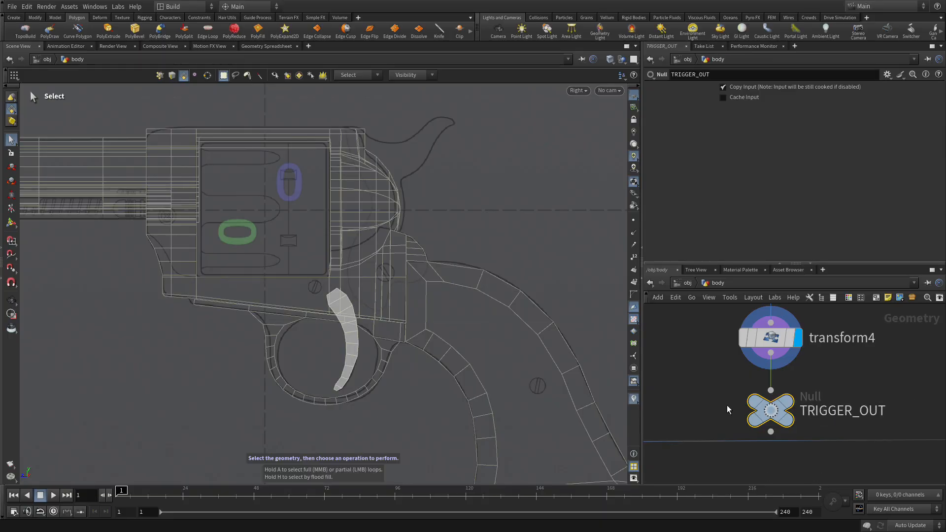
Connect the TRIGGER_OUT null's output to the input of the merge1 node
{"action": "scroll", "coordinate": [694, 379], "scroll_direction": "down", "scroll_amount": 2}
{"action": "scroll", "coordinate": [793, 407], "scroll_direction": "down", "scroll_amount": 4}
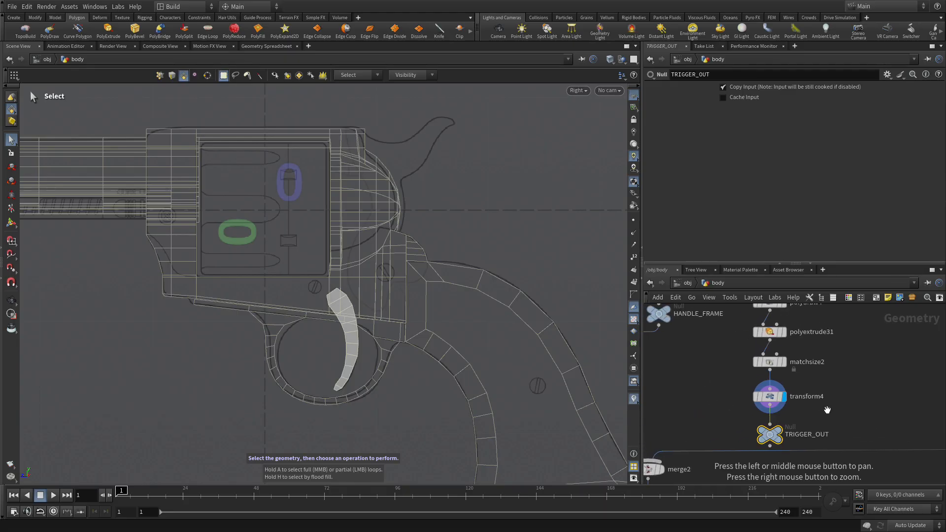
{"action": "middle_click_drag", "start_coordinate": [777, 395], "coordinate": [783, 394]}
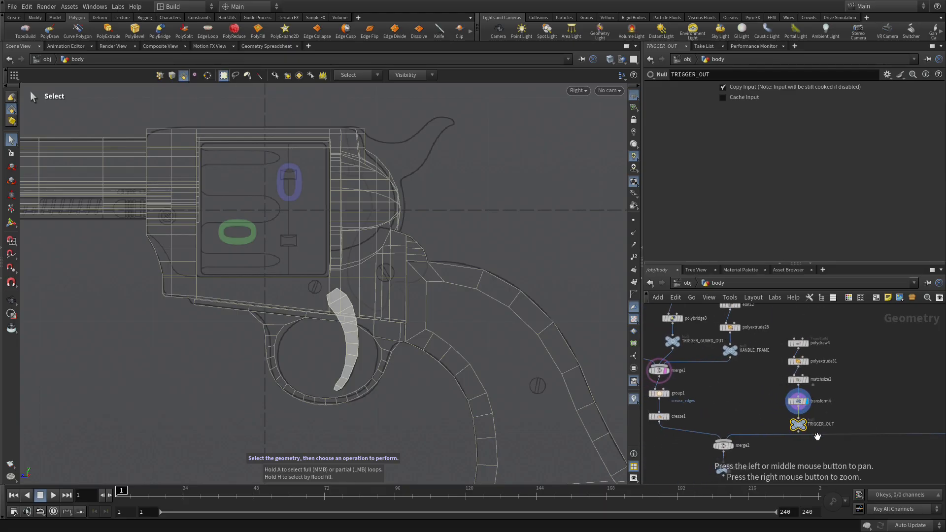
{"action": "left_click", "coordinate": [799, 433]}
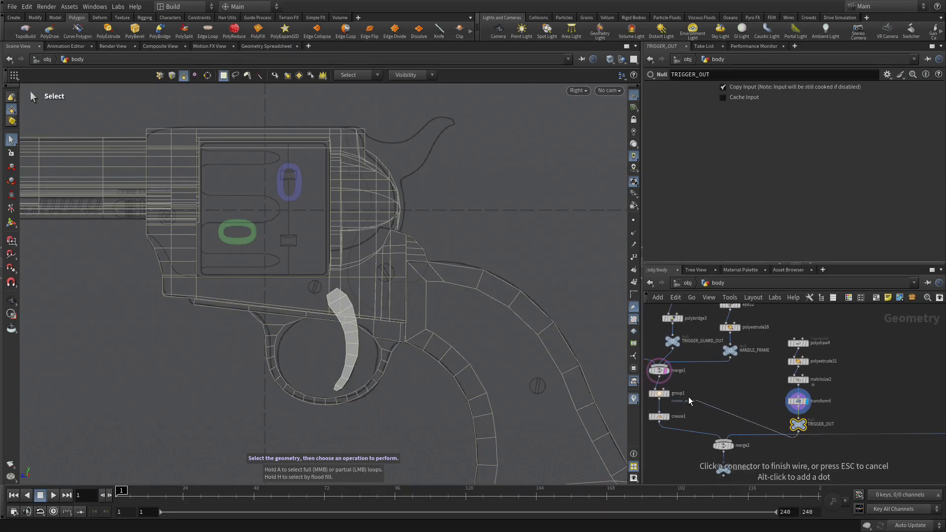
{"action": "left_click", "coordinate": [668, 374]}
Move the trigger's five-node chain up, placing it beside the HANDLE_FRAME branch and above the merge1 node
{"action": "scroll", "coordinate": [876, 380], "scroll_direction": "down", "scroll_amount": 3}
{"action": "middle_click_drag", "start_coordinate": [845, 382], "coordinate": [802, 416]}
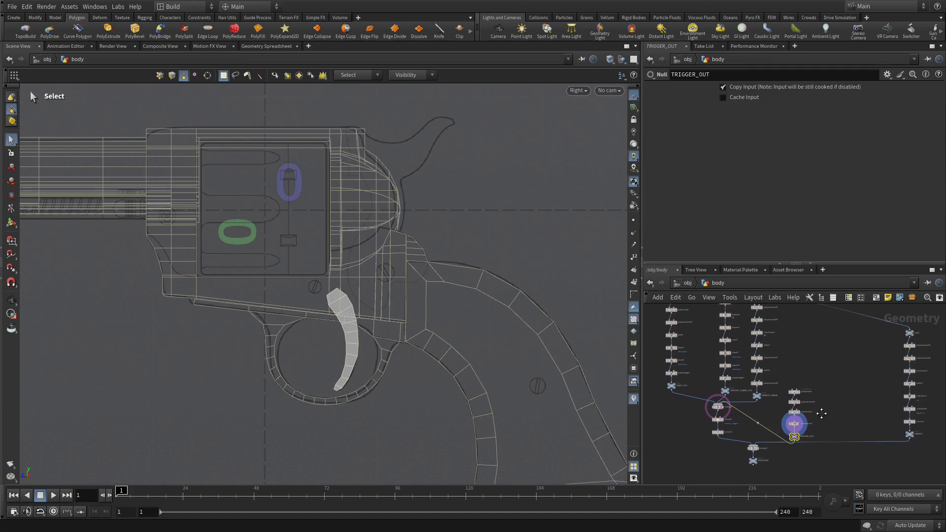
{"action": "left_click_drag", "start_coordinate": [788, 372], "coordinate": [803, 401]}
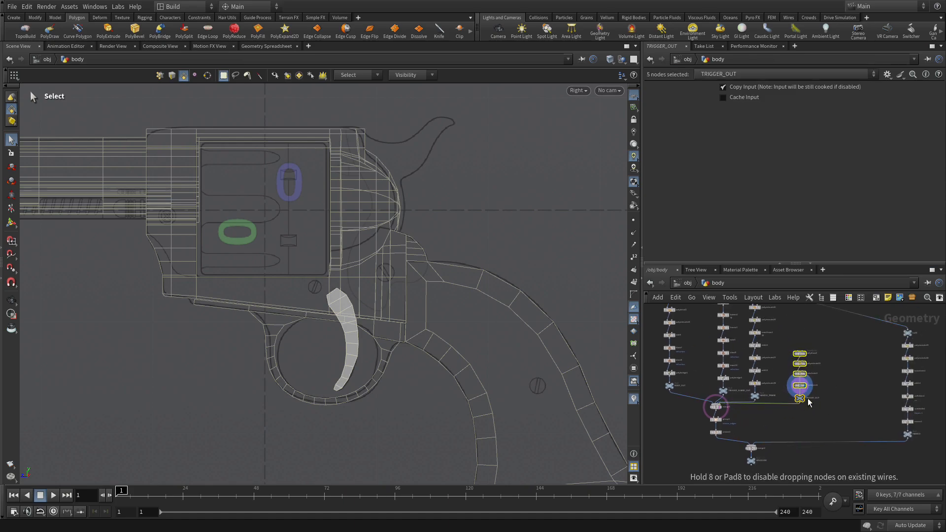
{"action": "scroll", "coordinate": [813, 412], "scroll_direction": "up", "scroll_amount": 5}
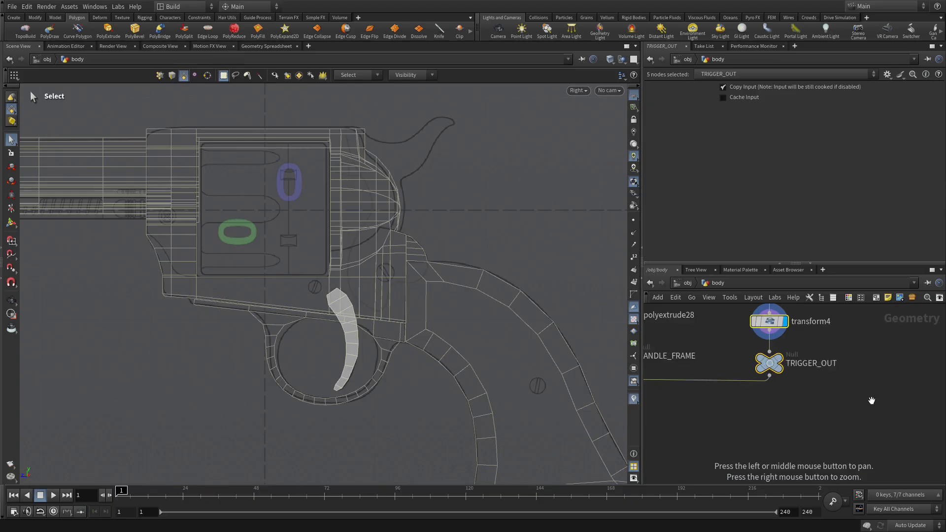
{"action": "left_click_drag", "start_coordinate": [809, 423], "coordinate": [770, 420]}
Add a Curve node beside the trigger's node chain and make it the displayed node
{"action": "left_click", "coordinate": [819, 367]}
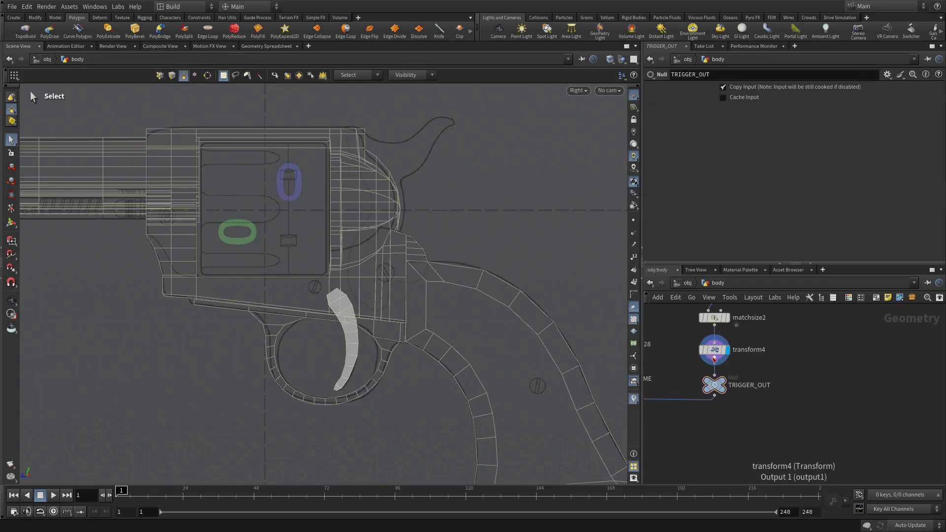
{"action": "key", "text": "Tab"}
{"action": "type", "text": "c"}
{"action": "key", "text": "BackSpace"}
{"action": "key", "text": "Escape"}
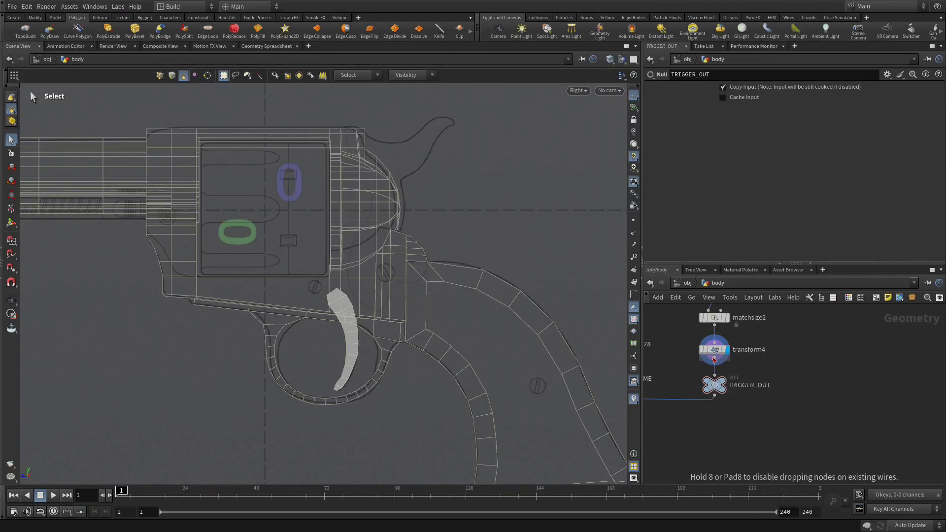
{"action": "left_click", "coordinate": [844, 351]}
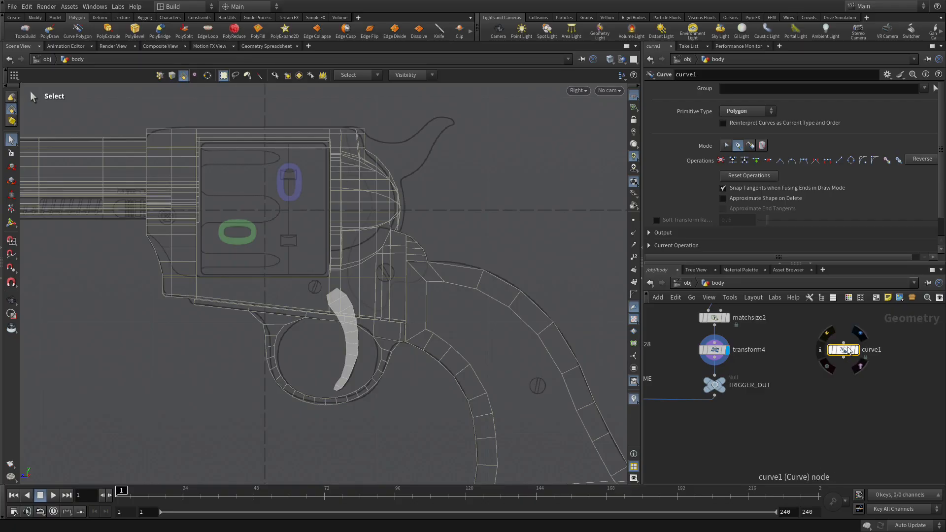
{"action": "left_click", "coordinate": [864, 339]}
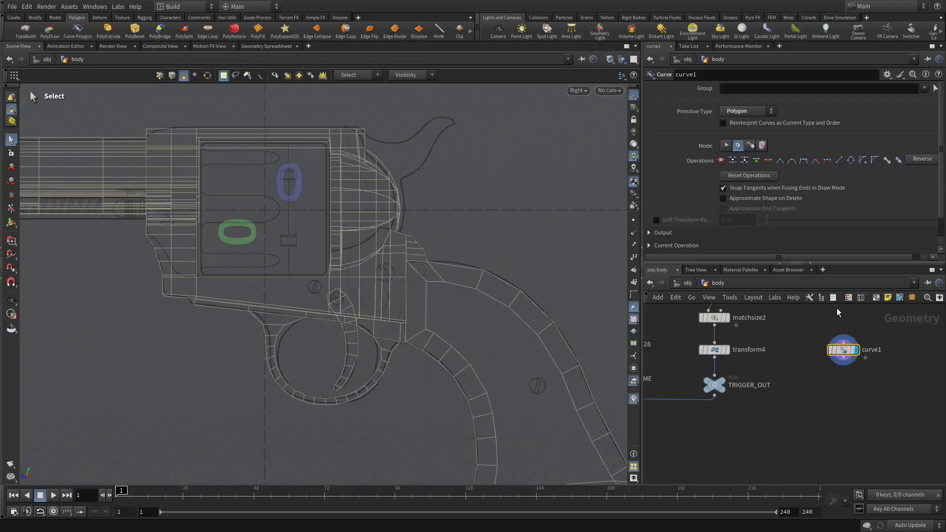
Turn off the template display of the merge1 node so the hammer's blueprint is unobstructed in the viewport
{"action": "key", "text": "space"}
{"action": "right_click_drag", "start_coordinate": [447, 186], "coordinate": [555, 116]}
{"action": "middle_click_drag", "start_coordinate": [526, 166], "coordinate": [486, 247]}
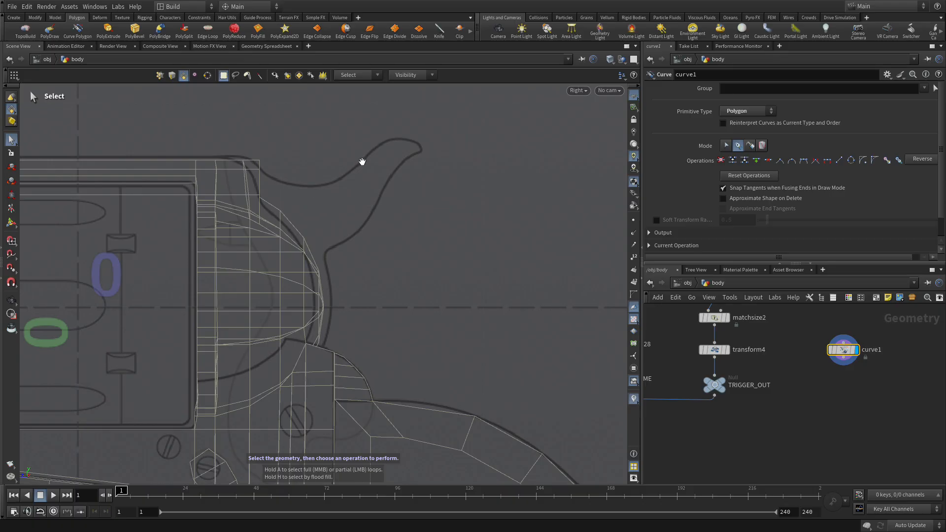
{"action": "middle_click_drag", "start_coordinate": [739, 435], "coordinate": [931, 418]}
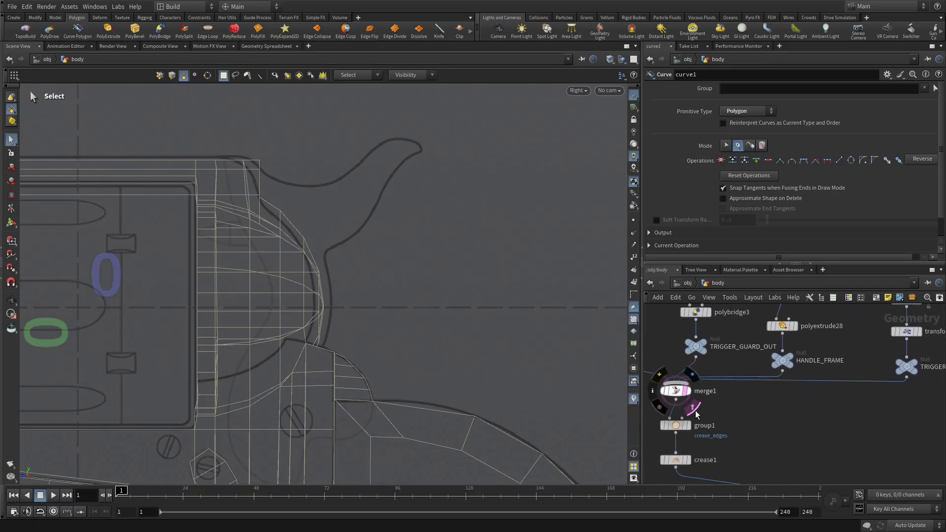
{"action": "left_click", "coordinate": [695, 410]}
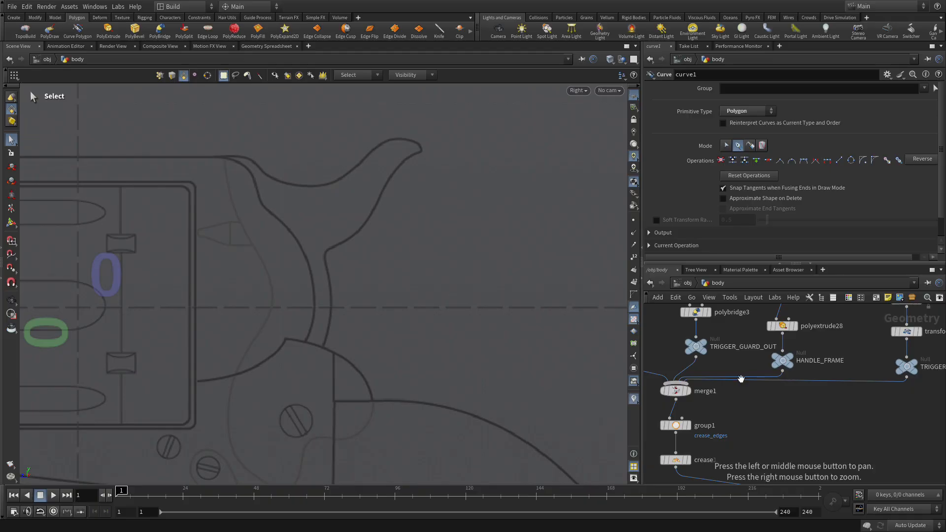
{"action": "right_click_drag", "start_coordinate": [509, 294], "coordinate": [456, 292], "text": "alt"}
{"action": "middle_click_drag", "start_coordinate": [427, 283], "coordinate": [416, 245], "text": "alt"}
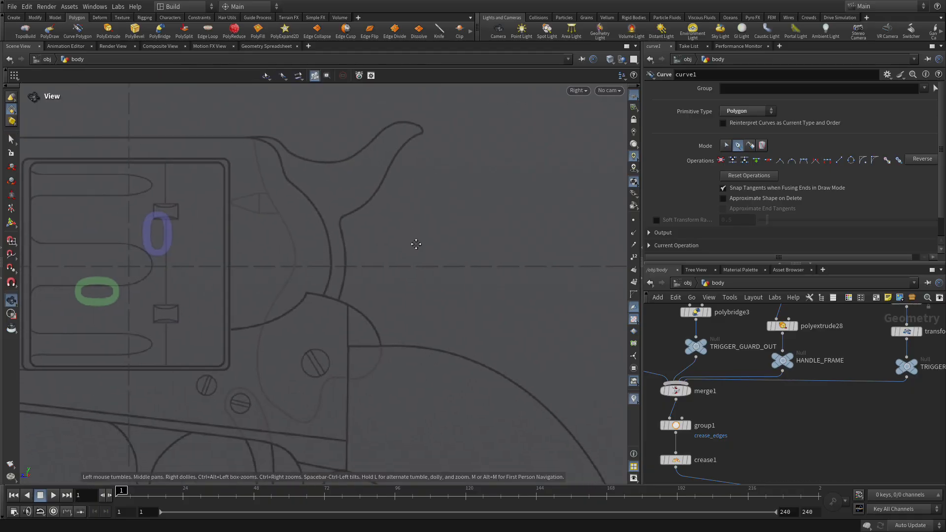
Trace the hammer's blueprint outline as a closed polygon curve, from the front upper corner around the spur and lower lobe
{"action": "left_click", "coordinate": [11, 222]}
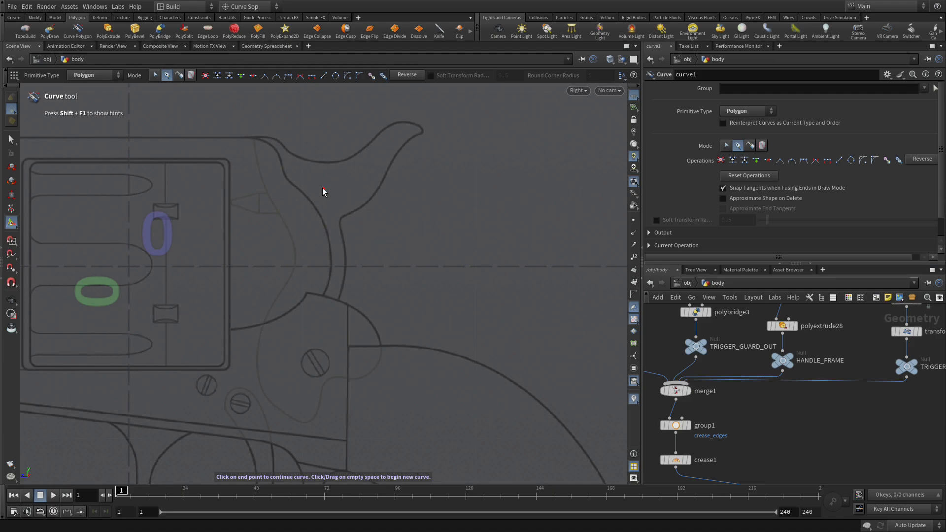
{"action": "left_click", "coordinate": [255, 137]}
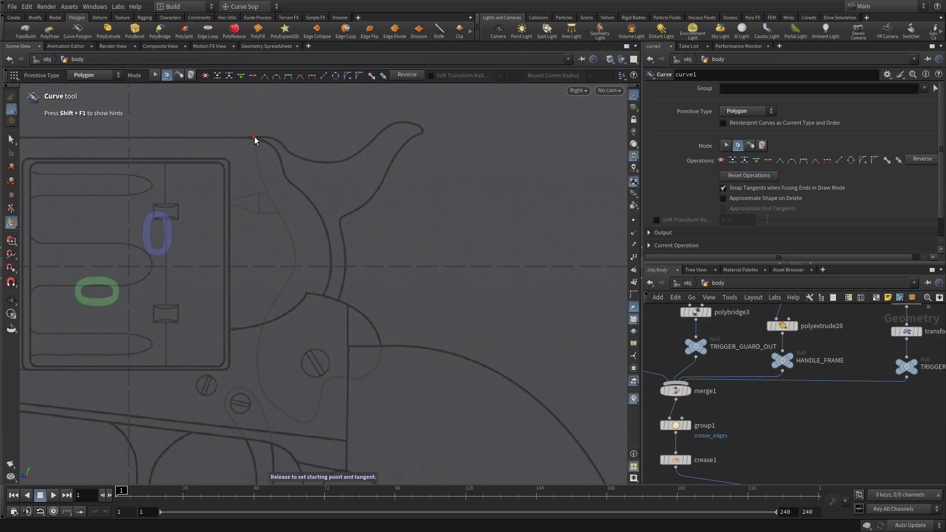
{"action": "left_click", "coordinate": [272, 137]}
{"action": "left_click", "coordinate": [289, 151]}
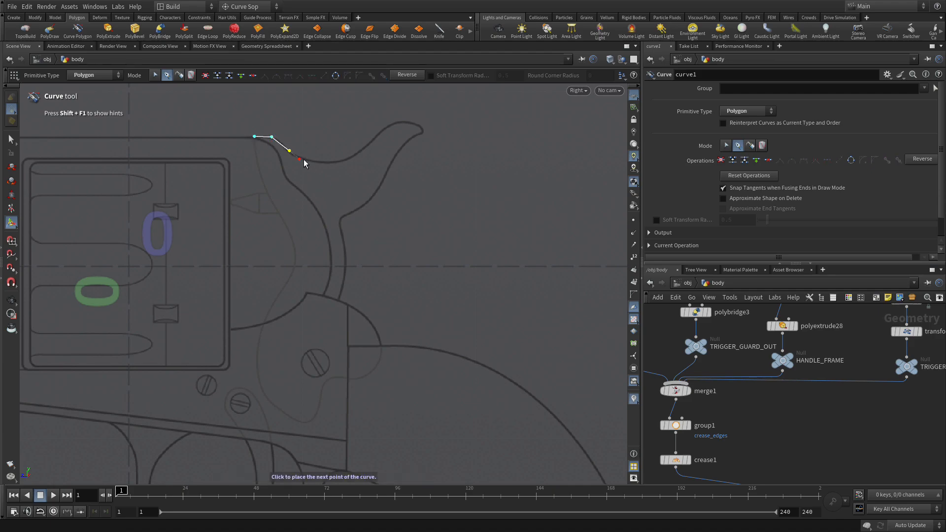
{"action": "left_click", "coordinate": [320, 163]}
{"action": "left_click", "coordinate": [354, 157]}
{"action": "left_click", "coordinate": [377, 139]}
{"action": "left_click", "coordinate": [393, 124]}
{"action": "left_click", "coordinate": [418, 122]}
{"action": "left_click", "coordinate": [423, 133]}
{"action": "left_click", "coordinate": [404, 143]}
{"action": "left_click", "coordinate": [388, 168]}
{"action": "left_click", "coordinate": [373, 196]}
{"action": "left_click", "coordinate": [349, 214]}
{"action": "left_click", "coordinate": [340, 225]}
{"action": "left_click", "coordinate": [347, 254]}
{"action": "left_click", "coordinate": [345, 282]}
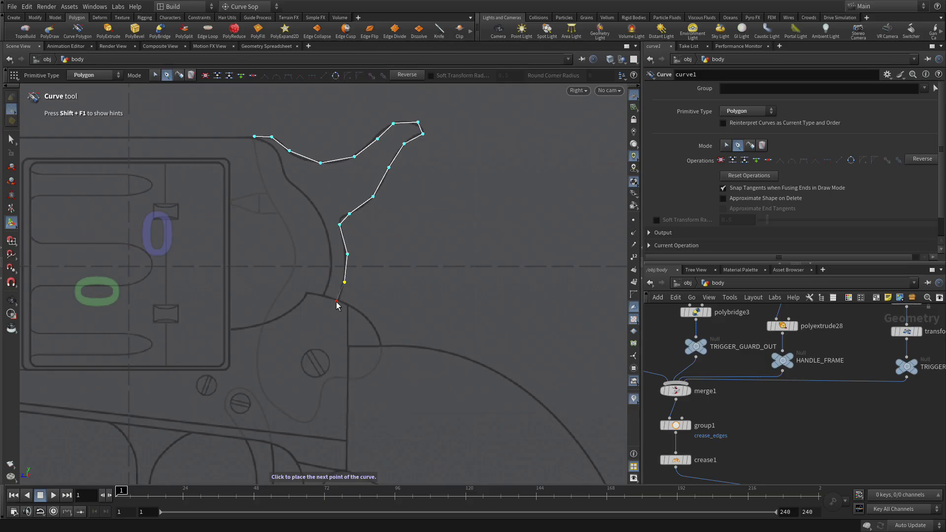
{"action": "left_click", "coordinate": [338, 299]}
{"action": "left_click", "coordinate": [369, 321]}
{"action": "left_click", "coordinate": [380, 350]}
{"action": "left_click", "coordinate": [374, 369]}
{"action": "left_click", "coordinate": [358, 380]}
{"action": "left_click", "coordinate": [337, 377]}
{"action": "left_click", "coordinate": [323, 387]}
{"action": "left_click", "coordinate": [318, 414]}
{"action": "left_click", "coordinate": [308, 423]}
{"action": "left_click", "coordinate": [285, 414]}
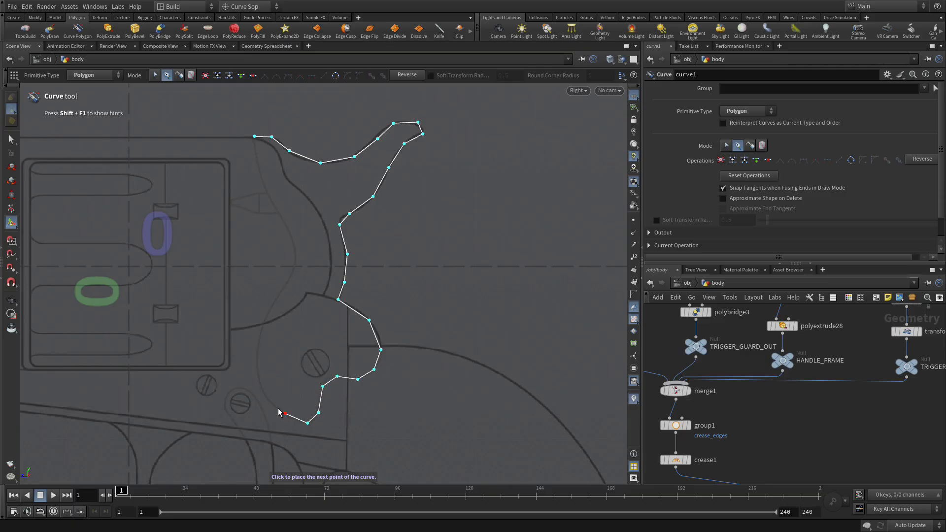
{"action": "left_click", "coordinate": [266, 394]}
{"action": "left_click", "coordinate": [255, 362]}
{"action": "left_click", "coordinate": [265, 326]}
{"action": "left_click", "coordinate": [283, 293]}
{"action": "left_click", "coordinate": [296, 260]}
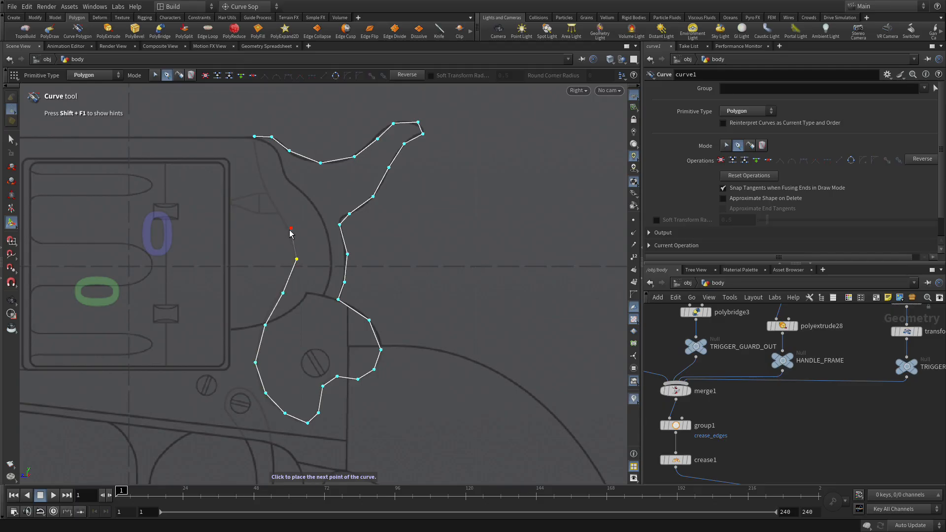
{"action": "left_click", "coordinate": [289, 232]}
{"action": "left_click", "coordinate": [271, 201]}
{"action": "left_click", "coordinate": [261, 172]}
{"action": "left_click", "coordinate": [255, 139]}
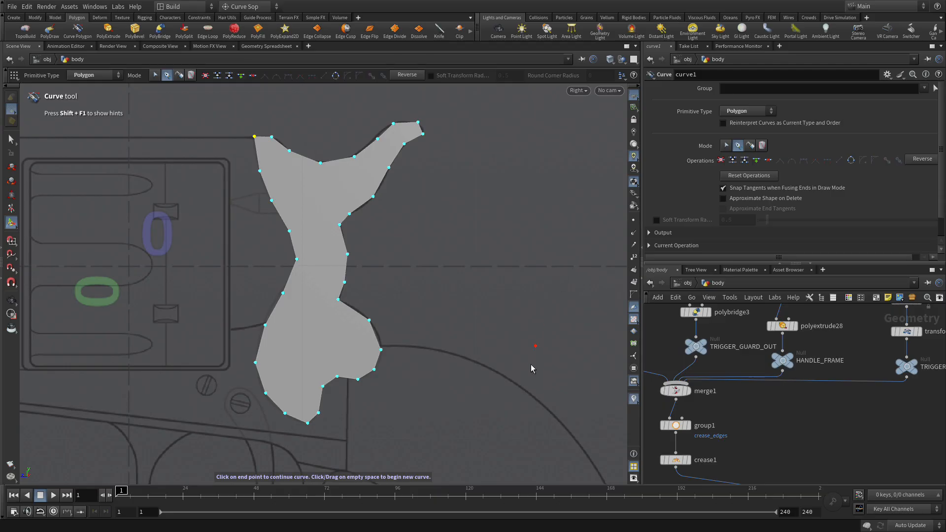
Add a Resample node below the hammer's curve, connect and display it, and show points in the viewport
{"action": "key", "text": "f"}
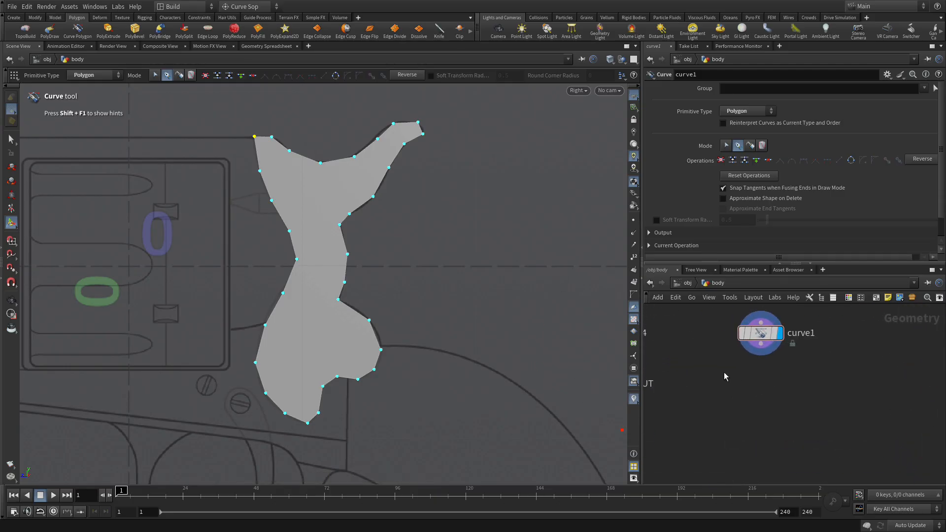
{"action": "key", "text": "Tab"}
{"action": "type", "text": "resa"}
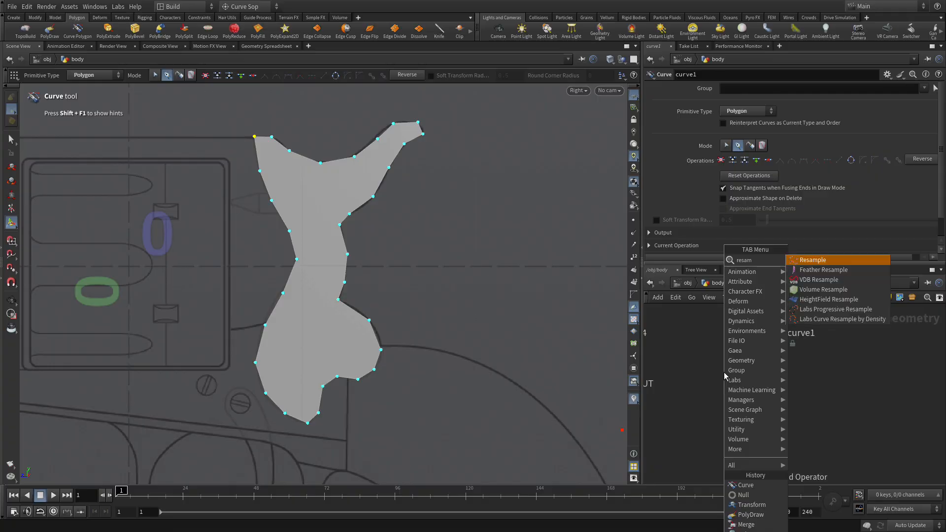
{"action": "key", "text": "Return"}
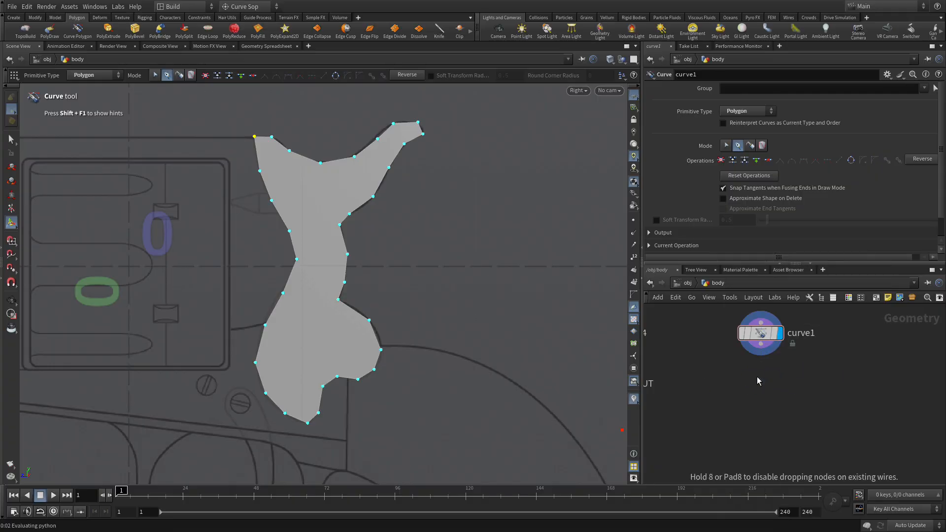
{"action": "left_click", "coordinate": [761, 377]}
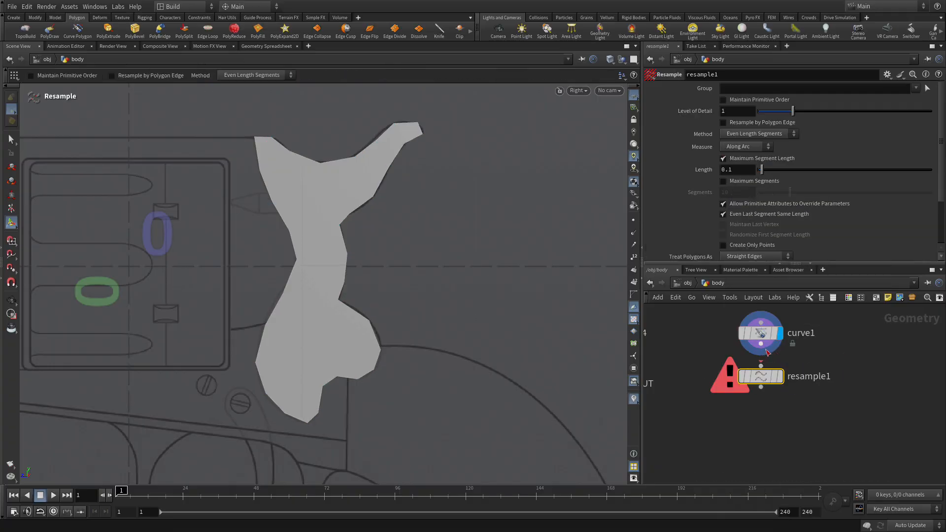
{"action": "left_click", "coordinate": [779, 376]}
{"action": "left_click", "coordinate": [634, 221]}
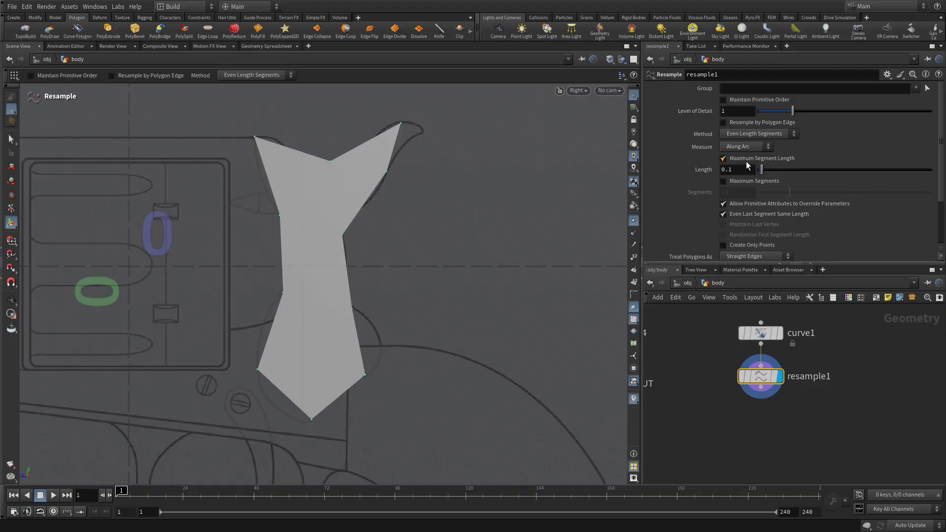
Resample the hammer outline by a maximum of 42 segments, with the maximum segment length limit disabled
{"action": "mouse_move", "coordinate": [764, 175]}
{"action": "left_mouse_down"}
{"action": "mouse_move", "coordinate": [783, 171]}
{"action": "mouse_move", "coordinate": [749, 170]}
{"action": "left_mouse_up"}
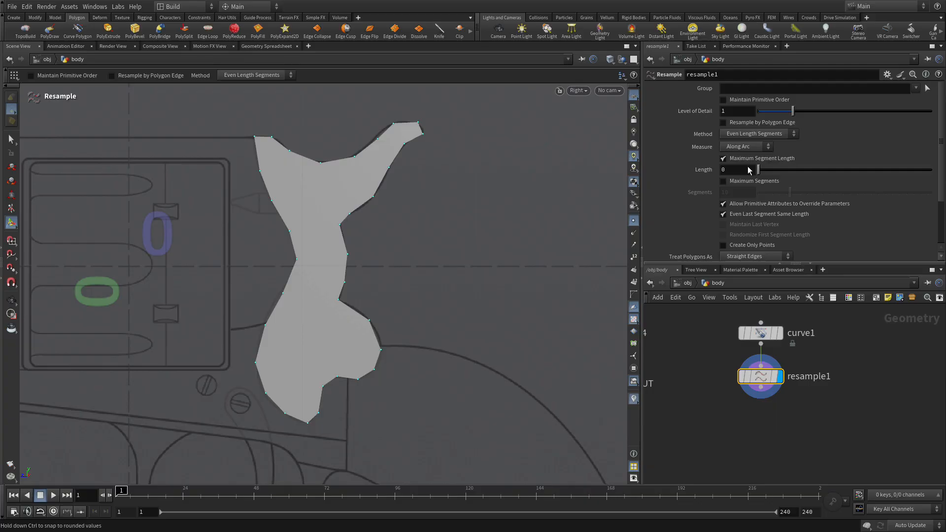
{"action": "left_click", "coordinate": [724, 159]}
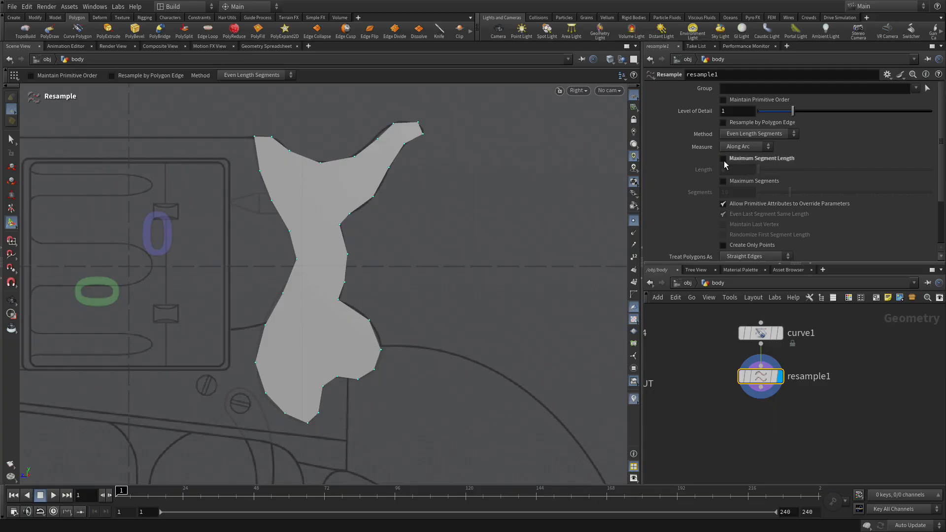
{"action": "left_click", "coordinate": [723, 181]}
{"action": "double_click", "coordinate": [732, 192]}
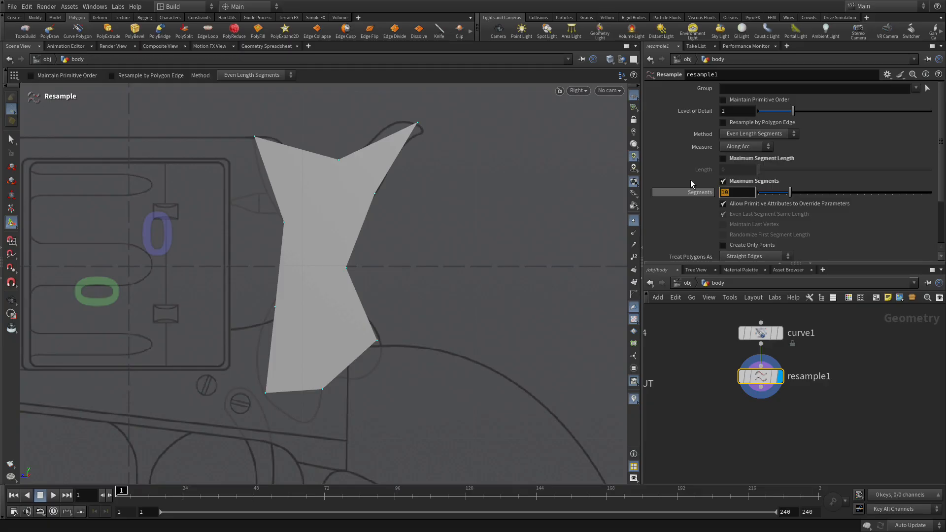
{"action": "type", "text": "42"}
{"action": "key", "text": "Return"}
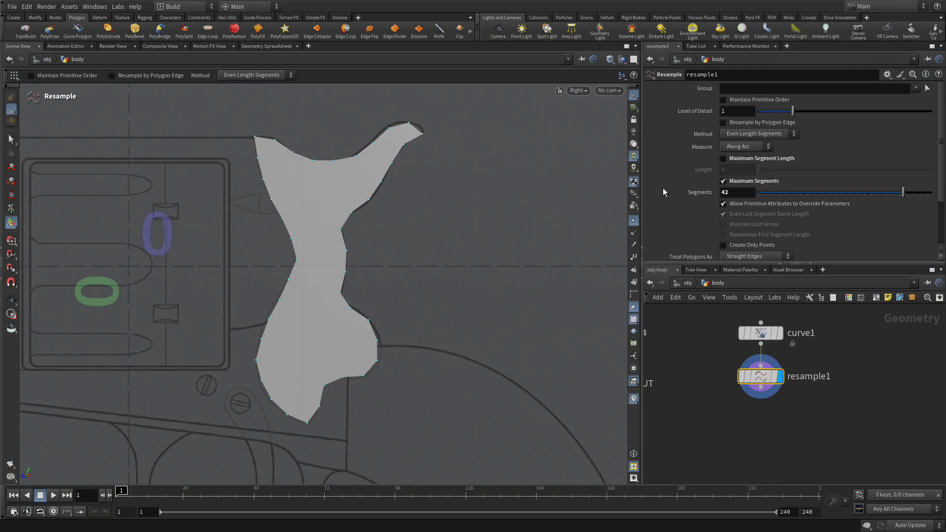
Adjust the anchor points at the hammer curve's front upper corner, moving the corner point slightly down
{"action": "left_click", "coordinate": [760, 333]}
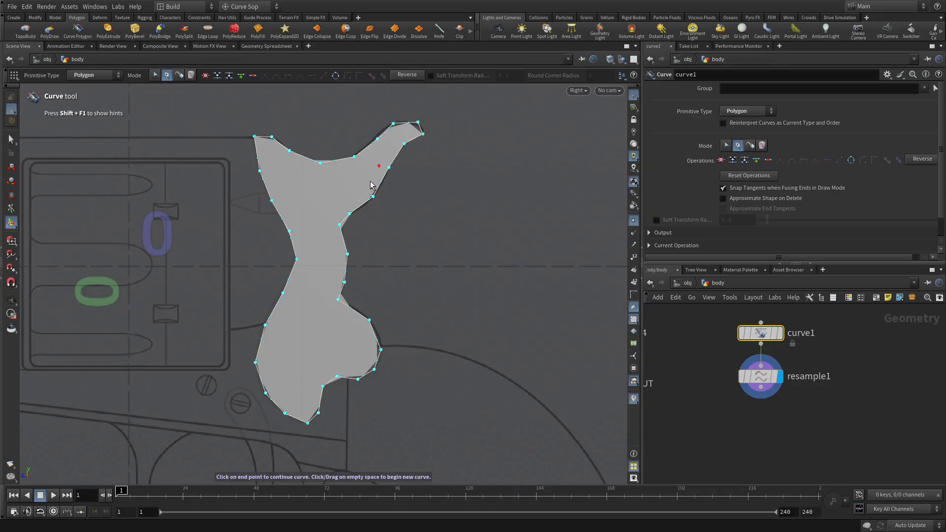
{"action": "left_click", "coordinate": [155, 75]}
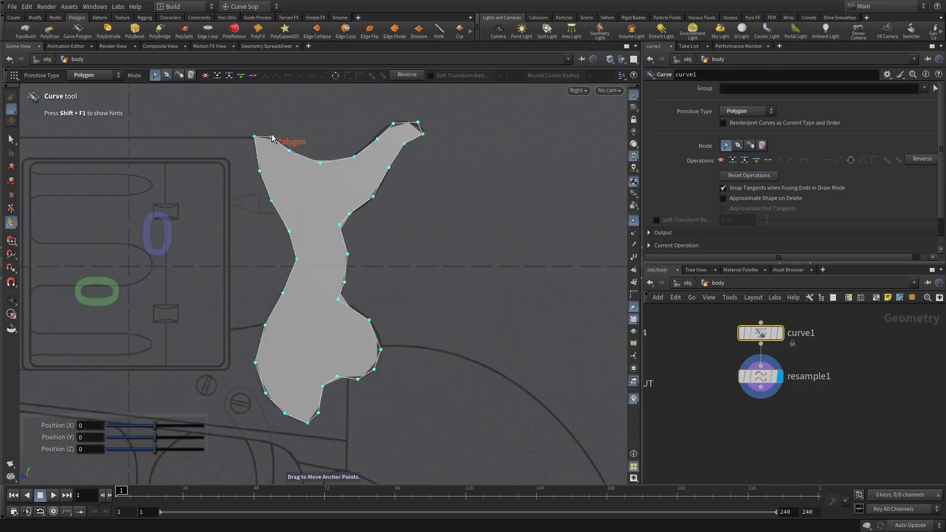
{"action": "left_click_drag", "start_coordinate": [254, 137], "coordinate": [255, 145]}
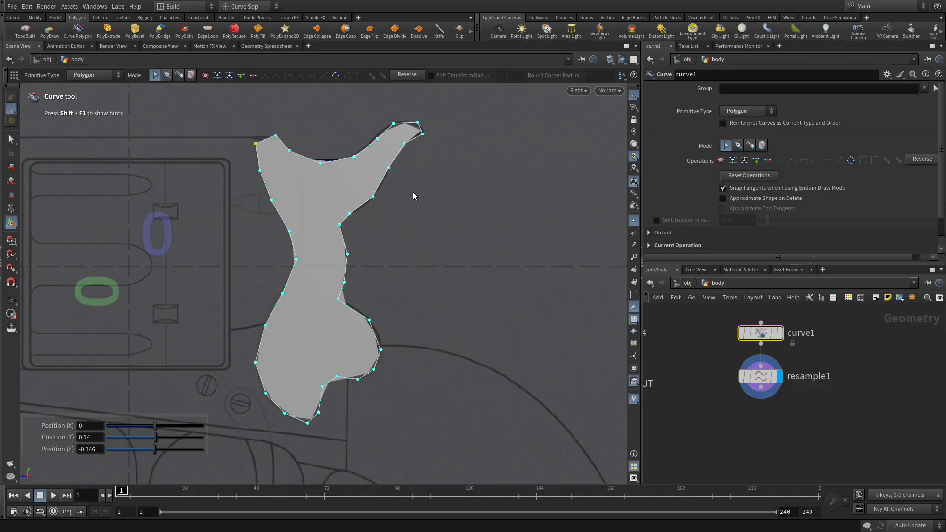
Apply a PolyExtrude to the hammer's face
{"action": "key", "text": "shift+c"}
{"action": "left_click", "coordinate": [11, 139]}
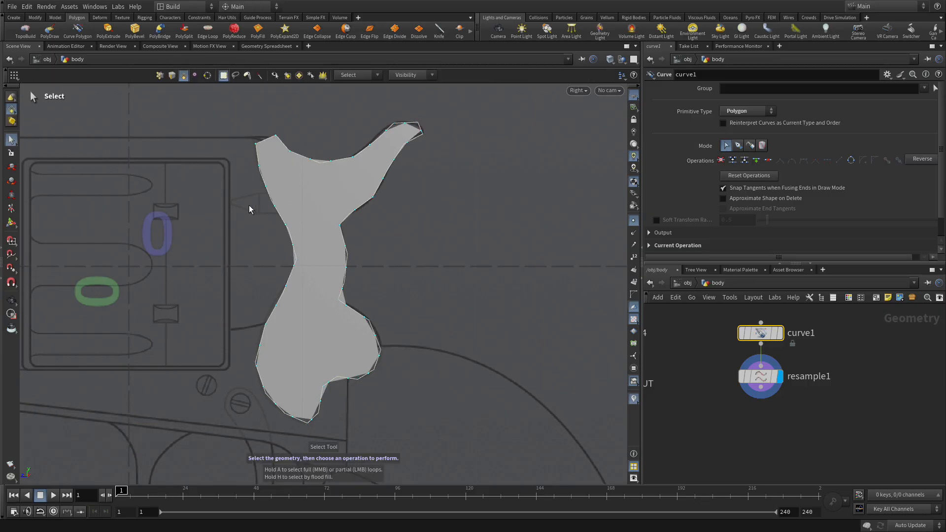
{"action": "left_click", "coordinate": [315, 202]}
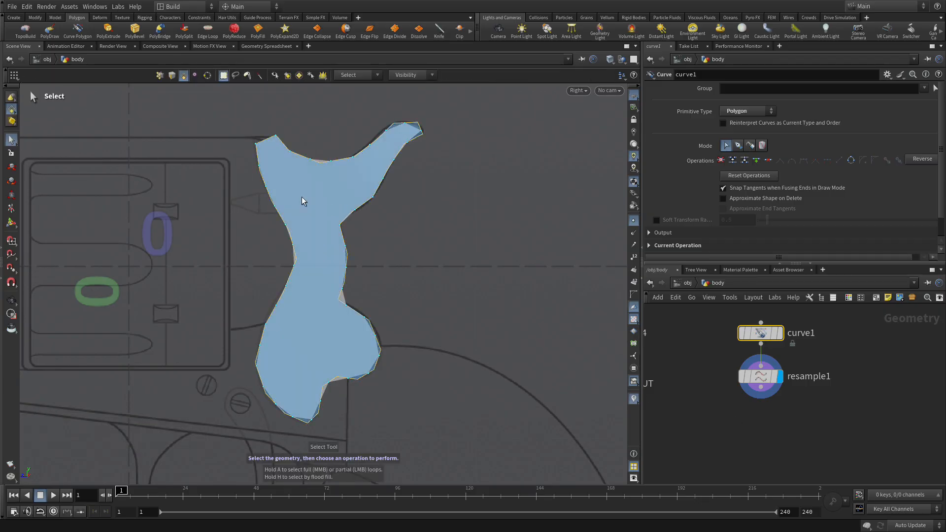
{"action": "left_click", "coordinate": [401, 254]}
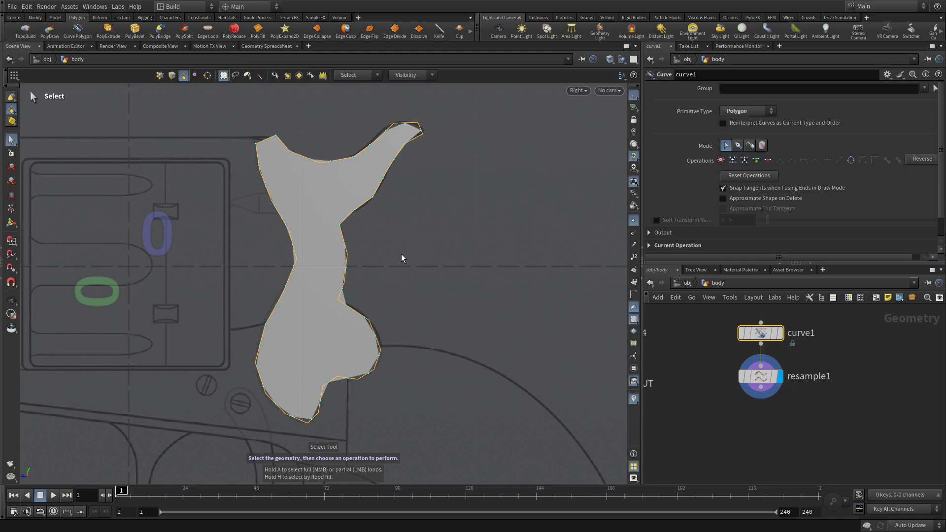
{"action": "left_click", "coordinate": [109, 31]}
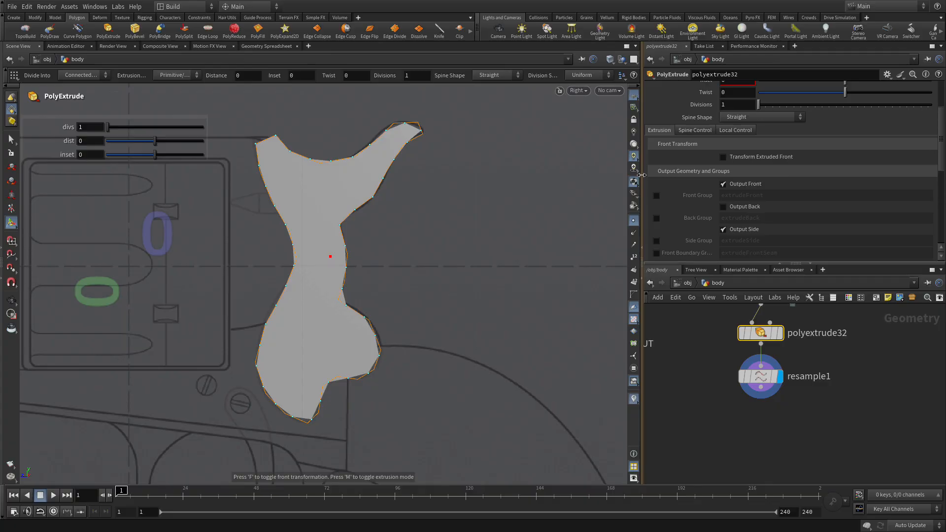
Inset the hammer's face by 0.008 with Output Front disabled, and hide the points in the viewport
{"action": "scroll", "coordinate": [729, 107], "scroll_direction": "up", "scroll_amount": 2}
{"action": "left_click", "coordinate": [729, 104]}
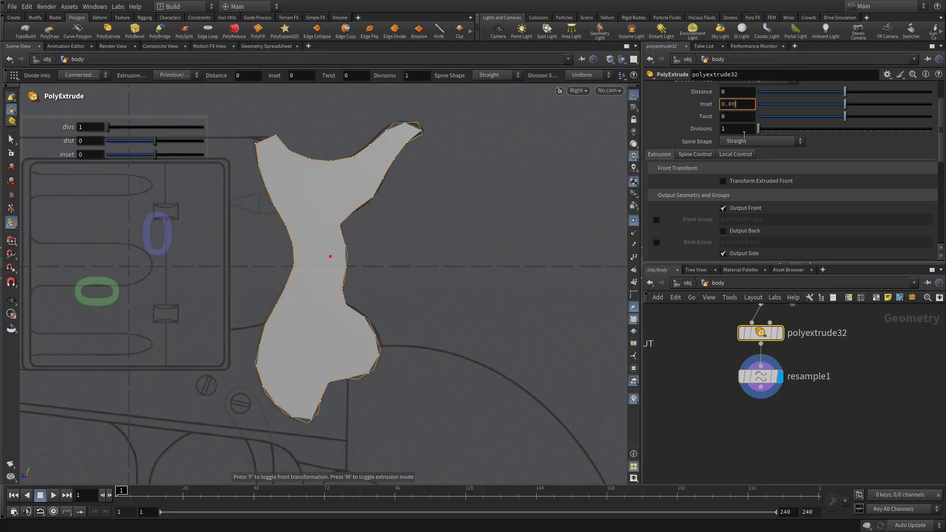
{"action": "type", "text": "0.008"}
{"action": "key", "text": "Return"}
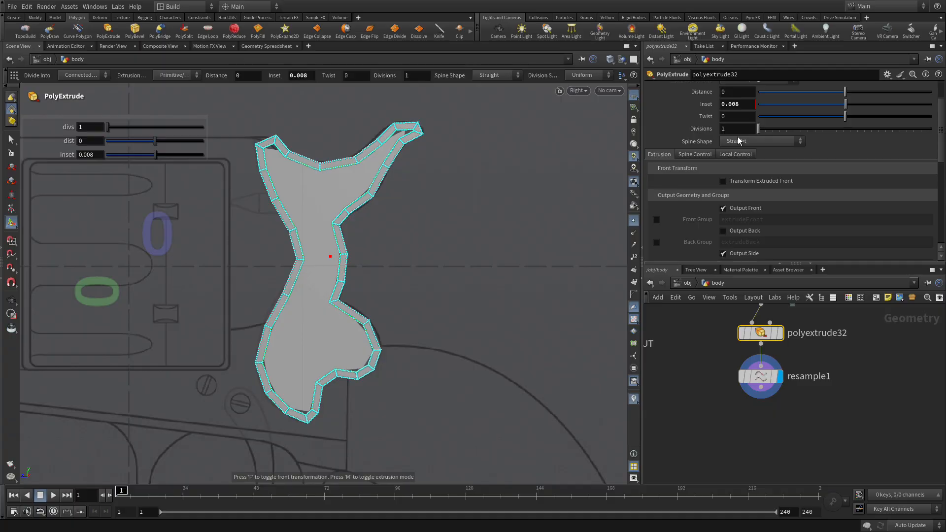
{"action": "scroll", "coordinate": [755, 183], "scroll_direction": "down", "scroll_amount": 2}
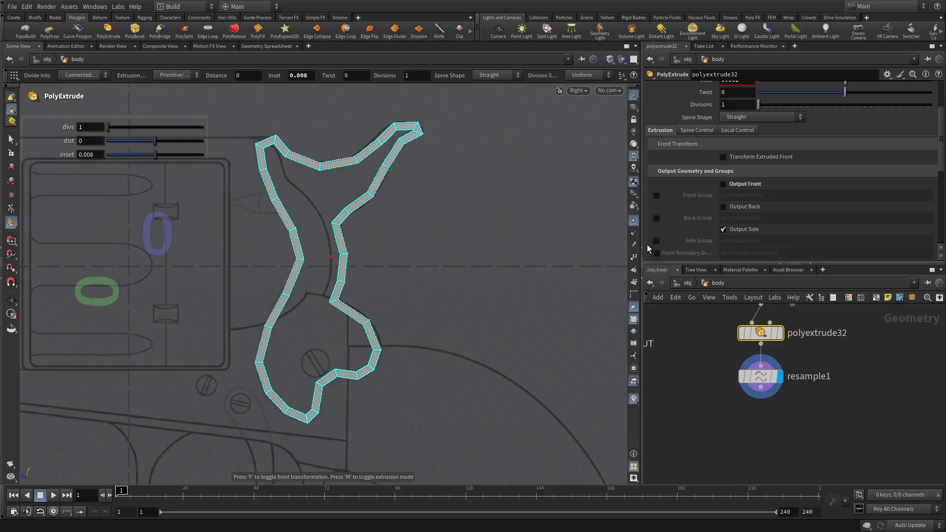
{"action": "left_click", "coordinate": [634, 220]}
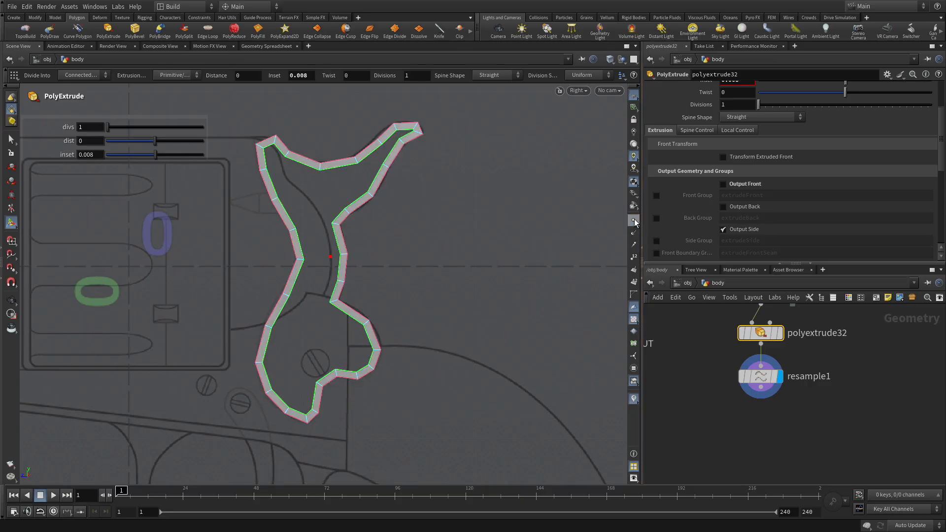
Rewire the PolyExtrude node to follow the Resample node, display it, and tidy the spacing between both nodes
{"action": "mouse_move", "coordinate": [771, 358]}
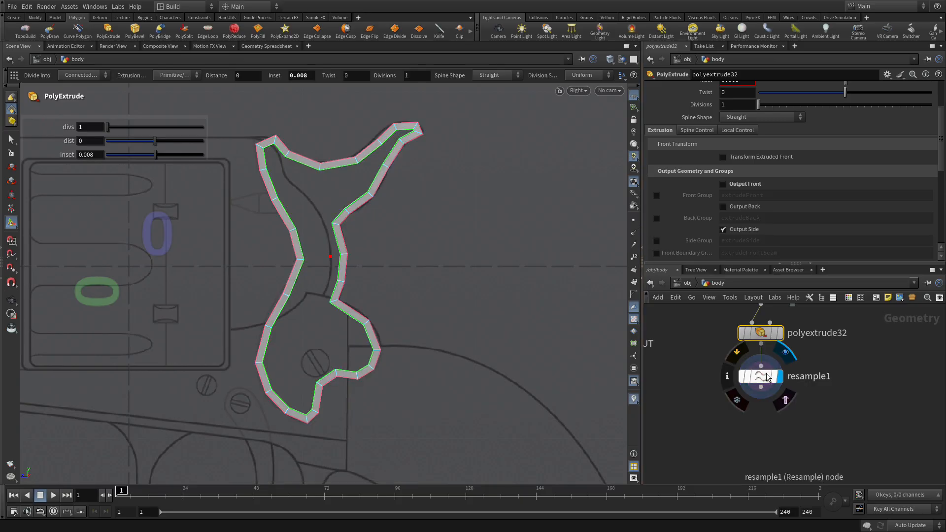
{"action": "left_click_drag", "start_coordinate": [761, 333], "coordinate": [762, 436]}
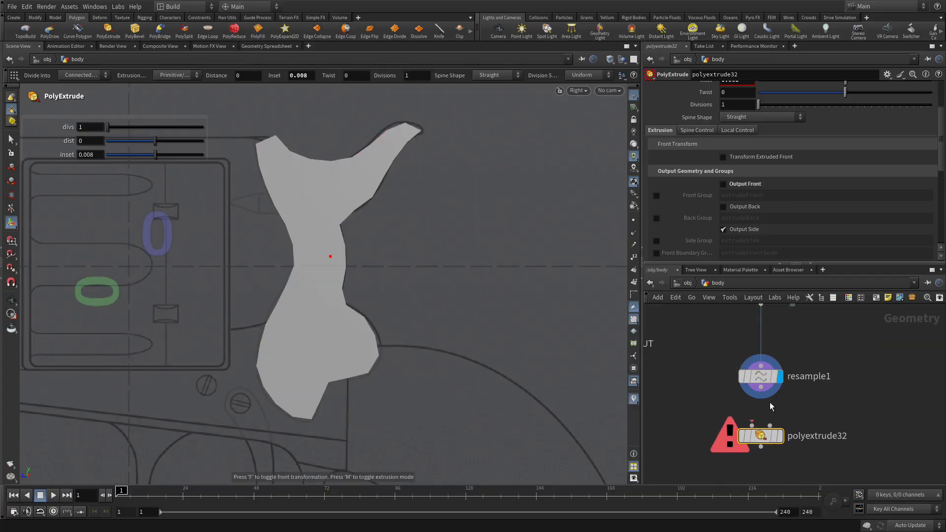
{"action": "left_click", "coordinate": [761, 388]}
{"action": "left_click", "coordinate": [761, 434]}
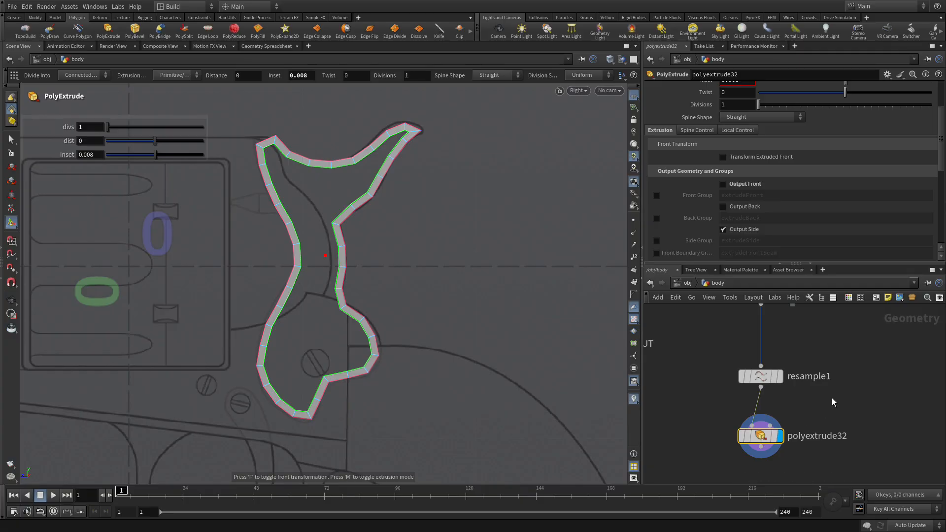
{"action": "left_click_drag", "start_coordinate": [765, 369], "coordinate": [765, 338]}
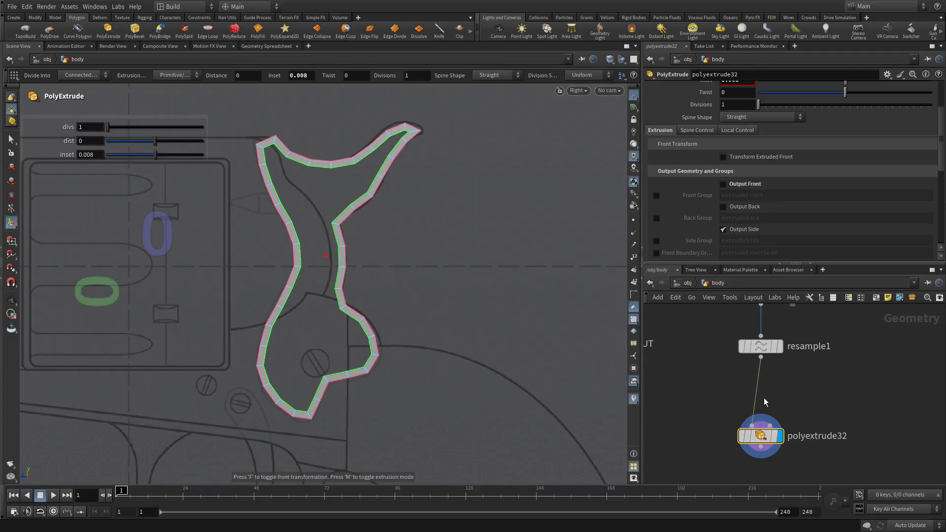
{"action": "left_click_drag", "start_coordinate": [763, 439], "coordinate": [763, 394]}
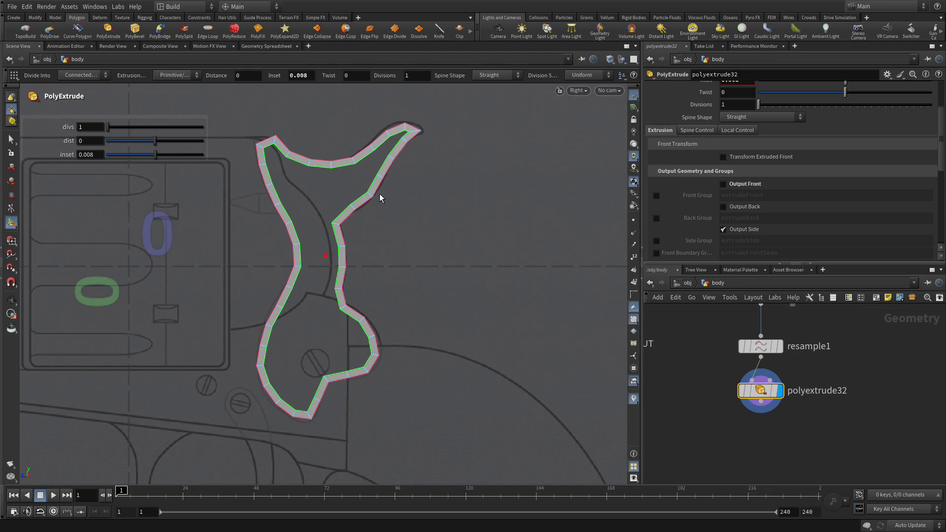
Append a PolyDraw node to the whole hammer border and fill the tip of the spur with a quad
{"action": "key", "text": "n"}
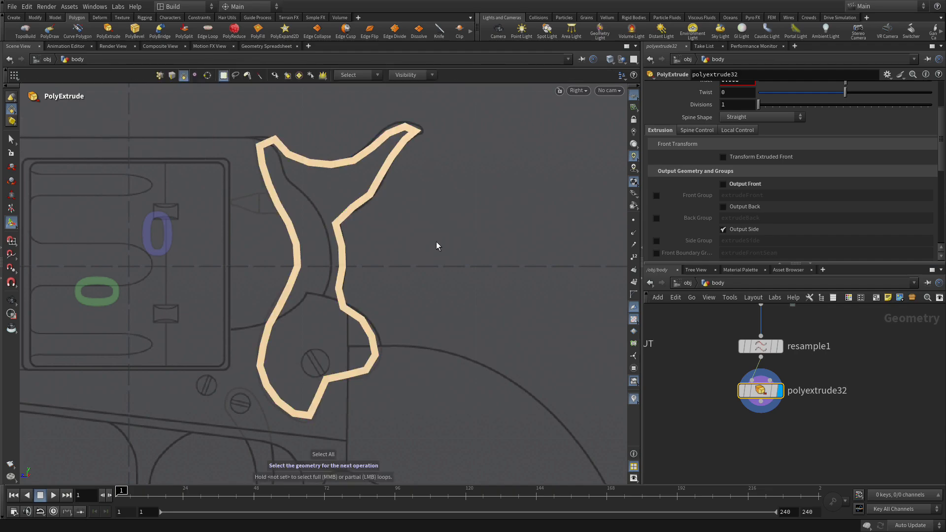
{"action": "key", "text": "Tab"}
{"action": "type", "text": "polyd"}
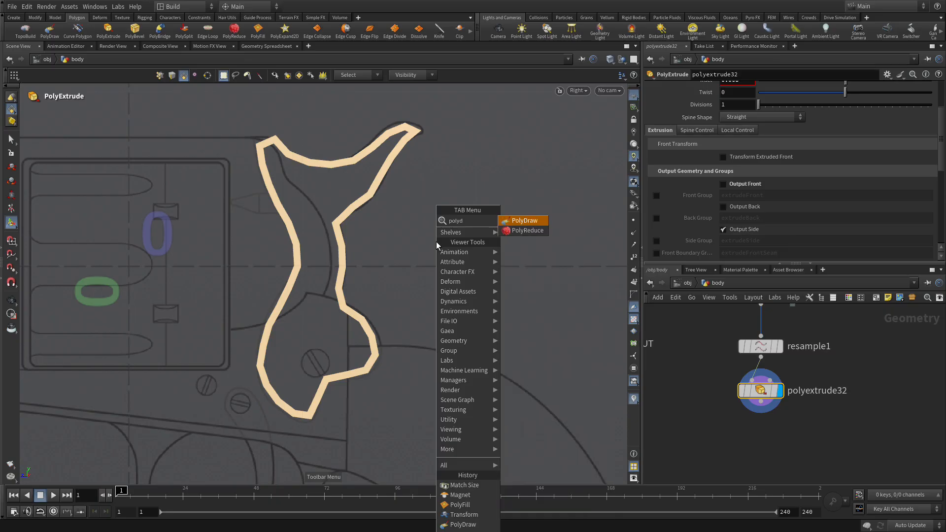
{"action": "key", "text": "Return"}
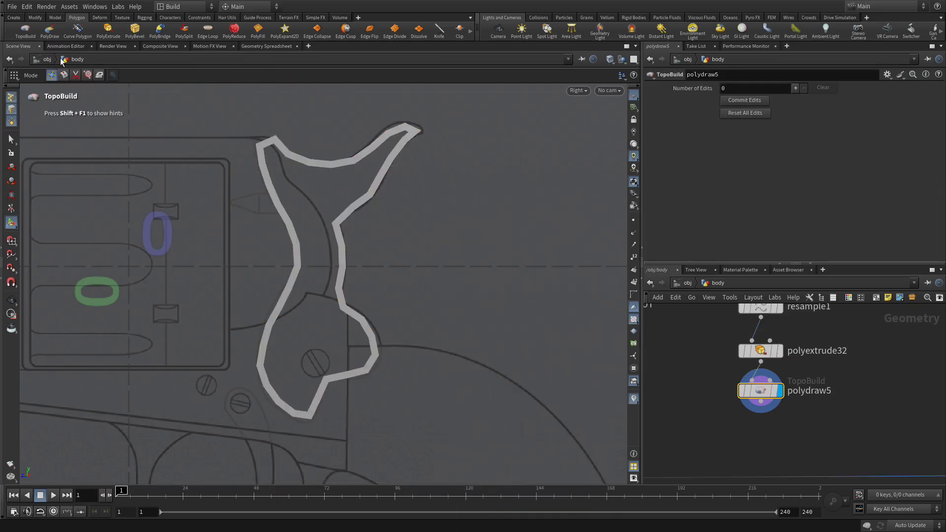
{"action": "right_click_drag", "start_coordinate": [346, 234], "coordinate": [461, 157], "text": "alt"}
{"action": "middle_click_drag", "start_coordinate": [392, 134], "coordinate": [394, 253], "text": "alt"}
{"action": "left_click", "coordinate": [456, 162]}
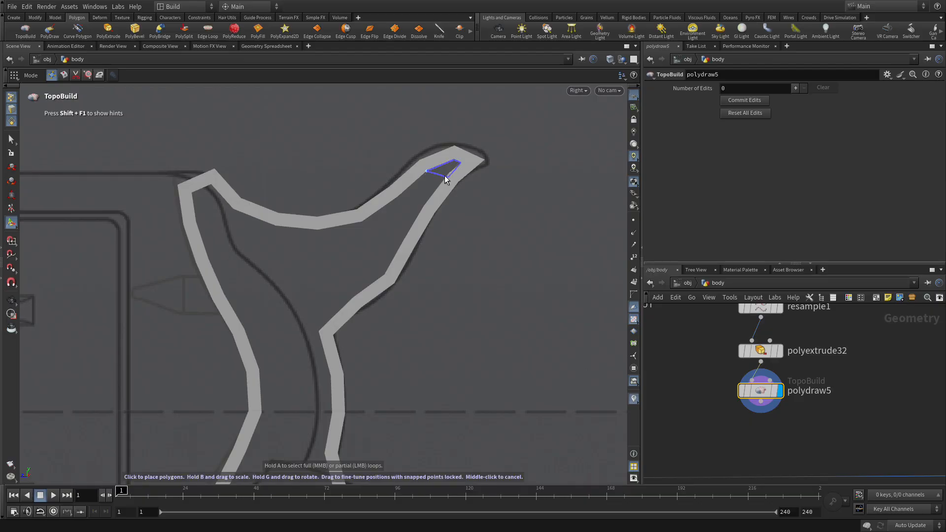
{"action": "left_click", "coordinate": [445, 178]}
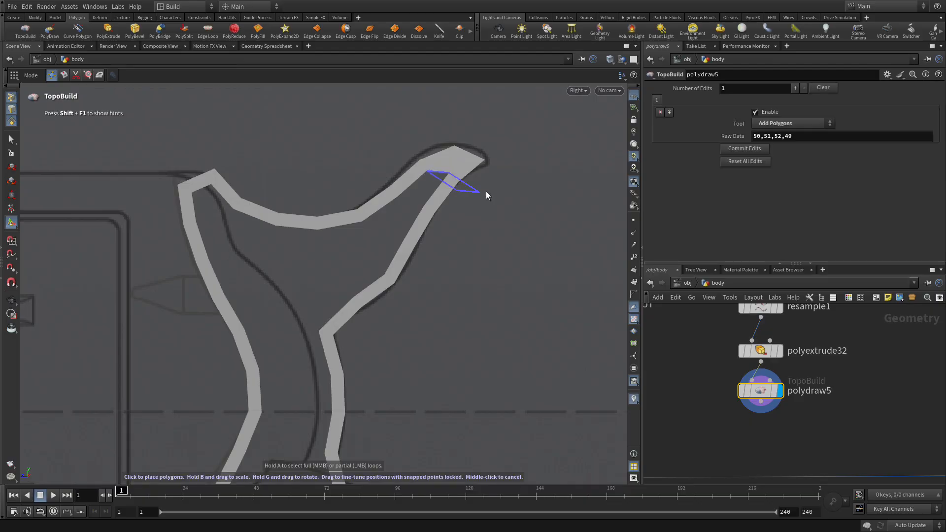
Switch the viewport to Smooth Wire Shaded and bridge the spur's inner edges with quads down to the hammer's rear notch
{"action": "left_click", "coordinate": [611, 60]}
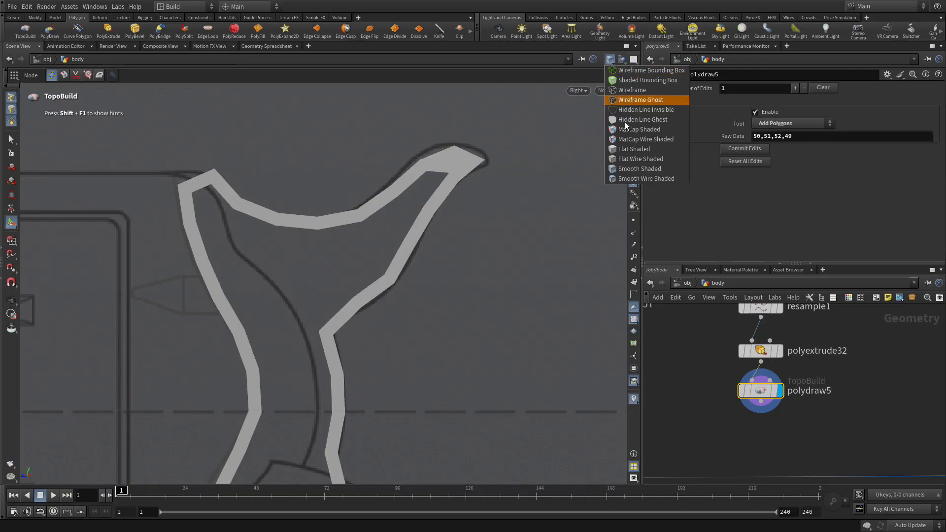
{"action": "left_click", "coordinate": [639, 178]}
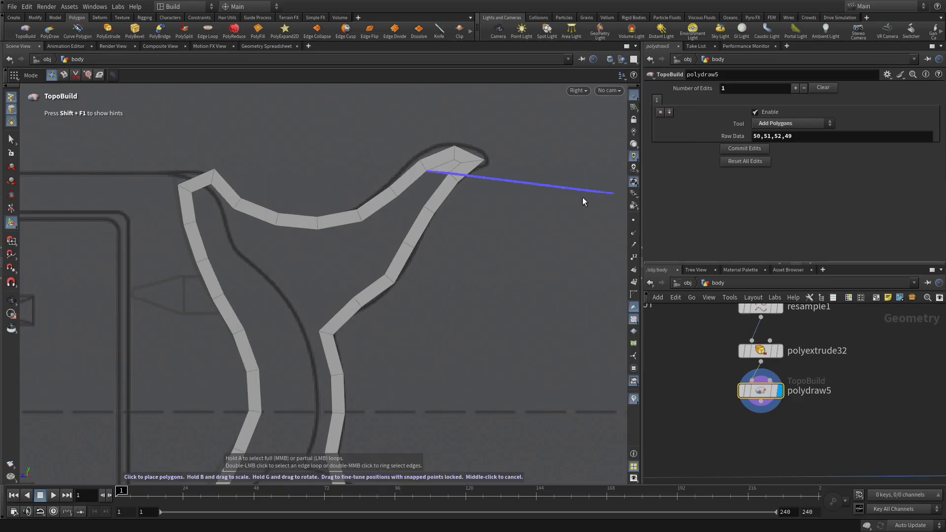
{"action": "left_click", "coordinate": [413, 209]}
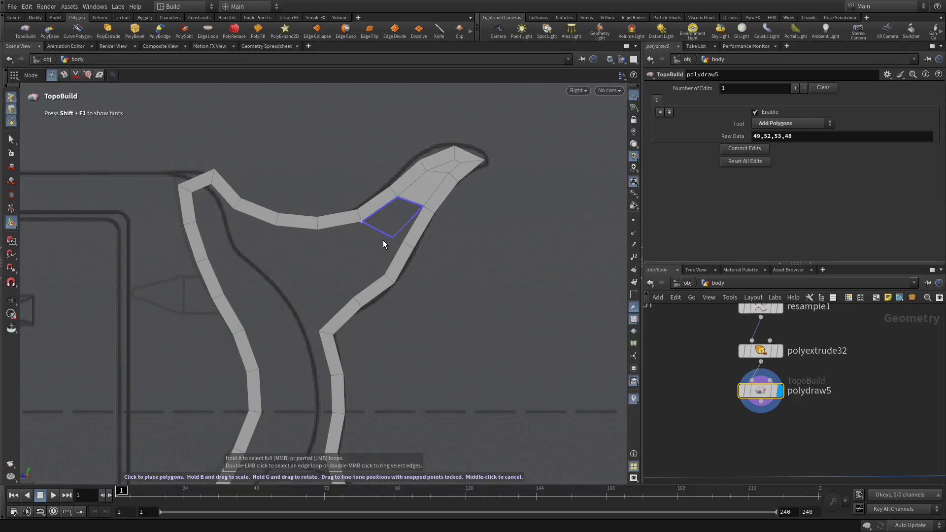
{"action": "left_click", "coordinate": [387, 239]}
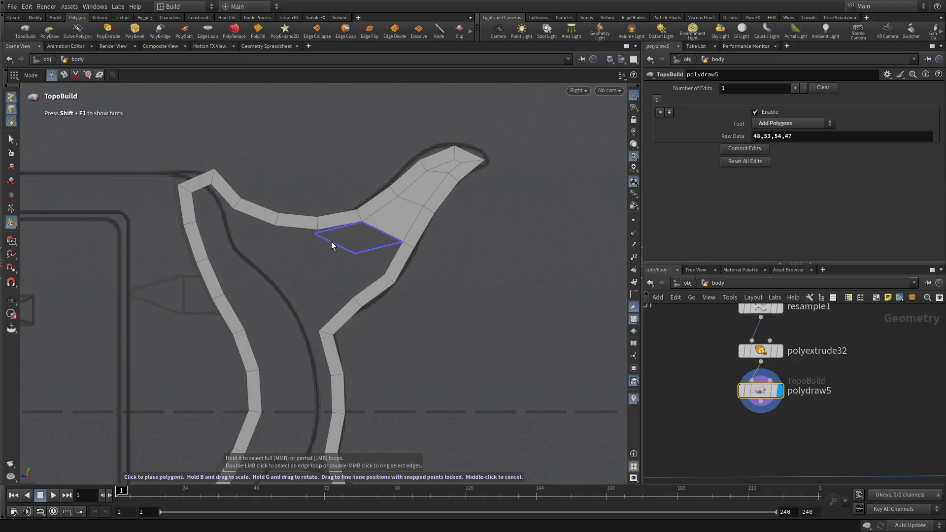
{"action": "left_click", "coordinate": [361, 267]}
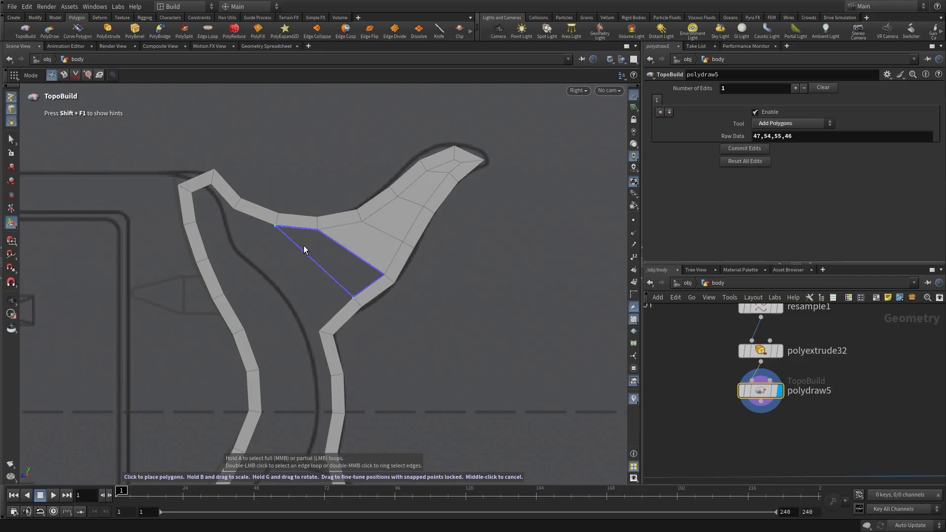
{"action": "left_click", "coordinate": [303, 250]}
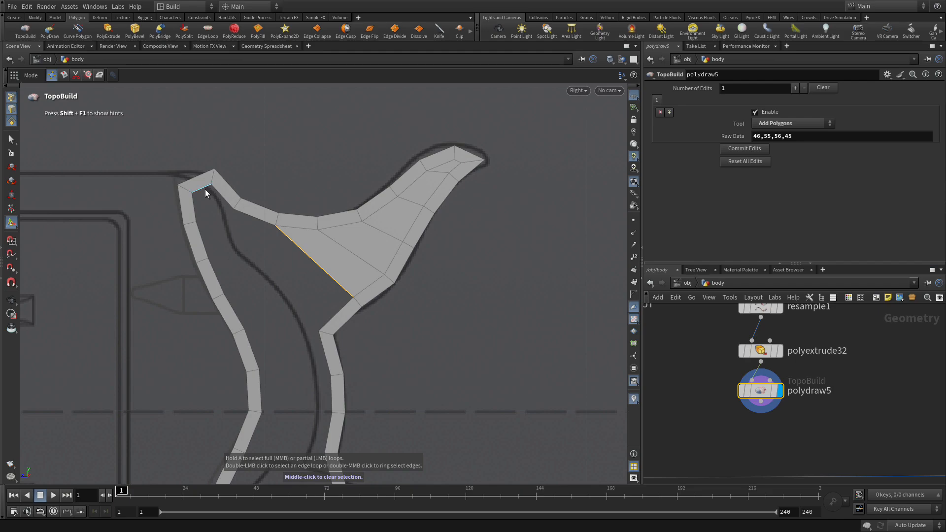
Fill the front upper corner and the hammer's upper body with quads, snapping the last one to the top of the neck
{"action": "left_click", "coordinate": [226, 213]}
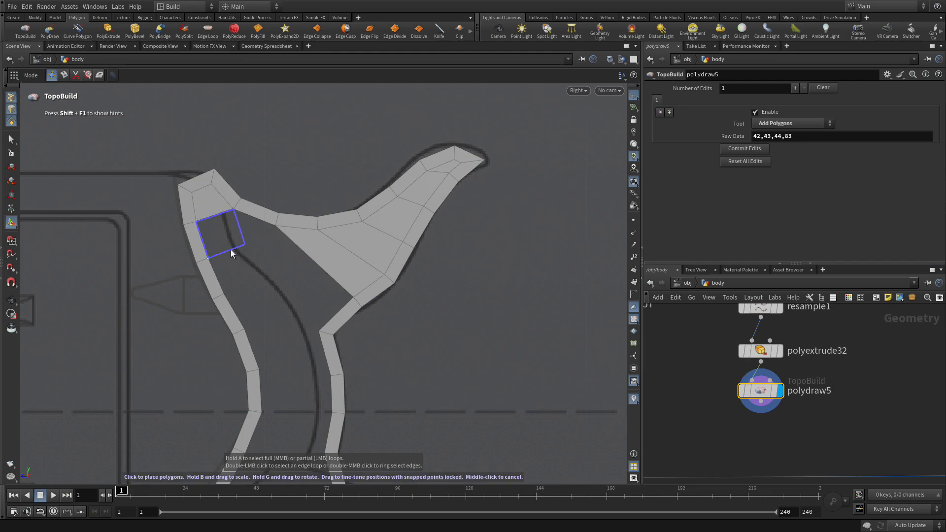
{"action": "left_click", "coordinate": [263, 236]}
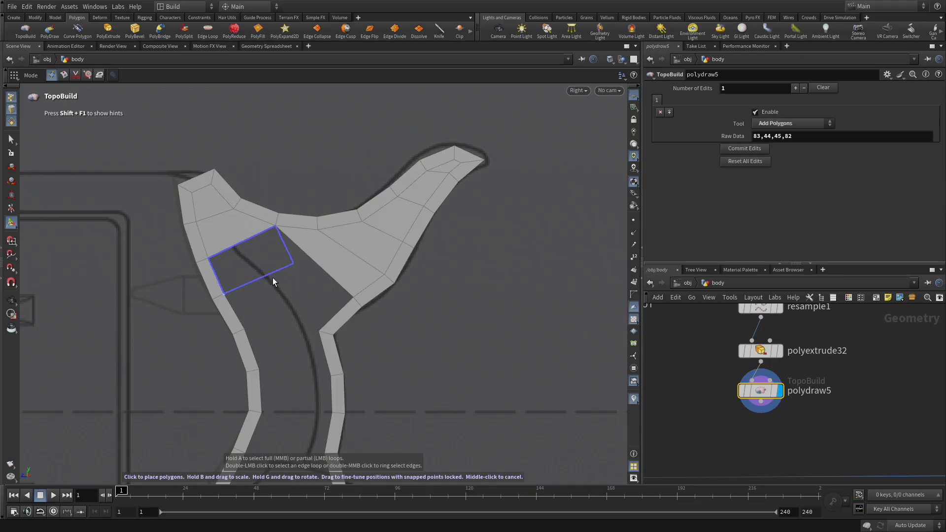
{"action": "left_click", "coordinate": [328, 311]}
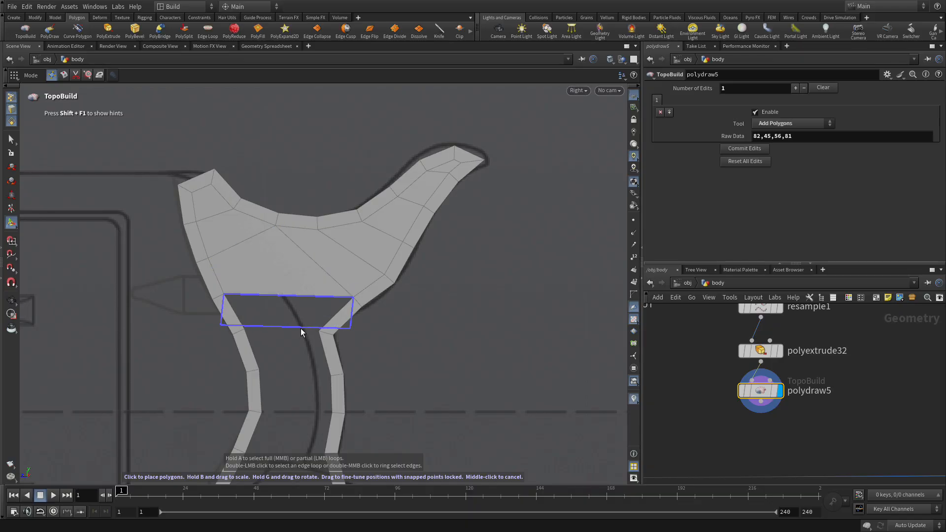
{"action": "left_click", "coordinate": [257, 331]}
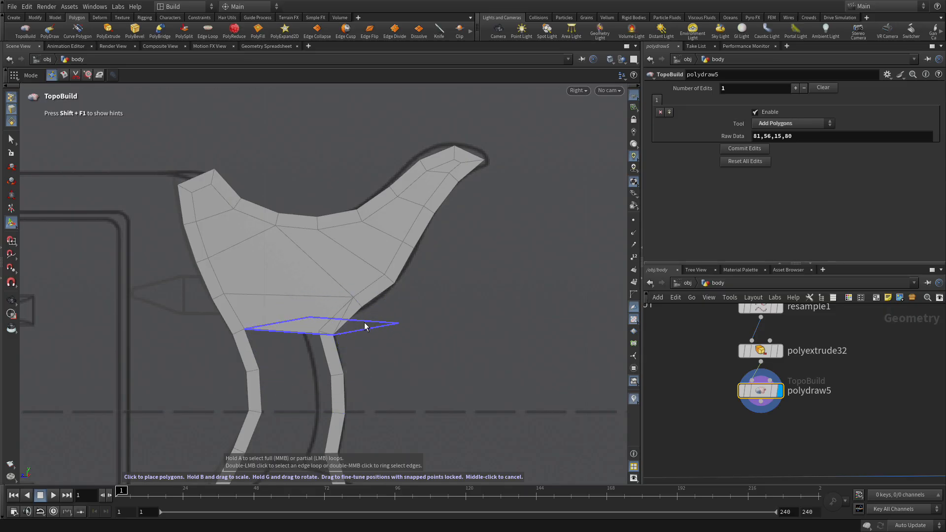
{"action": "key", "text": "ctrl+z"}
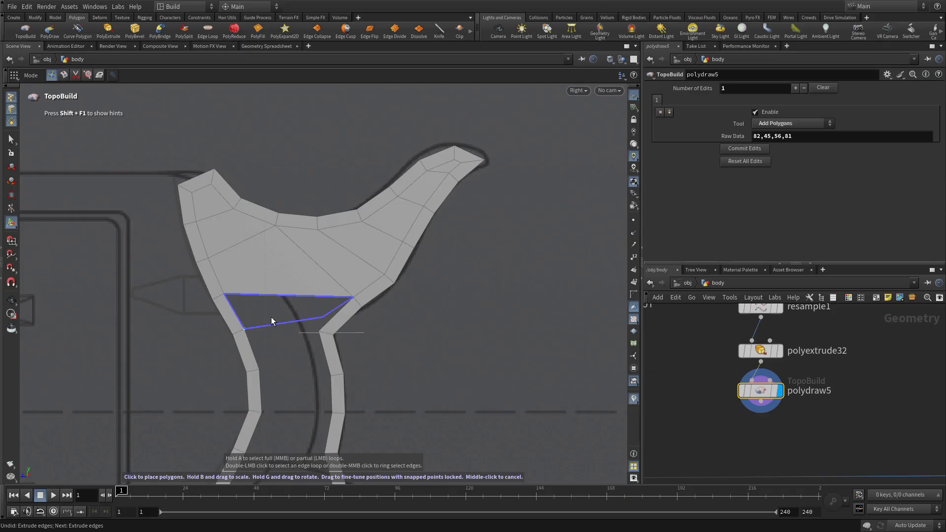
{"action": "left_click", "coordinate": [268, 330]}
Bridge the inner edges of the hammer's neck with a column of quads down to the start of the lower lobe
{"action": "middle_click_drag", "start_coordinate": [424, 373], "coordinate": [462, 261], "text": "alt"}
{"action": "right_click_drag", "start_coordinate": [390, 260], "coordinate": [567, 162], "text": "alt"}
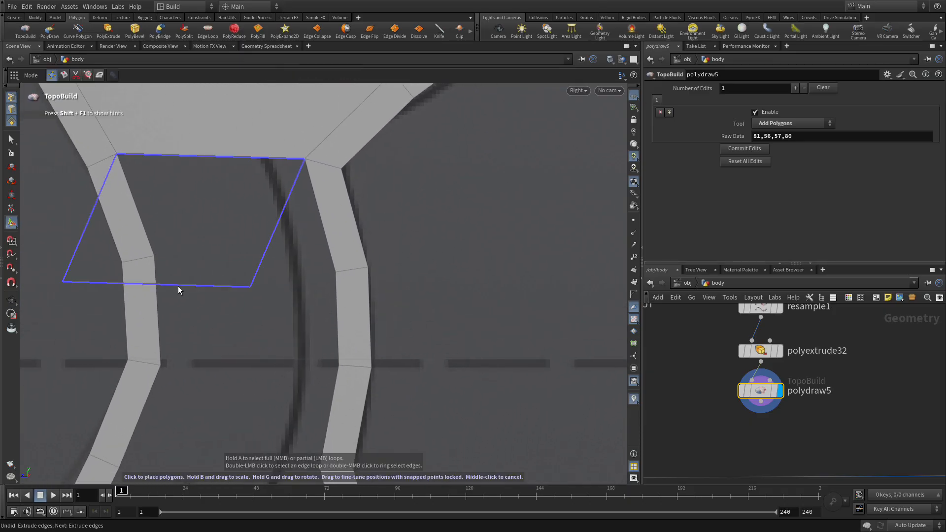
{"action": "left_click", "coordinate": [261, 272]}
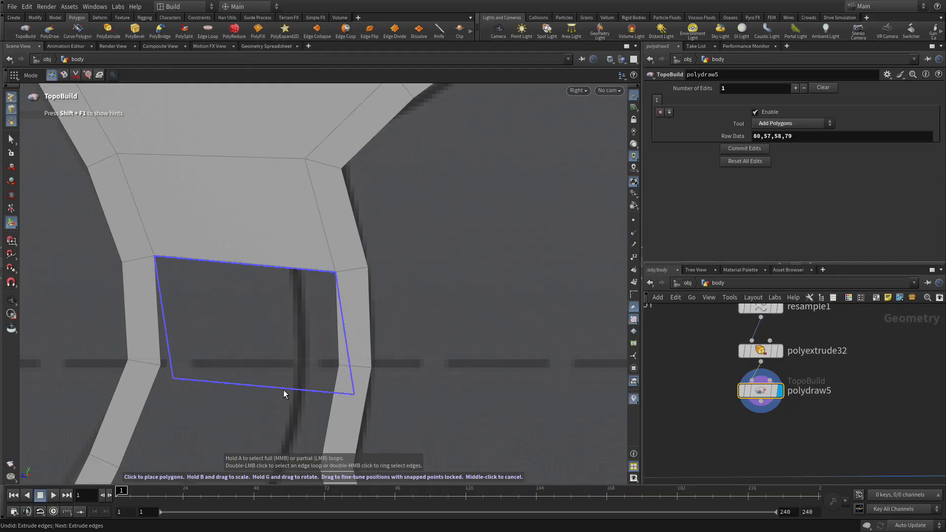
{"action": "left_click", "coordinate": [270, 362]}
{"action": "middle_click_drag", "start_coordinate": [266, 389], "coordinate": [321, 207], "text": "alt"}
{"action": "right_click_drag", "start_coordinate": [412, 207], "coordinate": [269, 209], "text": "alt"}
{"action": "middle_click_drag", "start_coordinate": [301, 210], "coordinate": [274, 240], "text": "alt"}
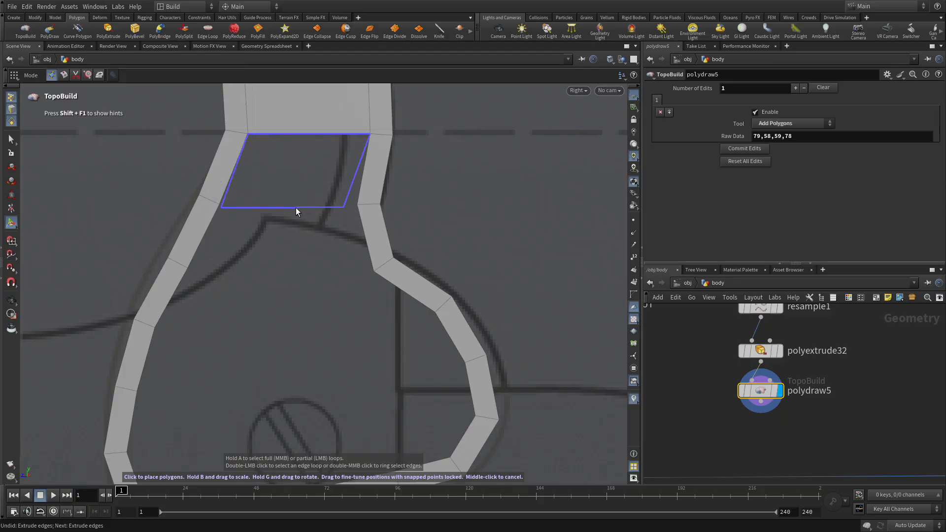
{"action": "left_click", "coordinate": [307, 207]}
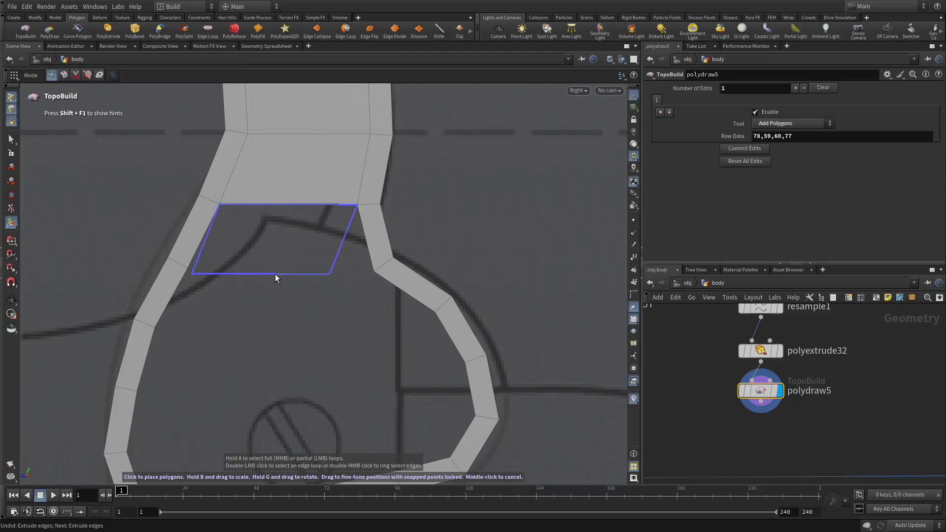
{"action": "left_click", "coordinate": [321, 272]}
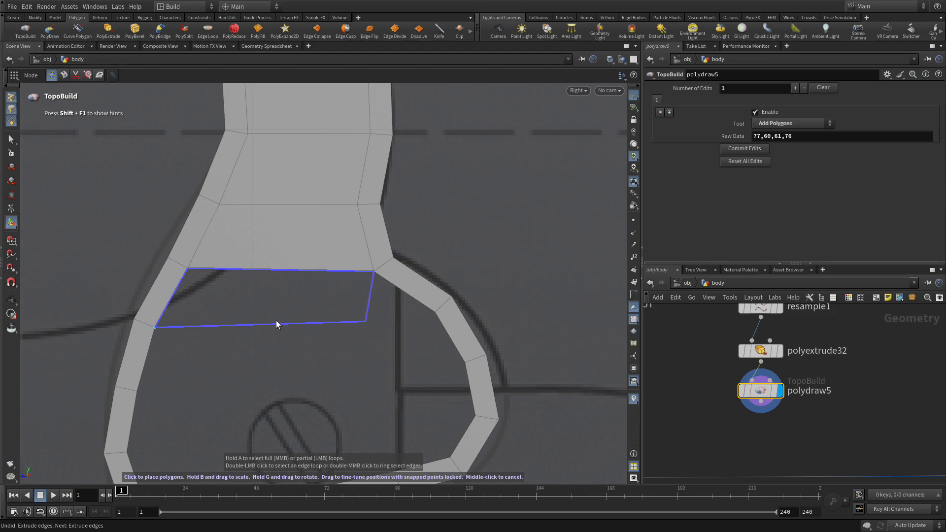
Continue the column of quads from the neck down through the lower lobe's open interior, following the lobe's front inner edge
{"action": "left_click", "coordinate": [272, 329]}
{"action": "key", "text": "Escape"}
{"action": "left_click_drag", "start_coordinate": [277, 408], "coordinate": [338, 214]}
{"action": "key", "text": "Return"}
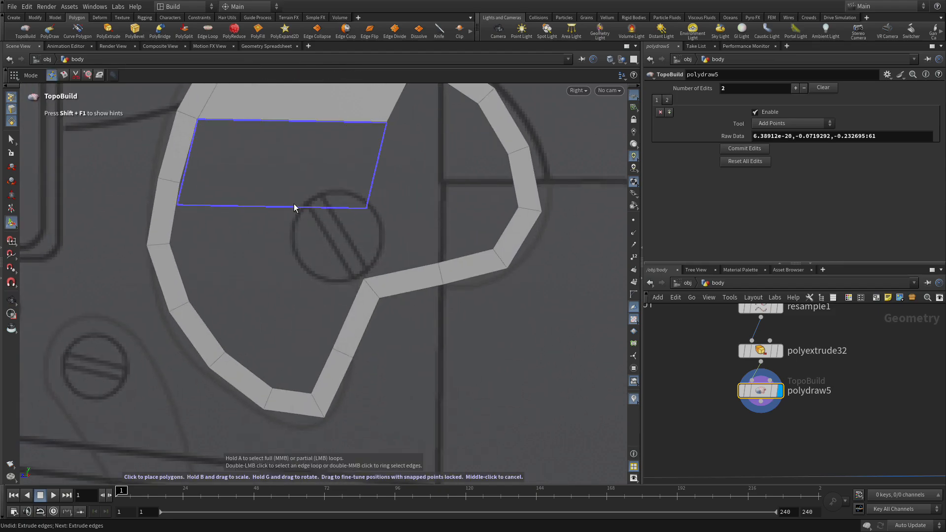
{"action": "left_click", "coordinate": [294, 191]}
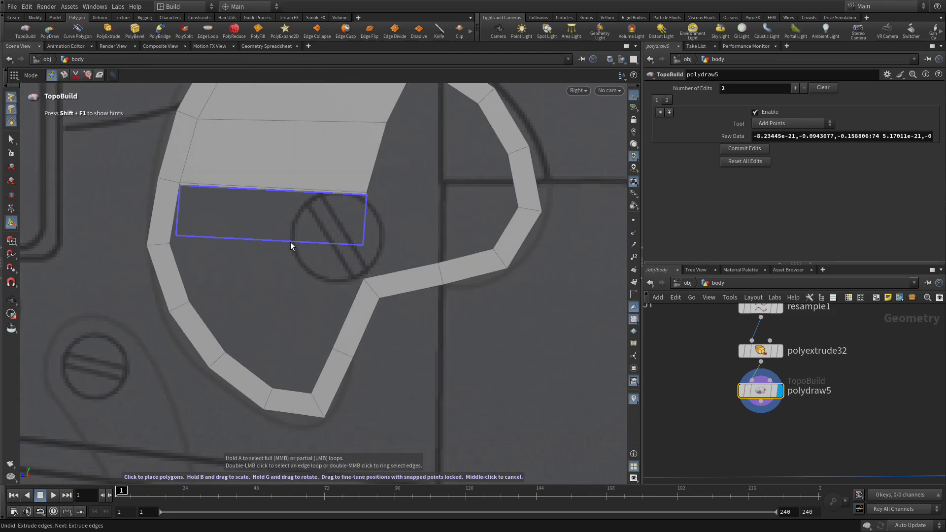
{"action": "key", "text": "ctrl+z"}
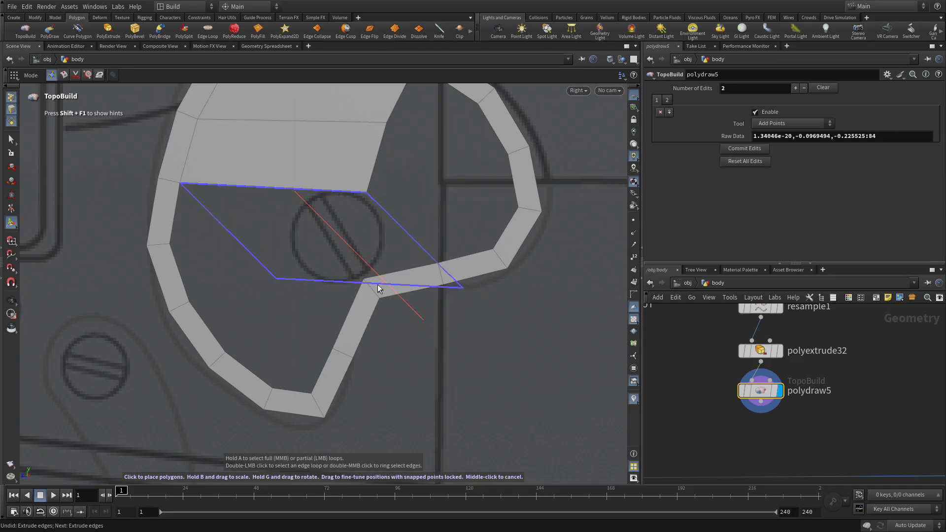
{"action": "left_click", "coordinate": [286, 243]}
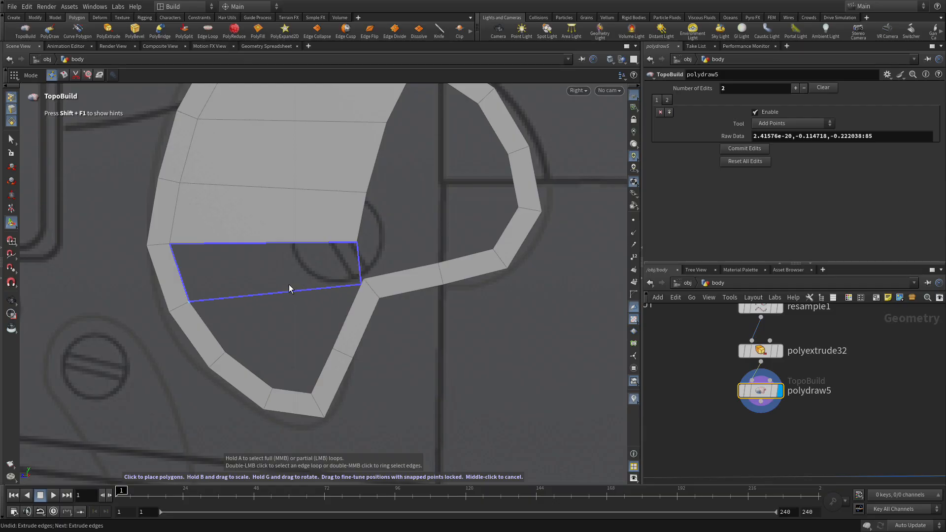
Fill the narrowing bottom of the lower lobe with quads that bridge its front and rear inner edges down to the tip
{"action": "left_click", "coordinate": [293, 283]}
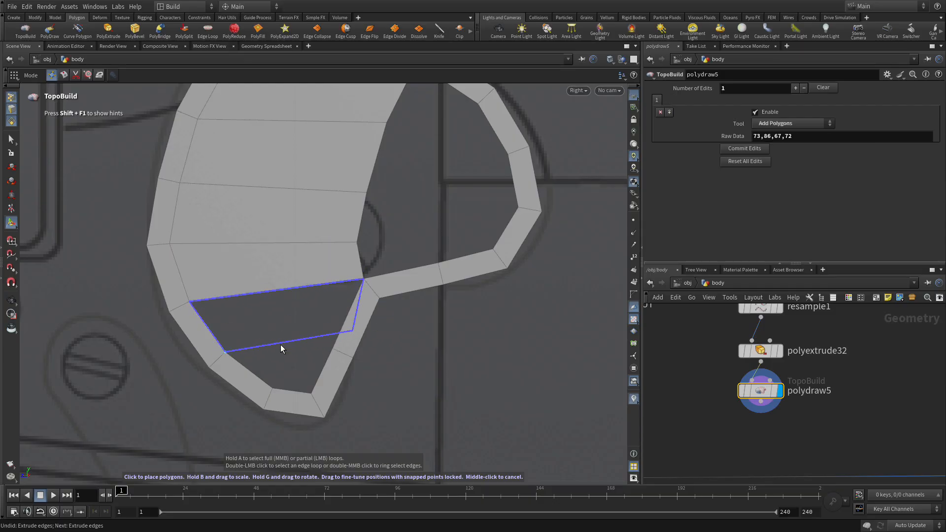
{"action": "left_click", "coordinate": [284, 366]}
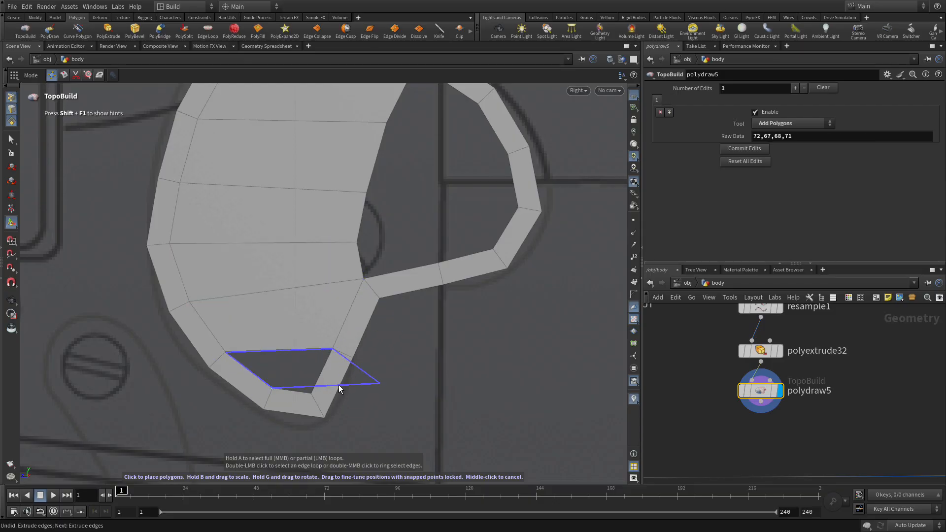
{"action": "left_click", "coordinate": [272, 395]}
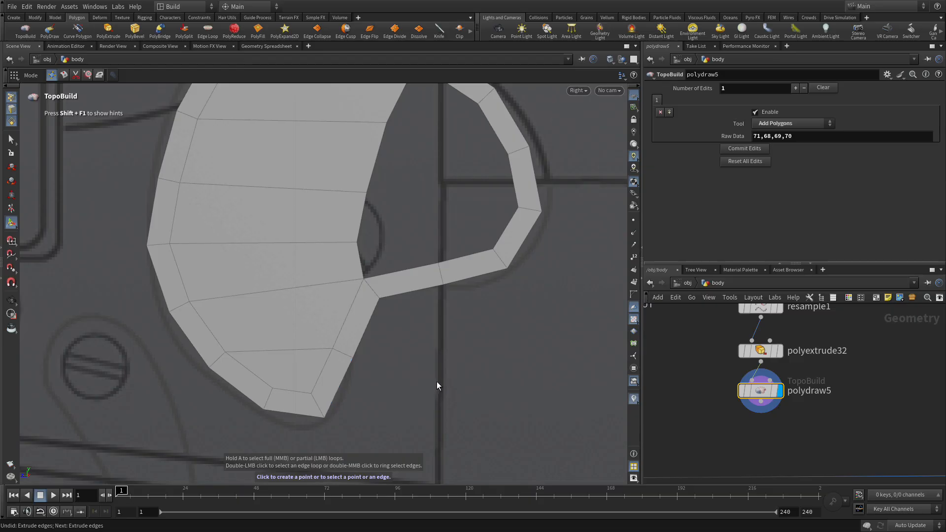
Fill the remaining opening in the lobe's rear bulge with quads joining the center column to the rear inner edges
{"action": "middle_click_drag", "start_coordinate": [479, 289], "coordinate": [365, 437]}
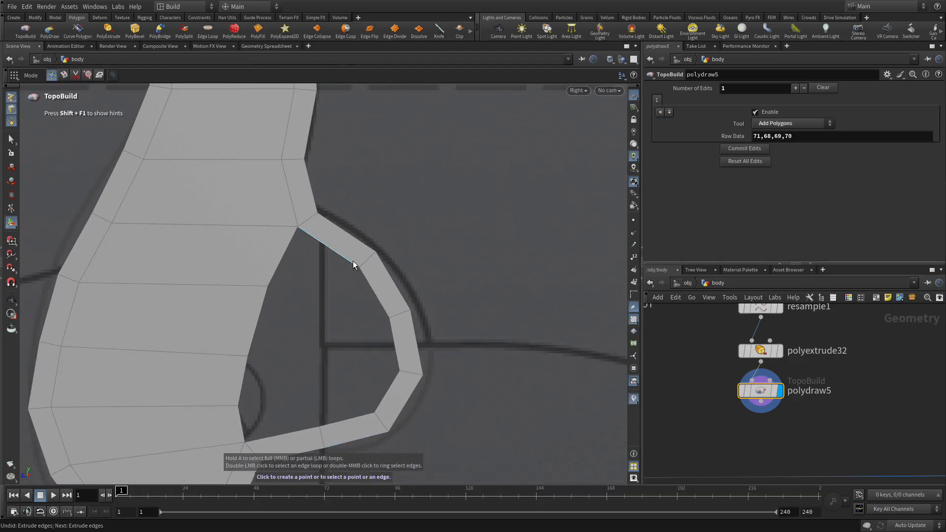
{"action": "left_click", "coordinate": [332, 250]}
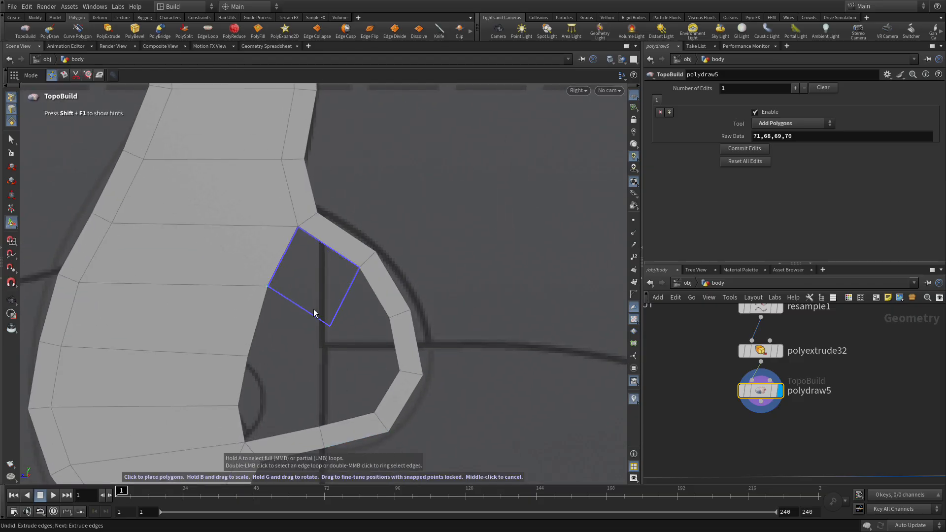
{"action": "left_click", "coordinate": [367, 304]}
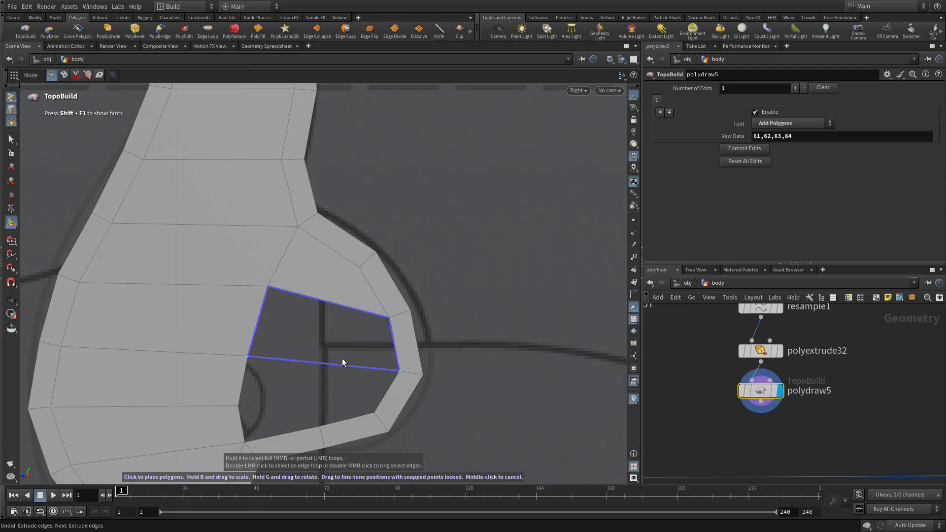
{"action": "left_click", "coordinate": [344, 358]}
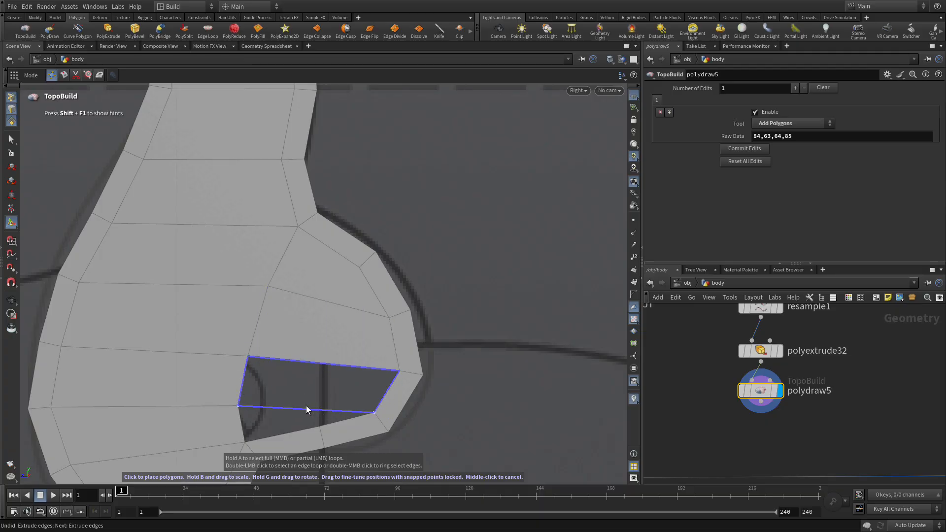
{"action": "left_click", "coordinate": [307, 407]}
{"action": "middle_click_drag", "start_coordinate": [327, 433], "coordinate": [323, 258]}
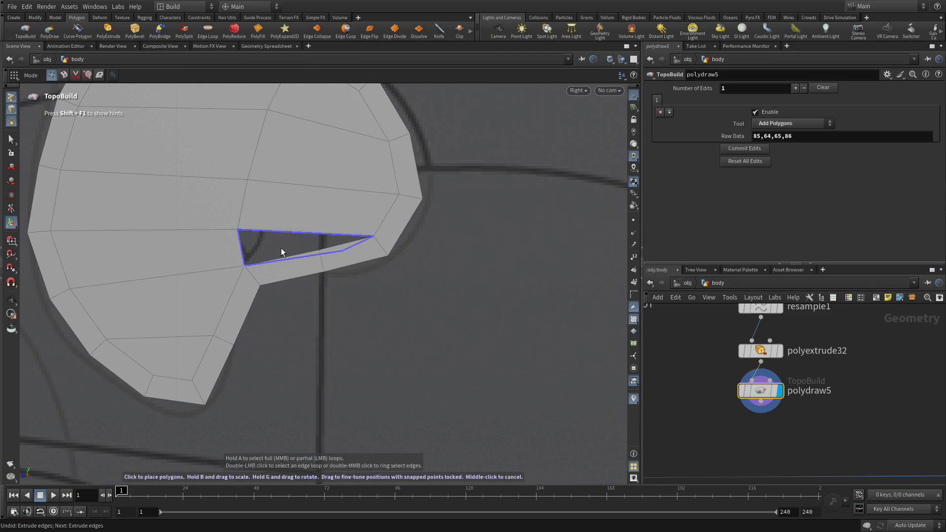
{"action": "left_click", "coordinate": [259, 247]}
Show the entire hammer and turn on the subdivided display of its mesh
{"action": "right_click_drag", "start_coordinate": [525, 309], "coordinate": [416, 301], "text": "alt"}
{"action": "middle_click_drag", "start_coordinate": [480, 369], "coordinate": [459, 523], "text": "alt"}
{"action": "right_click_drag", "start_coordinate": [517, 188], "coordinate": [515, 196], "text": "alt"}
{"action": "middle_click_drag", "start_coordinate": [537, 140], "coordinate": [498, 315], "text": "alt"}
{"action": "right_click_drag", "start_coordinate": [503, 315], "coordinate": [473, 326], "text": "alt"}
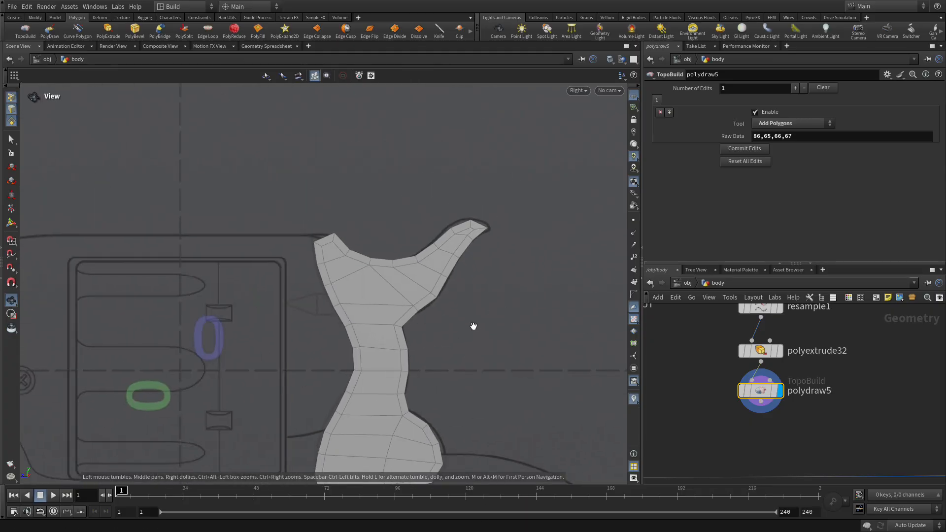
{"action": "middle_click_drag", "start_coordinate": [474, 326], "coordinate": [391, 235], "text": "alt"}
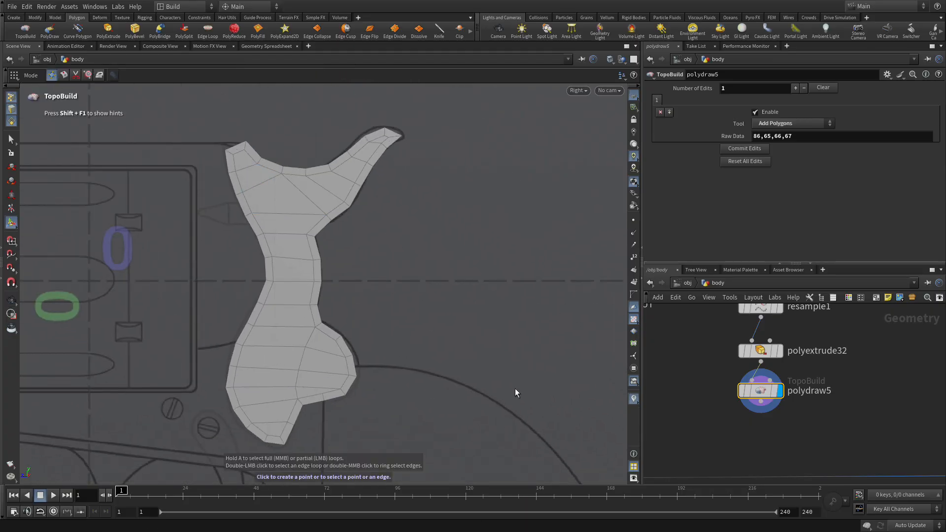
{"action": "left_click", "coordinate": [500, 338]}
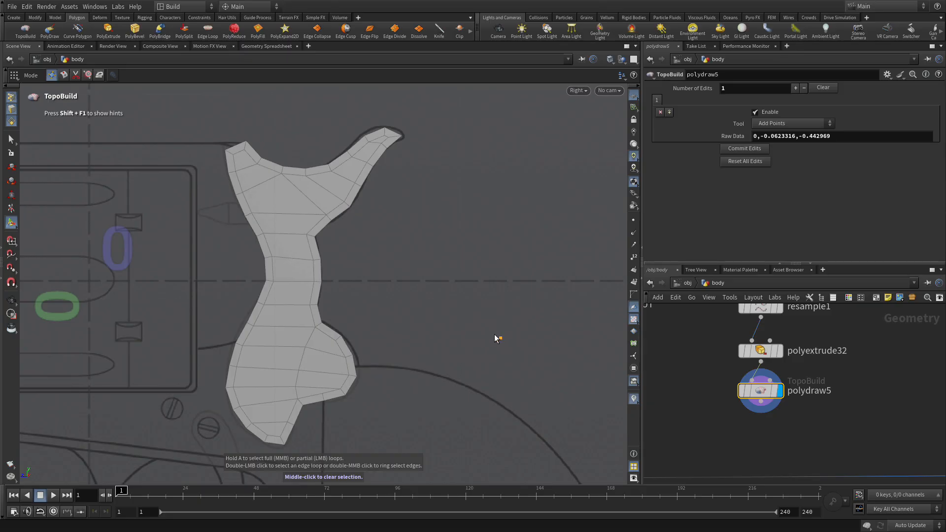
{"action": "key", "text": "shift+equal"}
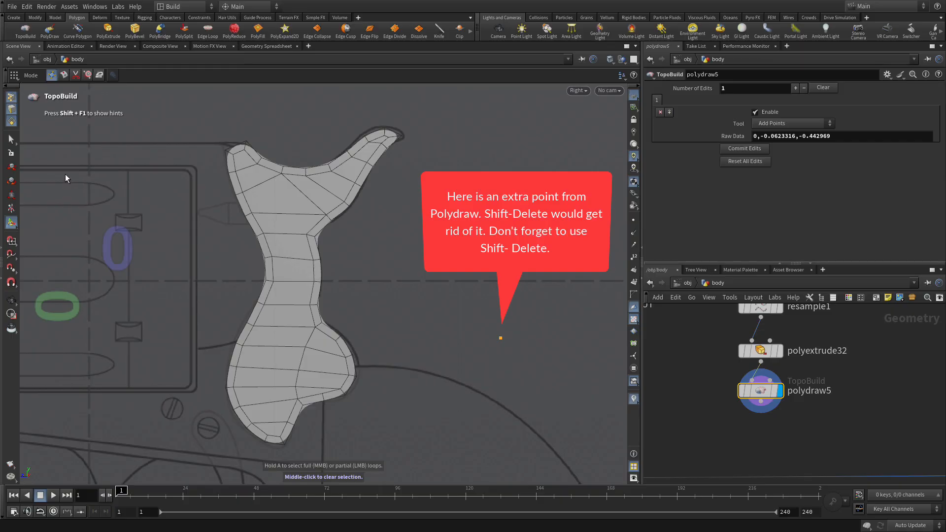
Select all of the hammer's primitives and apply a PolyExtrude with a distance of 0.035
{"action": "left_click", "coordinate": [12, 139]}
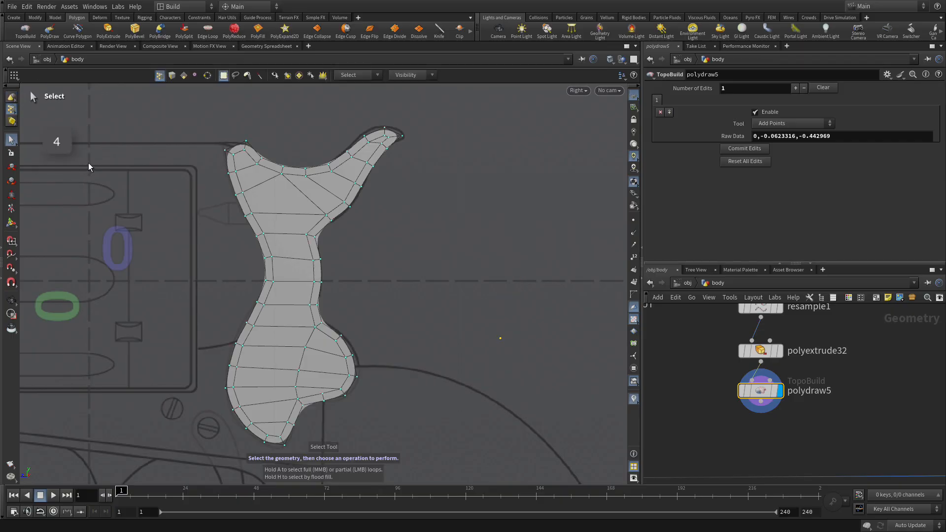
{"action": "key", "text": "4"}
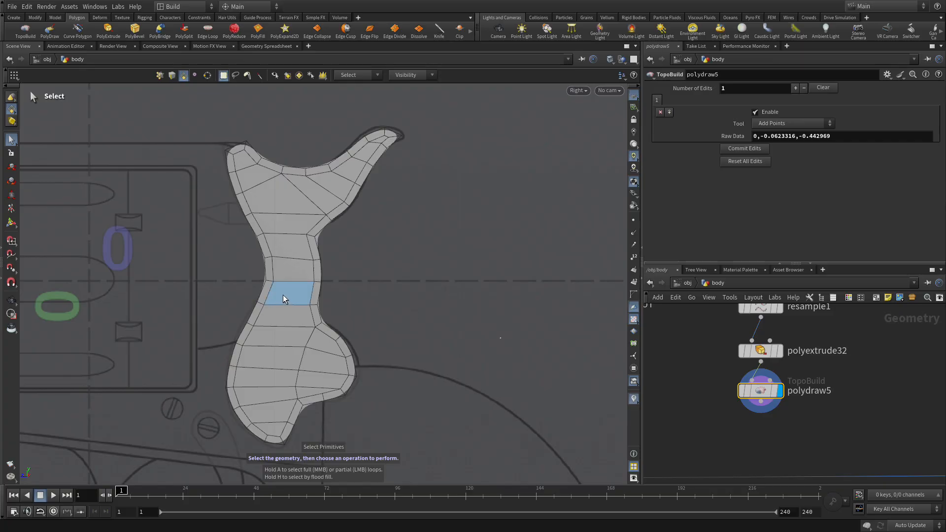
{"action": "key", "text": "n"}
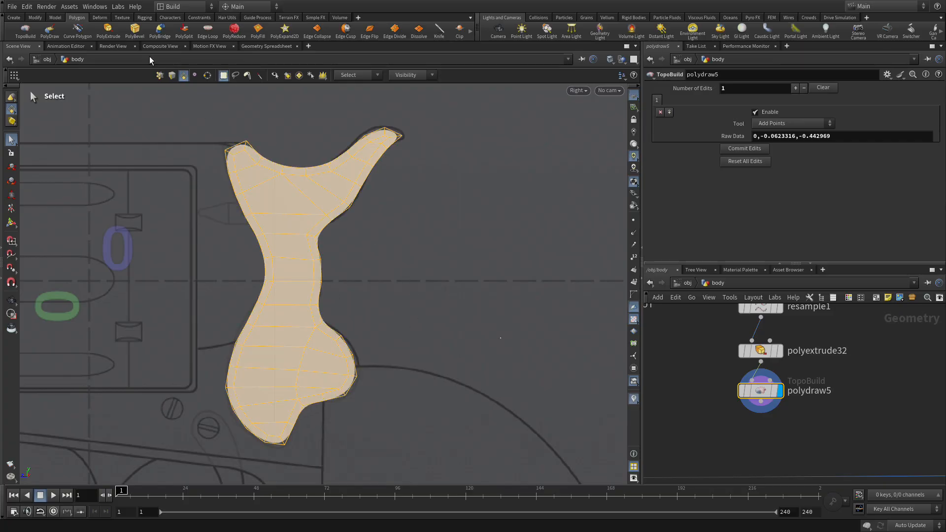
{"action": "left_click", "coordinate": [109, 31]}
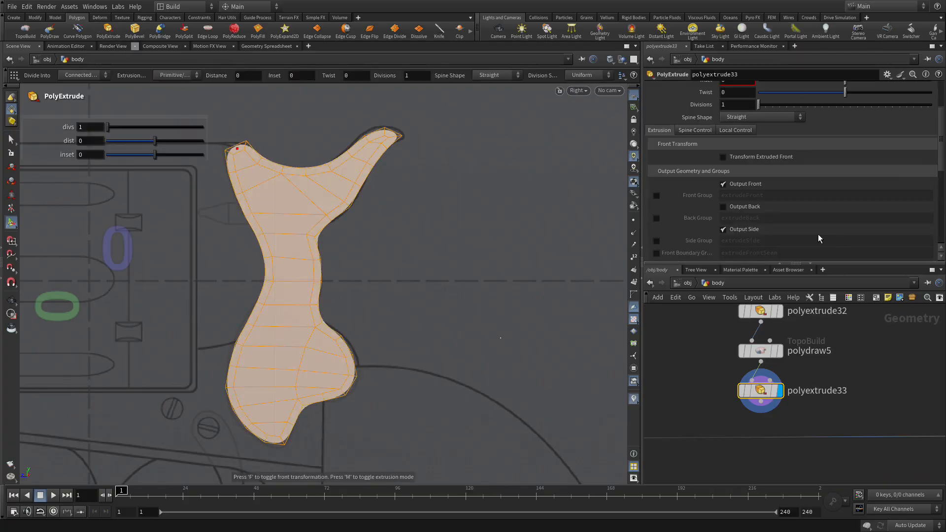
{"action": "scroll", "coordinate": [808, 206], "scroll_direction": "up", "scroll_amount": 5}
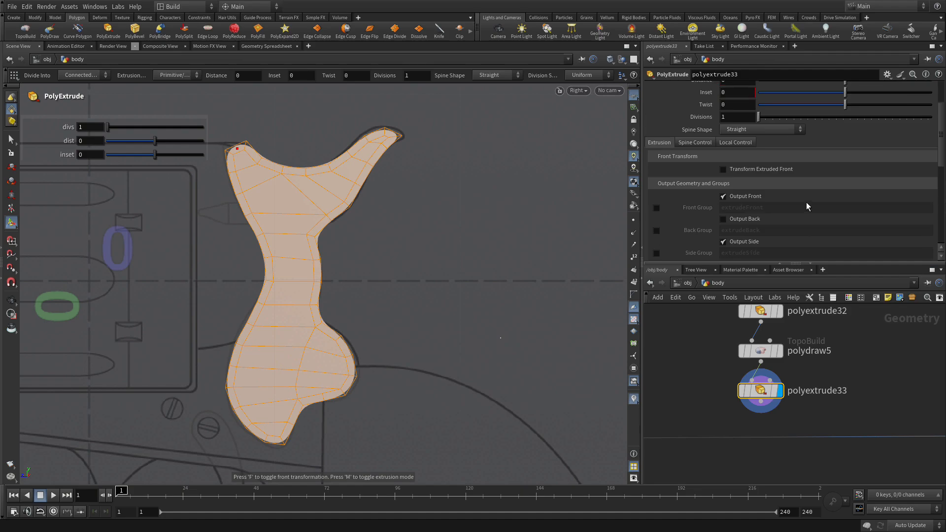
{"action": "left_click", "coordinate": [726, 140]}
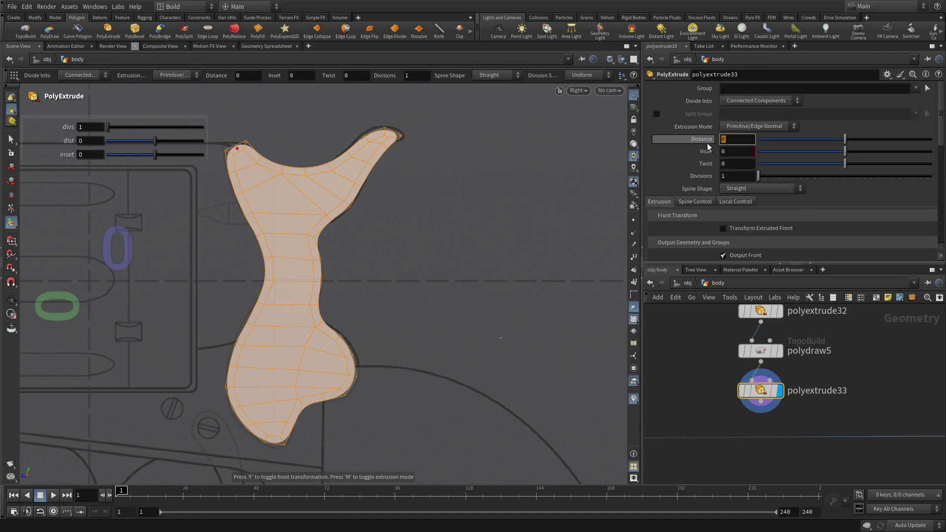
{"action": "type", "text": ".035"}
{"action": "key", "text": "Return"}
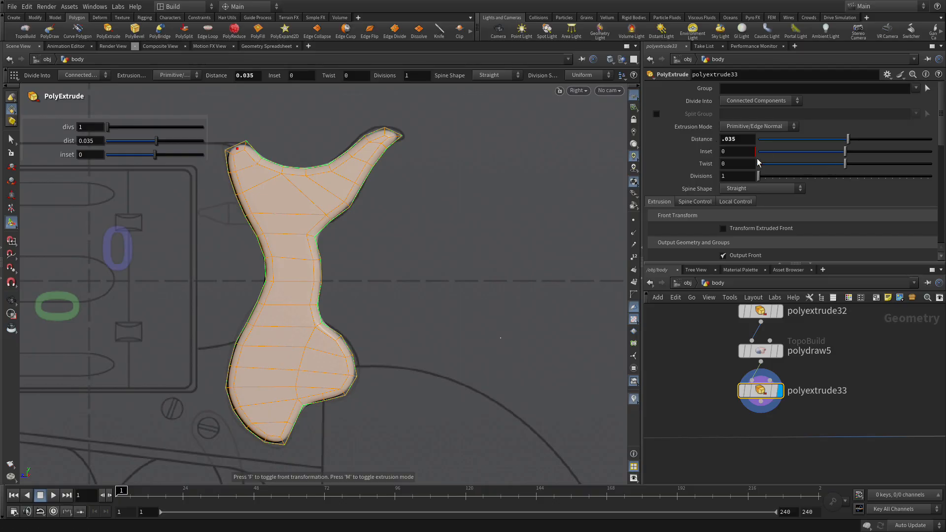
Set the hammer extrusion to 2 divisions and enable Output Back
{"action": "type", "text": "2"}
{"action": "key", "text": "Return"}
{"action": "scroll", "coordinate": [759, 190], "scroll_direction": "down", "scroll_amount": 3}
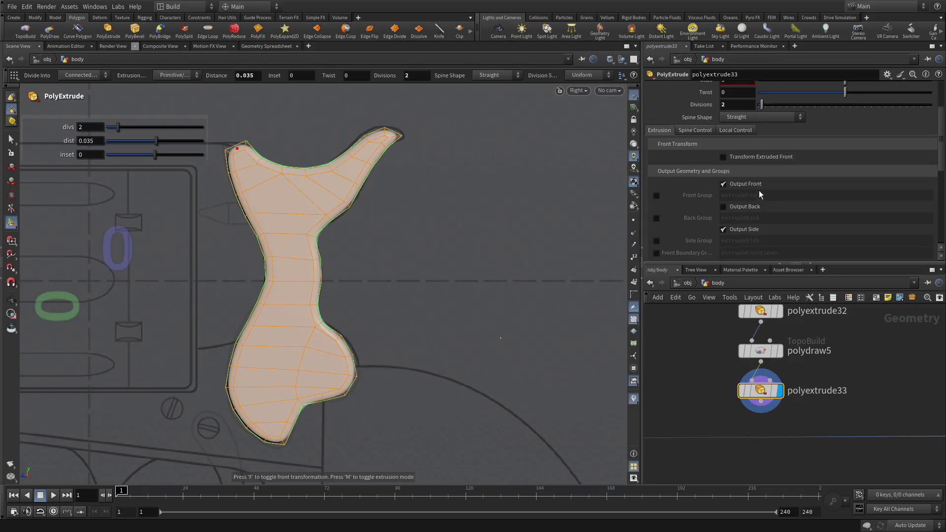
{"action": "key", "text": "Escape"}
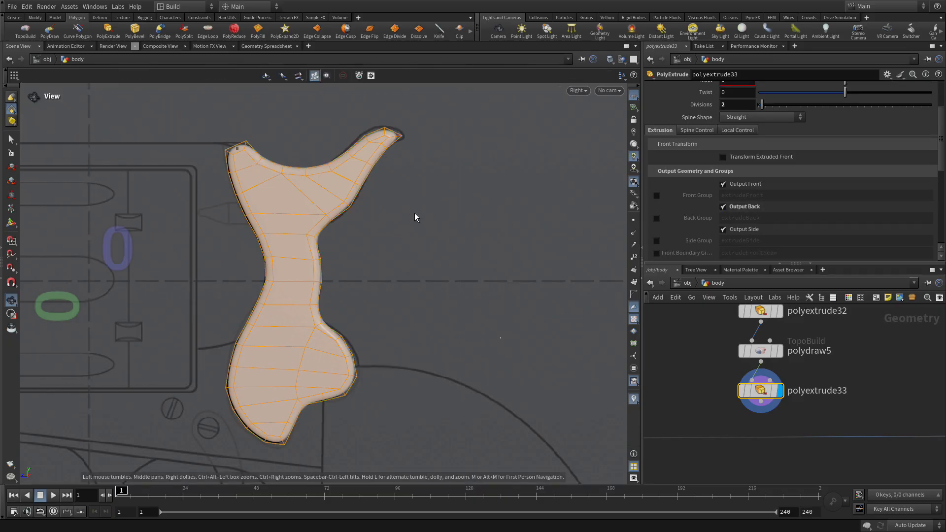
Switch to the perspective view and template the merge1 node as a wireframe reference around the hammer
{"action": "key", "text": "space+b"}
{"action": "key", "text": "space+b"}
{"action": "mouse_move", "coordinate": [411, 187]}
{"action": "left_mouse_down"}
{"action": "mouse_move", "coordinate": [603, 161]}
{"action": "mouse_move", "coordinate": [414, 162]}
{"action": "mouse_move", "coordinate": [425, 189]}
{"action": "left_mouse_up"}
{"action": "middle_click_drag", "start_coordinate": [430, 195], "coordinate": [376, 290]}
{"action": "left_click_drag", "start_coordinate": [376, 289], "coordinate": [348, 300]}
{"action": "key", "text": "Return"}
{"action": "right_click_drag", "start_coordinate": [862, 428], "coordinate": [791, 419]}
{"action": "middle_click_drag", "start_coordinate": [732, 406], "coordinate": [832, 420]}
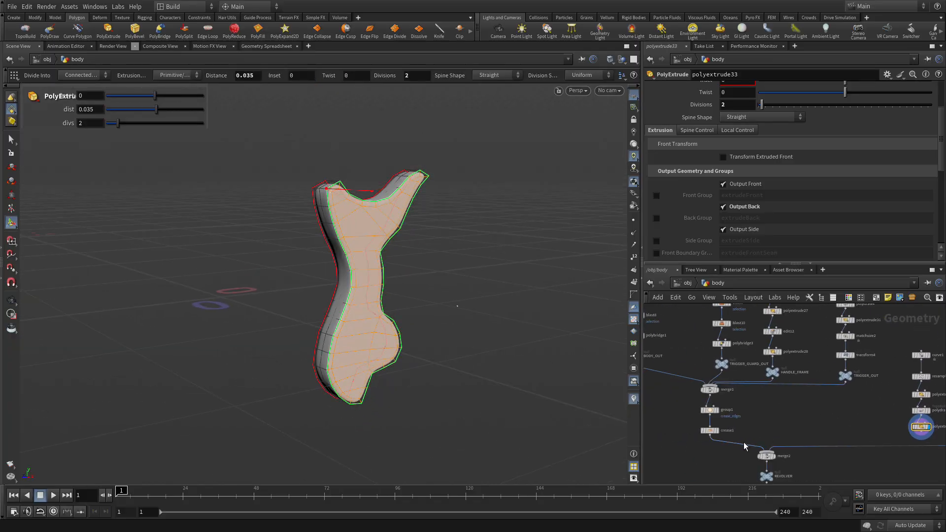
{"action": "left_click", "coordinate": [723, 403]}
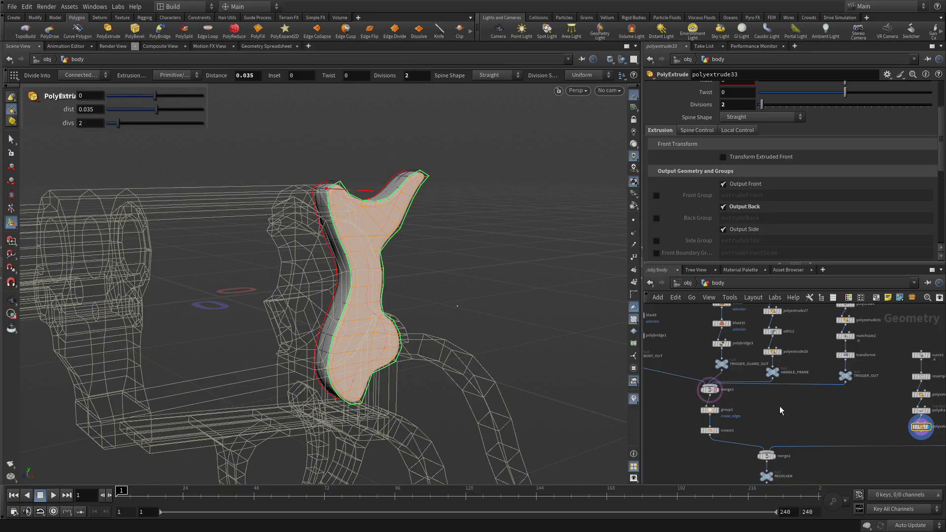
{"action": "left_click_drag", "start_coordinate": [376, 286], "coordinate": [408, 281], "text": "alt"}
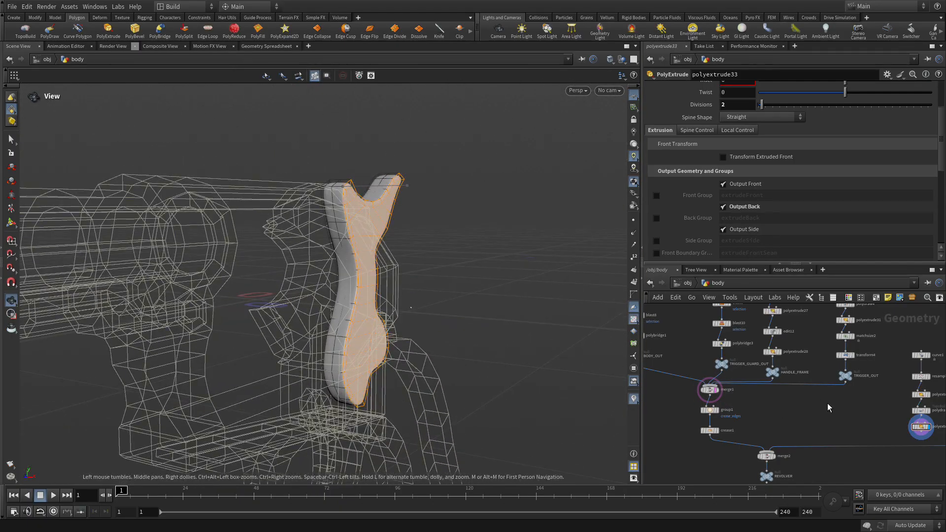
Move the hammer's chain of five nodes up in the network, level with the trigger's chain
{"action": "middle_click_drag", "start_coordinate": [828, 405], "coordinate": [732, 358]}
{"action": "left_click_drag", "start_coordinate": [792, 340], "coordinate": [765, 401], "text": "alt"}
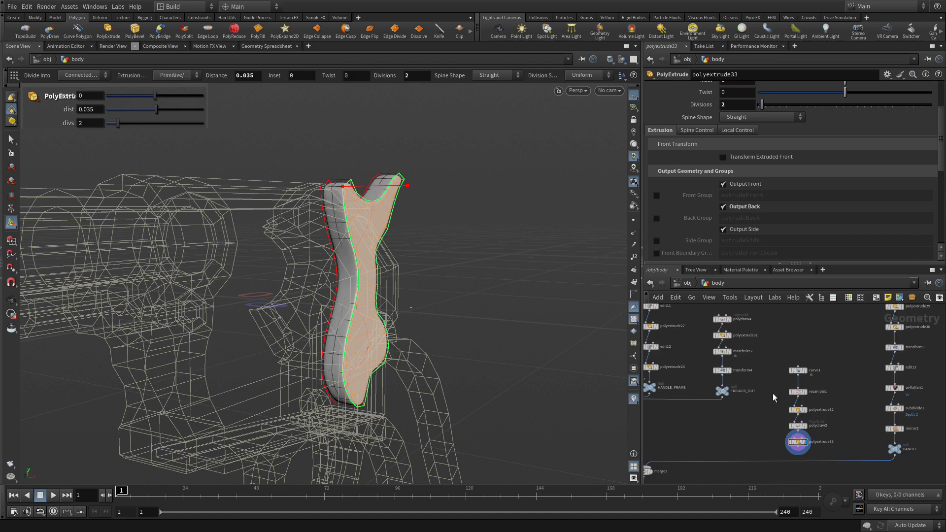
{"action": "left_click_drag", "start_coordinate": [783, 360], "coordinate": [800, 373]}
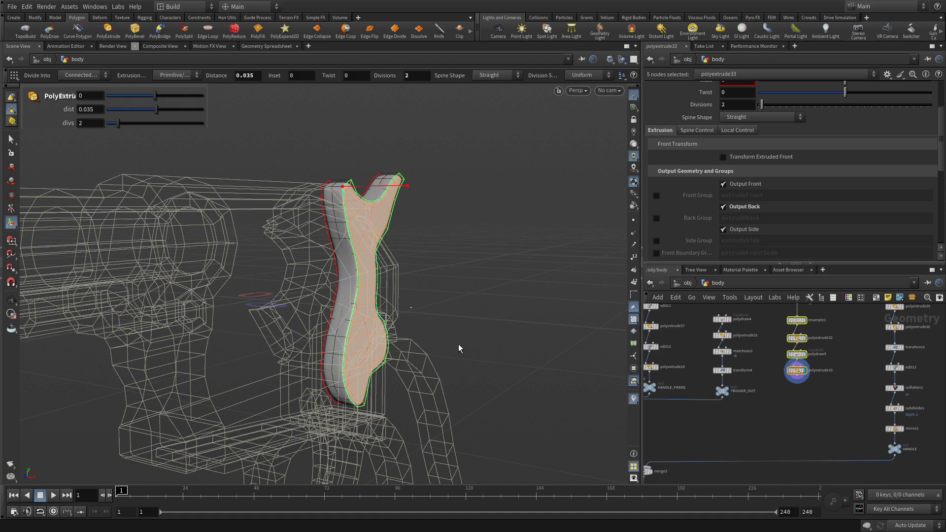
Select the whole extruded hammer and append a Match Size node to it
{"action": "key", "text": "Return"}
{"action": "key", "text": "n"}
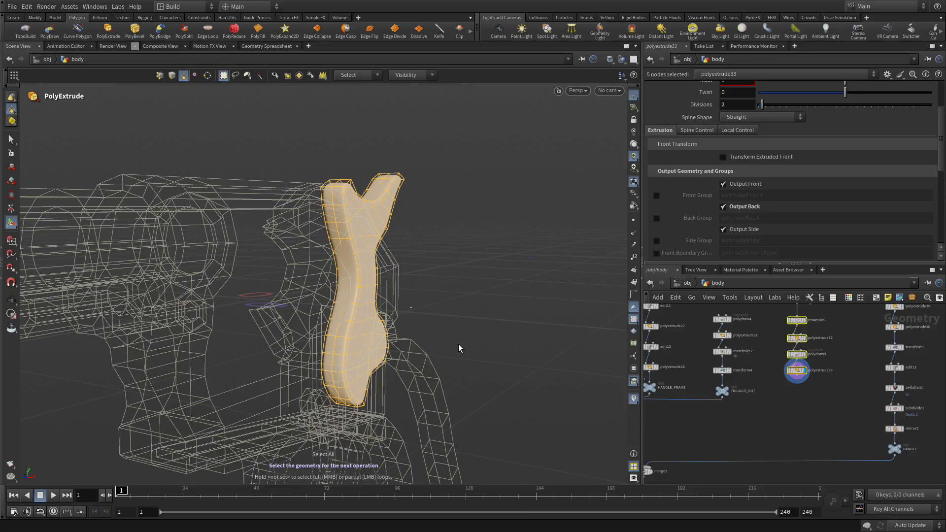
{"action": "key", "text": "Tab"}
{"action": "type", "text": "match"}
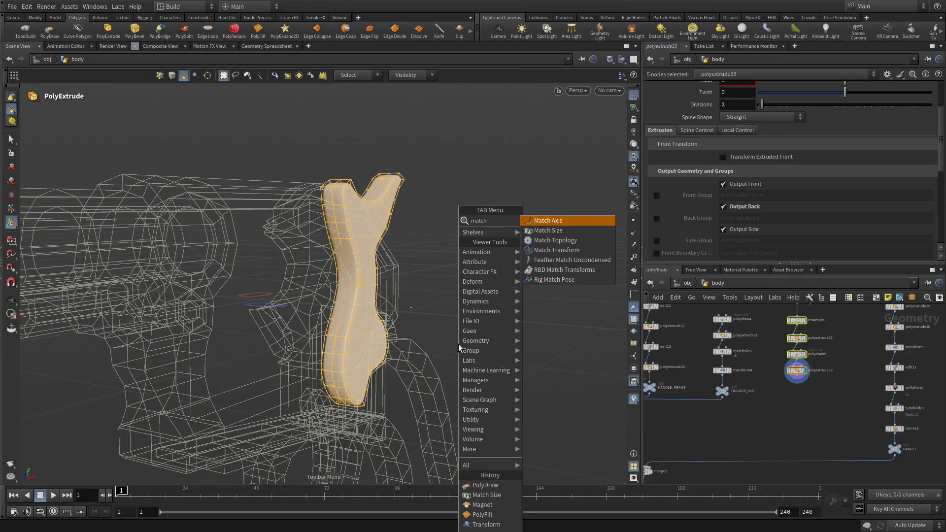
{"action": "key", "text": "Down"}
{"action": "key", "text": "Return"}
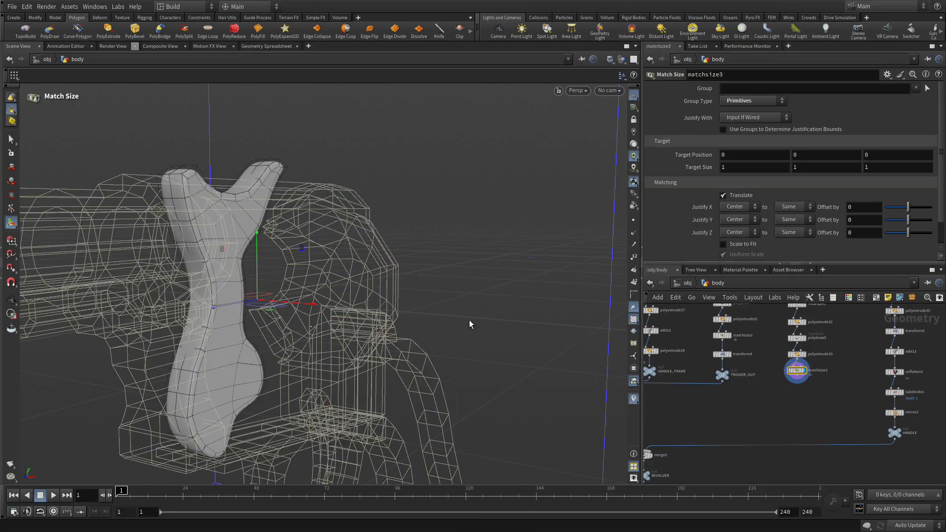
Set Justify Y and Justify Z to None in the hammer's Match Size node, leaving only X centered
{"action": "left_click", "coordinate": [733, 219]}
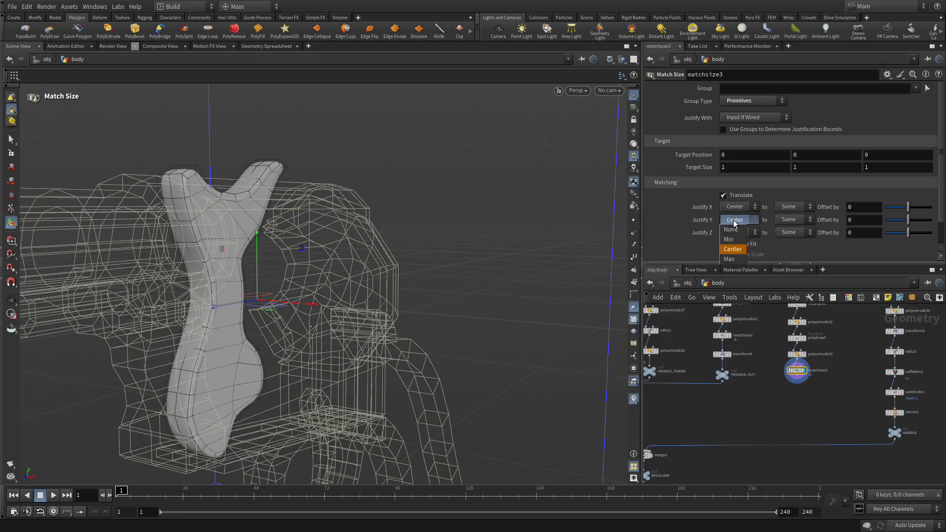
{"action": "left_click", "coordinate": [731, 229]}
{"action": "left_click", "coordinate": [730, 233]}
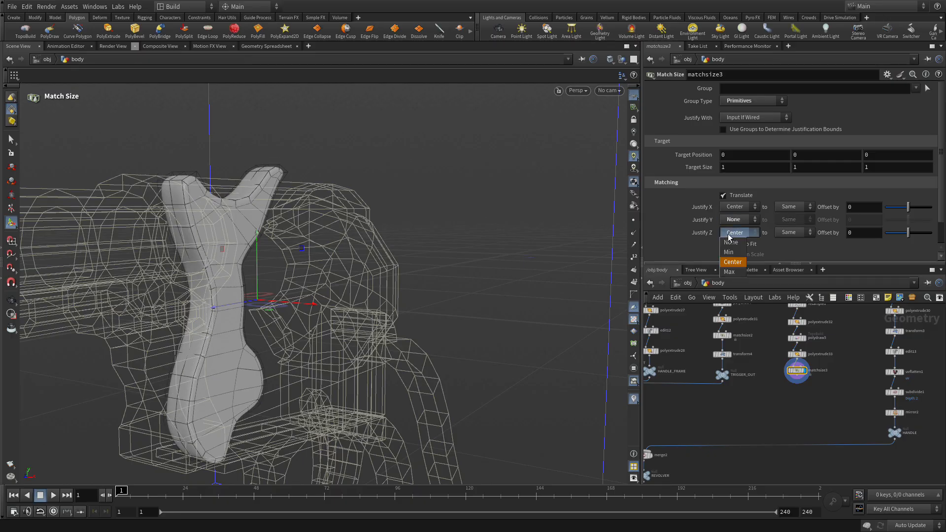
{"action": "left_click", "coordinate": [732, 243]}
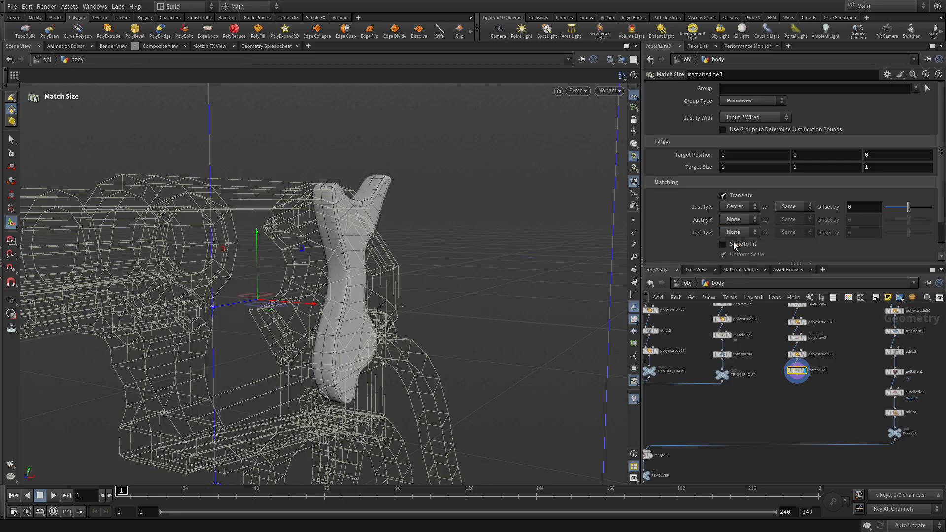
{"action": "key", "text": "Escape"}
{"action": "left_click_drag", "start_coordinate": [420, 360], "coordinate": [446, 298]}
{"action": "key", "text": "Return"}
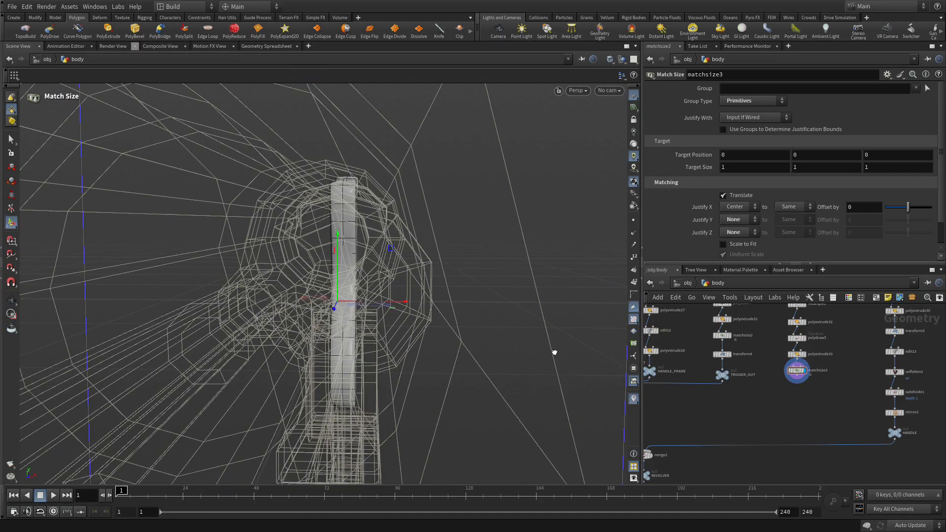
Add a Transform node below matchsize3, wire it to the Match Size output and display it
{"action": "right_click_drag", "start_coordinate": [811, 408], "coordinate": [855, 381], "text": "alt"}
{"action": "middle_click_drag", "start_coordinate": [802, 395], "coordinate": [813, 456], "text": "alt"}
{"action": "key", "text": "Tab"}
{"action": "type", "text": "trans"}
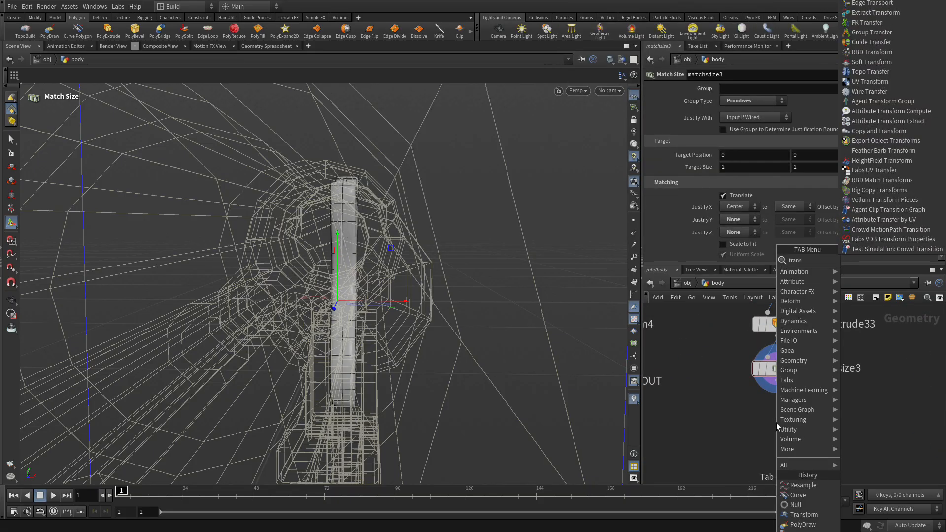
{"action": "key", "text": "Return"}
{"action": "left_click", "coordinate": [774, 422]}
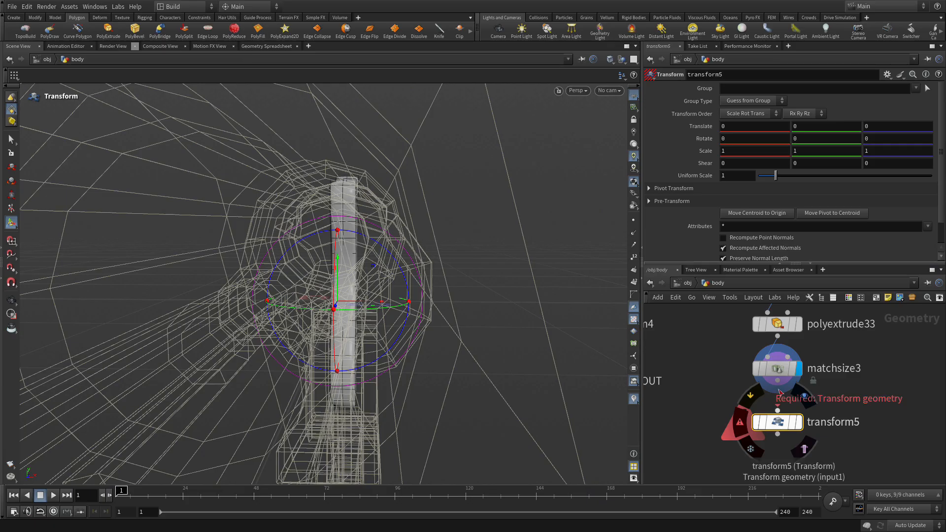
{"action": "left_click_drag", "start_coordinate": [778, 381], "coordinate": [778, 413]}
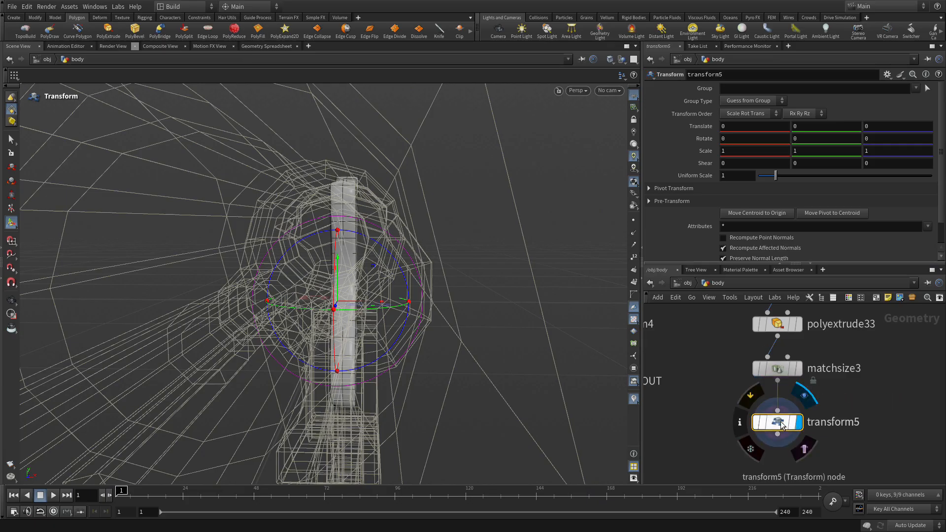
Switch to a single Right view and show the hammer in wireframe over the reference drawing
{"action": "key", "text": "Escape"}
{"action": "key", "text": "space+b"}
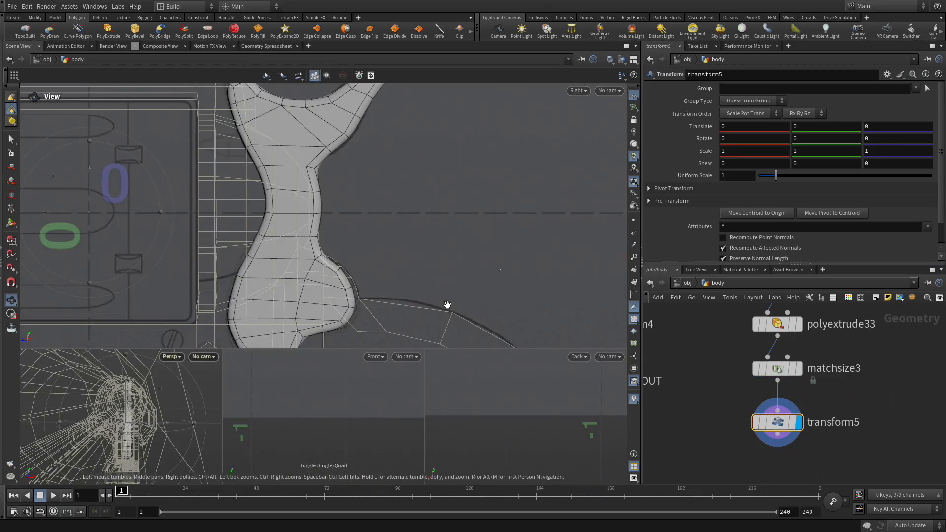
{"action": "key", "text": "space+b"}
{"action": "key", "text": "w"}
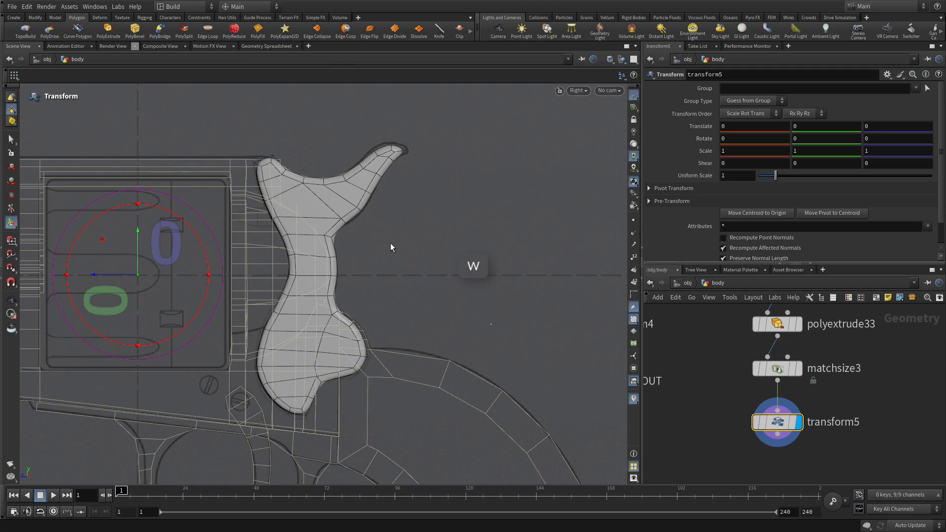
{"action": "scroll", "coordinate": [403, 285], "scroll_direction": "up", "scroll_amount": 2}
{"action": "middle_click_drag", "start_coordinate": [446, 256], "coordinate": [493, 226]}
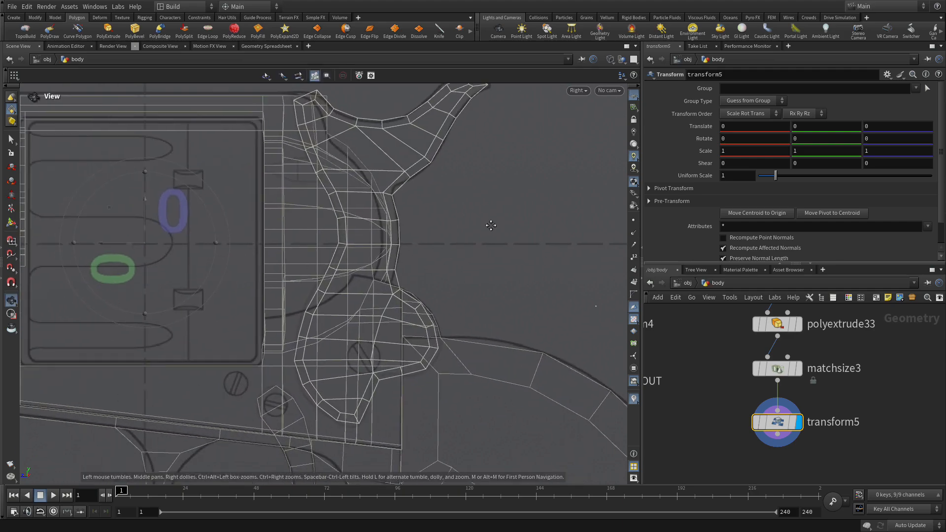
{"action": "key", "text": "Return"}
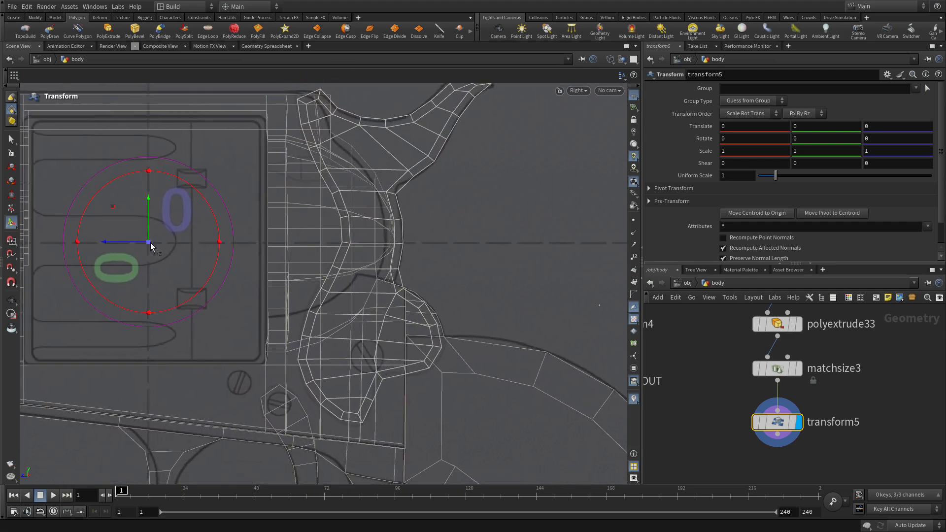
Move the Transform's pivot onto the screw in the hammer's lower part, keeping the geometry in place
{"action": "key", "text": "Insert"}
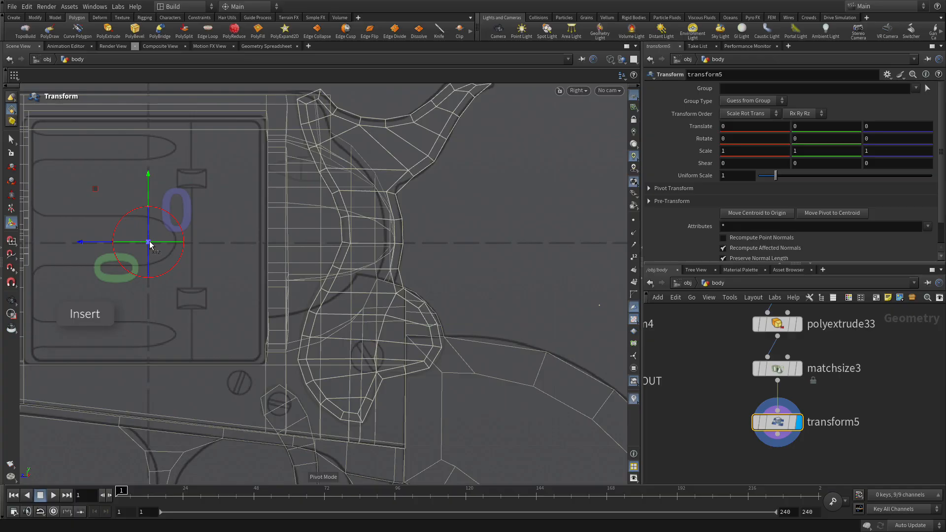
{"action": "key", "text": "t"}
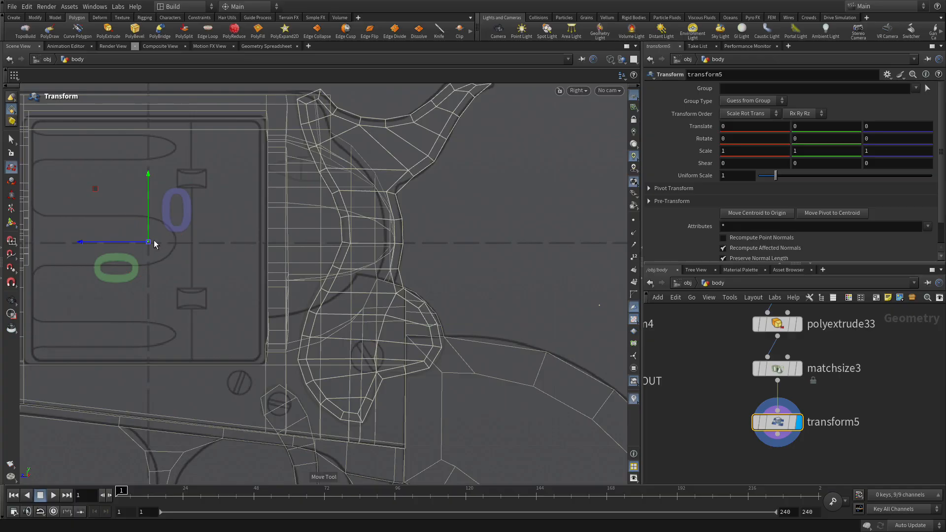
{"action": "left_click_drag", "start_coordinate": [150, 243], "coordinate": [368, 362]}
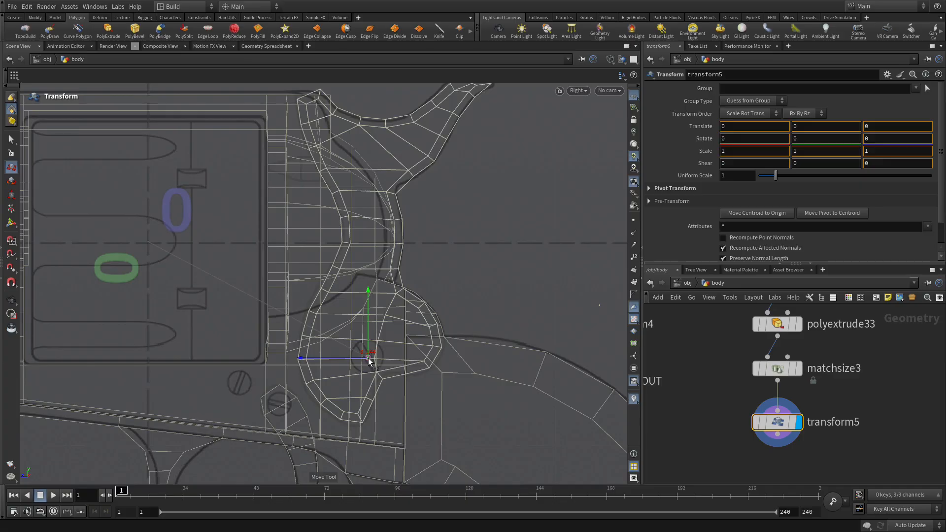
{"action": "key", "text": "Insert"}
{"action": "key", "text": "Insert"}
{"action": "key", "text": "r"}
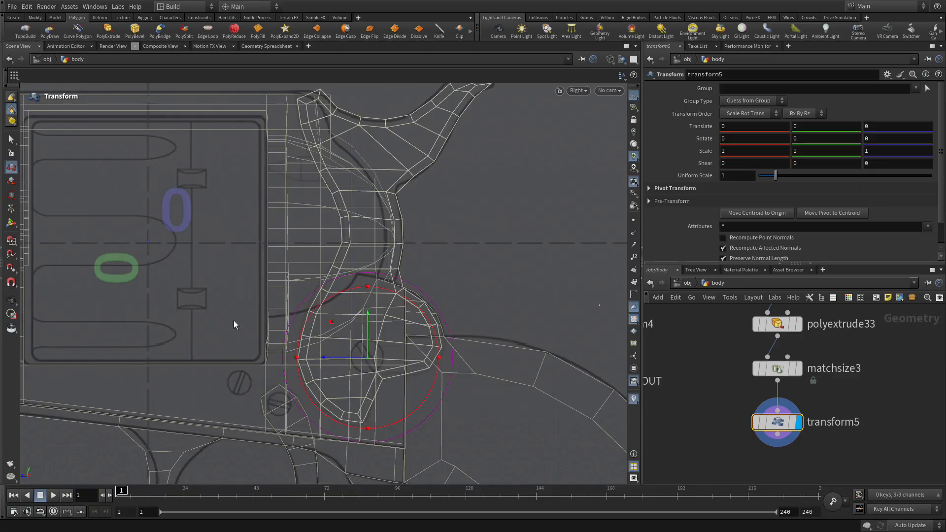
Lock the Y and Z Rotate parameters of the hammer's Transform node
{"action": "left_click", "coordinate": [11, 140]}
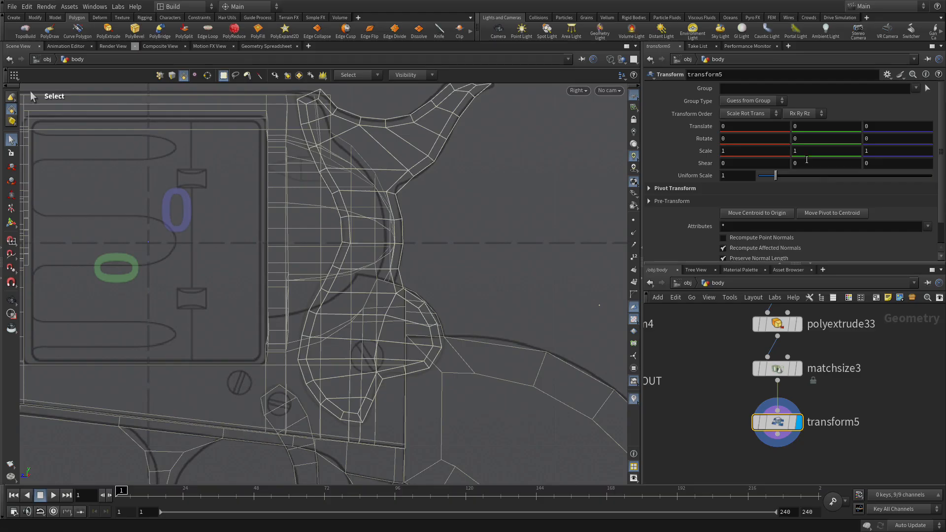
{"action": "right_click", "coordinate": [798, 136]}
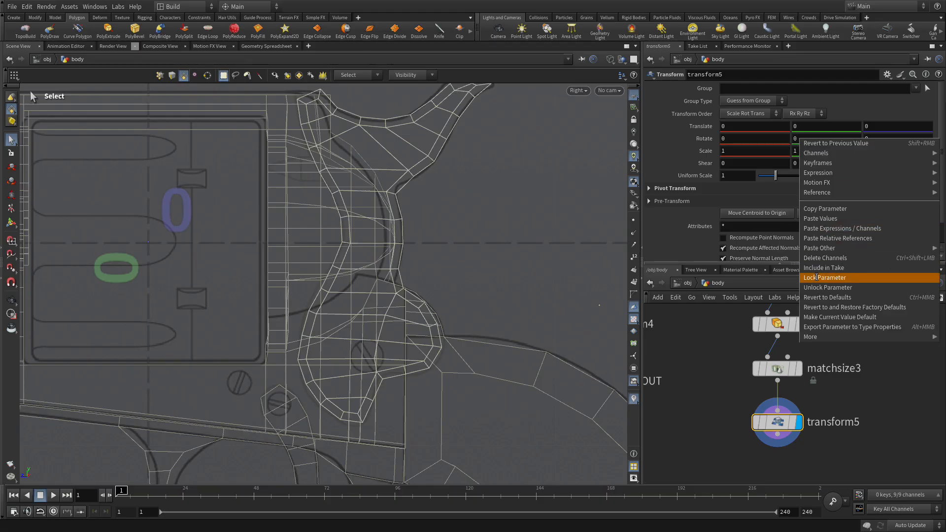
{"action": "left_click", "coordinate": [843, 209]}
{"action": "right_click", "coordinate": [882, 138]}
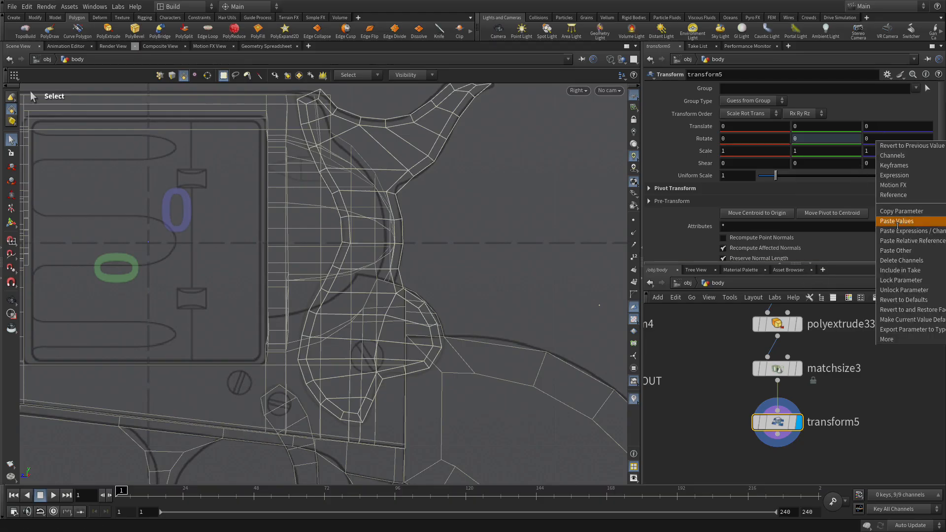
{"action": "left_click", "coordinate": [905, 277]}
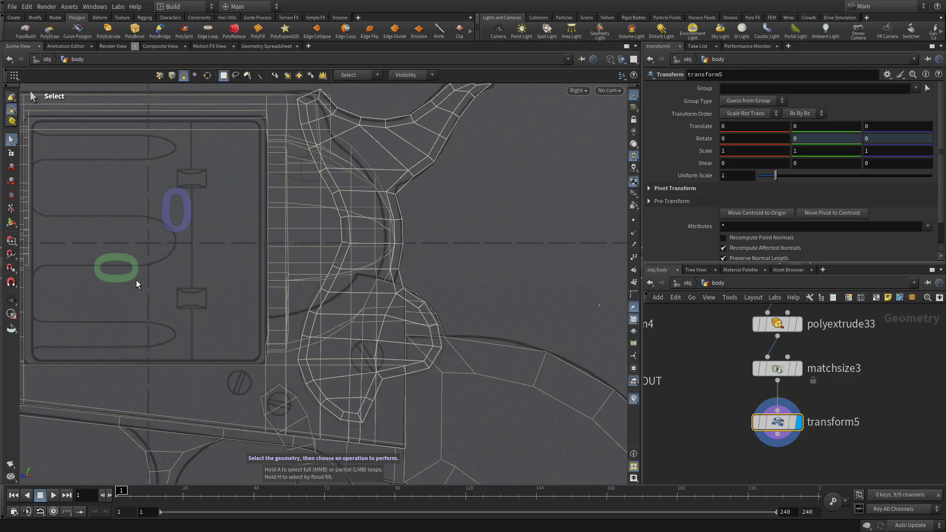
Try rotating the hammer around X about its new pivot and undo the rotation
{"action": "left_click", "coordinate": [11, 222]}
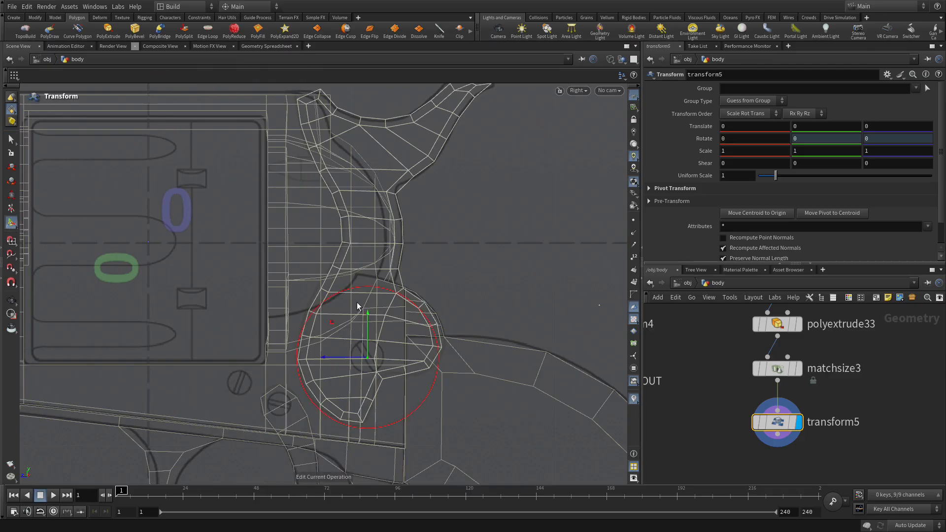
{"action": "mouse_move", "coordinate": [360, 292]}
{"action": "left_mouse_down"}
{"action": "mouse_move", "coordinate": [407, 309]}
{"action": "mouse_move", "coordinate": [352, 295]}
{"action": "left_mouse_up"}
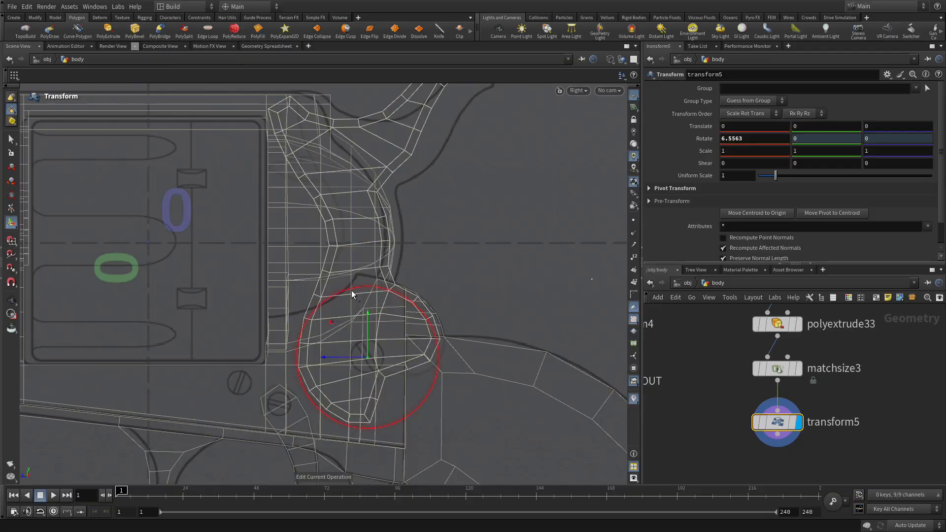
{"action": "key", "text": "ctrl+z"}
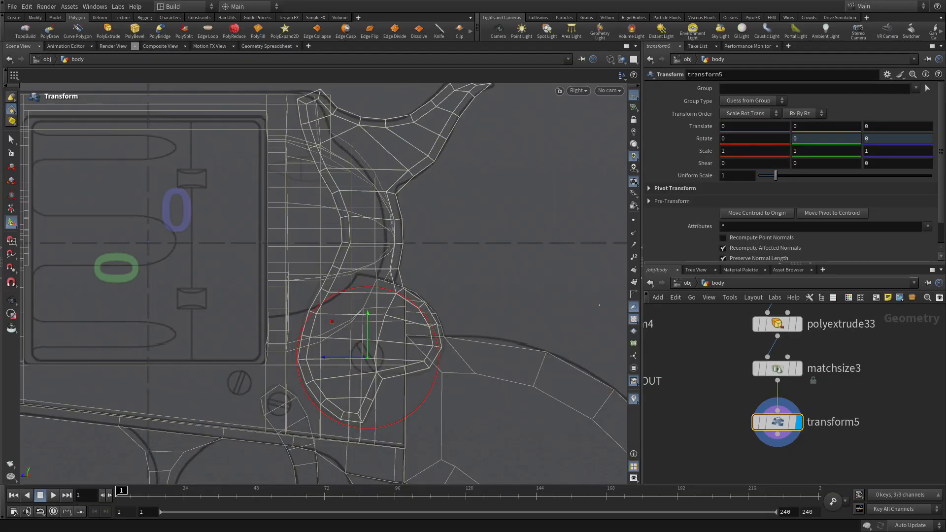
Turn off the template display of merge1 and template the hammer's transform5 node instead
{"action": "right_click_drag", "start_coordinate": [259, 147], "coordinate": [506, 145], "text": "alt"}
{"action": "middle_click_drag", "start_coordinate": [680, 451], "coordinate": [808, 413]}
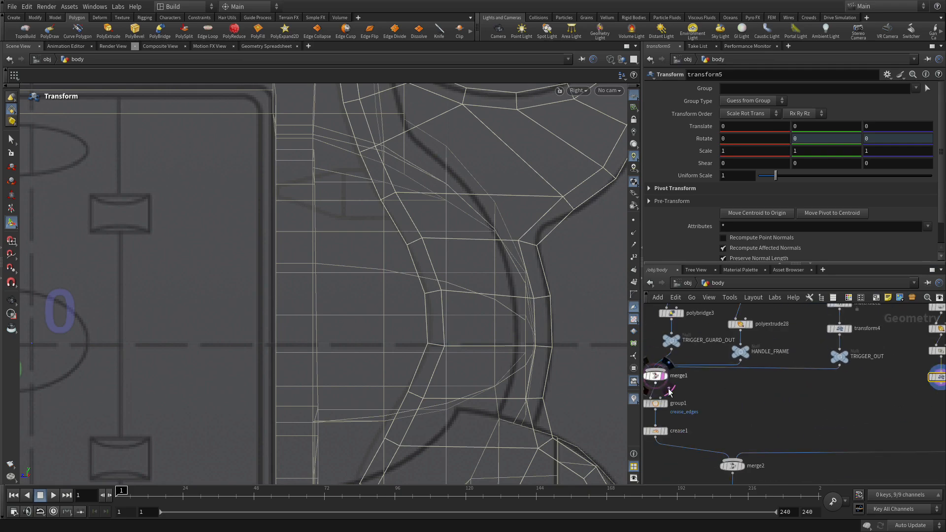
{"action": "key", "text": "ctrl+z"}
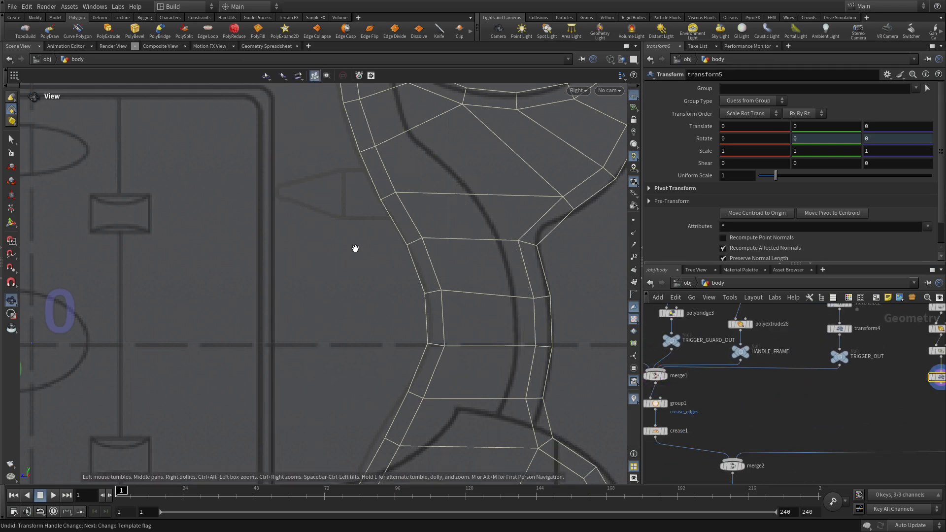
{"action": "middle_click_drag", "start_coordinate": [354, 248], "coordinate": [301, 378]}
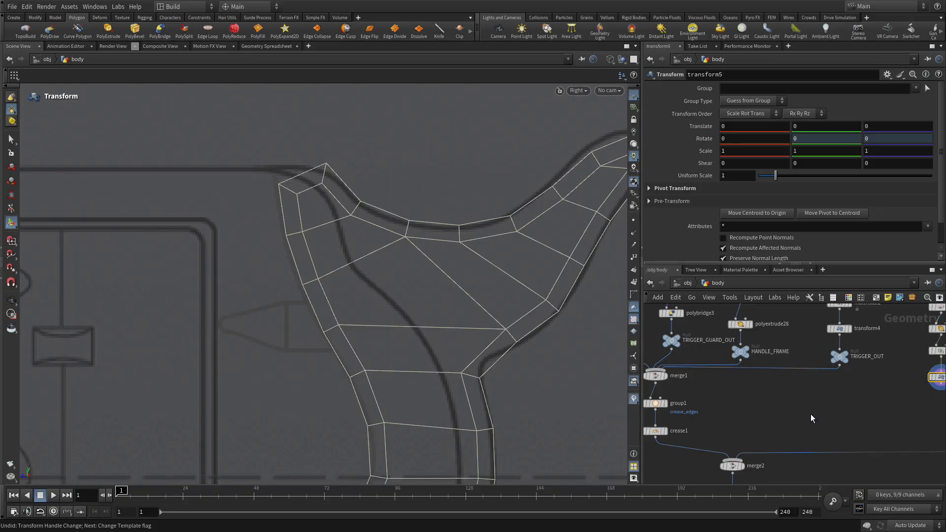
{"action": "middle_click_drag", "start_coordinate": [811, 415], "coordinate": [534, 424]}
{"action": "middle_click_drag", "start_coordinate": [696, 419], "coordinate": [709, 447]}
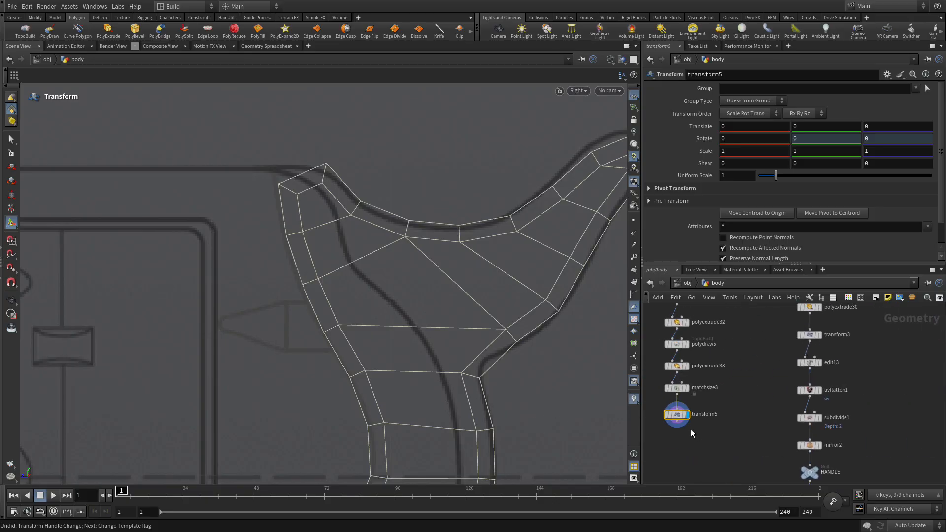
{"action": "scroll", "coordinate": [691, 434], "scroll_direction": "up", "scroll_amount": 4}
{"action": "mouse_move", "coordinate": [688, 422]}
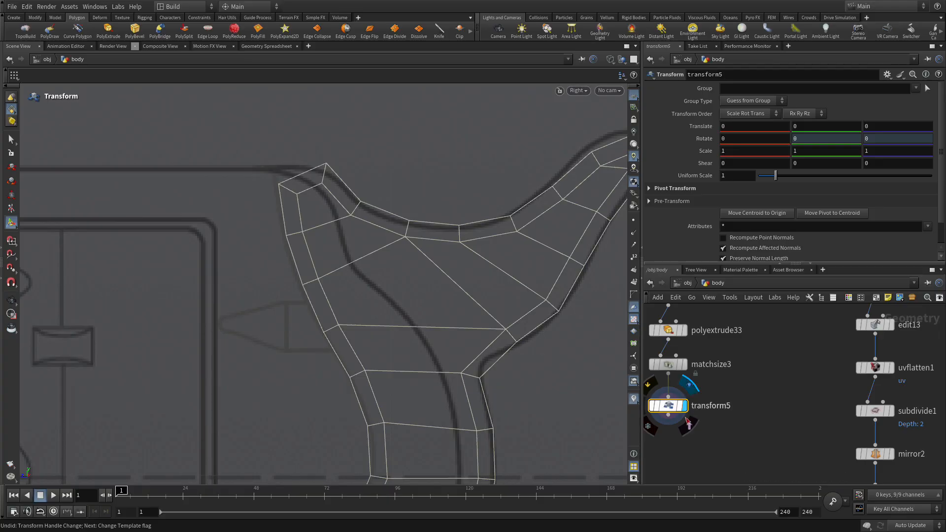
Add a Tube node beside the hammer's node chain and display it
{"action": "key", "text": "Tab"}
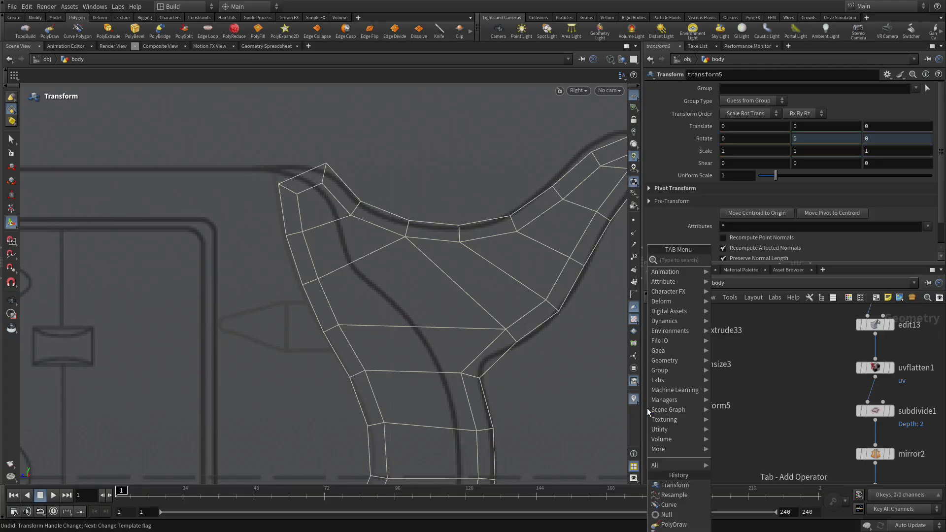
{"action": "key", "text": "Escape"}
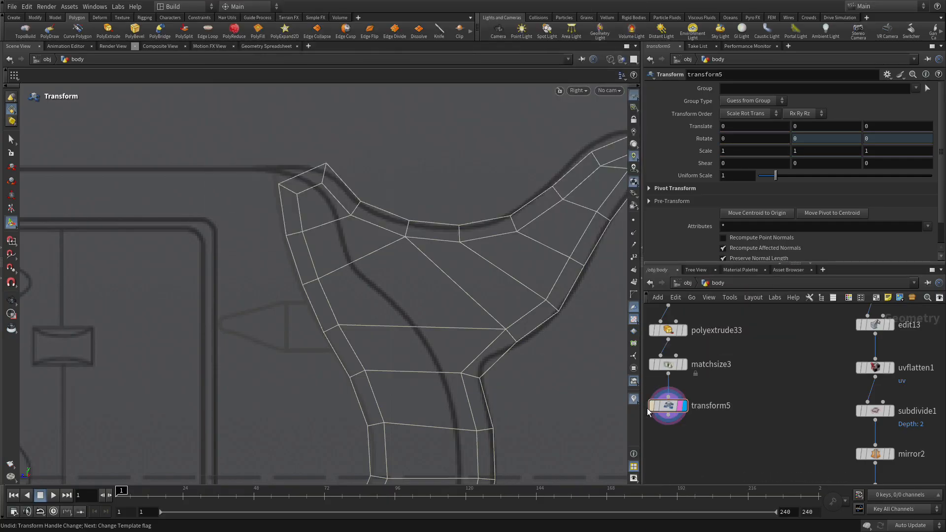
{"action": "left_click", "coordinate": [768, 397]}
{"action": "left_click_drag", "start_coordinate": [771, 396], "coordinate": [772, 368]}
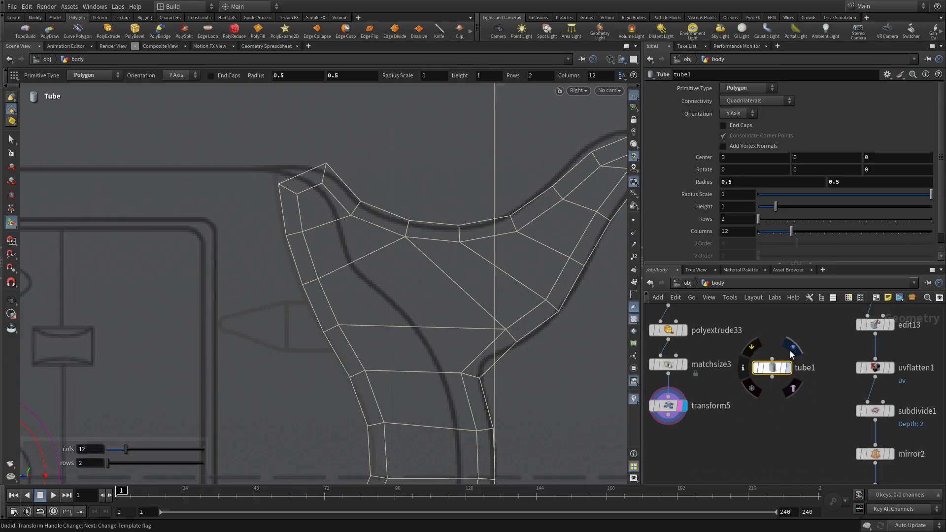
{"action": "left_click", "coordinate": [778, 371]}
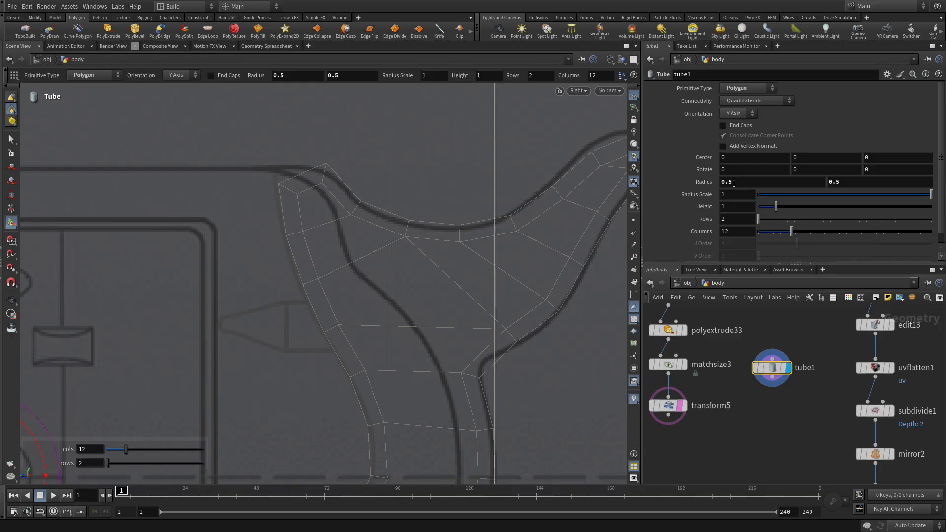
Set both tube radii to 1, the radius scale to 0.011 and the height to 0.058
{"action": "left_click_drag", "start_coordinate": [707, 185], "coordinate": [703, 184]}
{"action": "type", "text": "1"}
{"action": "key", "text": "Tab"}
{"action": "type", "text": "1"}
{"action": "key", "text": "Tab"}
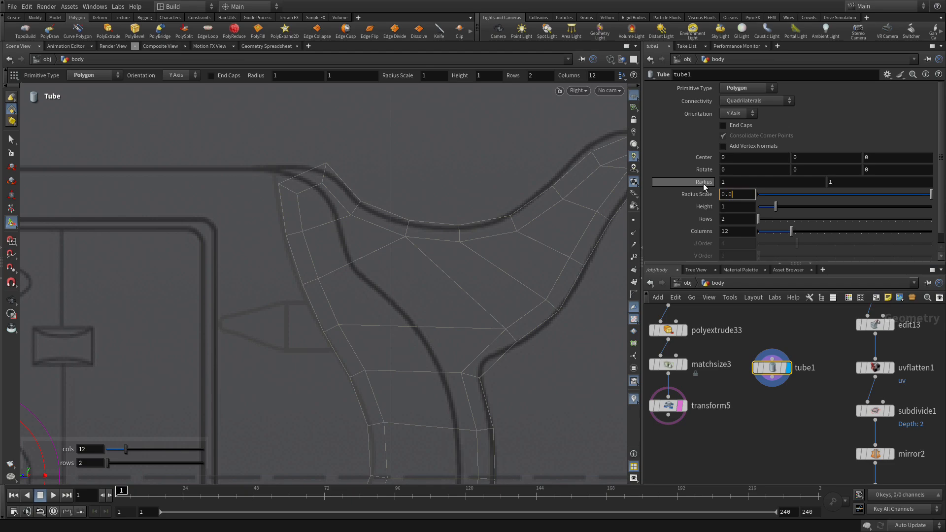
{"action": "key", "text": "Return"}
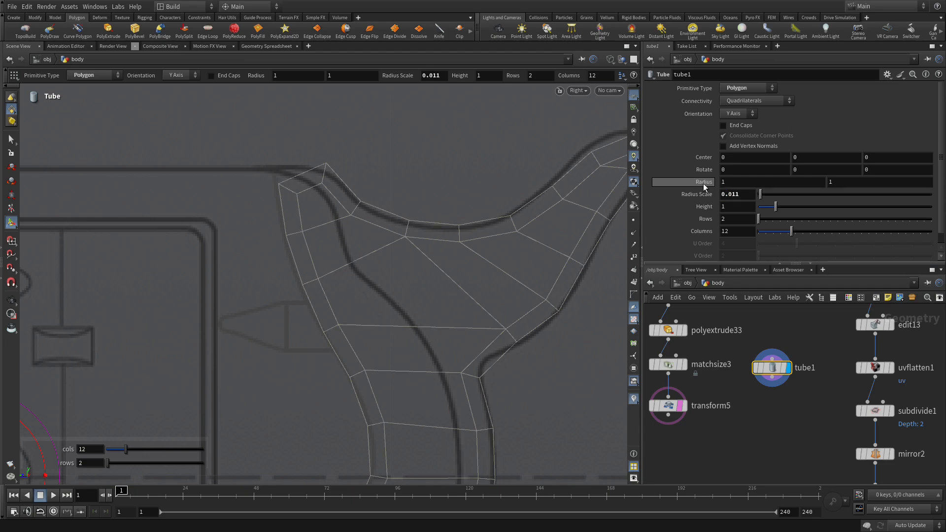
{"action": "right_click_drag", "start_coordinate": [408, 198], "coordinate": [215, 248], "text": "alt"}
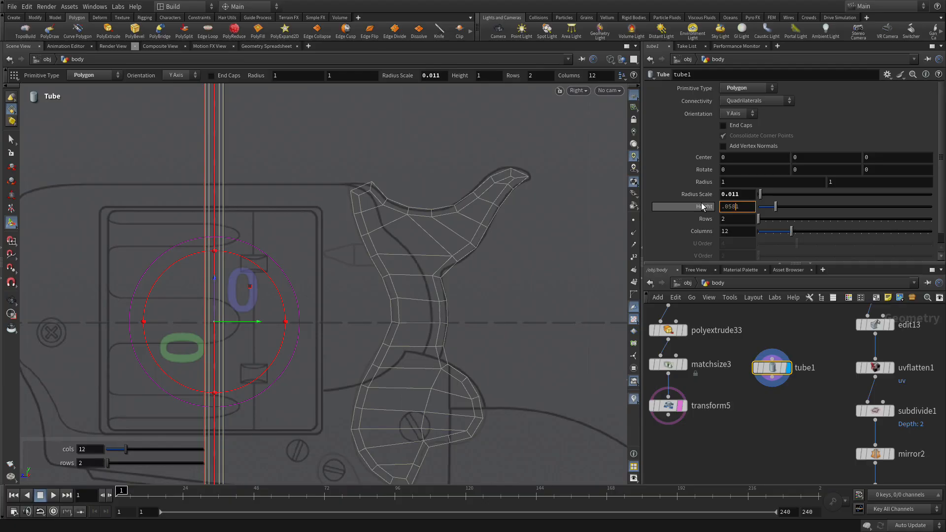
{"action": "key", "text": "Return"}
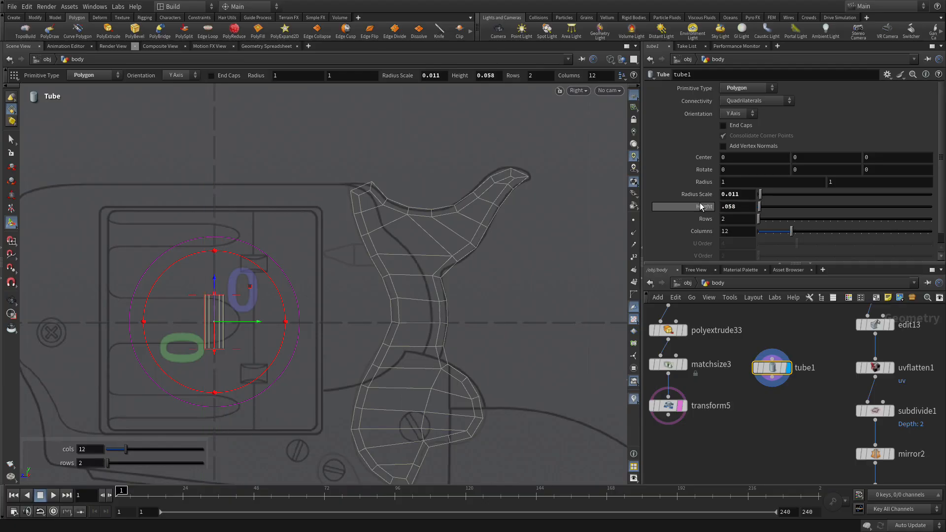
Orient the tube along the Z axis and set its rows to 3
{"action": "left_click", "coordinate": [732, 116]}
{"action": "left_click", "coordinate": [734, 143]}
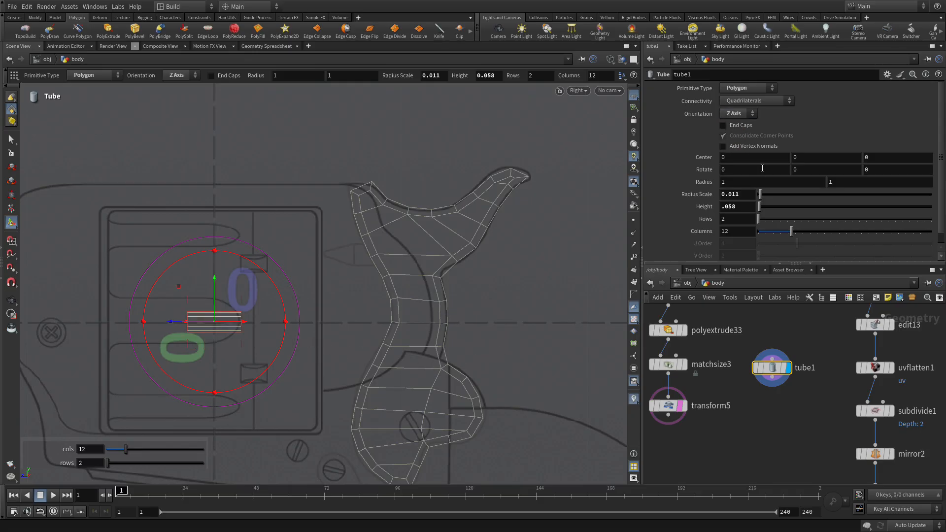
{"action": "type", "text": "3"}
{"action": "key", "text": "Return"}
Move the tube up to the hammer's front edge, centered at about Y 0.072 and Z -0.153
{"action": "key", "text": "n"}
{"action": "left_click_drag", "start_coordinate": [173, 325], "coordinate": [316, 323]}
{"action": "left_click_drag", "start_coordinate": [356, 300], "coordinate": [357, 232]}
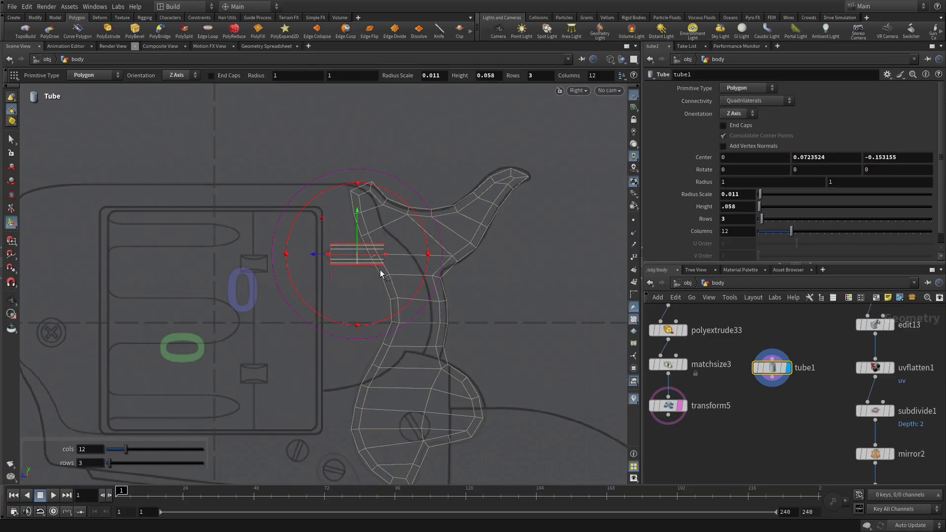
Fine-tune the tube's position over the pin outline in the reference image, to a center of about Y 0.072 and Z -0.150
{"action": "key", "text": "Escape"}
{"action": "scroll", "coordinate": [378, 270], "scroll_direction": "up", "scroll_amount": 10}
{"action": "key", "text": "Return"}
{"action": "left_click_drag", "start_coordinate": [325, 283], "coordinate": [279, 298]}
{"action": "key", "text": "ctrl+z"}
{"action": "key", "text": "ctrl+z"}
{"action": "key", "text": "ctrl+z"}
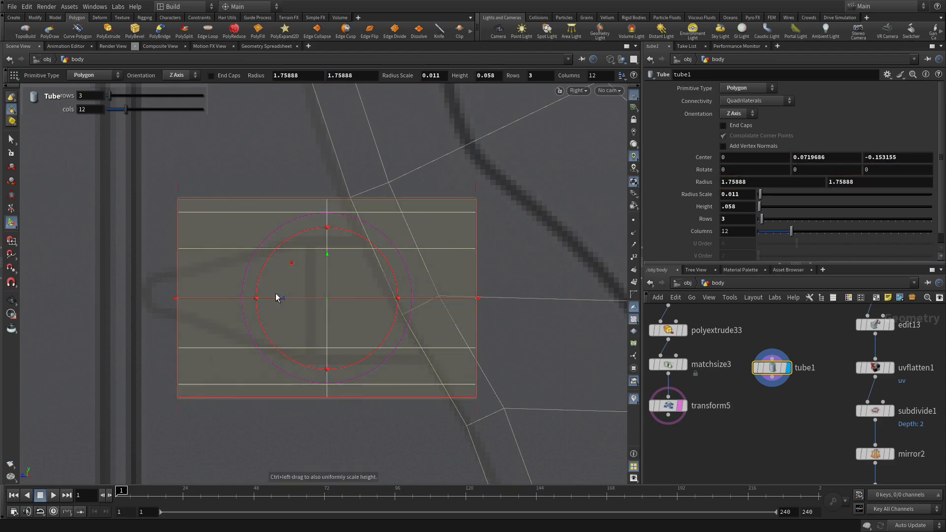
{"action": "left_click_drag", "start_coordinate": [284, 300], "coordinate": [275, 296]}
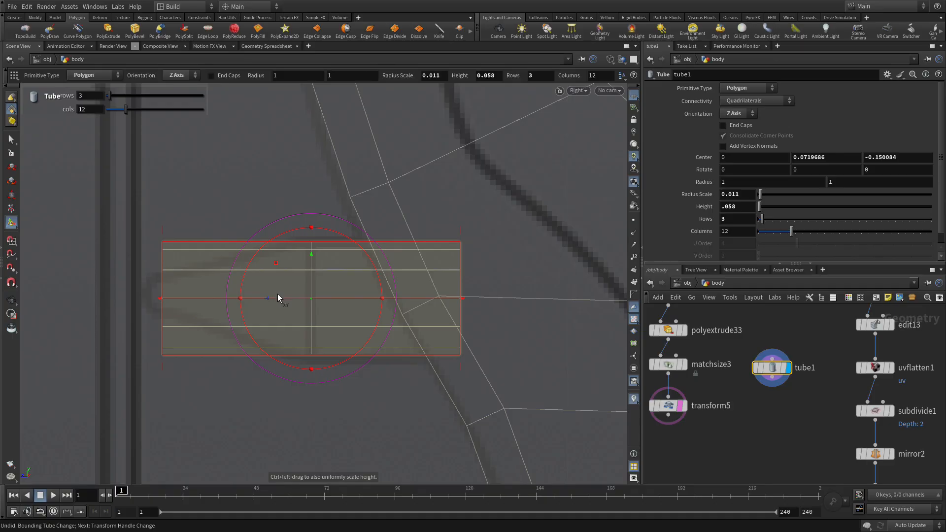
Select the ring of points at the tube's front end and scale it uniformly to about 0.257 to form the tapered tip
{"action": "key", "text": "2"}
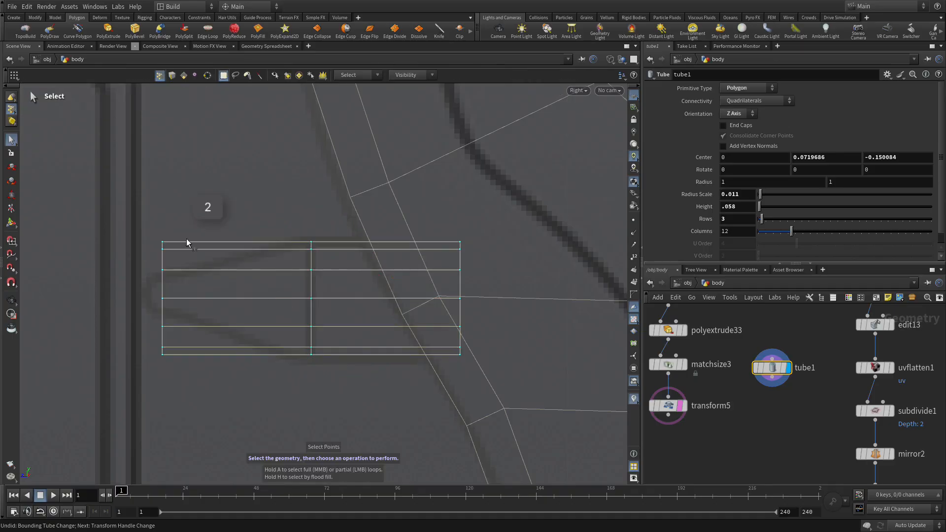
{"action": "left_click_drag", "start_coordinate": [134, 203], "coordinate": [236, 478]}
{"action": "key", "text": "e"}
{"action": "left_click_drag", "start_coordinate": [162, 298], "coordinate": [108, 315]}
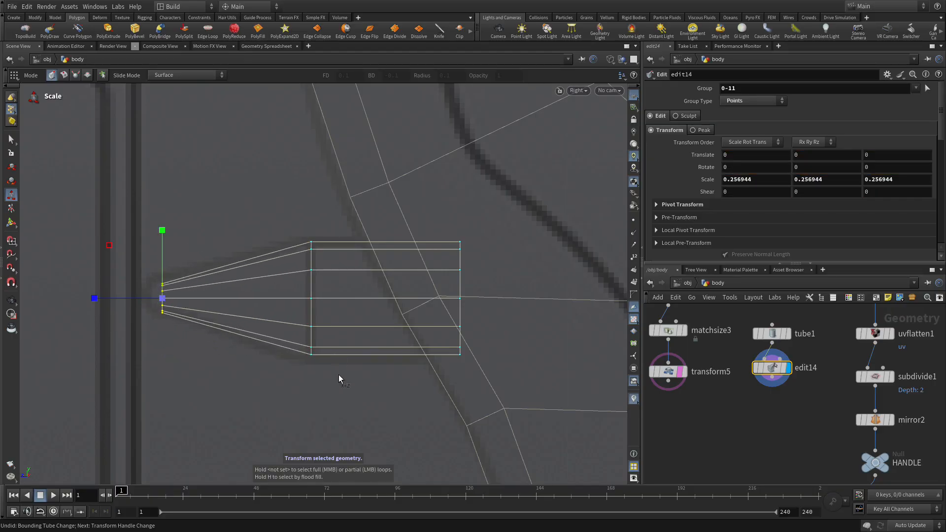
Show the tapered pin shaded in the perspective view and examine its open front end up close
{"action": "key", "text": "Escape"}
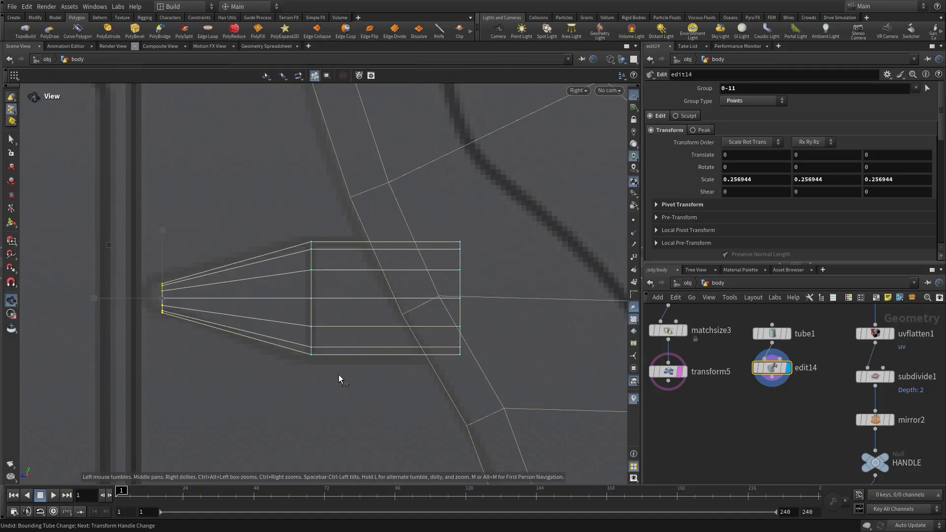
{"action": "key", "text": "space+b"}
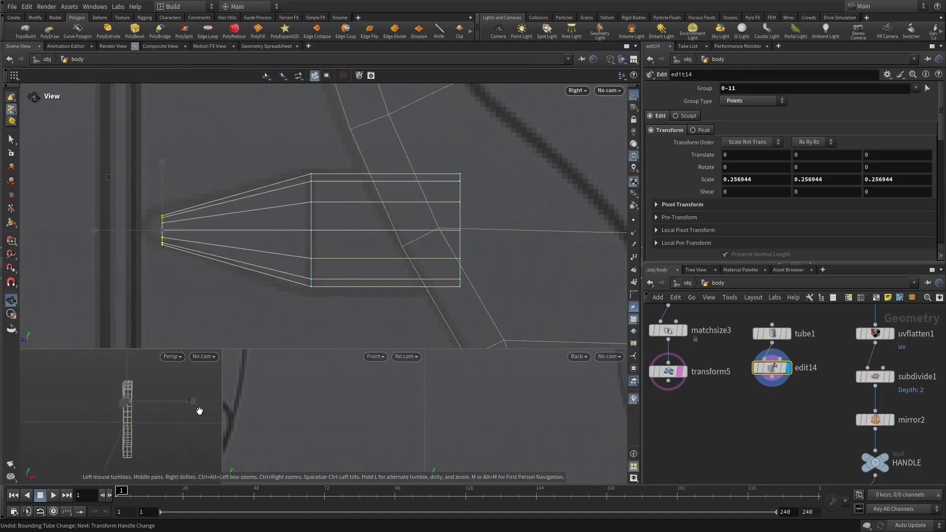
{"action": "key", "text": "space+b"}
{"action": "left_click_drag", "start_coordinate": [295, 288], "coordinate": [260, 295]}
{"action": "right_click_drag", "start_coordinate": [293, 291], "coordinate": [476, 234]}
{"action": "middle_click_drag", "start_coordinate": [481, 223], "coordinate": [392, 305]}
{"action": "key", "text": "shift+w"}
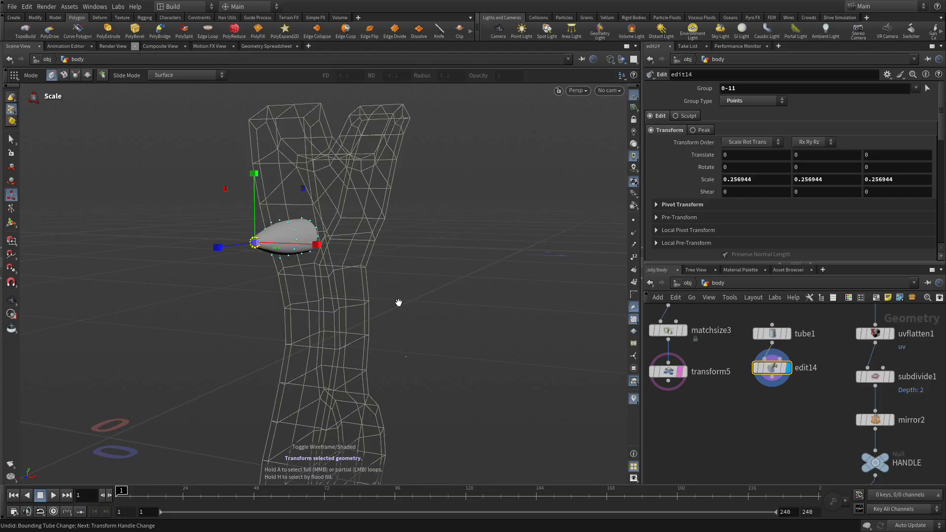
{"action": "right_click_drag", "start_coordinate": [258, 281], "coordinate": [418, 194]}
{"action": "middle_click_drag", "start_coordinate": [299, 212], "coordinate": [295, 275]}
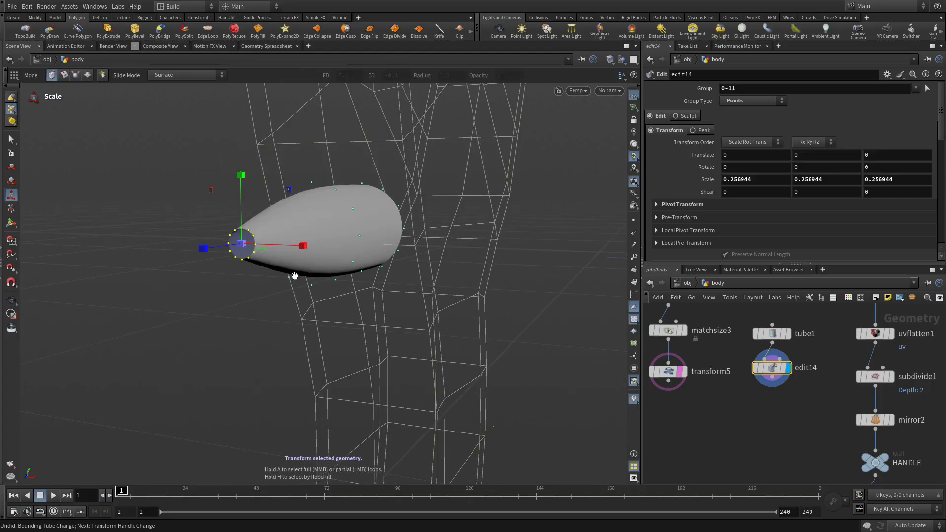
Select the full edge loop around the open tip of the pin
{"action": "key", "text": "3"}
{"action": "left_click", "coordinate": [253, 254]}
{"action": "double_click", "coordinate": [252, 254]}
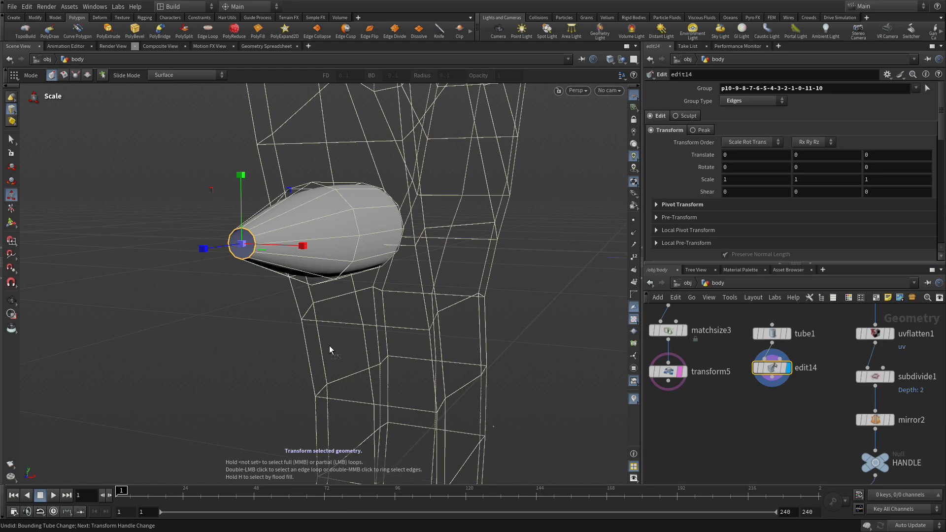
Cap the selected open edge loop at the pin's narrow tip with PolyFill and compare it with and without subdivision
{"action": "key", "text": "Tab"}
{"action": "type", "text": "p"}
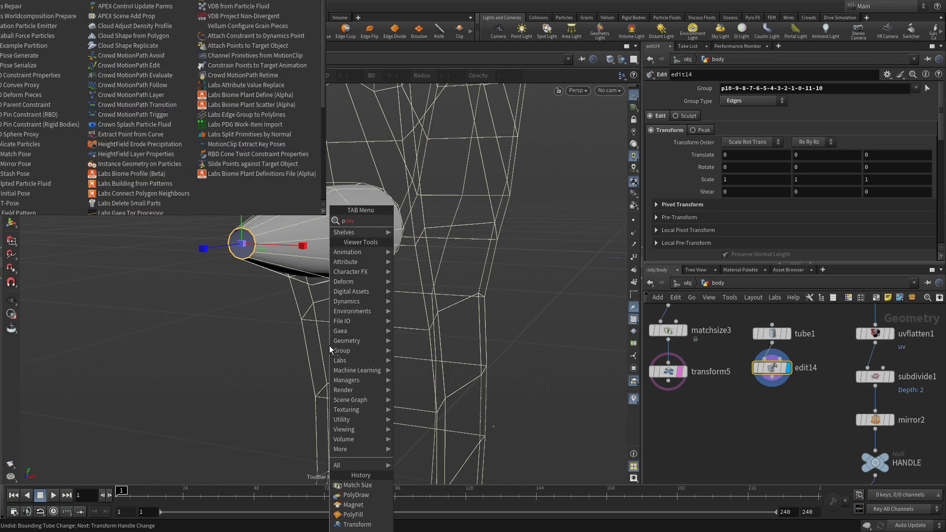
{"action": "type", "text": "olyf"}
{"action": "key", "text": "Return"}
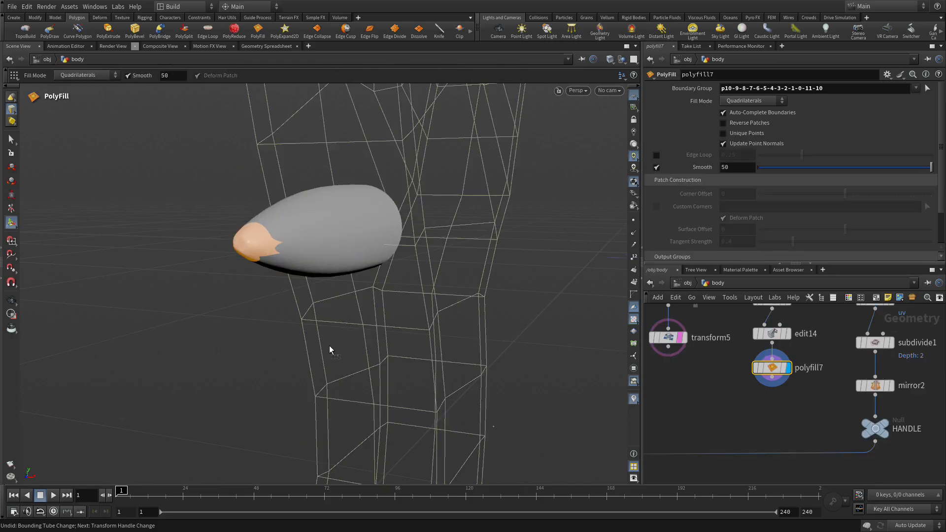
{"action": "key", "text": "Escape"}
{"action": "left_click_drag", "start_coordinate": [430, 314], "coordinate": [503, 283]}
{"action": "key", "text": "Return"}
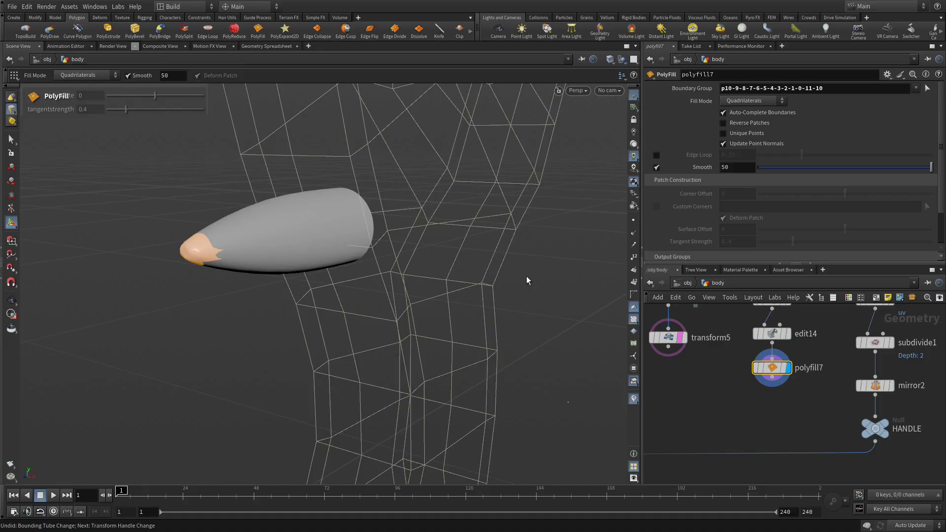
{"action": "key", "text": "shift+minus"}
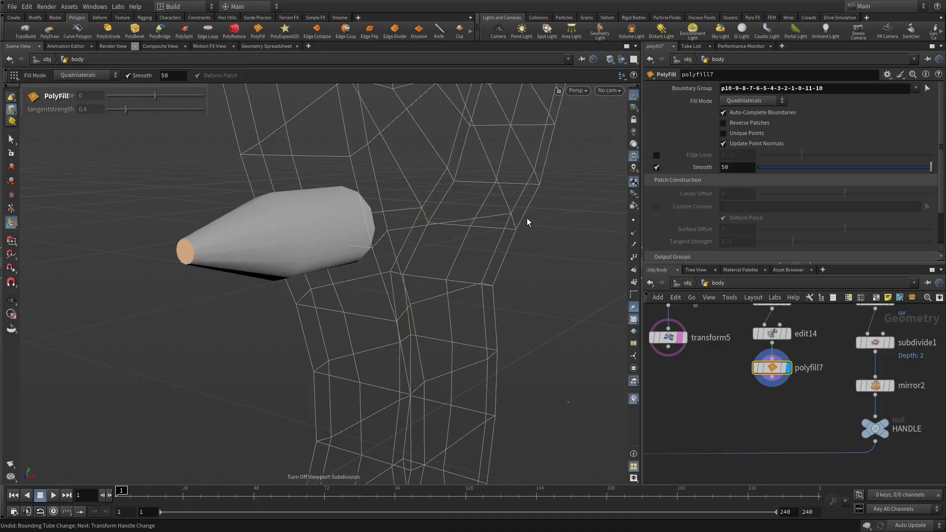
Set the tip cap's fill mode to Quadrilateral Grid and check its shape with viewport subdivision
{"action": "left_click", "coordinate": [737, 98]}
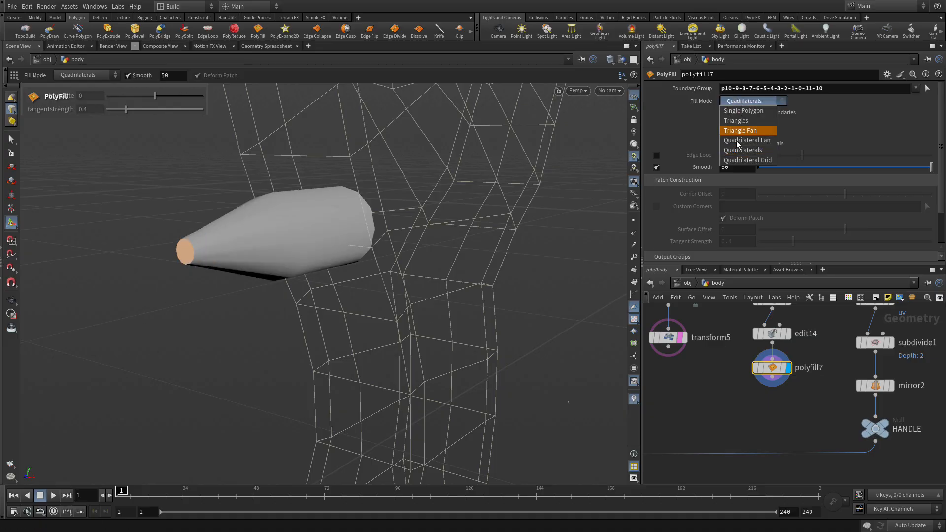
{"action": "left_click", "coordinate": [737, 161]}
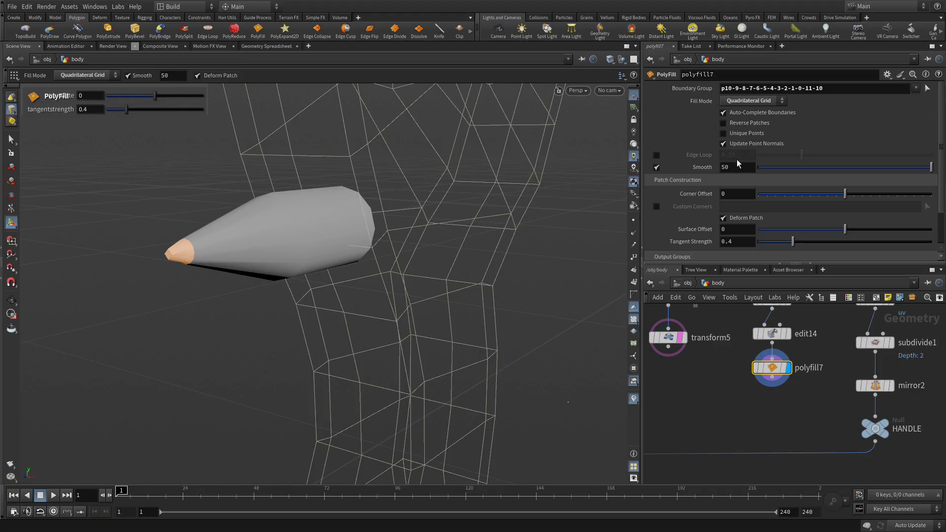
{"action": "key", "text": "shift+c"}
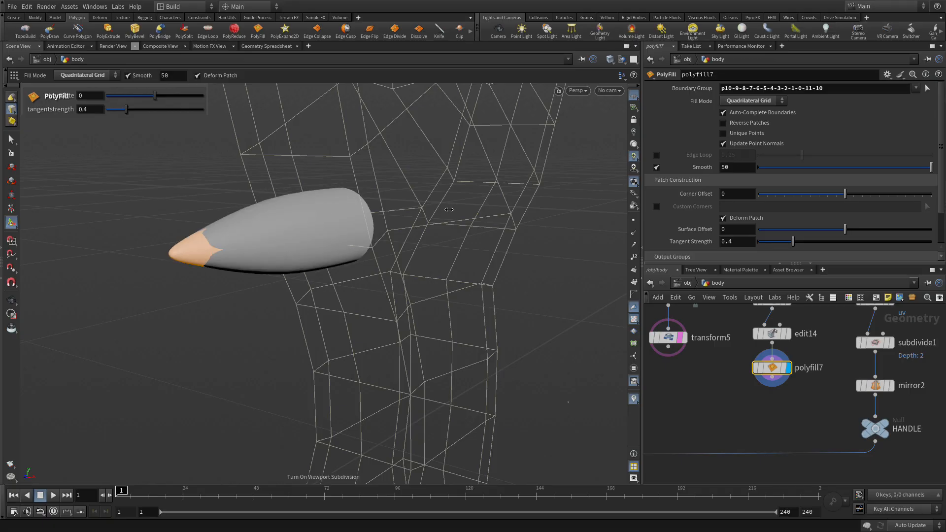
{"action": "key", "text": "shift+c"}
Insert a Merge node between matchsize3 and transform5 and wire polyfill7 into it
{"action": "right_click_drag", "start_coordinate": [823, 402], "coordinate": [797, 406], "text": "alt"}
{"action": "middle_click_drag", "start_coordinate": [798, 406], "coordinate": [801, 446], "text": "alt"}
{"action": "left_click_drag", "start_coordinate": [826, 428], "coordinate": [795, 406]}
{"action": "middle_click_drag", "start_coordinate": [775, 442], "coordinate": [776, 411], "text": "alt"}
{"action": "left_click", "coordinate": [773, 398]}
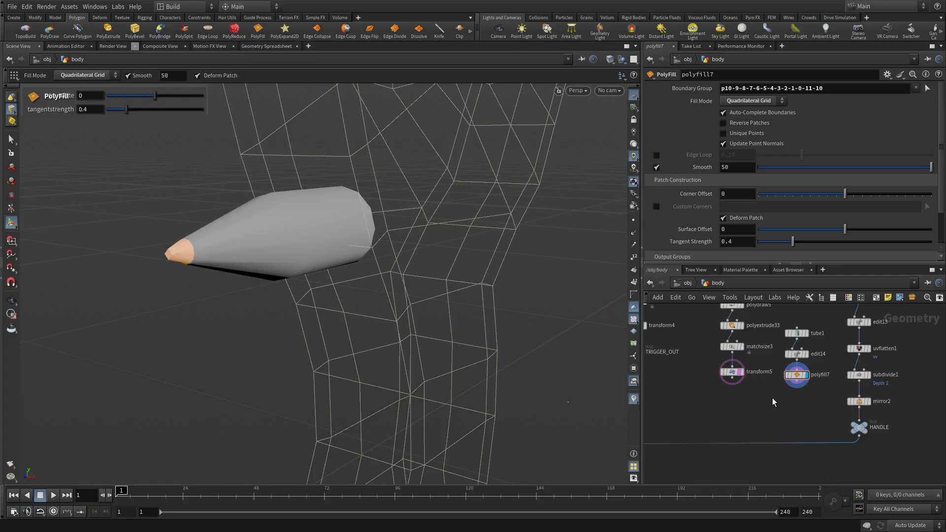
{"action": "key", "text": "Tab"}
{"action": "type", "text": "merge"}
{"action": "key", "text": "Return"}
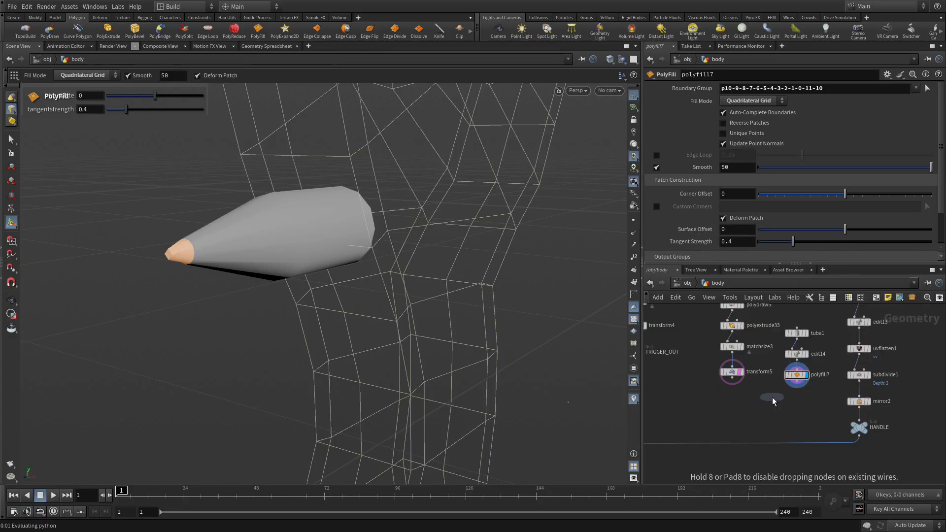
{"action": "left_click", "coordinate": [770, 398]}
{"action": "mouse_move", "coordinate": [732, 378]}
{"action": "left_mouse_down"}
{"action": "mouse_move", "coordinate": [728, 416]}
{"action": "mouse_move", "coordinate": [729, 391]}
{"action": "left_mouse_up"}
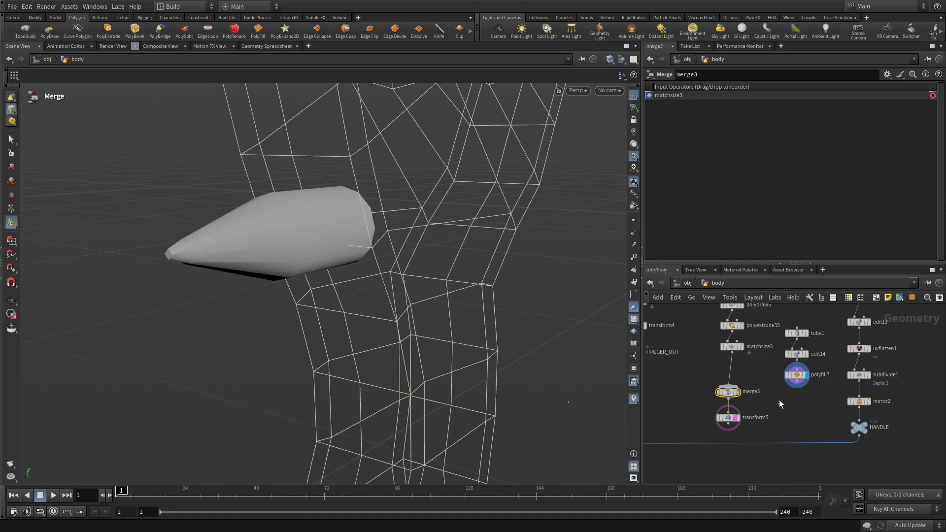
{"action": "left_click_drag", "start_coordinate": [795, 389], "coordinate": [729, 385]}
Select transform5 and display its output to show the whole hammer with the firing pin
{"action": "middle_click_drag", "start_coordinate": [771, 437], "coordinate": [914, 412]}
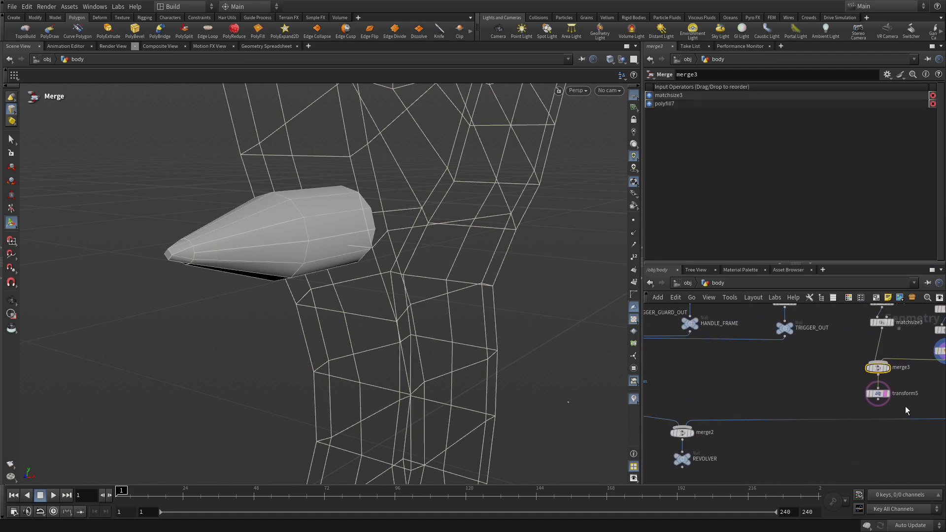
{"action": "left_click", "coordinate": [877, 393]}
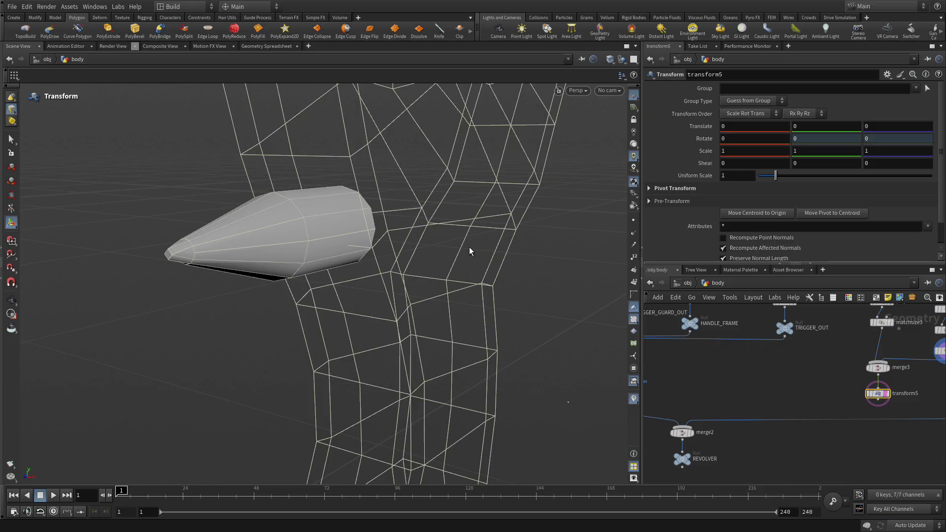
{"action": "left_click", "coordinate": [887, 393]}
{"action": "key", "text": "Escape"}
{"action": "right_click_drag", "start_coordinate": [401, 321], "coordinate": [55, 355]}
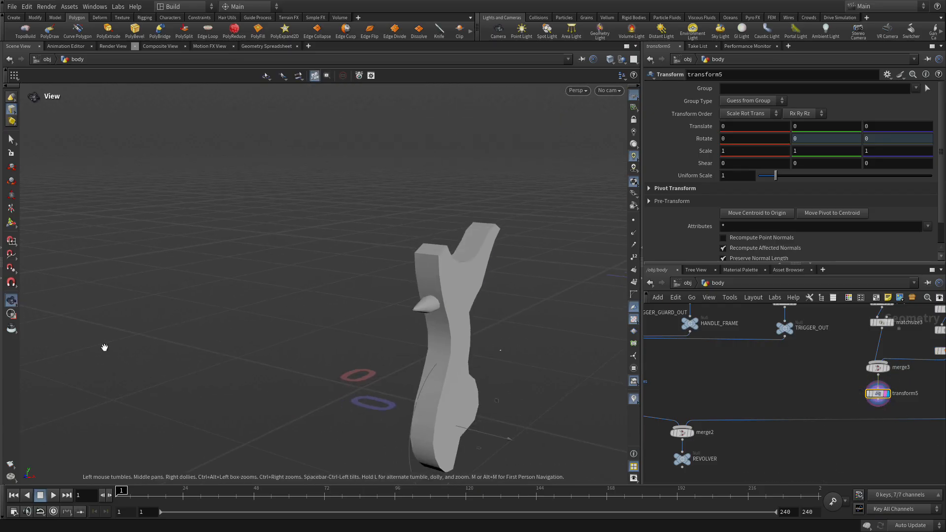
{"action": "middle_click_drag", "start_coordinate": [437, 340], "coordinate": [333, 248], "text": "alt"}
Try rotating the hammer about the X axis in transform5, and undo the rotation
{"action": "left_click_drag", "start_coordinate": [299, 323], "coordinate": [349, 246]}
{"action": "left_click_drag", "start_coordinate": [312, 330], "coordinate": [311, 330]}
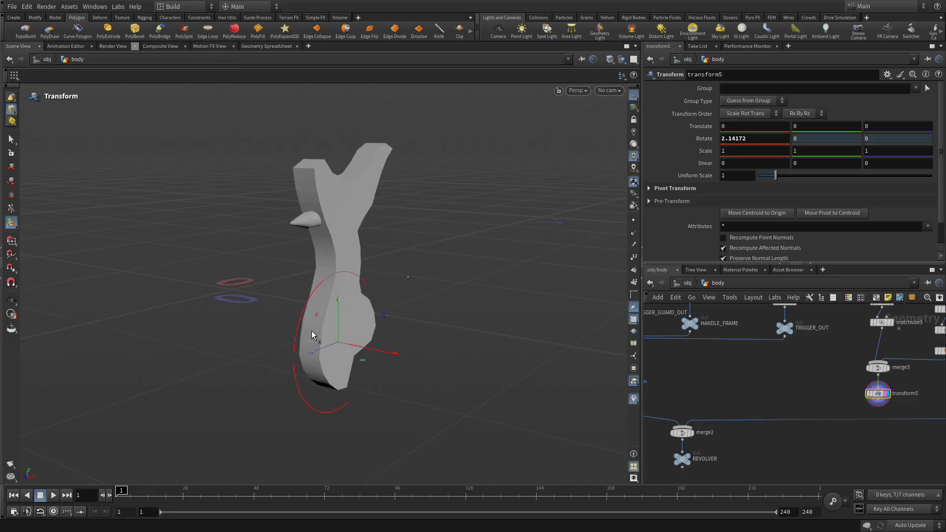
{"action": "key", "text": "ctrl+z"}
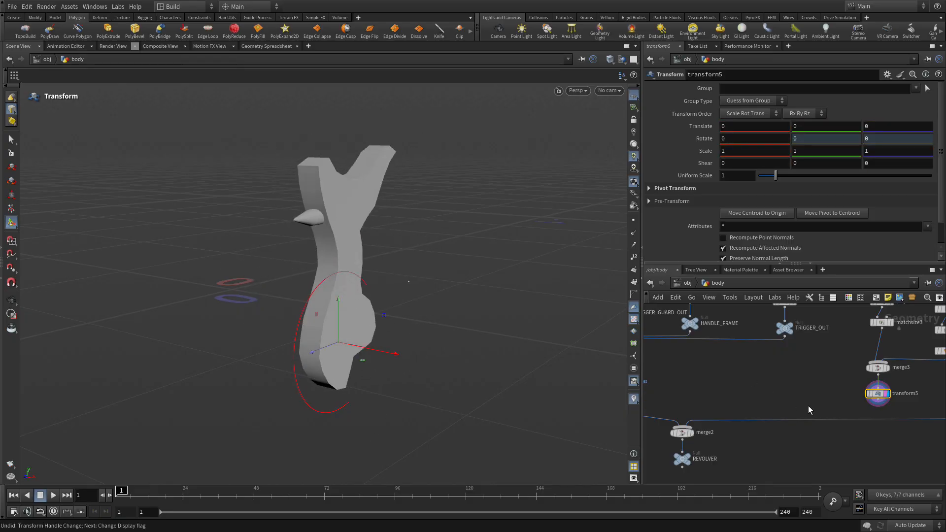
Add a Null node below transform5 and shift the hammer's node chain up to make room for it
{"action": "key", "text": "Tab"}
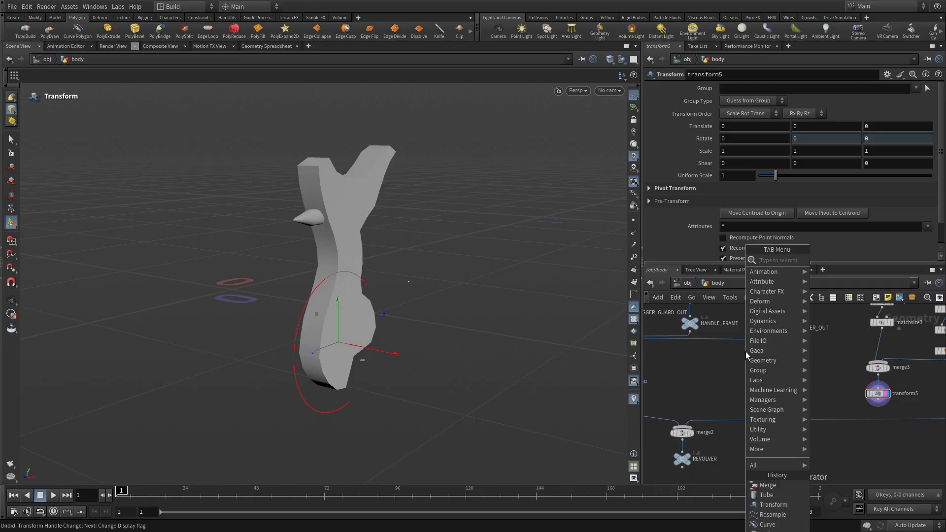
{"action": "type", "text": "null"}
{"action": "key", "text": "Return"}
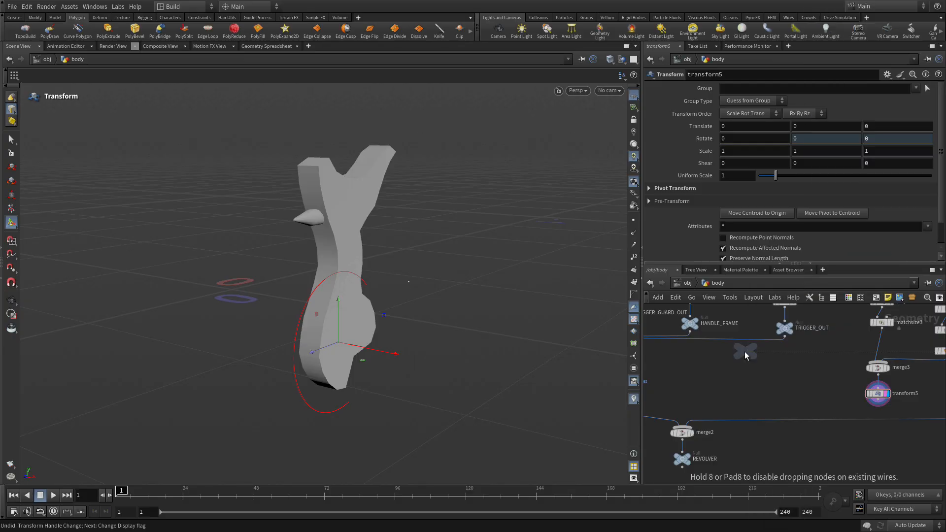
{"action": "left_click", "coordinate": [832, 397]}
{"action": "scroll", "coordinate": [840, 409], "scroll_direction": "down", "scroll_amount": 4}
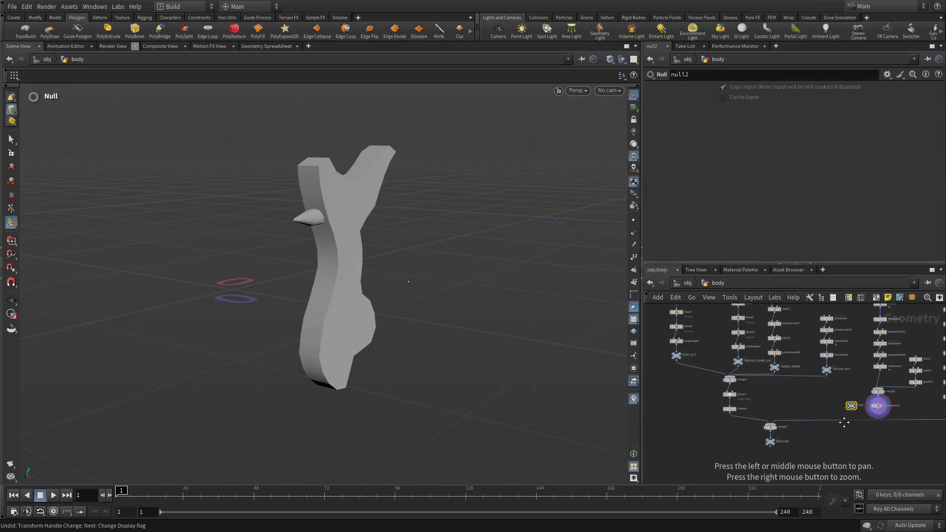
{"action": "left_click_drag", "start_coordinate": [848, 422], "coordinate": [741, 447]}
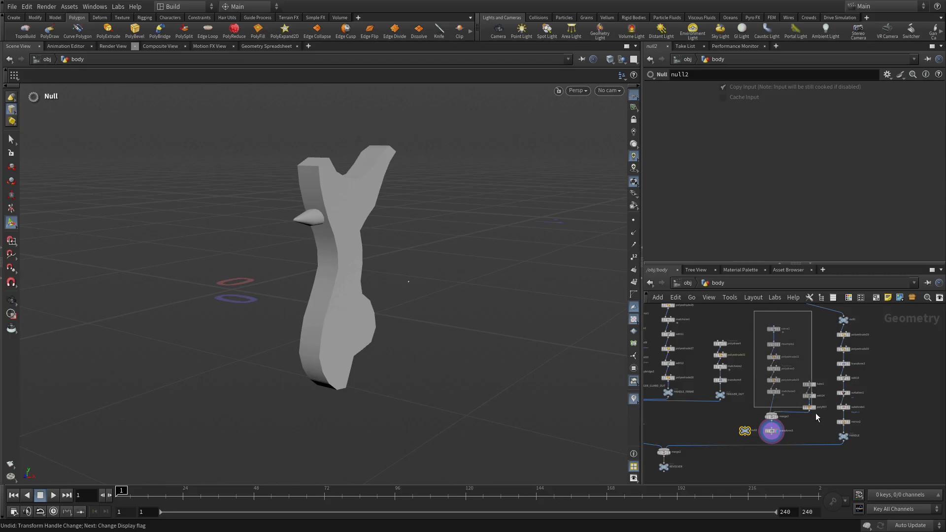
{"action": "left_click_drag", "start_coordinate": [756, 312], "coordinate": [769, 423]}
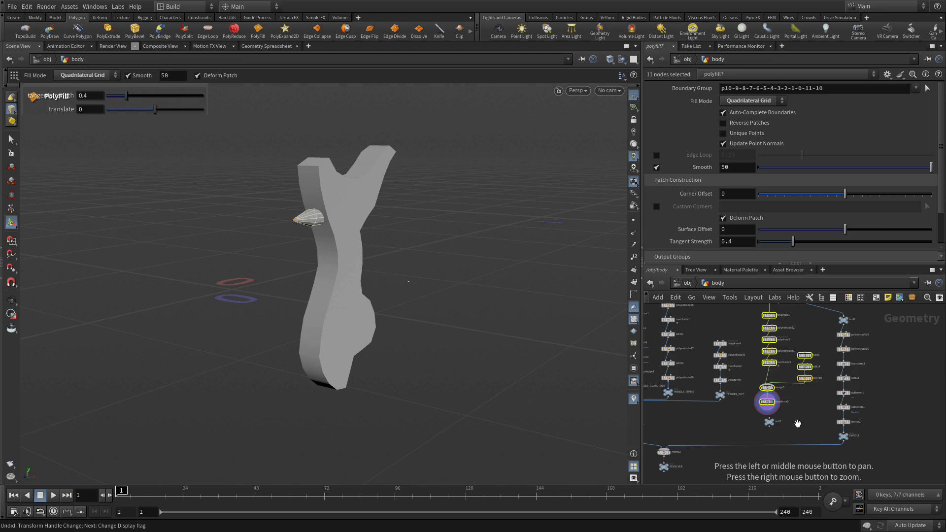
Wire transform5's output into the new Null node and display that node
{"action": "scroll", "coordinate": [797, 424], "scroll_direction": "up", "scroll_amount": 8}
{"action": "left_click", "coordinate": [691, 361]}
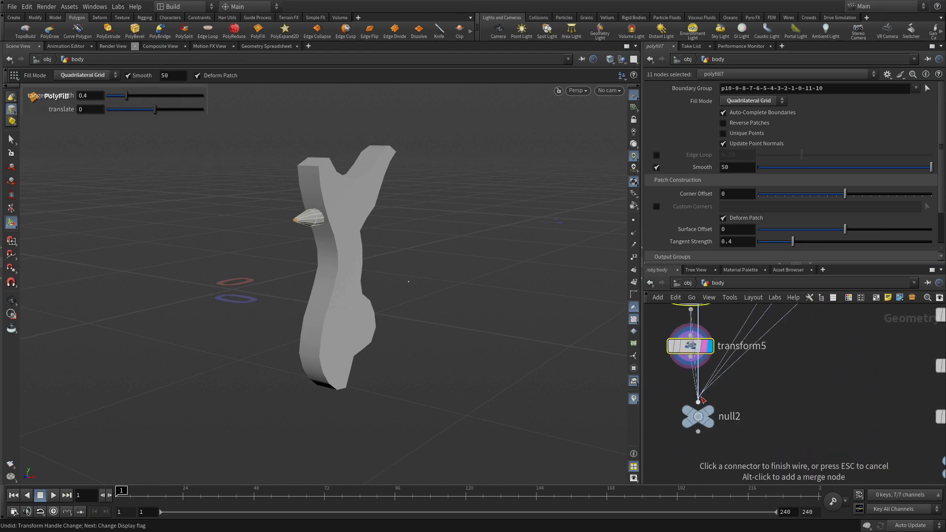
{"action": "key", "text": "Escape"}
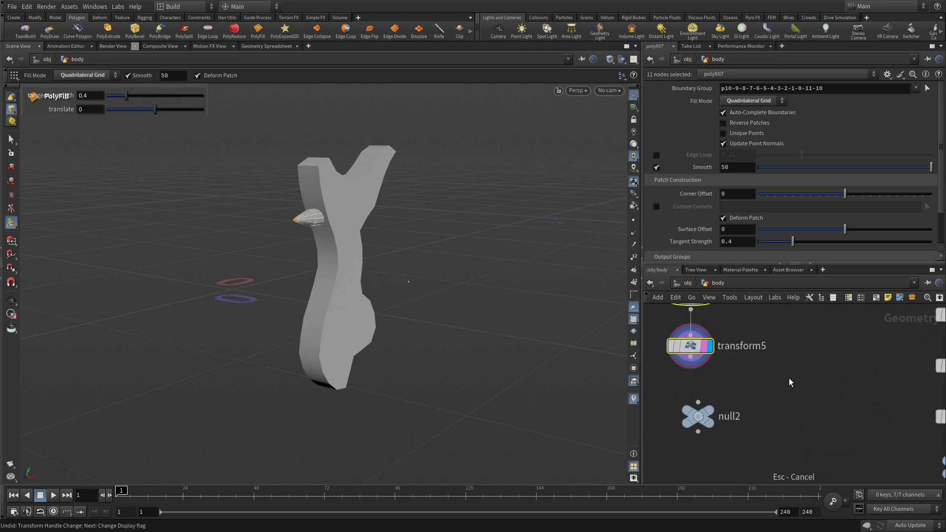
{"action": "left_click", "coordinate": [738, 380]}
{"action": "left_click", "coordinate": [691, 357]}
{"action": "left_click", "coordinate": [699, 402]}
{"action": "left_click", "coordinate": [711, 409]}
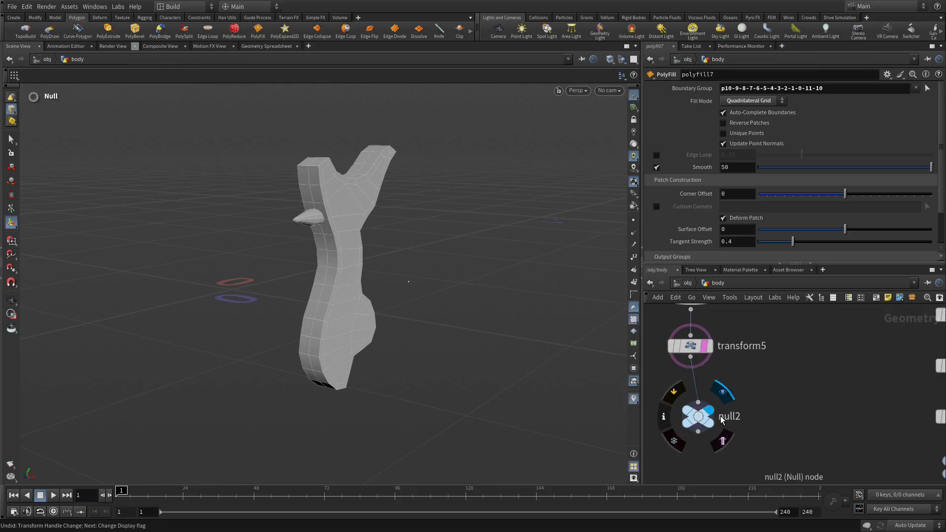
Rename the hammer's Null node to HAMMER_OUT
{"action": "double_click", "coordinate": [725, 416]}
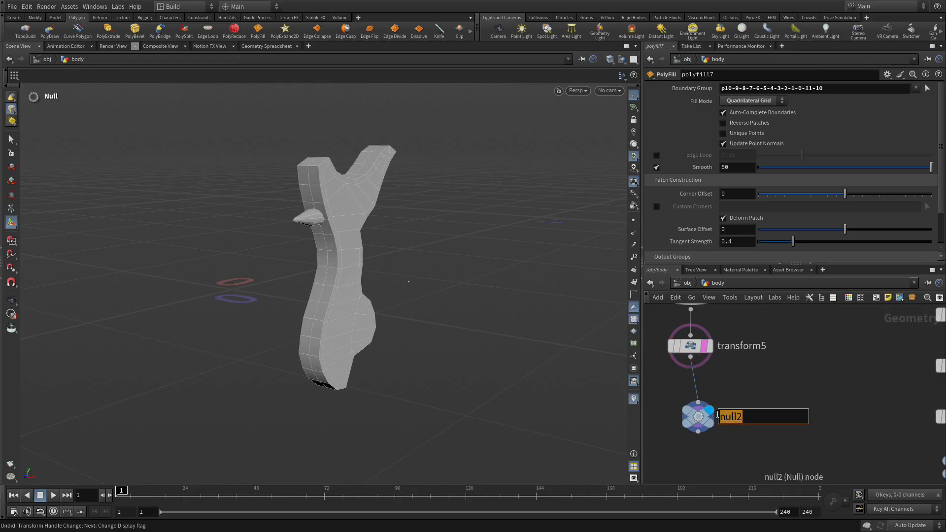
{"action": "type", "text": "HAMMER_OUT"}
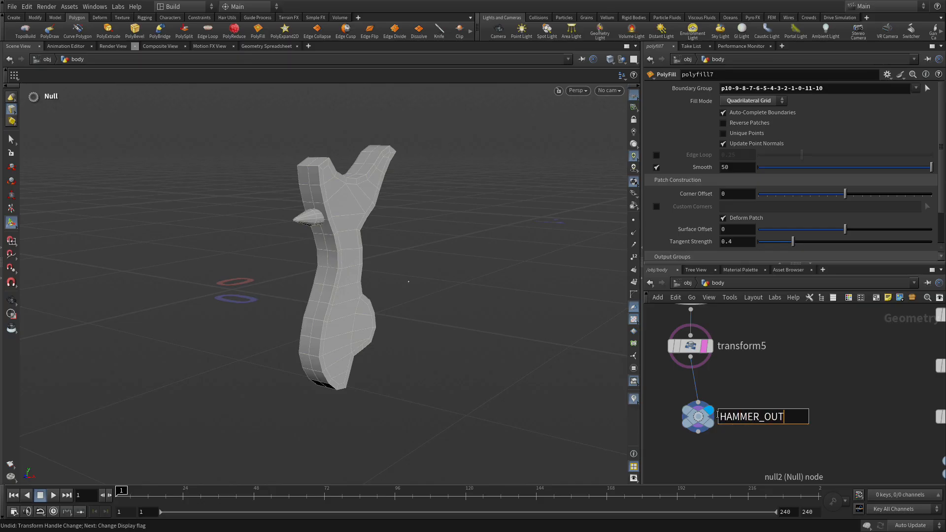
{"action": "key", "text": "Return"}
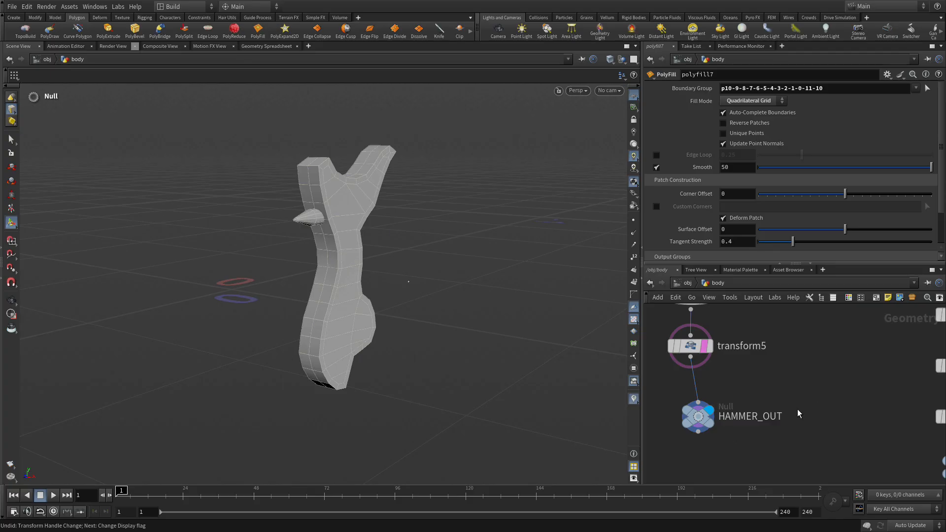
Connect HAMMER_OUT to merge1 together with the other revolver parts
{"action": "right_click_drag", "start_coordinate": [816, 400], "coordinate": [790, 405]}
{"action": "middle_click_drag", "start_coordinate": [717, 419], "coordinate": [927, 444]}
{"action": "right_click_drag", "start_coordinate": [906, 417], "coordinate": [918, 445]}
{"action": "left_click", "coordinate": [916, 433]}
{"action": "left_click", "coordinate": [710, 392]}
{"action": "mouse_move", "coordinate": [710, 440]}
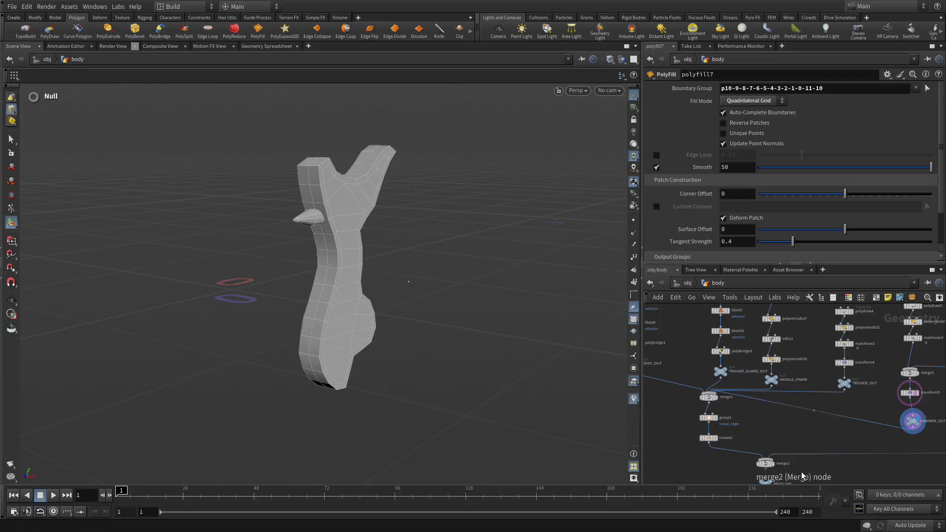
Display the REVOLVER node and inspect how the hammer sits in the back of the frame
{"action": "middle_click_drag", "start_coordinate": [797, 475], "coordinate": [794, 458]}
{"action": "left_click", "coordinate": [774, 458]}
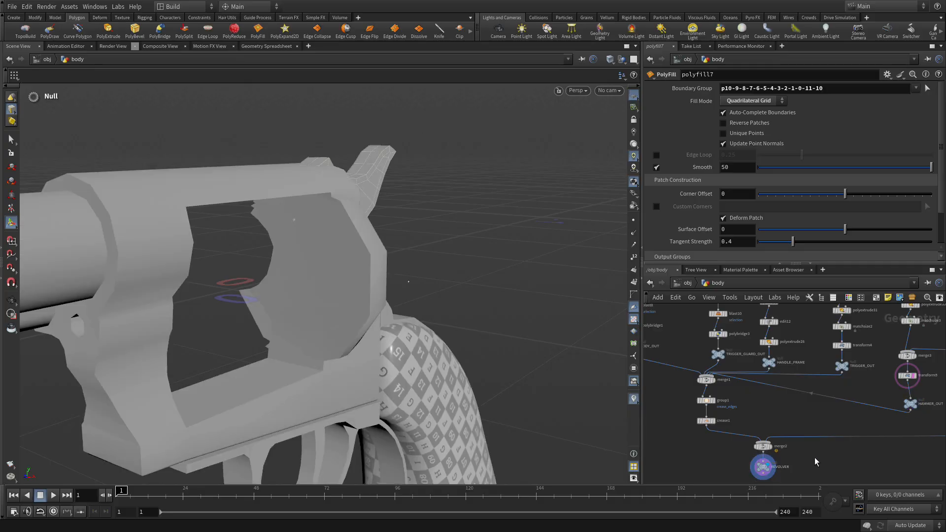
{"action": "left_click_drag", "start_coordinate": [416, 197], "coordinate": [217, 226], "text": "alt"}
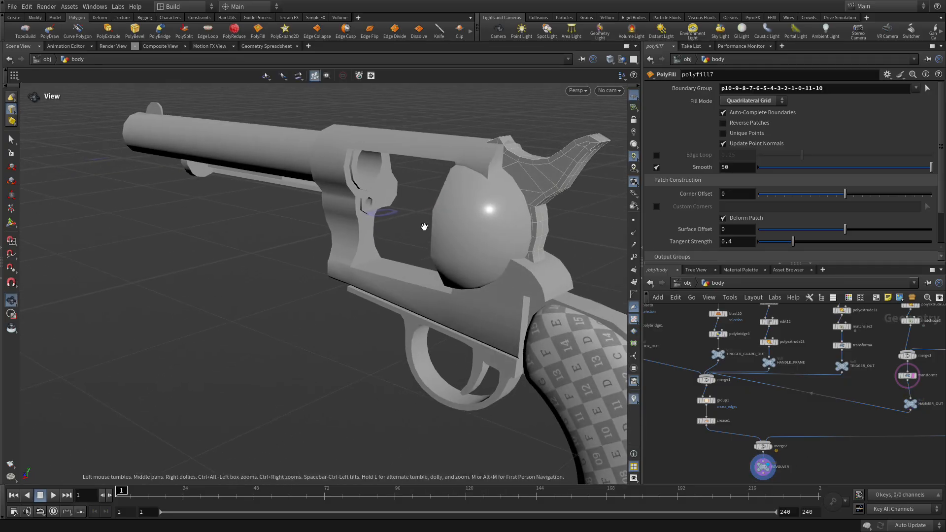
{"action": "middle_click_drag", "start_coordinate": [365, 221], "coordinate": [165, 332], "text": "alt"}
{"action": "right_click_drag", "start_coordinate": [333, 250], "coordinate": [445, 178], "text": "alt"}
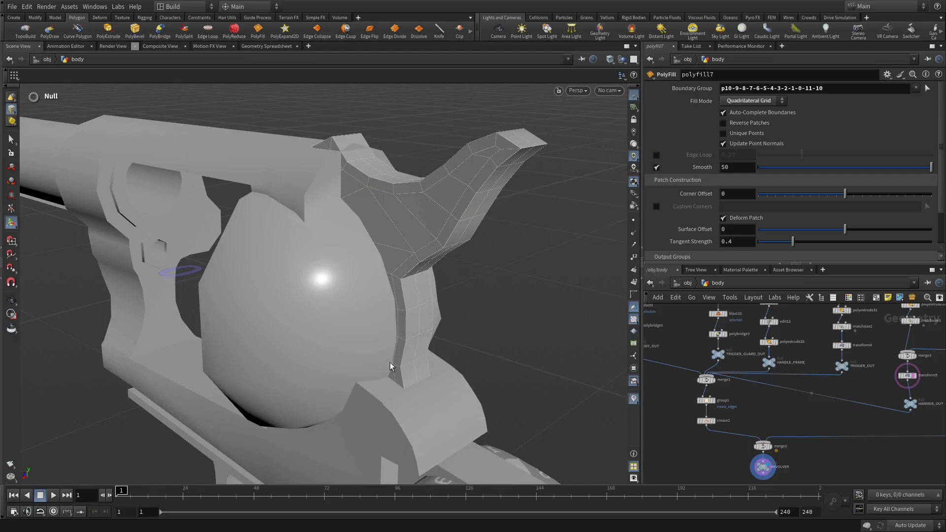
Display BODY_OUT and move it down to leave space beneath polybridge1
{"action": "middle_click_drag", "start_coordinate": [673, 401], "coordinate": [746, 495]}
{"action": "middle_click_drag", "start_coordinate": [755, 454], "coordinate": [736, 399]}
{"action": "scroll", "coordinate": [709, 419], "scroll_direction": "up", "scroll_amount": 5}
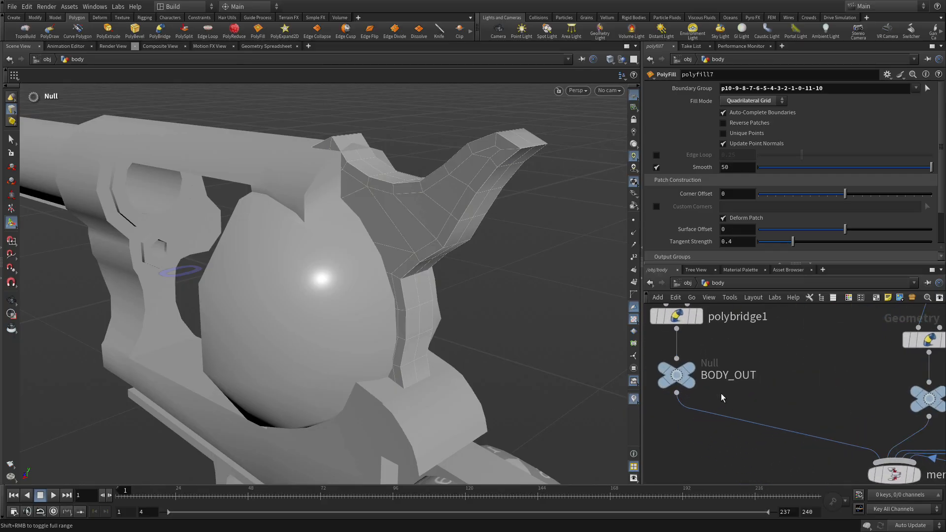
{"action": "left_click", "coordinate": [708, 353]}
{"action": "left_click_drag", "start_coordinate": [687, 378], "coordinate": [687, 432]}
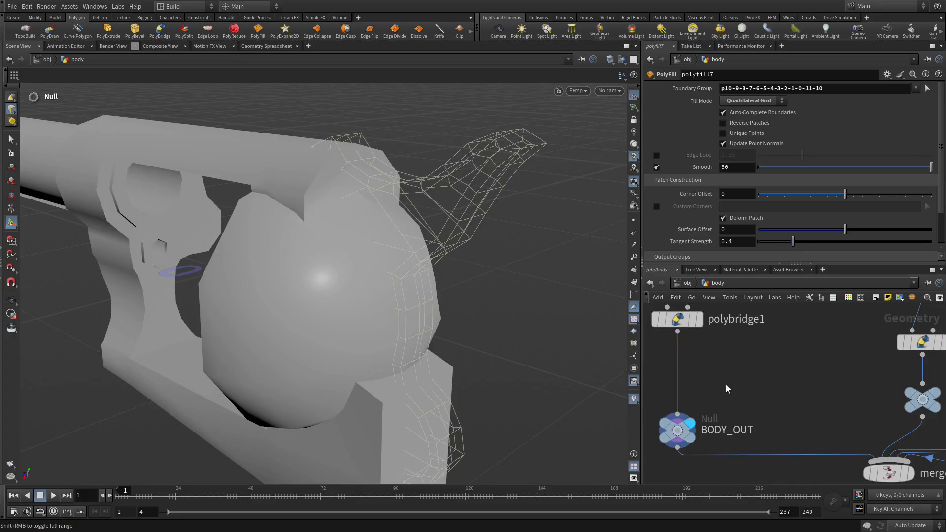
Add a Box node beside the wire between polybridge1 and BODY_OUT
{"action": "key", "text": "Tab"}
{"action": "type", "text": "bool"}
{"action": "key", "text": "Return"}
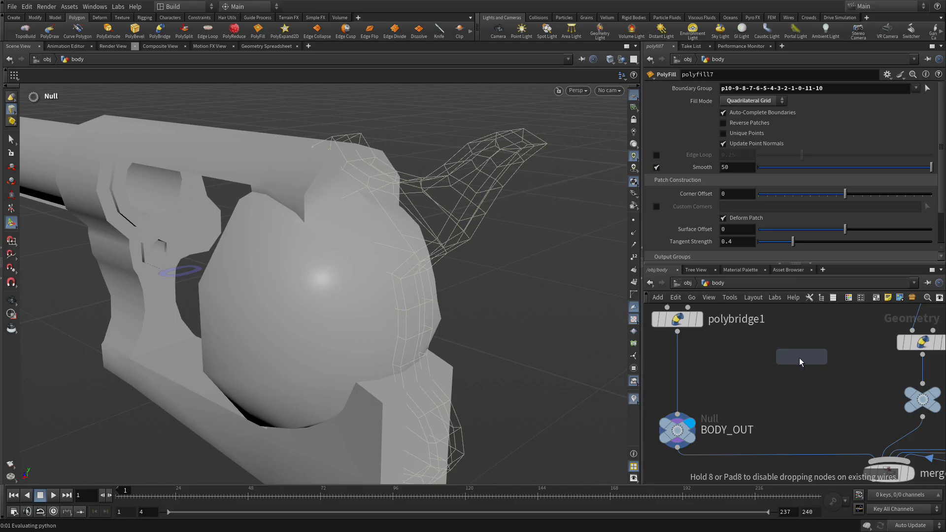
{"action": "left_click", "coordinate": [788, 359]}
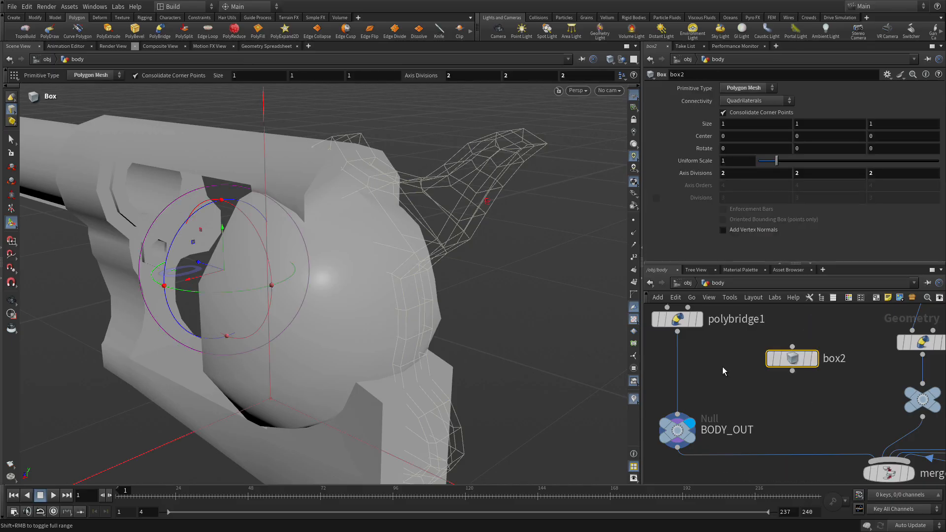
Set the box's size to 0.038 × 0.3 × 0.25
{"action": "left_click", "coordinate": [724, 123]}
{"action": "type", "text": ".038"}
{"action": "key", "text": "Tab"}
{"action": "key", "text": "Tab"}
{"action": "type", "text": ".25"}
{"action": "key", "text": "Return"}
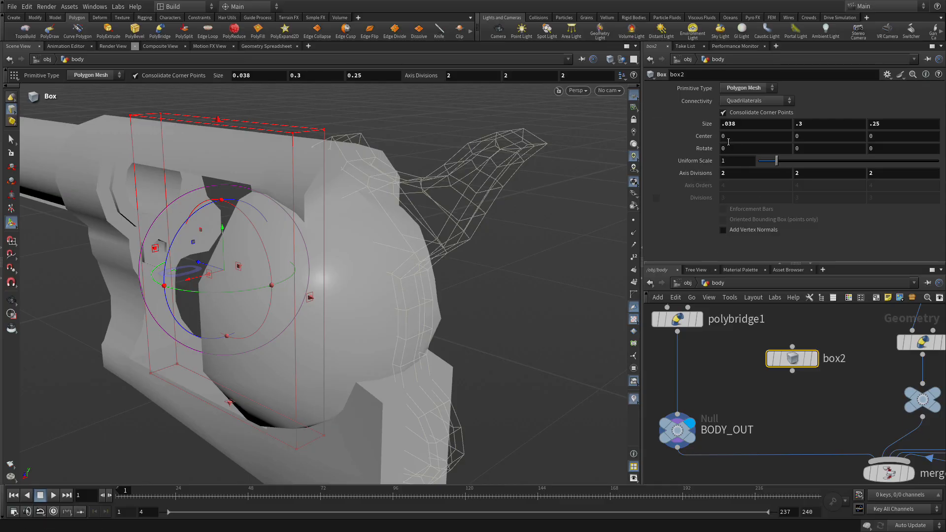
Set the box's center to 0.072 in Y and -0.265 in Z
{"action": "left_click", "coordinate": [799, 138]}
{"action": "key", "text": "Return"}
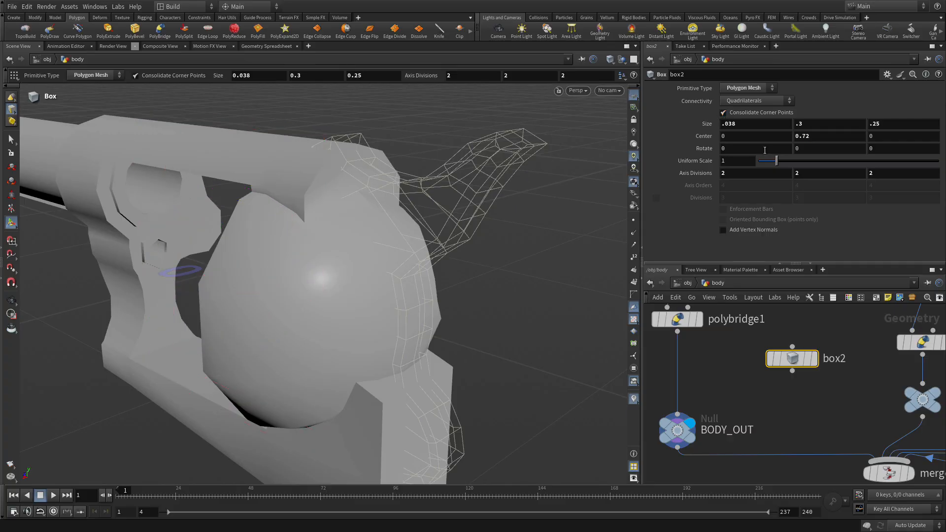
{"action": "left_click", "coordinate": [801, 137]}
{"action": "type", "text": "0"}
{"action": "key", "text": "Return"}
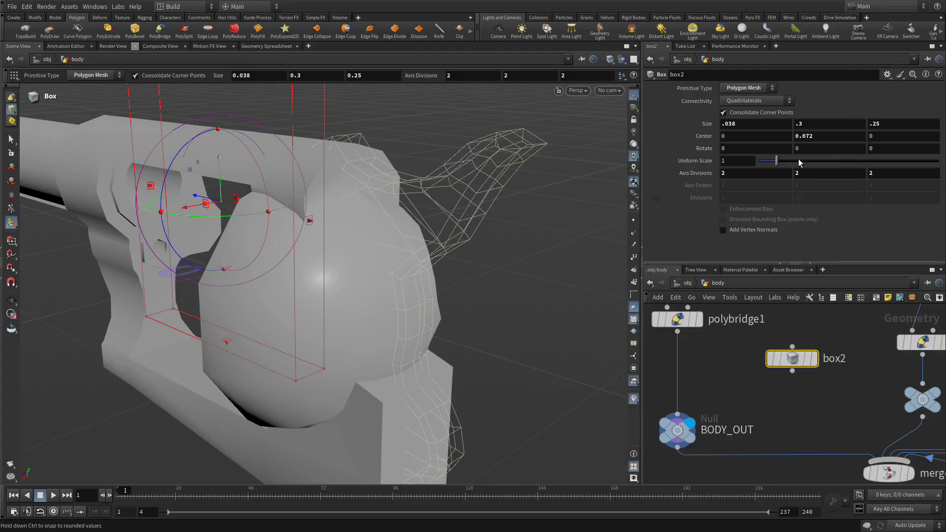
{"action": "key", "text": "Tab"}
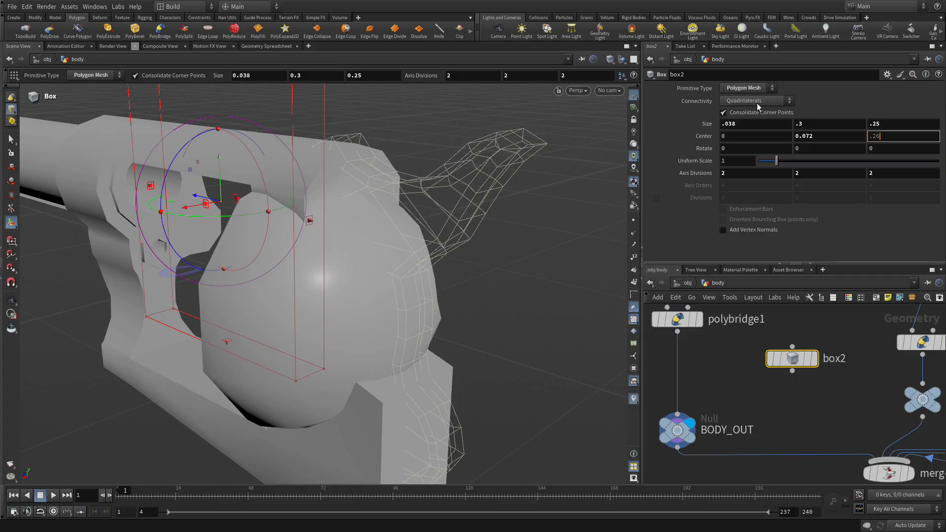
{"action": "key", "text": "Return"}
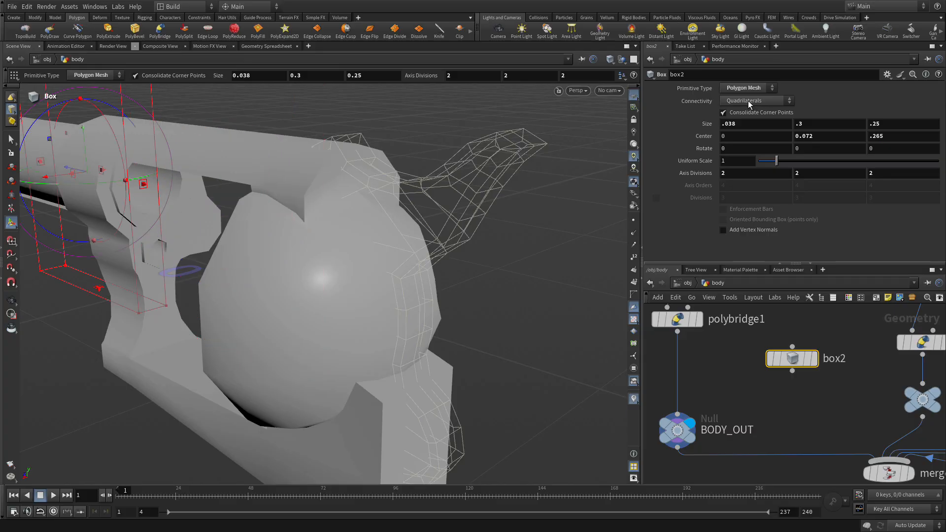
{"action": "left_click", "coordinate": [869, 136]}
{"action": "type", "text": "-"}
{"action": "key", "text": "Return"}
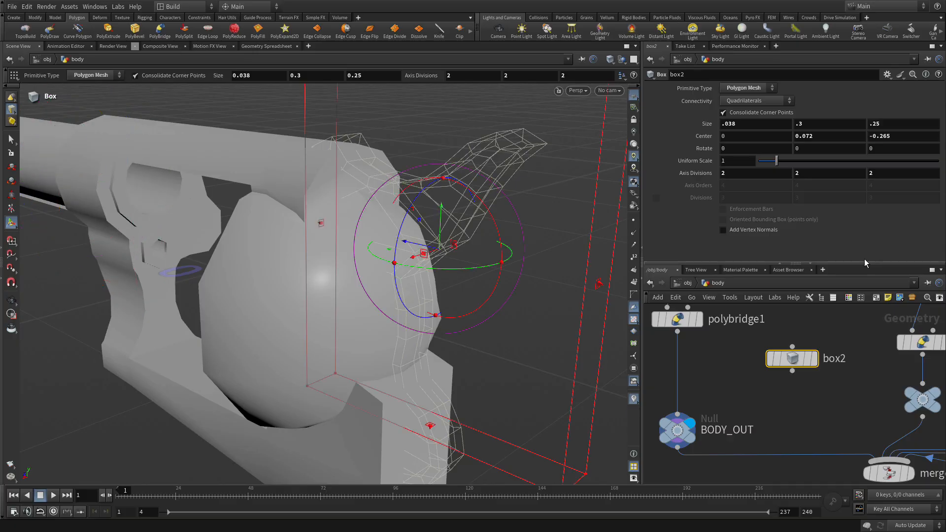
Insert a Boolean node on the wire between polybridge1 and BODY_OUT
{"action": "key", "text": "Escape"}
{"action": "left_click_drag", "start_coordinate": [119, 399], "coordinate": [212, 363]}
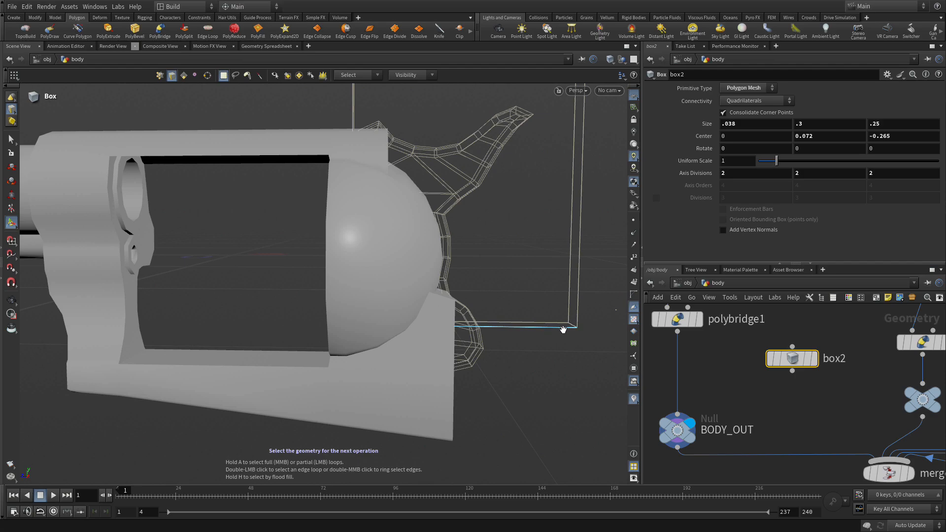
{"action": "left_click_drag", "start_coordinate": [505, 277], "coordinate": [484, 259], "text": "alt"}
{"action": "middle_click_drag", "start_coordinate": [483, 260], "coordinate": [380, 267], "text": "alt"}
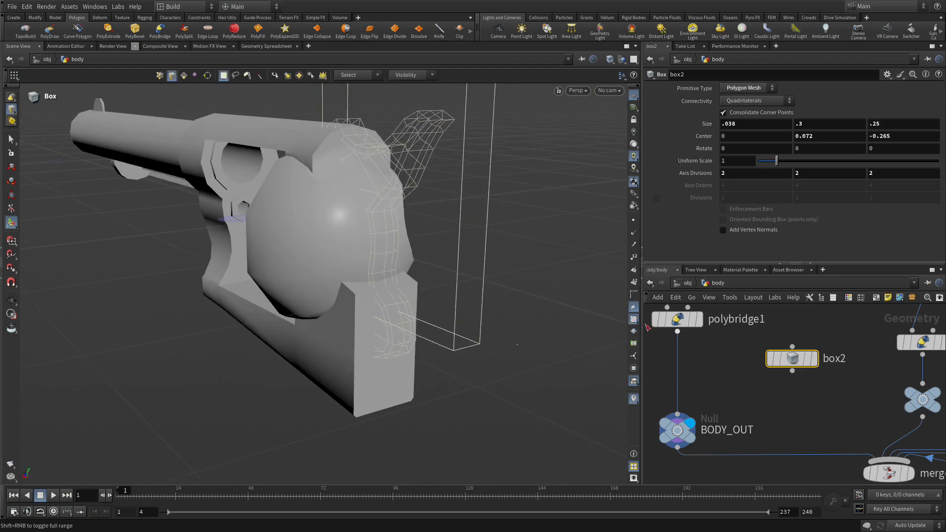
{"action": "left_click", "coordinate": [717, 361]}
{"action": "key", "text": "Tab"}
{"action": "type", "text": "boo"}
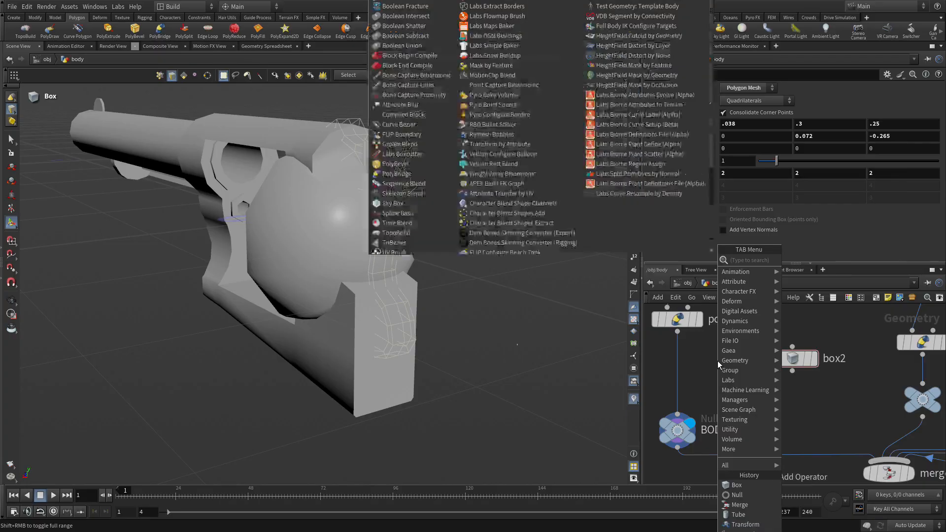
{"action": "key", "text": "Return"}
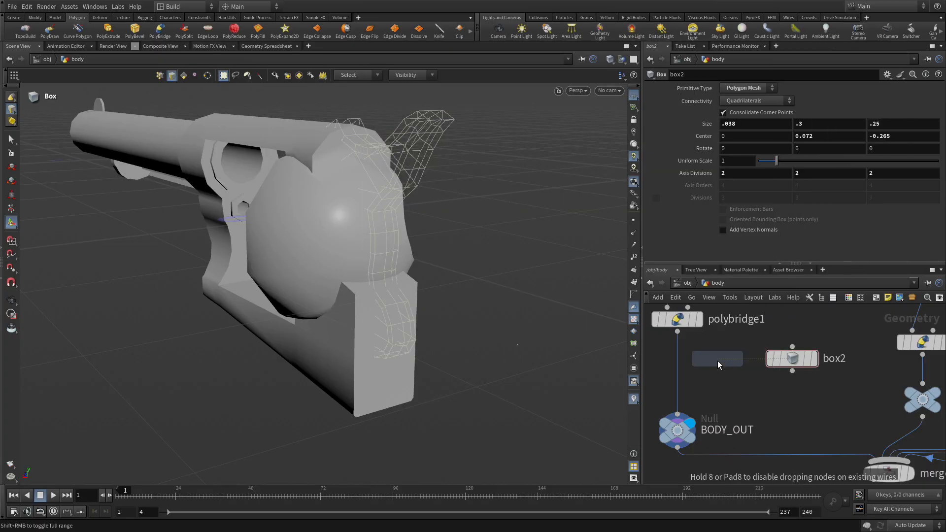
{"action": "left_click", "coordinate": [690, 383]}
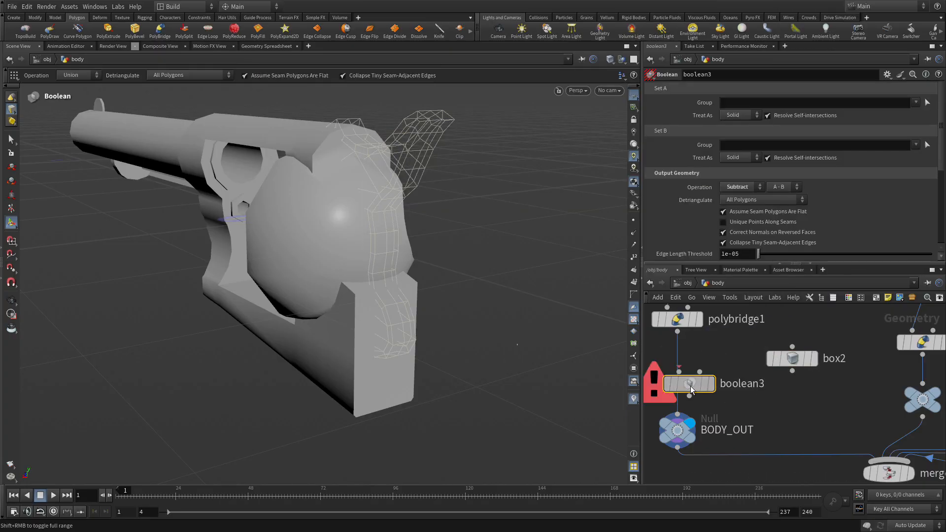
Connect box2 to boolean3's Geometry B input to subtract it from the body, and move BODY_OUT further down
{"action": "left_click_drag", "start_coordinate": [792, 371], "coordinate": [694, 372]}
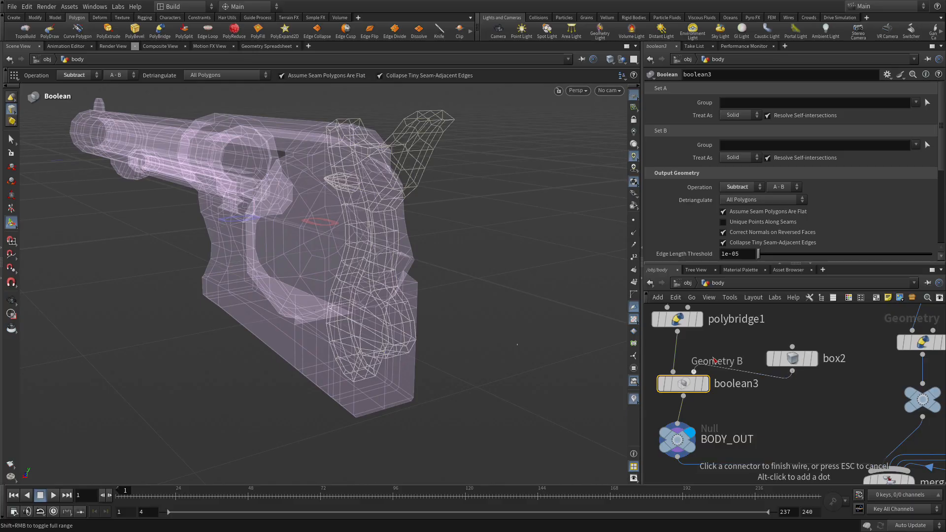
{"action": "left_click", "coordinate": [781, 412]}
{"action": "left_click_drag", "start_coordinate": [690, 445], "coordinate": [696, 476]}
Turn off the template display of transform5 above HAMMER_OUT
{"action": "right_click_drag", "start_coordinate": [498, 222], "coordinate": [590, 165], "text": "alt"}
{"action": "scroll", "coordinate": [809, 383], "scroll_direction": "down", "scroll_amount": 3}
{"action": "middle_click_drag", "start_coordinate": [825, 424], "coordinate": [677, 425]}
{"action": "middle_click_drag", "start_coordinate": [850, 450], "coordinate": [718, 436]}
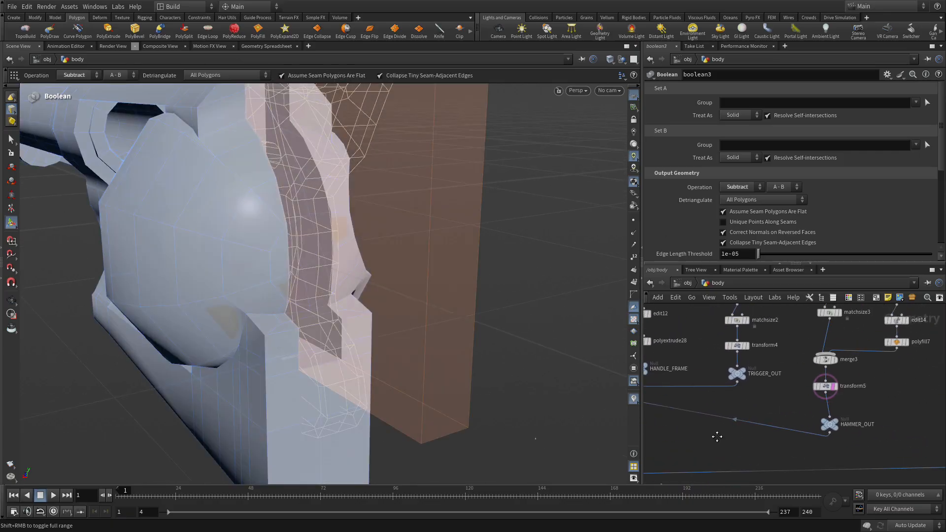
{"action": "mouse_move", "coordinate": [837, 387]}
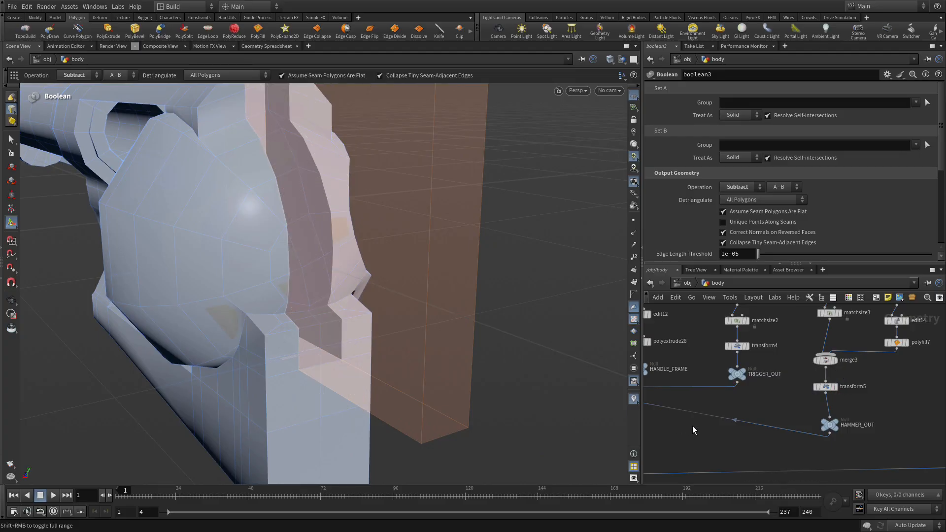
Examine the slot cut into the back of the body, with viewport subdivision on and off
{"action": "mouse_move", "coordinate": [465, 326]}
{"action": "left_mouse_down"}
{"action": "mouse_move", "coordinate": [345, 217]}
{"action": "mouse_move", "coordinate": [291, 232]}
{"action": "mouse_move", "coordinate": [329, 236]}
{"action": "left_mouse_up"}
{"action": "key", "text": "shift+c"}
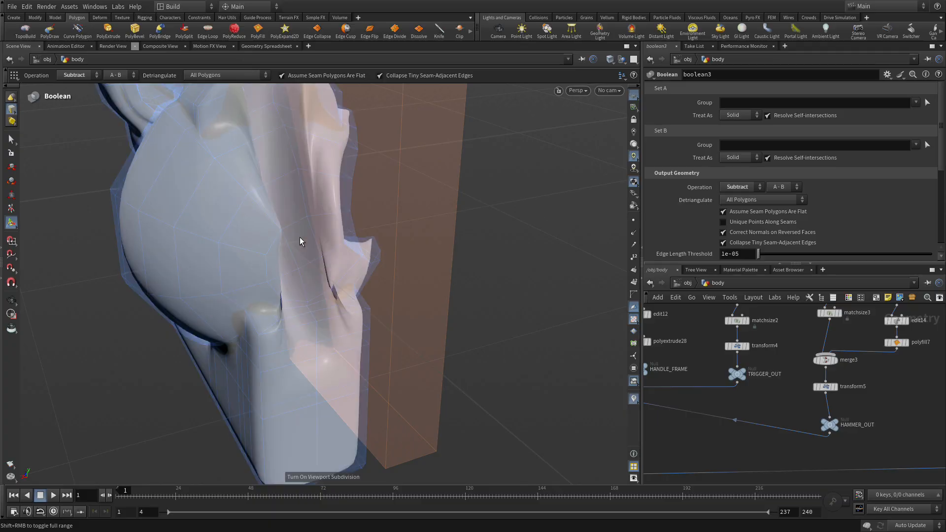
{"action": "mouse_move", "coordinate": [256, 250]}
{"action": "left_mouse_down"}
{"action": "mouse_move", "coordinate": [313, 225]}
{"action": "mouse_move", "coordinate": [316, 212]}
{"action": "mouse_move", "coordinate": [239, 241]}
{"action": "left_mouse_up"}
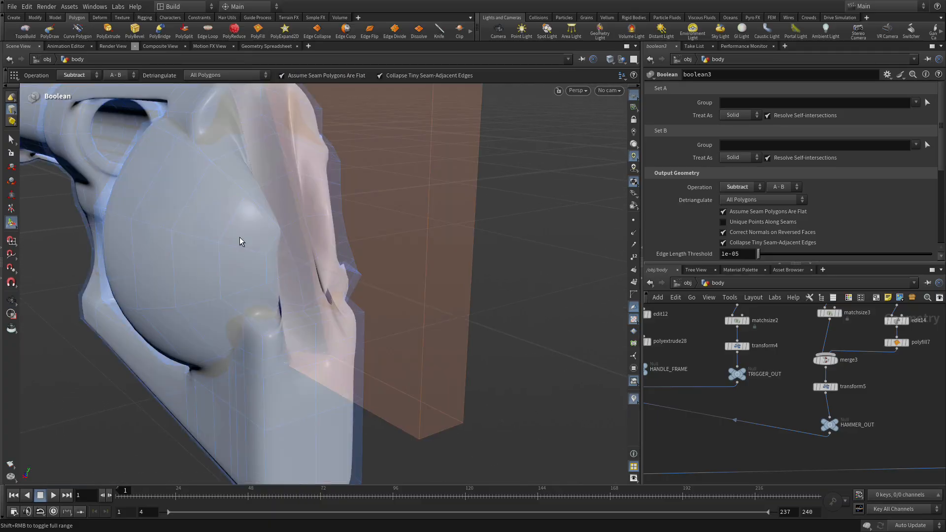
{"action": "key", "text": "shift+c"}
{"action": "mouse_move", "coordinate": [348, 285]}
{"action": "left_mouse_down"}
{"action": "mouse_move", "coordinate": [288, 261]}
{"action": "mouse_move", "coordinate": [341, 253]}
{"action": "left_mouse_up"}
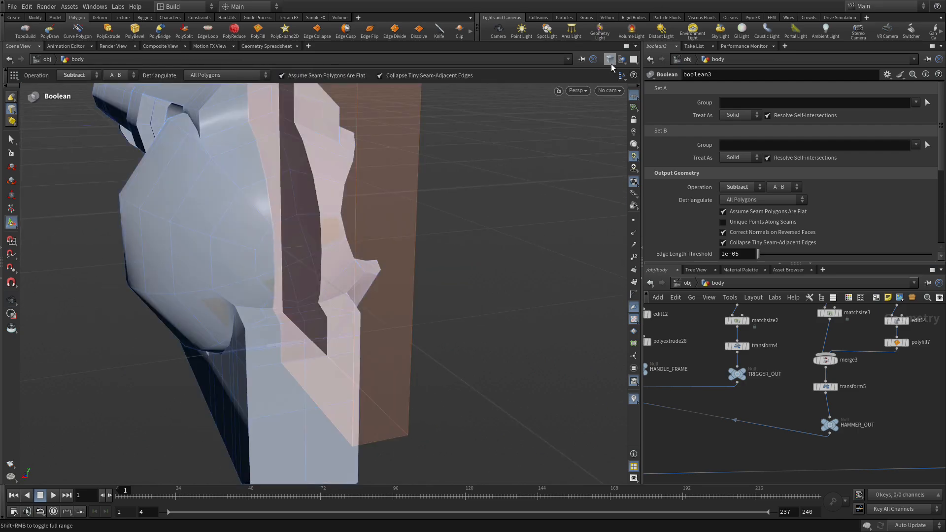
{"action": "left_click", "coordinate": [610, 60]}
{"action": "left_click", "coordinate": [641, 178]}
{"action": "mouse_move", "coordinate": [495, 257]}
{"action": "left_mouse_down"}
{"action": "mouse_move", "coordinate": [386, 218]}
{"action": "mouse_move", "coordinate": [450, 190]}
{"action": "mouse_move", "coordinate": [477, 262]}
{"action": "mouse_move", "coordinate": [314, 221]}
{"action": "mouse_move", "coordinate": [289, 226]}
{"action": "mouse_move", "coordinate": [352, 229]}
{"action": "left_mouse_up"}
{"action": "key", "text": "Return"}
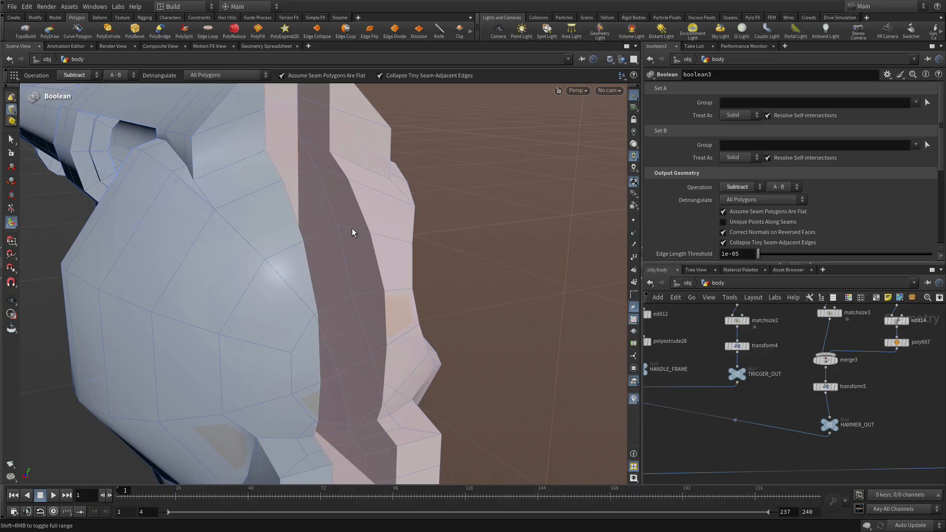
{"action": "right_click_drag", "start_coordinate": [376, 239], "coordinate": [317, 241], "text": "alt"}
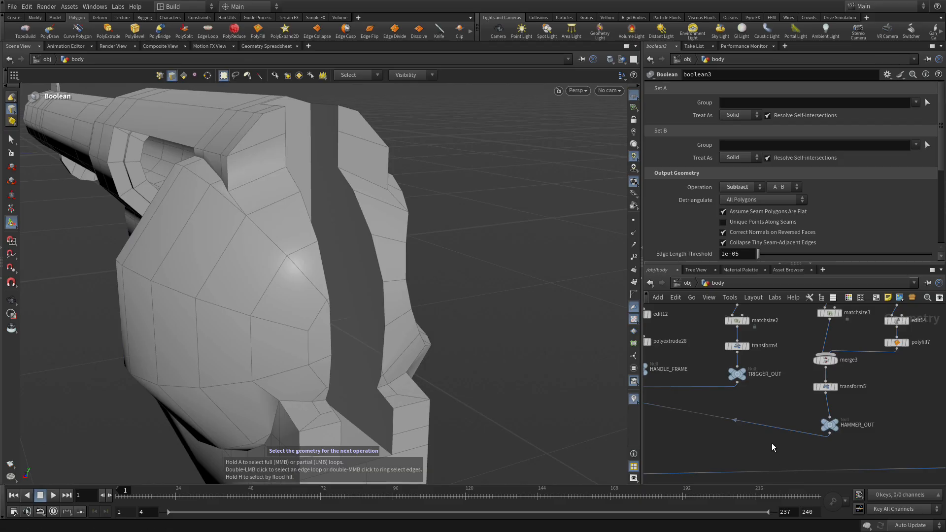
Select and display the HANDLE_FRAME node and bring the frame's upper end into view
{"action": "right_click_drag", "start_coordinate": [772, 443], "coordinate": [748, 439]}
{"action": "middle_click_drag", "start_coordinate": [724, 438], "coordinate": [758, 442]}
{"action": "right_click_drag", "start_coordinate": [758, 442], "coordinate": [808, 398]}
{"action": "middle_click_drag", "start_coordinate": [814, 382], "coordinate": [844, 359]}
{"action": "left_click", "coordinate": [773, 425]}
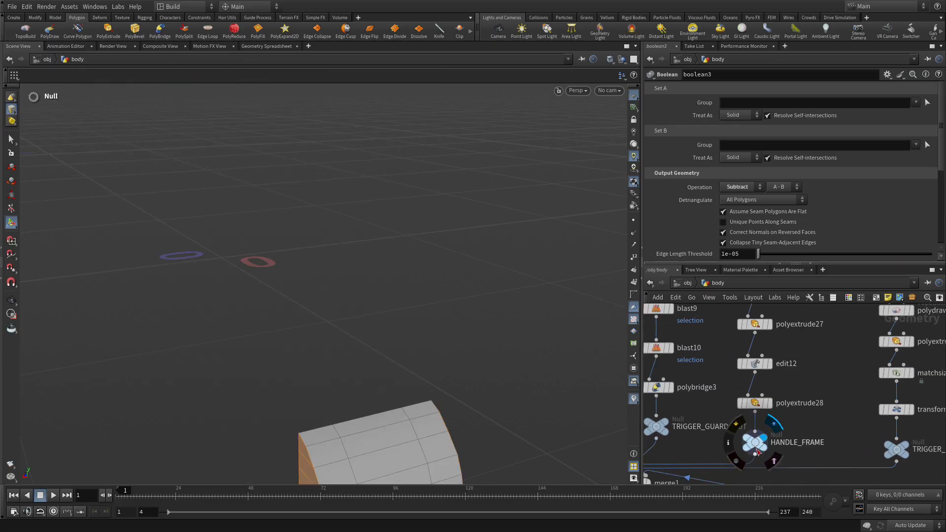
{"action": "left_click", "coordinate": [757, 448]}
{"action": "right_click_drag", "start_coordinate": [446, 349], "coordinate": [397, 344], "text": "alt"}
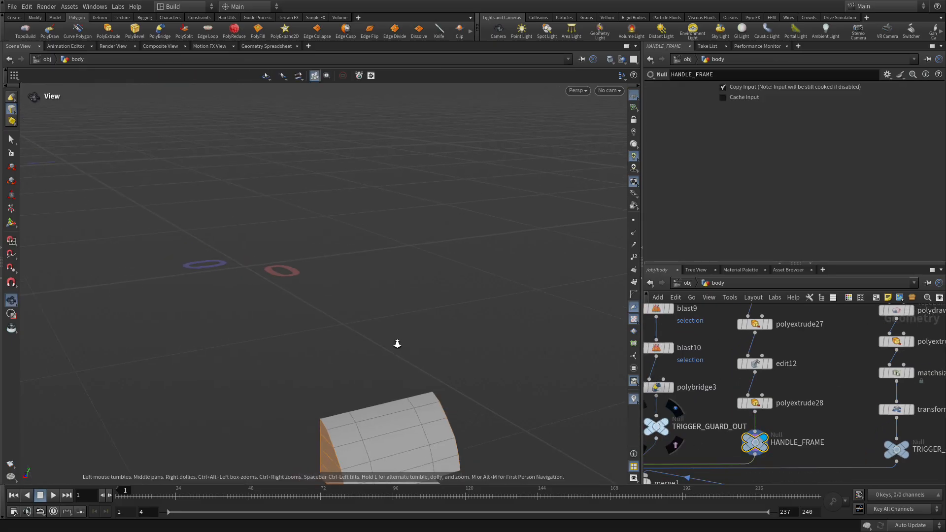
{"action": "middle_click_drag", "start_coordinate": [398, 344], "coordinate": [414, 224]}
{"action": "key", "text": "Return"}
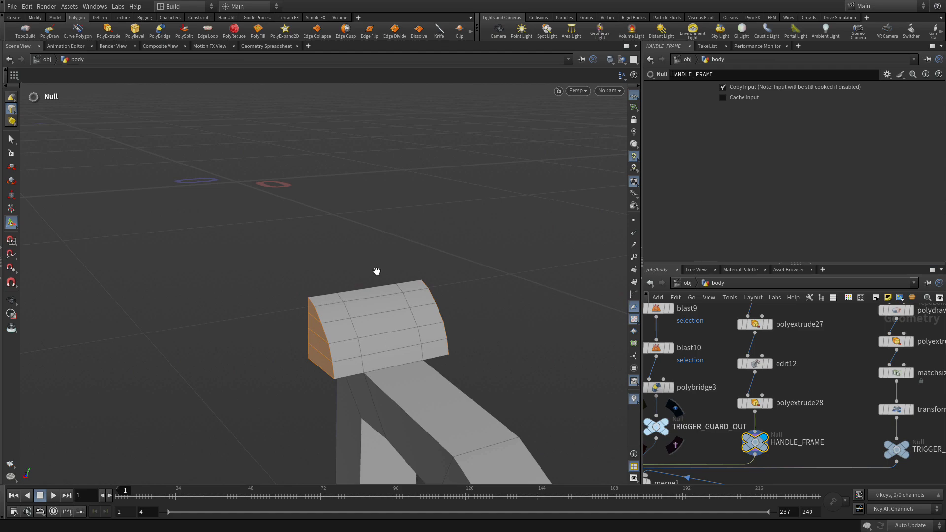
Move the nodes above HANDLE_FRAME up and insert a Boolean node between polyextrude28 and HANDLE_FRAME
{"action": "middle_click_drag", "start_coordinate": [800, 424], "coordinate": [878, 430]}
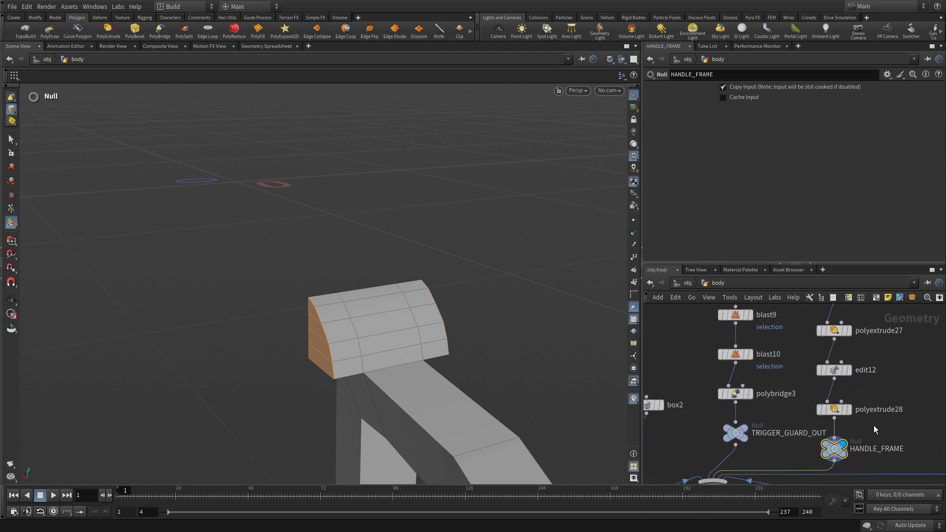
{"action": "left_click_drag", "start_coordinate": [847, 358], "coordinate": [820, 320]}
{"action": "left_click_drag", "start_coordinate": [838, 414], "coordinate": [839, 380]}
{"action": "left_click", "coordinate": [865, 411]}
{"action": "key", "text": "Tab"}
{"action": "type", "text": "box"}
{"action": "key", "text": "Return"}
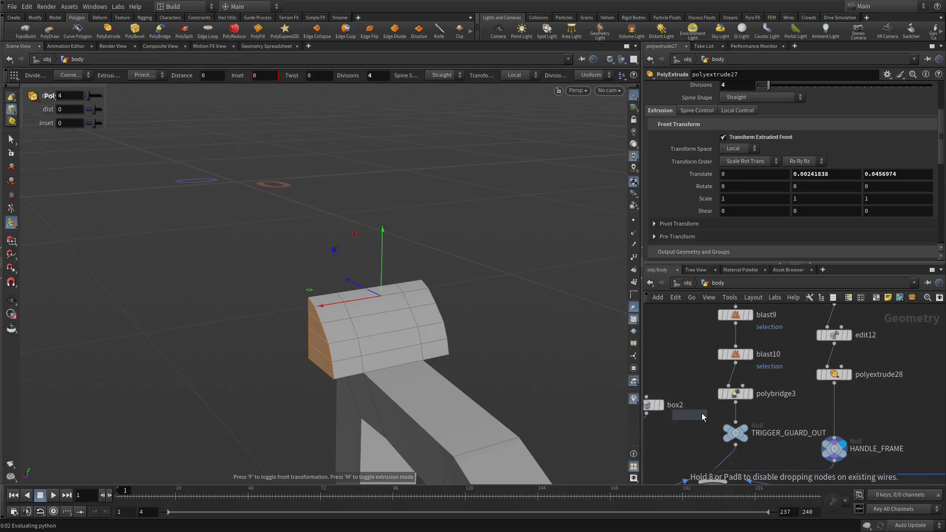
{"action": "left_click", "coordinate": [834, 414]}
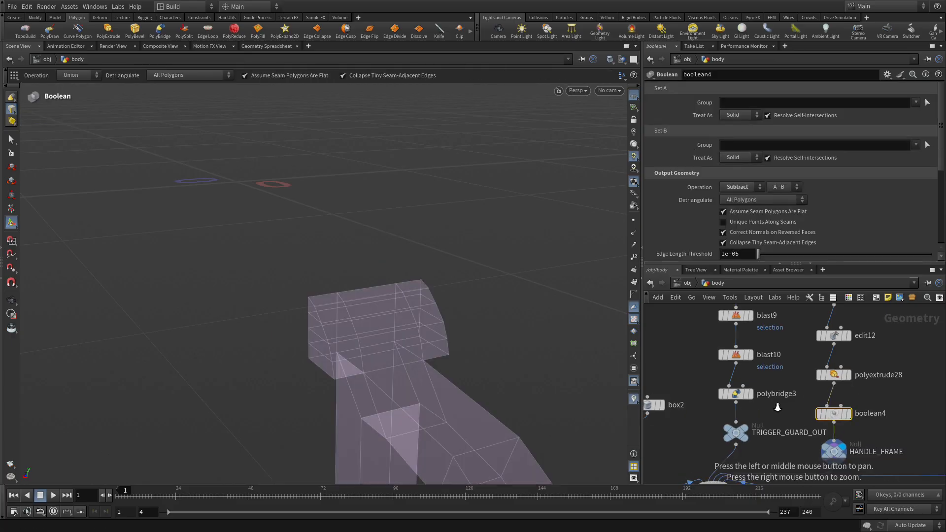
Connect box2 to boolean4's second input to cut the slot into the handle frame
{"action": "scroll", "coordinate": [781, 424], "scroll_direction": "down", "scroll_amount": 2}
{"action": "left_click", "coordinate": [674, 405]}
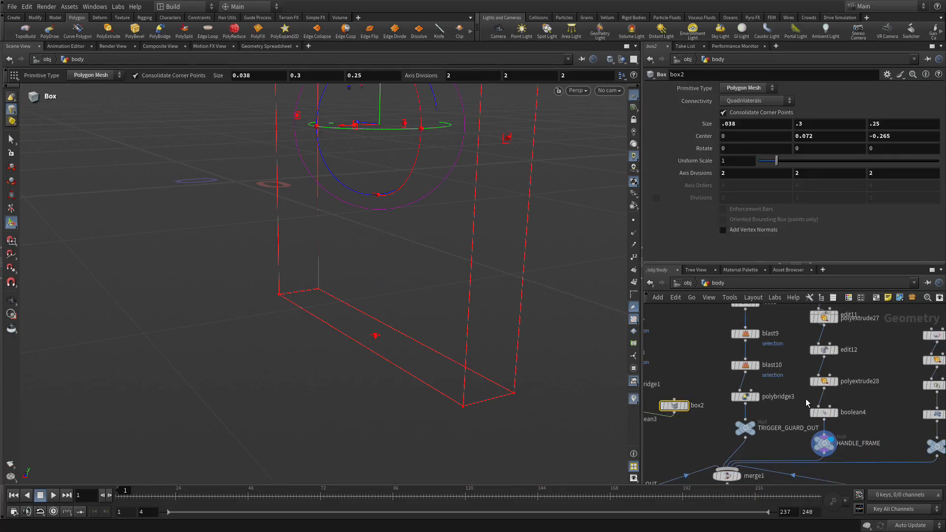
{"action": "left_click", "coordinate": [674, 412]}
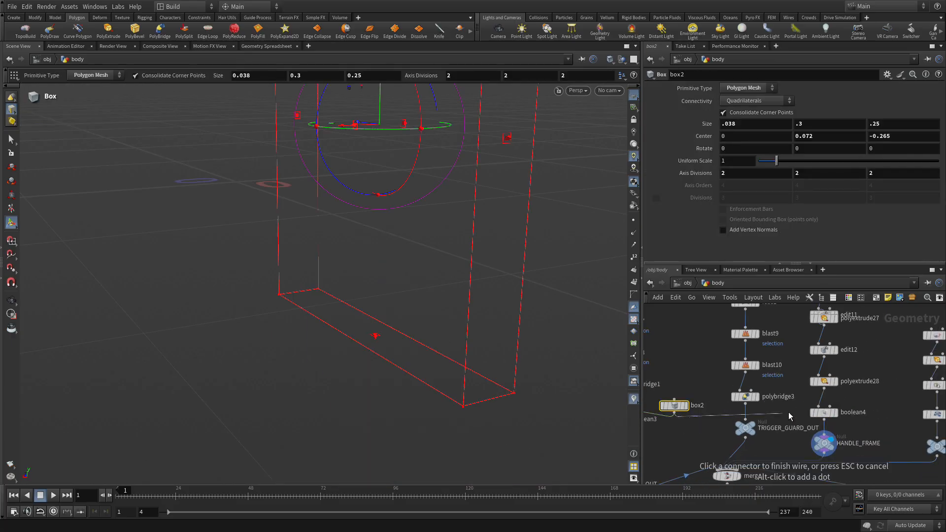
{"action": "left_click", "coordinate": [835, 405]}
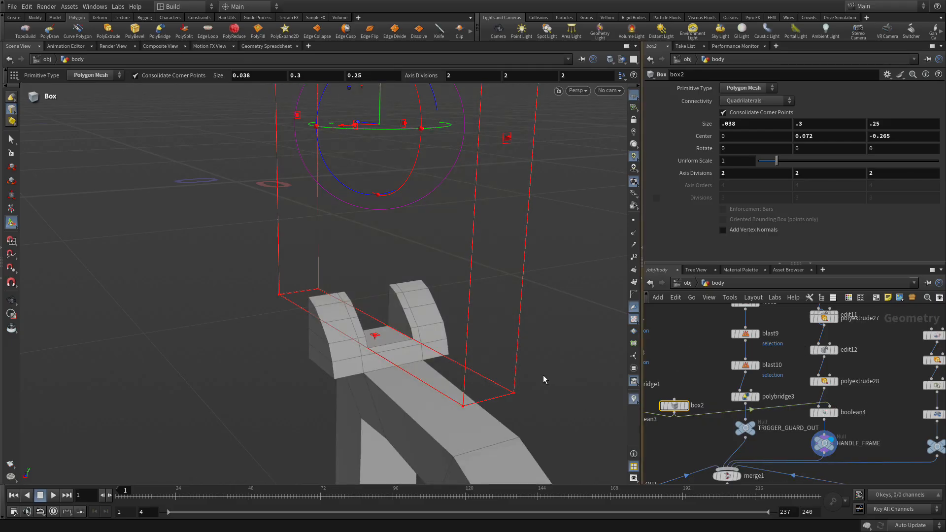
Select and display boolean4, with primitive selection active and the handle frame's notch in close view
{"action": "key", "text": "Escape"}
{"action": "mouse_move", "coordinate": [418, 317]}
{"action": "left_mouse_down"}
{"action": "mouse_move", "coordinate": [257, 310]}
{"action": "mouse_move", "coordinate": [448, 312]}
{"action": "mouse_move", "coordinate": [420, 329]}
{"action": "mouse_move", "coordinate": [456, 319]}
{"action": "mouse_move", "coordinate": [424, 327]}
{"action": "left_mouse_up"}
{"action": "right_click_drag", "start_coordinate": [376, 363], "coordinate": [650, 213], "text": "alt"}
{"action": "left_click_drag", "start_coordinate": [416, 238], "coordinate": [248, 306]}
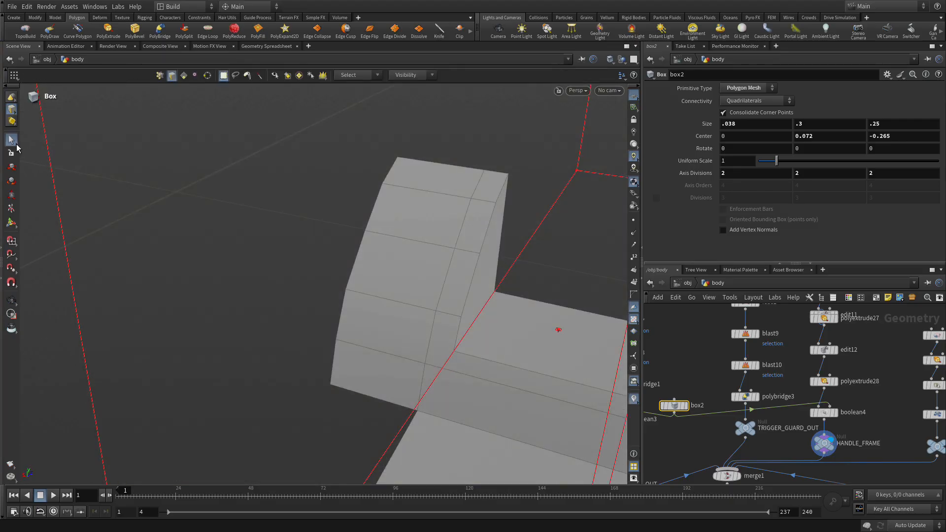
{"action": "key", "text": "s"}
{"action": "key", "text": "4"}
{"action": "left_click", "coordinate": [833, 416]}
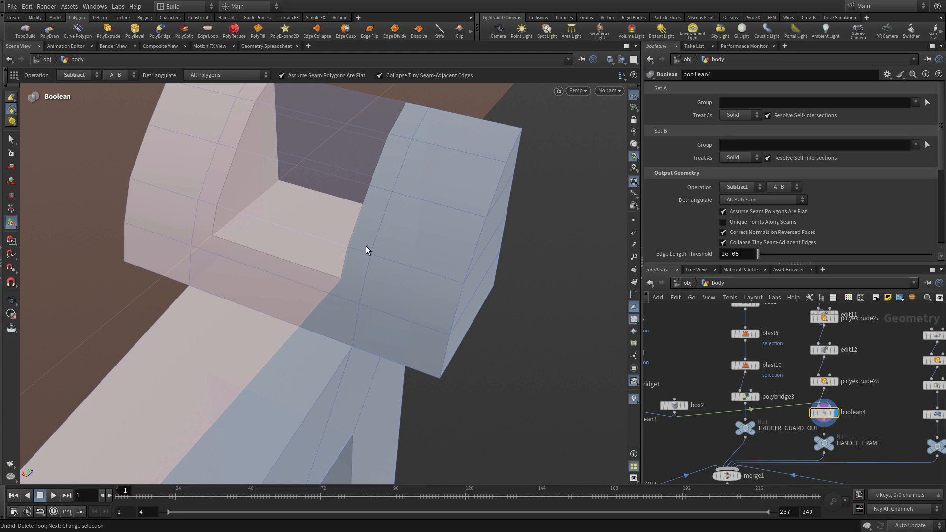
{"action": "left_click_drag", "start_coordinate": [298, 197], "coordinate": [269, 193], "text": "alt"}
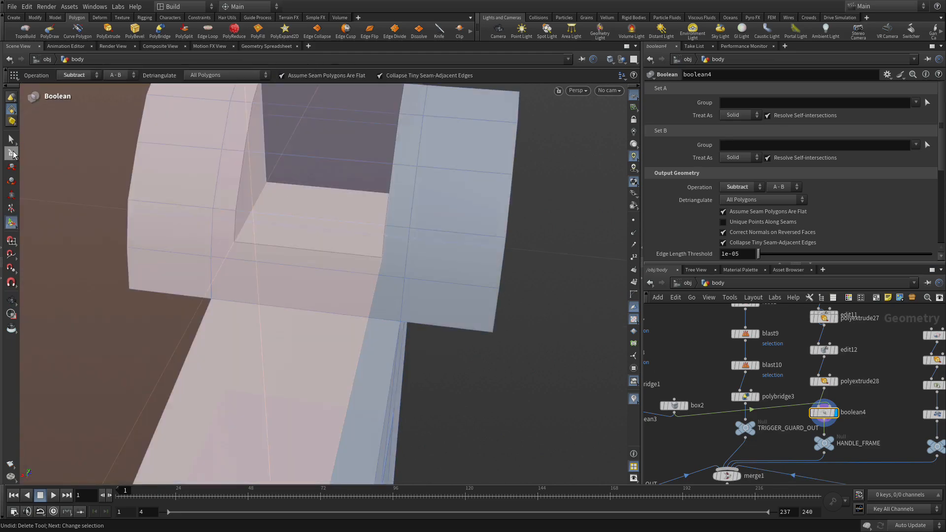
Delete the notch's floor and both inner side faces from the handle frame
{"action": "left_click", "coordinate": [11, 140]}
{"action": "left_click", "coordinate": [256, 201], "text": "shift"}
{"action": "left_click", "coordinate": [267, 205], "text": "shift"}
{"action": "left_click_drag", "start_coordinate": [323, 205], "coordinate": [392, 166], "text": "alt"}
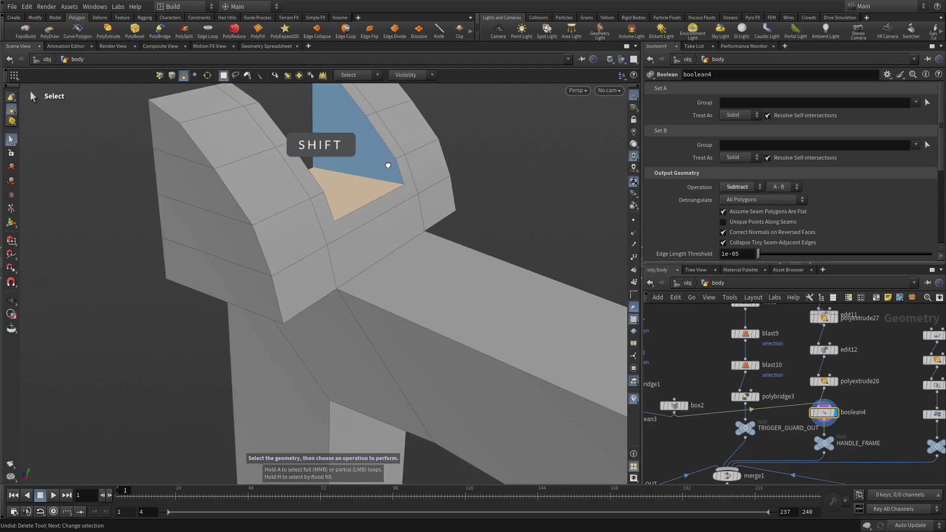
{"action": "left_click", "coordinate": [374, 160], "text": "shift"}
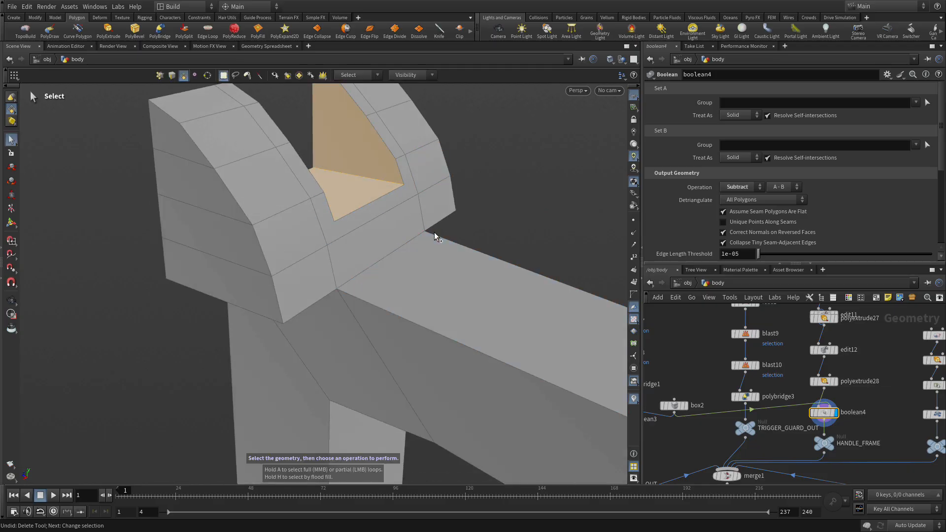
{"action": "key", "text": "Delete"}
Select all of the handle frame's faces and append a PolyDraw node after blast11
{"action": "key", "text": "Escape"}
{"action": "left_click_drag", "start_coordinate": [374, 165], "coordinate": [281, 276]}
{"action": "key", "text": "Return"}
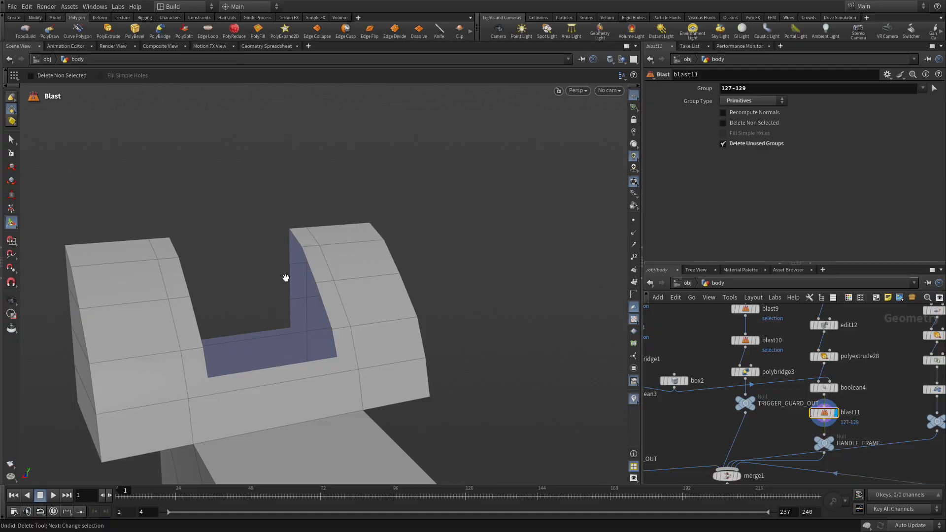
{"action": "key", "text": "n"}
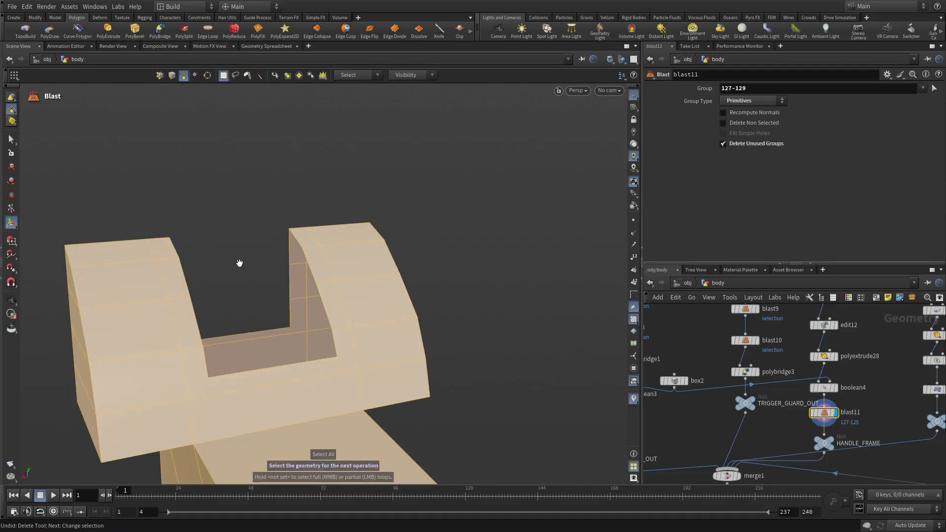
{"action": "key", "text": "Tab"}
{"action": "type", "text": "polyd"}
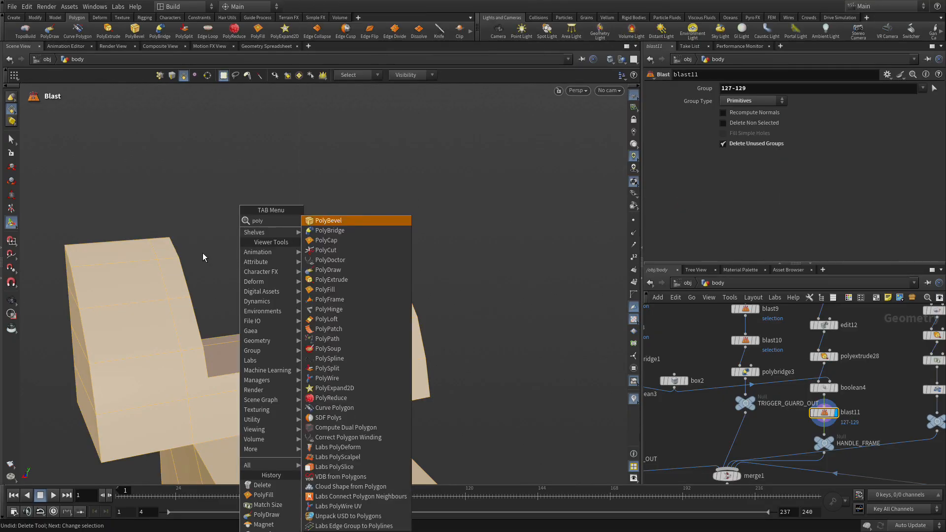
{"action": "key", "text": "Return"}
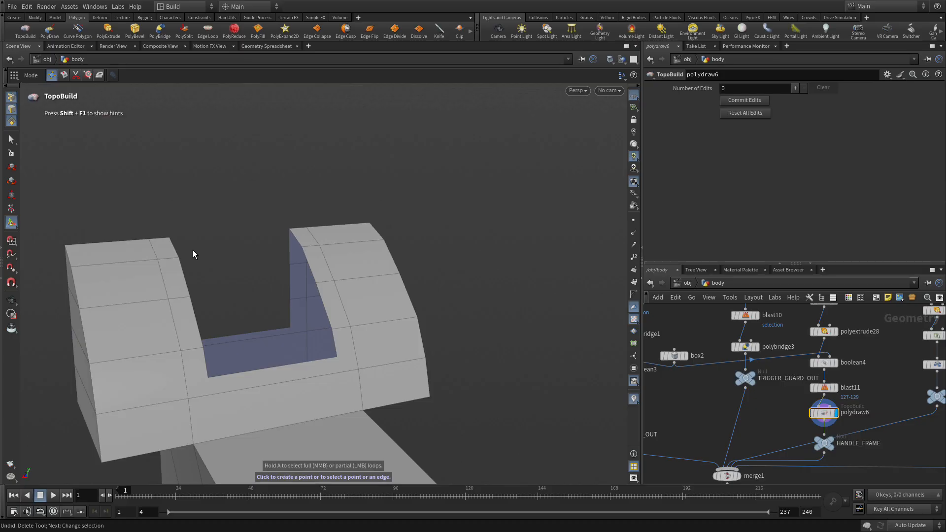
Rebuild the notch's missing floor with a single polygon spanning its front and back edges
{"action": "left_click_drag", "start_coordinate": [233, 287], "coordinate": [175, 338], "text": "alt"}
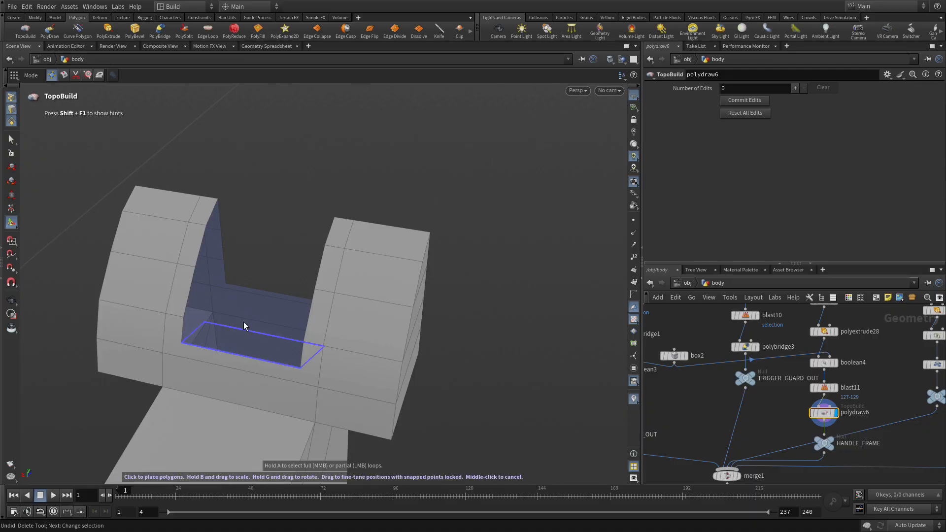
{"action": "left_click", "coordinate": [242, 285]}
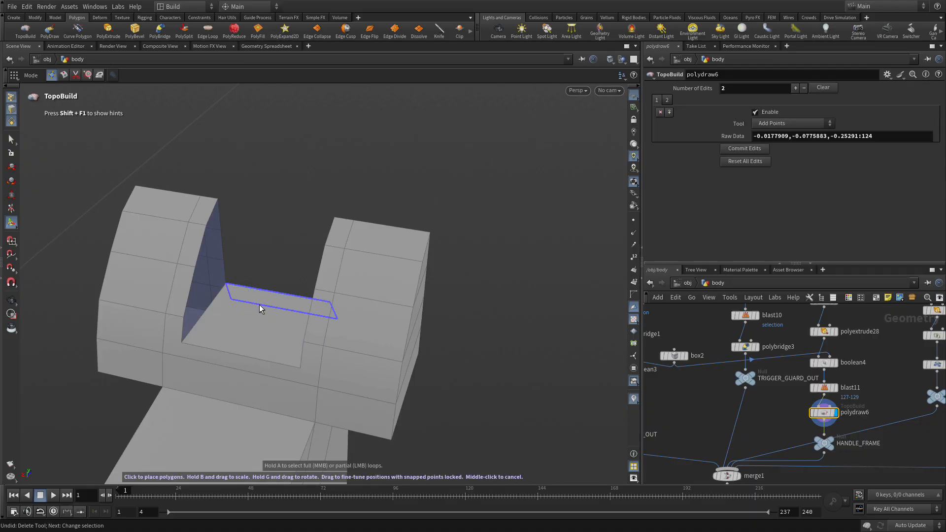
{"action": "key", "text": "ctrl+z"}
{"action": "left_click_drag", "start_coordinate": [261, 309], "coordinate": [289, 308], "text": "alt"}
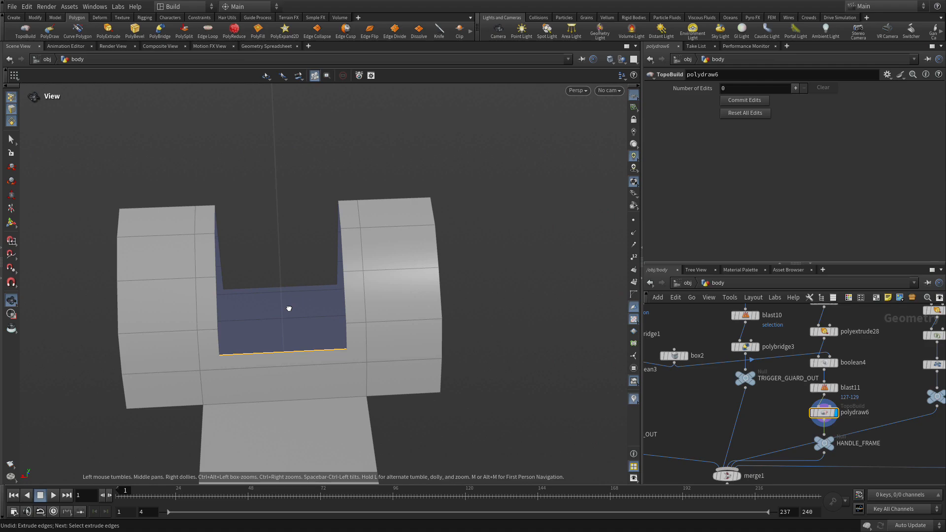
{"action": "left_click", "coordinate": [243, 292]}
Rebuild one inner side wall of the notch with three stacked quads, working upward from the floor edge
{"action": "left_click_drag", "start_coordinate": [304, 291], "coordinate": [198, 292], "text": "alt"}
{"action": "left_click", "coordinate": [193, 297]}
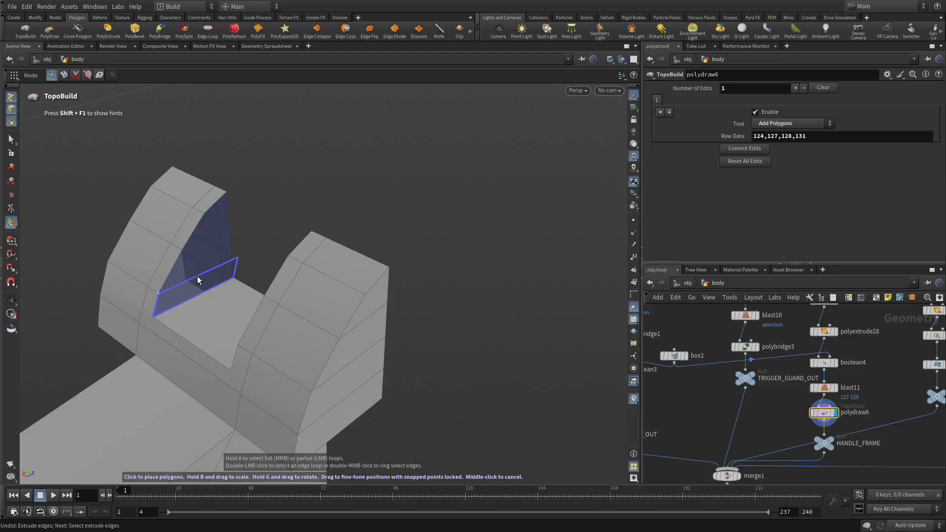
{"action": "left_click", "coordinate": [191, 278]}
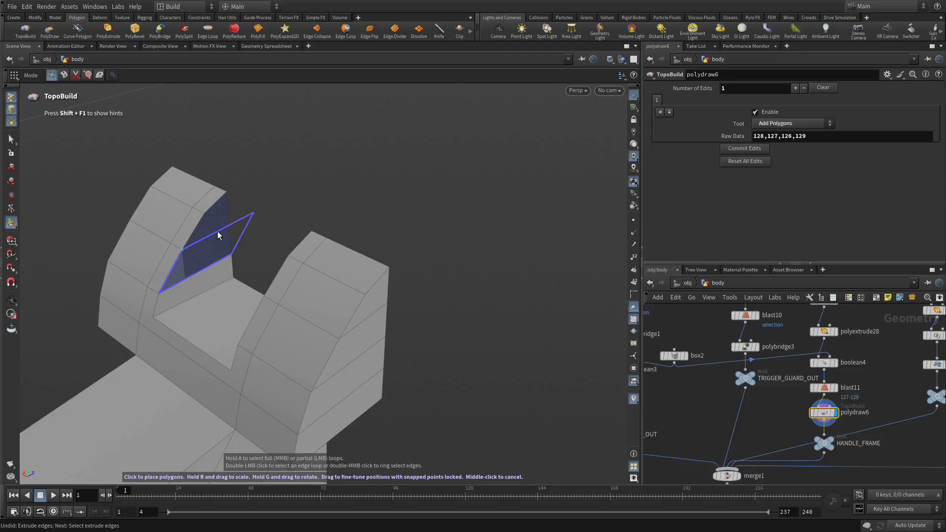
{"action": "left_click", "coordinate": [193, 248]}
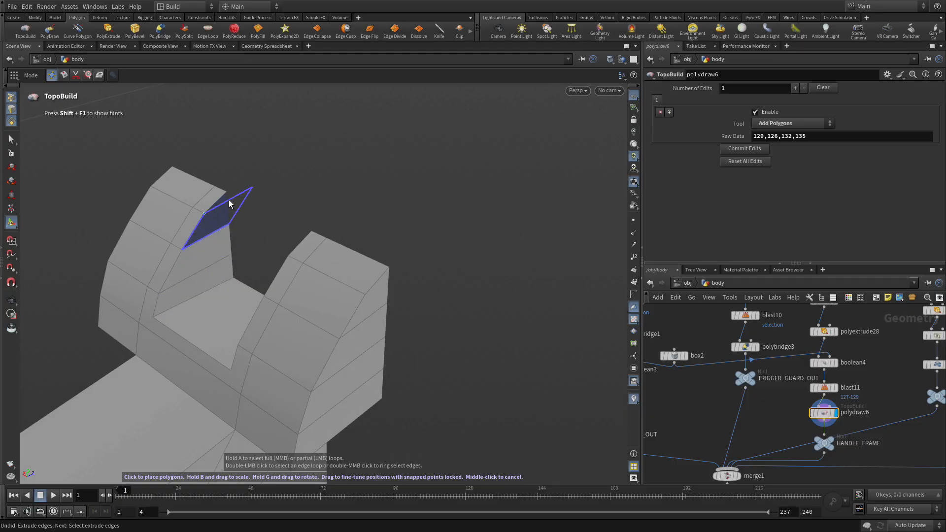
{"action": "left_click", "coordinate": [201, 210]}
Rebuild the opposite inner side wall of the notch with three stacked quads from the floor edge upward
{"action": "key", "text": "Escape"}
{"action": "left_click_drag", "start_coordinate": [241, 228], "coordinate": [355, 200]}
{"action": "key", "text": "Return"}
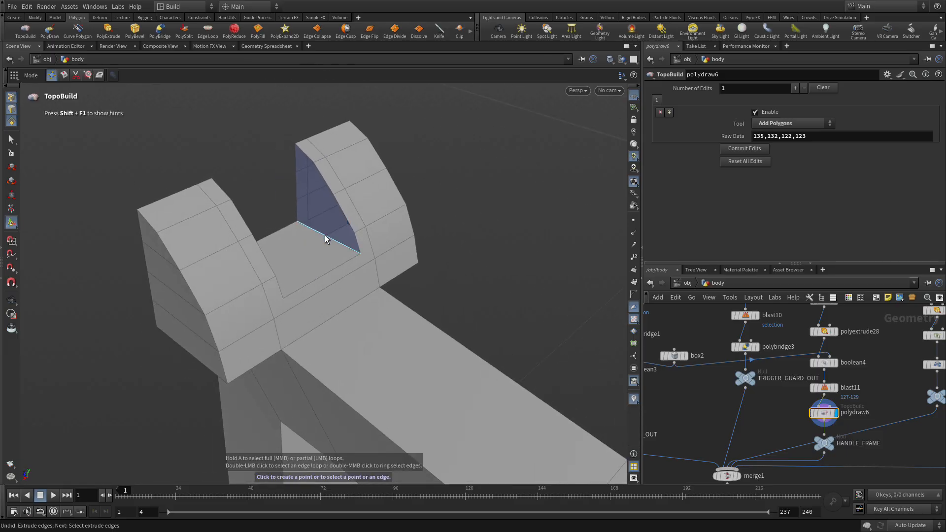
{"action": "left_click", "coordinate": [324, 218]}
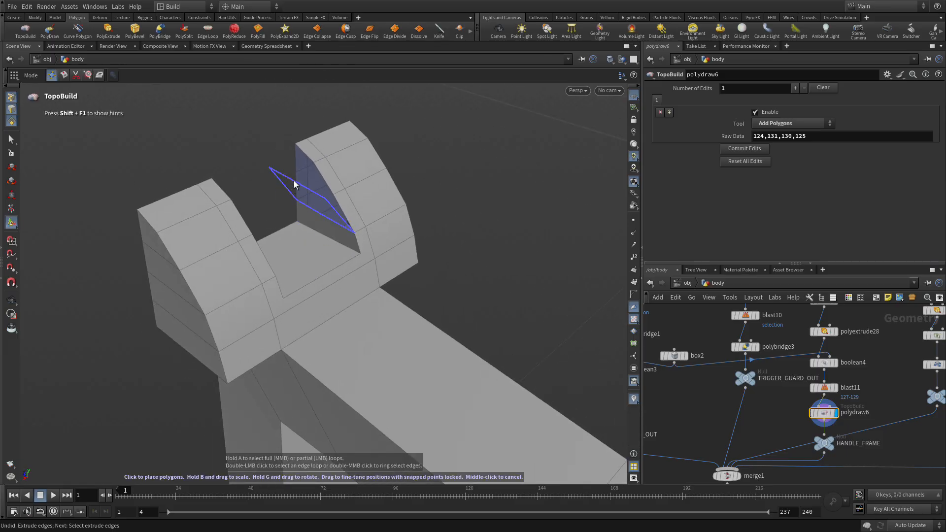
{"action": "left_click", "coordinate": [321, 188]}
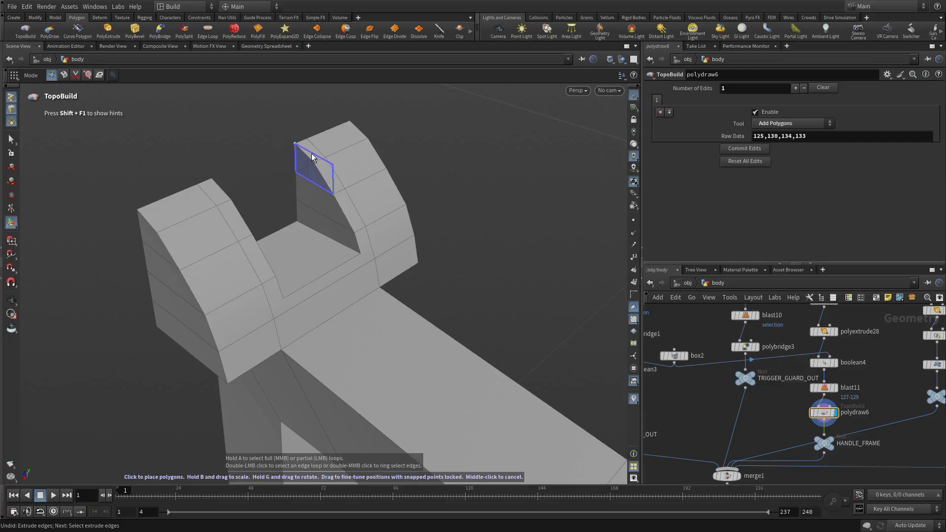
Split the face below the notch from both front floor corners to the neighbouring edge loop points
{"action": "left_click_drag", "start_coordinate": [377, 200], "coordinate": [266, 202], "text": "alt"}
{"action": "middle_click_drag", "start_coordinate": [266, 202], "coordinate": [276, 350], "text": "alt"}
{"action": "right_click_drag", "start_coordinate": [283, 394], "coordinate": [382, 364], "text": "alt"}
{"action": "left_click_drag", "start_coordinate": [383, 364], "coordinate": [306, 313], "text": "alt"}
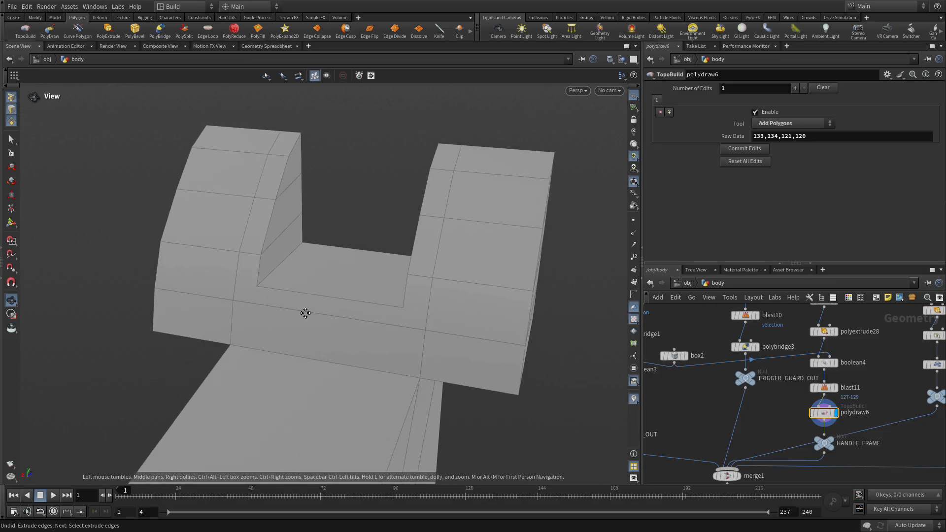
{"action": "left_click", "coordinate": [256, 285]}
{"action": "left_click", "coordinate": [232, 299]}
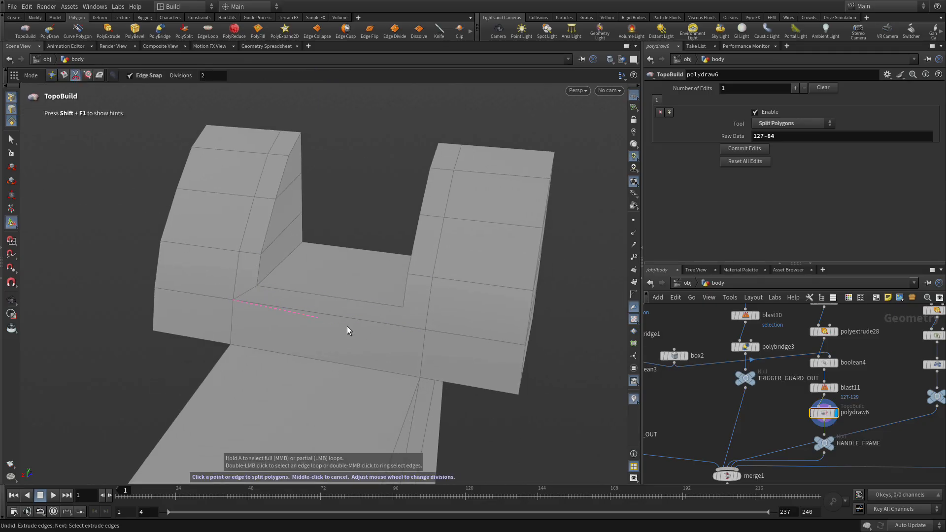
{"action": "left_click", "coordinate": [403, 308]}
Split the handle frame's opposite face from the notch's other floor corners to the adjacent edge loop points
{"action": "key", "text": "Escape"}
{"action": "left_click_drag", "start_coordinate": [306, 261], "coordinate": [578, 253]}
{"action": "key", "text": "Return"}
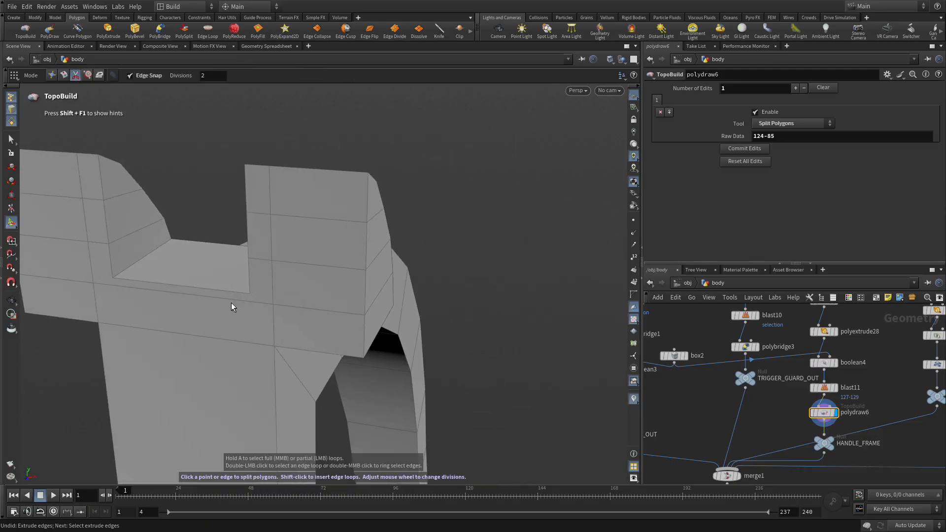
{"action": "left_click", "coordinate": [274, 306]}
{"action": "left_click", "coordinate": [94, 282]}
{"action": "left_click_drag", "start_coordinate": [339, 326], "coordinate": [138, 308], "text": "alt"}
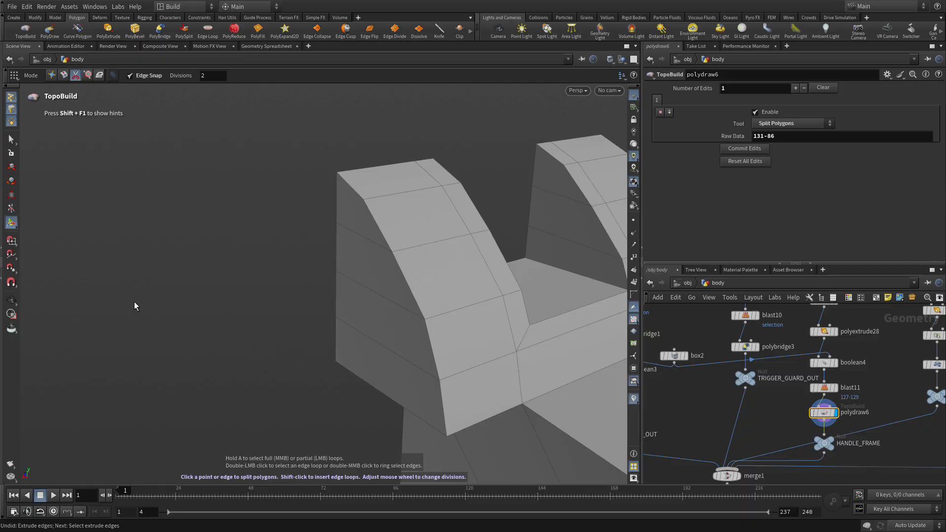
{"action": "key", "text": "shift+c"}
{"action": "key", "text": "Escape"}
{"action": "left_click_drag", "start_coordinate": [417, 327], "coordinate": [258, 246]}
{"action": "key", "text": "Return"}
{"action": "key", "text": "shift+c"}
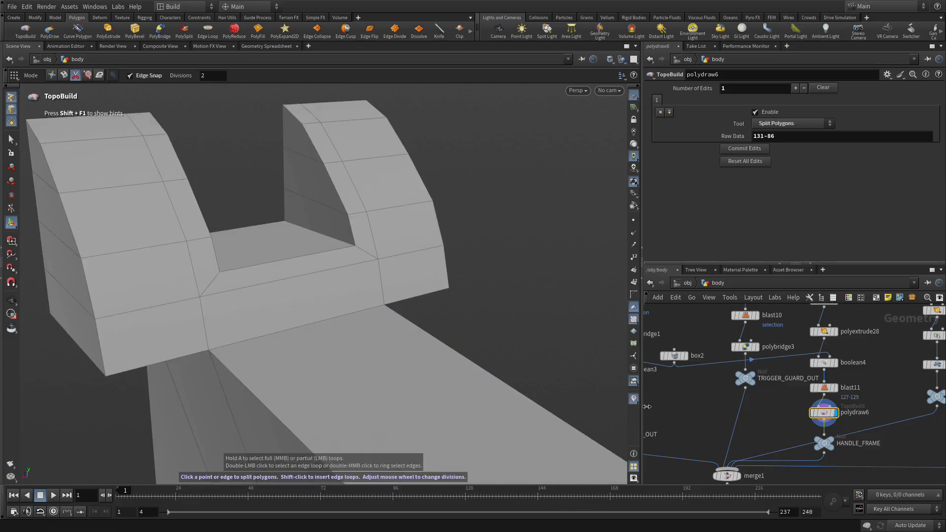
Select and display boolean3 in the body branch, with geometry selection active and the hammer slot in view
{"action": "middle_click_drag", "start_coordinate": [727, 412], "coordinate": [874, 429]}
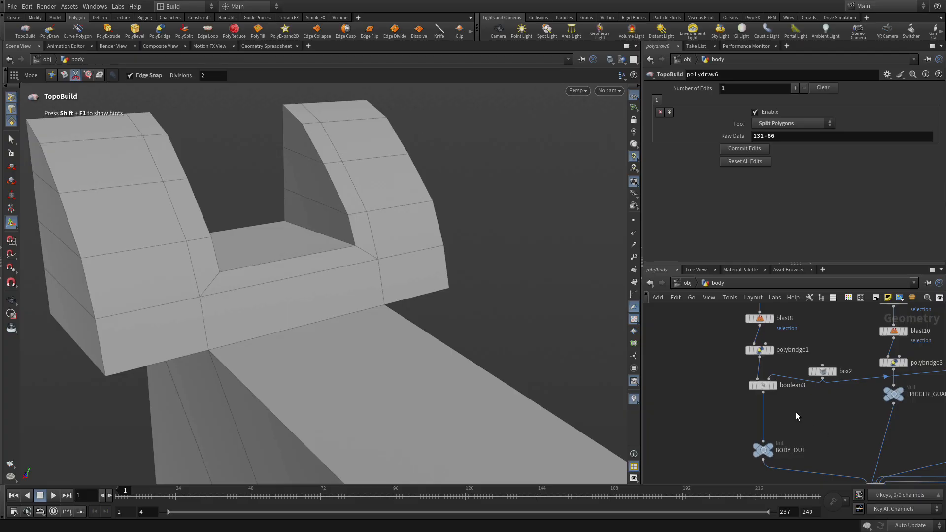
{"action": "left_click", "coordinate": [776, 385]}
{"action": "left_click", "coordinate": [764, 385]}
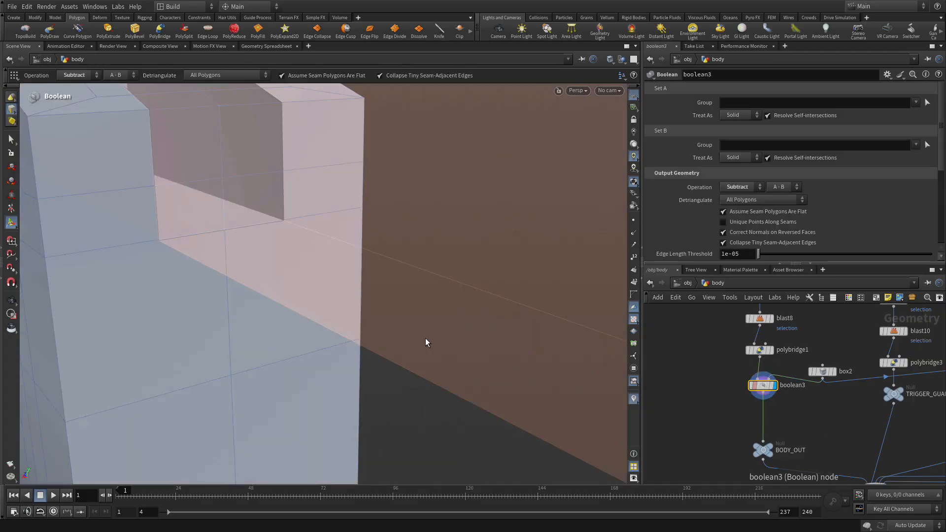
{"action": "key", "text": "Escape"}
{"action": "scroll", "coordinate": [294, 222], "scroll_direction": "down", "scroll_amount": 5}
{"action": "left_click_drag", "start_coordinate": [367, 188], "coordinate": [495, 376]}
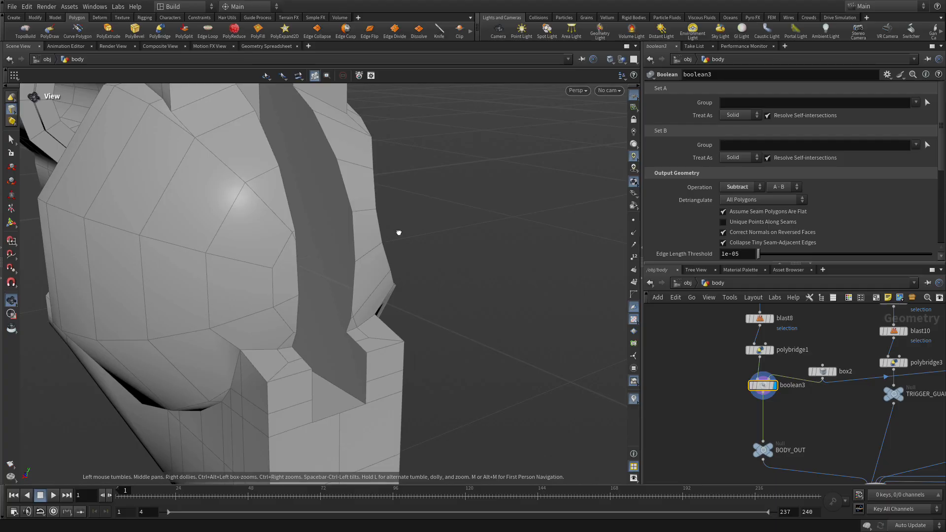
{"action": "left_click_drag", "start_coordinate": [400, 231], "coordinate": [246, 200]}
{"action": "key", "text": "Return"}
{"action": "left_click", "coordinate": [10, 141]}
Select all of the body's primitives and insert a PolyDraw node between boolean3 and BODY_OUT
{"action": "left_click_drag", "start_coordinate": [247, 300], "coordinate": [351, 334], "text": "alt"}
{"action": "right_click_drag", "start_coordinate": [351, 298], "coordinate": [172, 294], "text": "alt"}
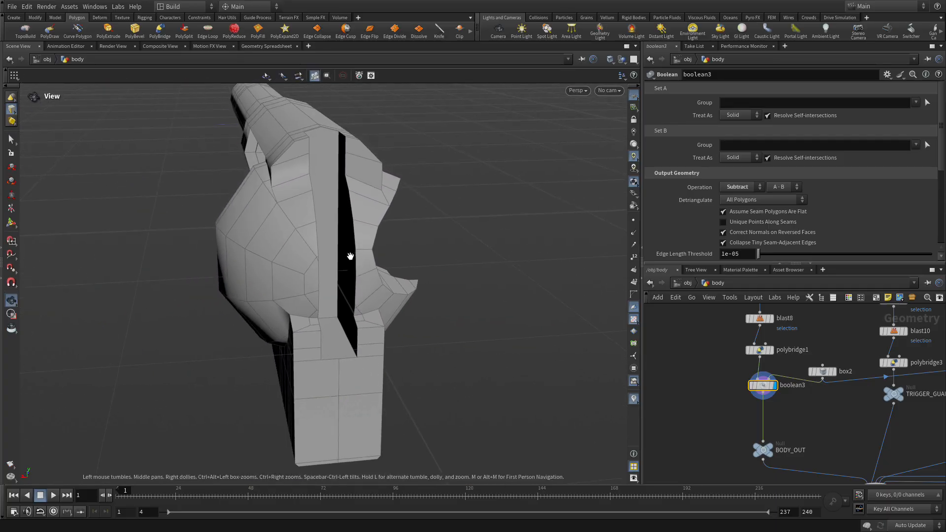
{"action": "left_click_drag", "start_coordinate": [323, 268], "coordinate": [268, 254], "text": "alt"}
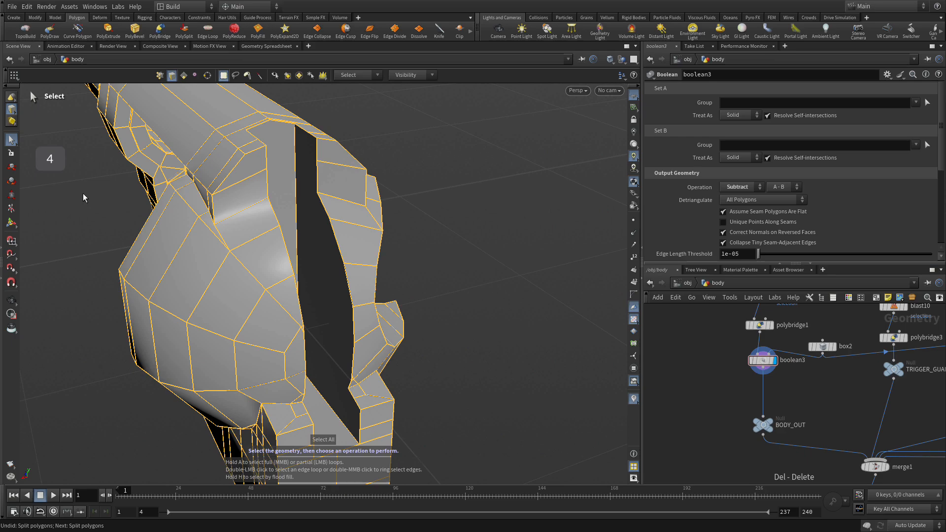
{"action": "key", "text": "4"}
{"action": "key", "text": "n"}
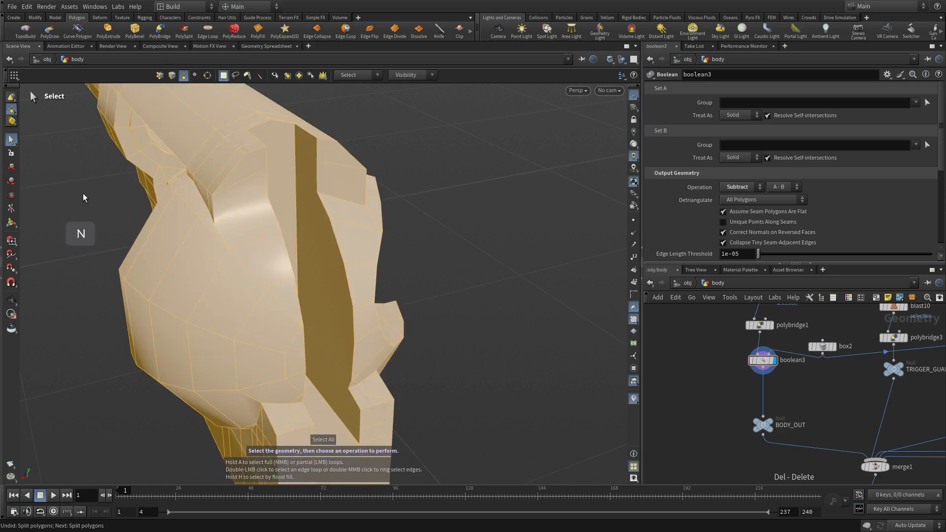
{"action": "key", "text": "Tab"}
{"action": "type", "text": "polydra"}
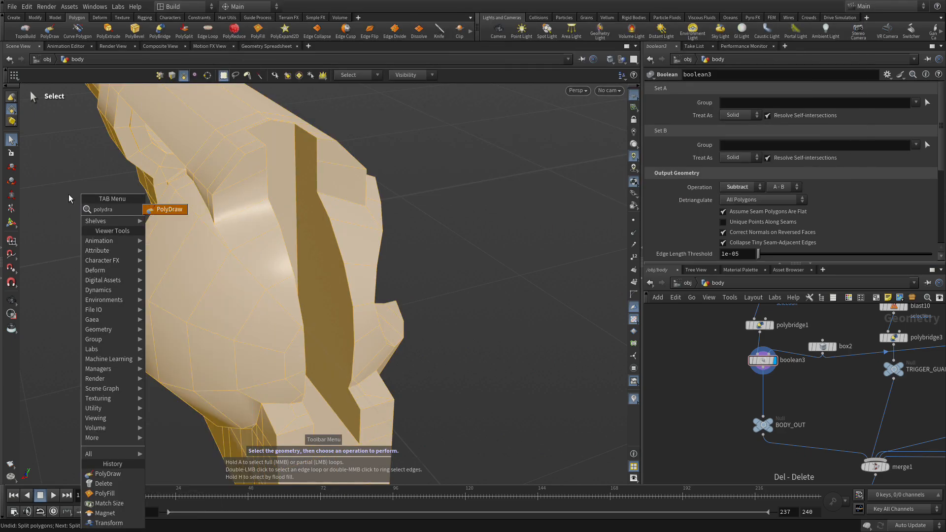
{"action": "key", "text": "Return"}
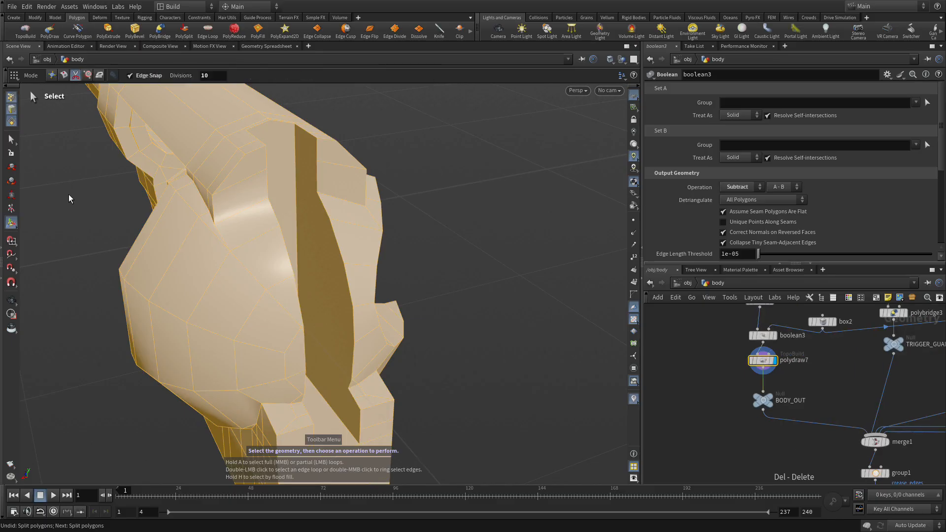
In split mode, connect both upper corners of the hammer slot to the neighbouring edge points on the body
{"action": "left_click_drag", "start_coordinate": [291, 148], "coordinate": [270, 167], "text": "alt"}
{"action": "right_click_drag", "start_coordinate": [277, 148], "coordinate": [386, 78], "text": "alt"}
{"action": "middle_click_drag", "start_coordinate": [338, 153], "coordinate": [365, 315], "text": "alt"}
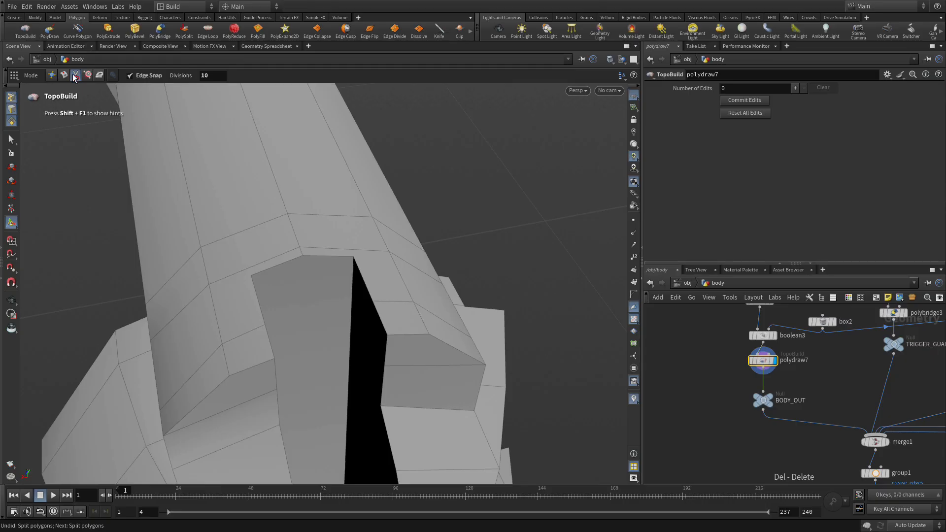
{"action": "left_click", "coordinate": [75, 75]}
{"action": "left_click", "coordinate": [208, 285]}
{"action": "left_click", "coordinate": [251, 276]}
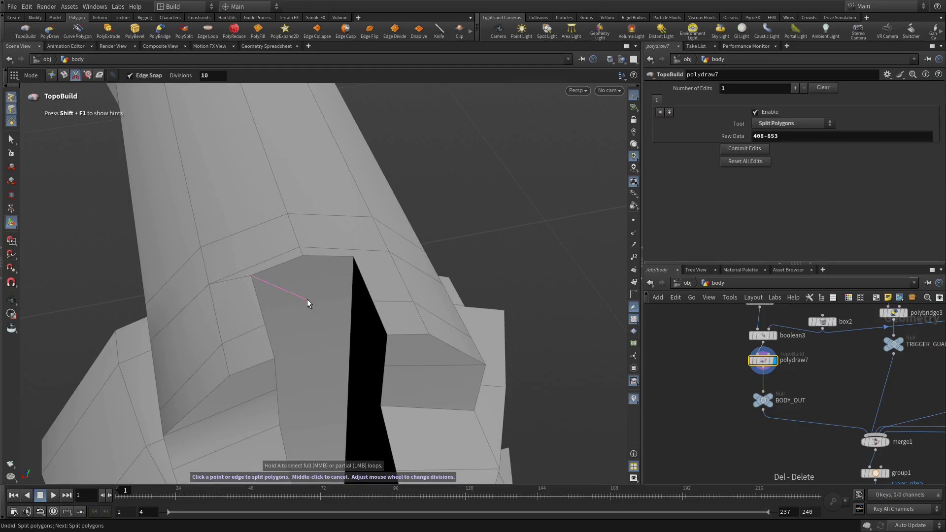
{"action": "left_click", "coordinate": [353, 258]}
{"action": "middle_click", "coordinate": [298, 268]}
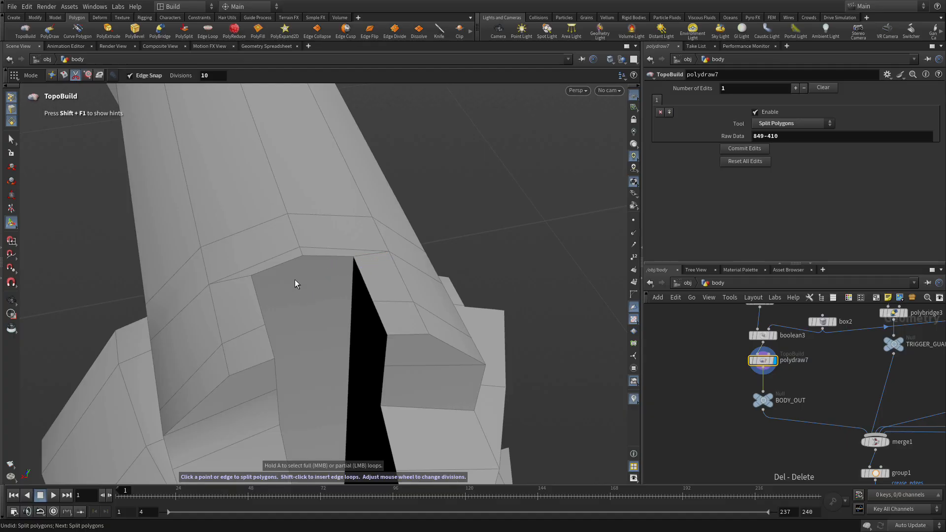
Set the split divisions to 2 and split the slot's back wall and floor down the middle to the body's centre edge
{"action": "key", "text": "Escape"}
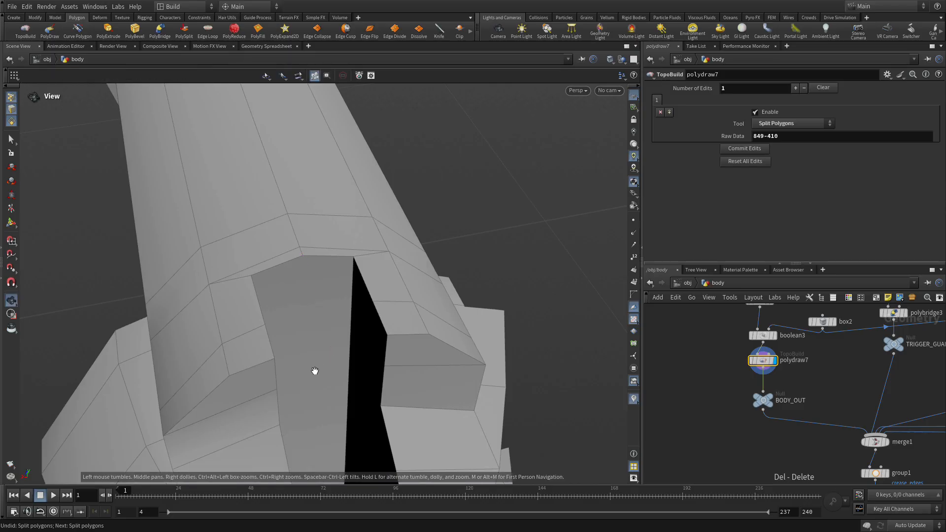
{"action": "left_click_drag", "start_coordinate": [316, 372], "coordinate": [298, 190]}
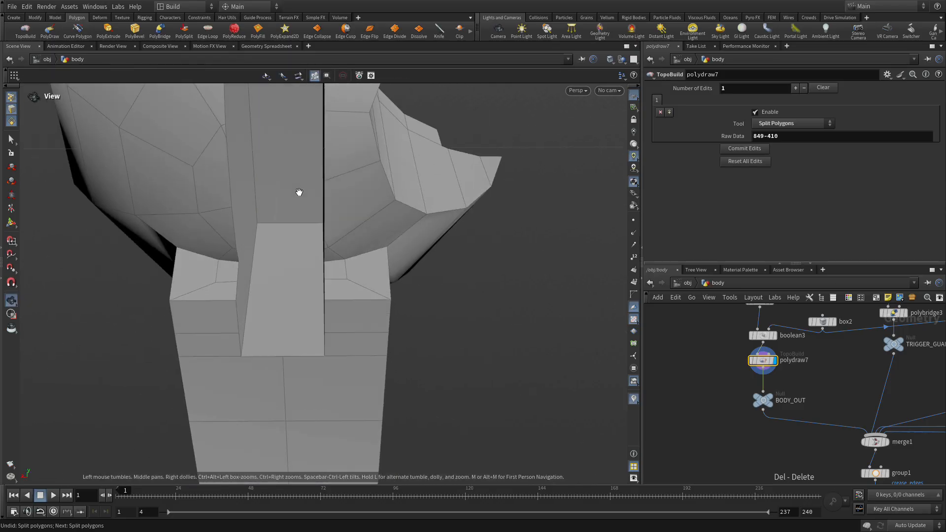
{"action": "key", "text": "Return"}
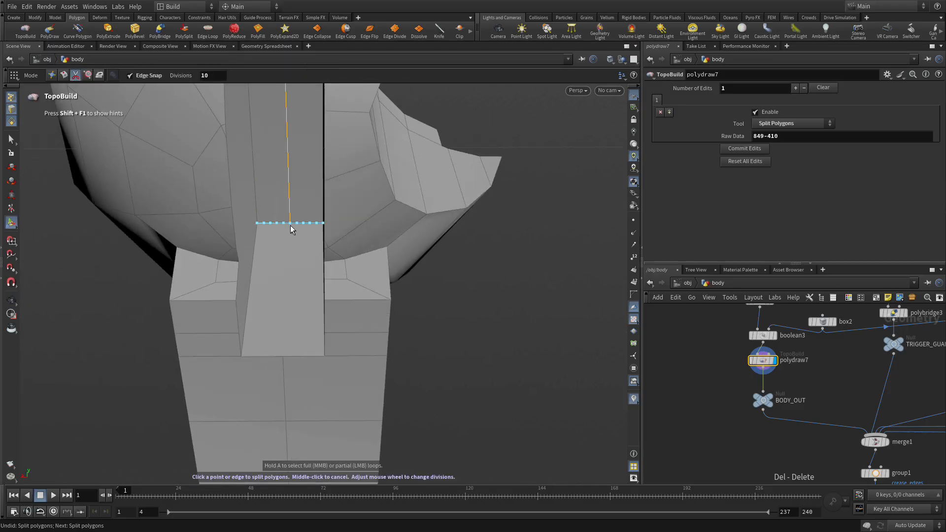
{"action": "scroll", "coordinate": [291, 228], "scroll_direction": "down", "scroll_amount": 6}
{"action": "left_click", "coordinate": [290, 223]}
{"action": "left_click", "coordinate": [284, 355]}
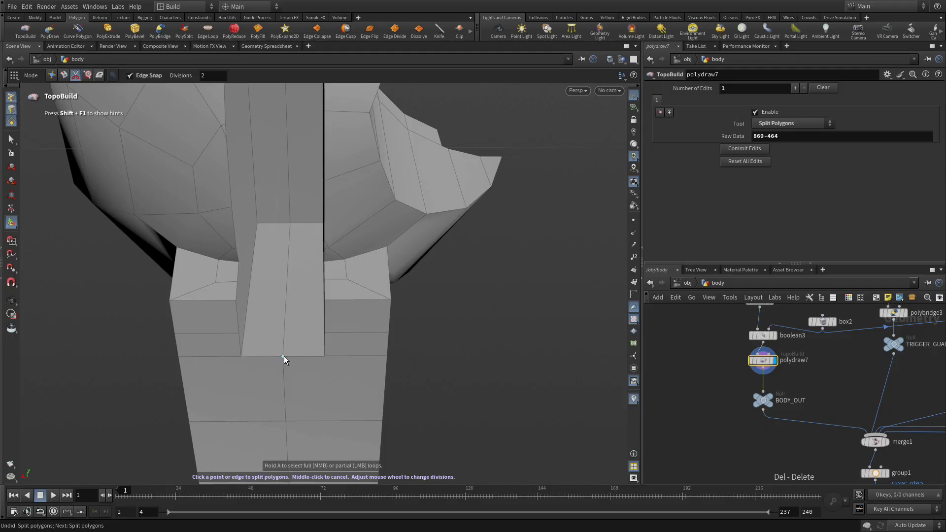
Set the split divisions to 10 and split the slot's left side wall from its outer edge point to the back wall's corner edge
{"action": "key", "text": "Escape"}
{"action": "left_click_drag", "start_coordinate": [321, 325], "coordinate": [289, 303]}
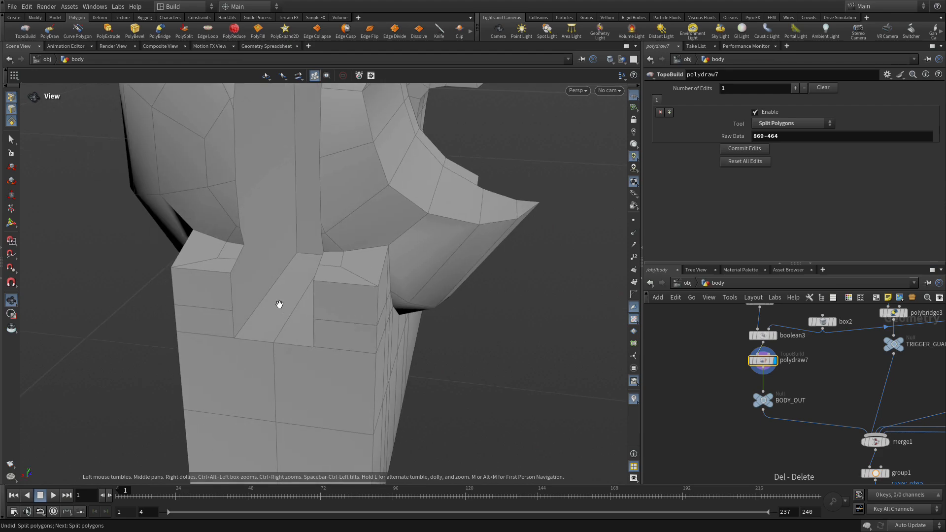
{"action": "key", "text": "Return"}
{"action": "left_click", "coordinate": [232, 311]}
{"action": "scroll", "coordinate": [297, 231], "scroll_direction": "down", "scroll_amount": 1}
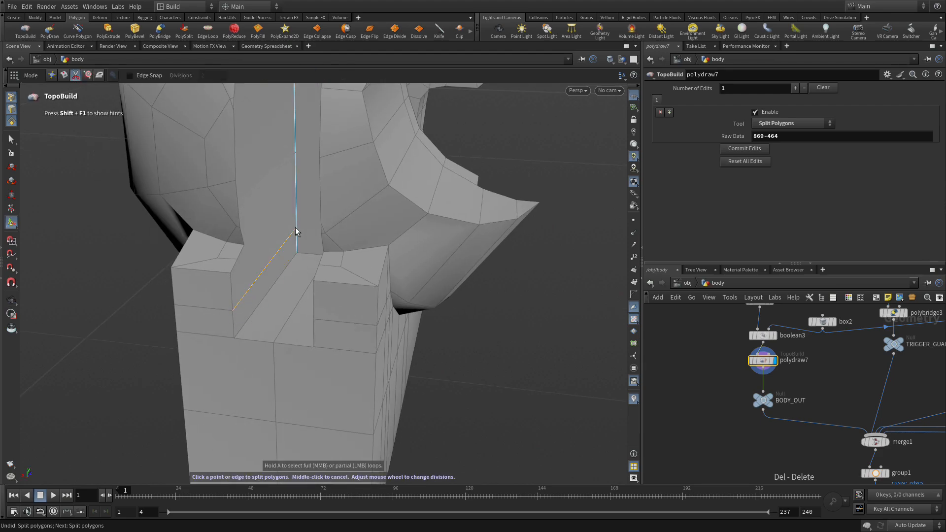
{"action": "scroll", "coordinate": [297, 232], "scroll_direction": "up", "scroll_amount": 8}
{"action": "left_click", "coordinate": [297, 222]}
{"action": "left_click_drag", "start_coordinate": [324, 244], "coordinate": [365, 246], "text": "alt"}
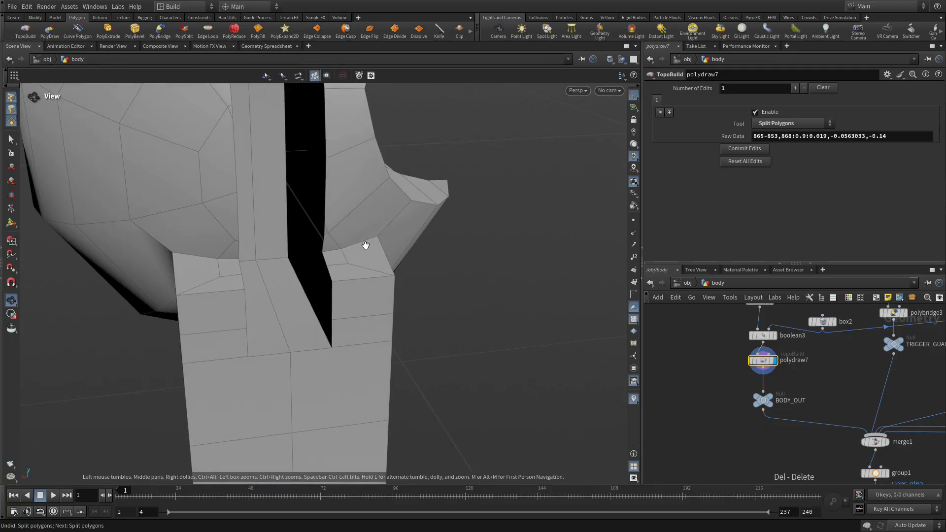
{"action": "left_click", "coordinate": [288, 222]}
{"action": "left_click_drag", "start_coordinate": [322, 284], "coordinate": [283, 247], "text": "alt"}
{"action": "key", "text": "ctrl+z"}
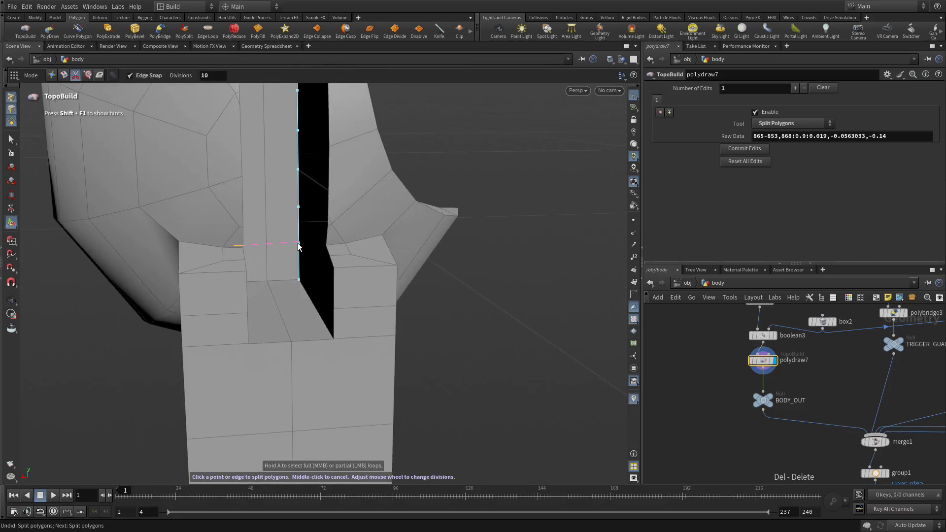
{"action": "left_click_drag", "start_coordinate": [296, 244], "coordinate": [226, 258], "text": "alt"}
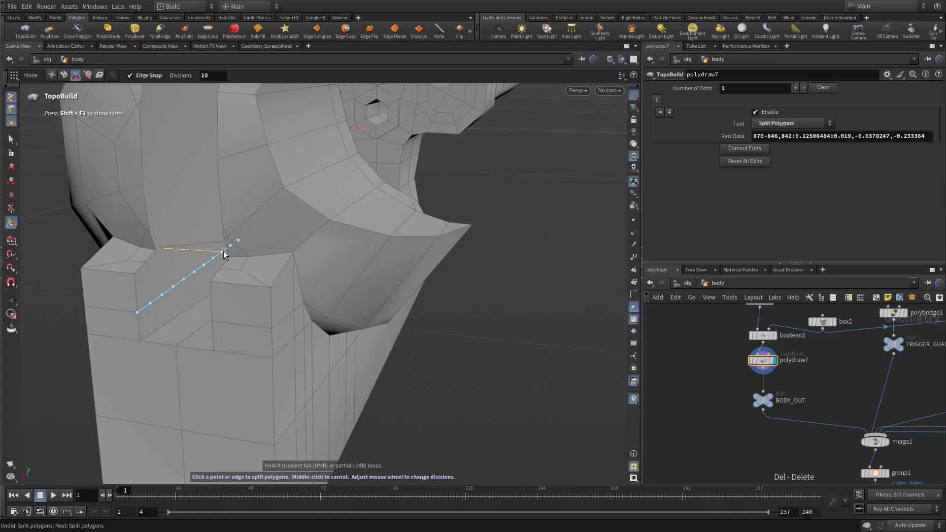
{"action": "right_click_drag", "start_coordinate": [162, 248], "coordinate": [369, 204], "text": "alt"}
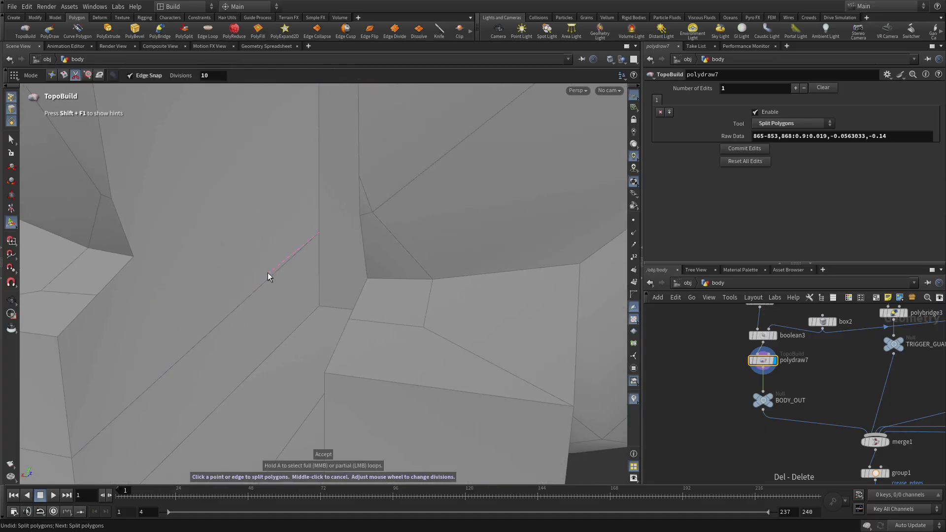
{"action": "middle_click", "coordinate": [258, 260]}
Continue the split across the slot's back wall and along the right side wall to its outer edge point
{"action": "left_click_drag", "start_coordinate": [258, 259], "coordinate": [293, 232], "text": "alt"}
{"action": "left_click", "coordinate": [289, 226]}
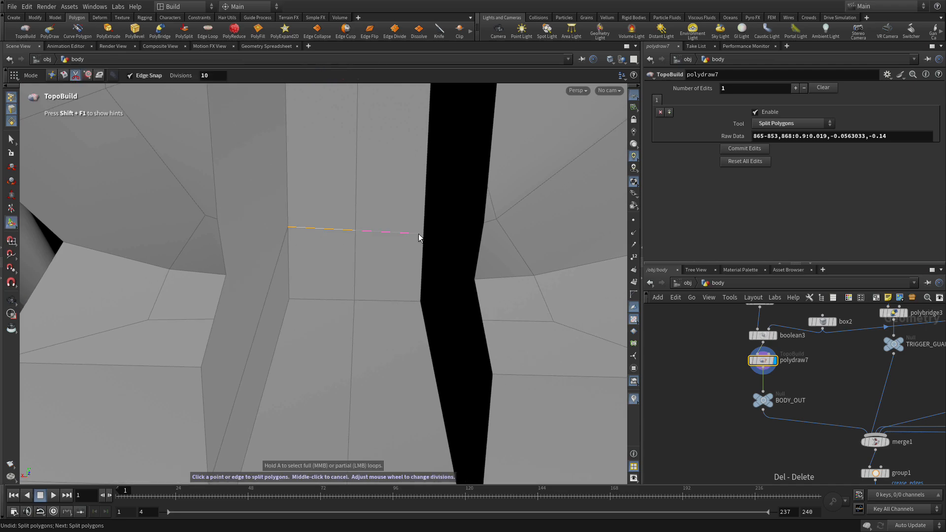
{"action": "left_click", "coordinate": [424, 229]}
{"action": "key", "text": "Escape"}
{"action": "left_click_drag", "start_coordinate": [386, 270], "coordinate": [428, 263]}
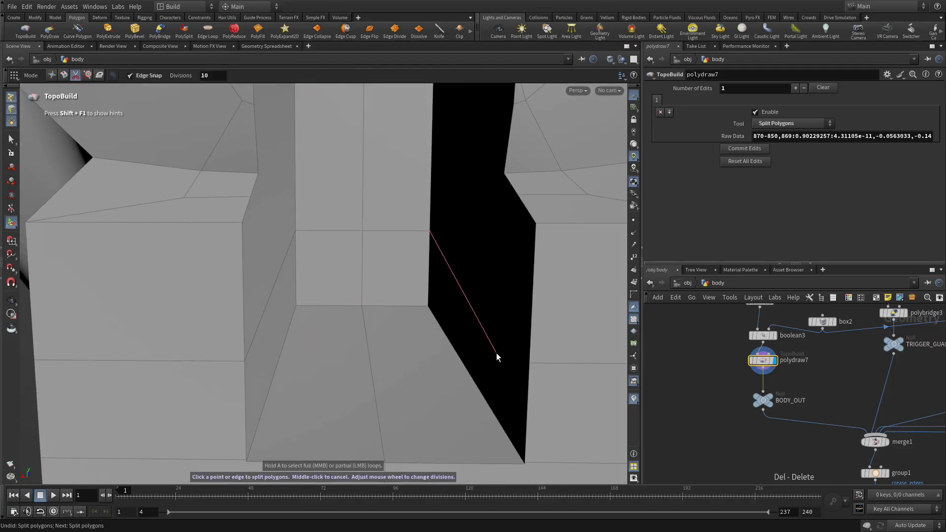
{"action": "left_click", "coordinate": [527, 366]}
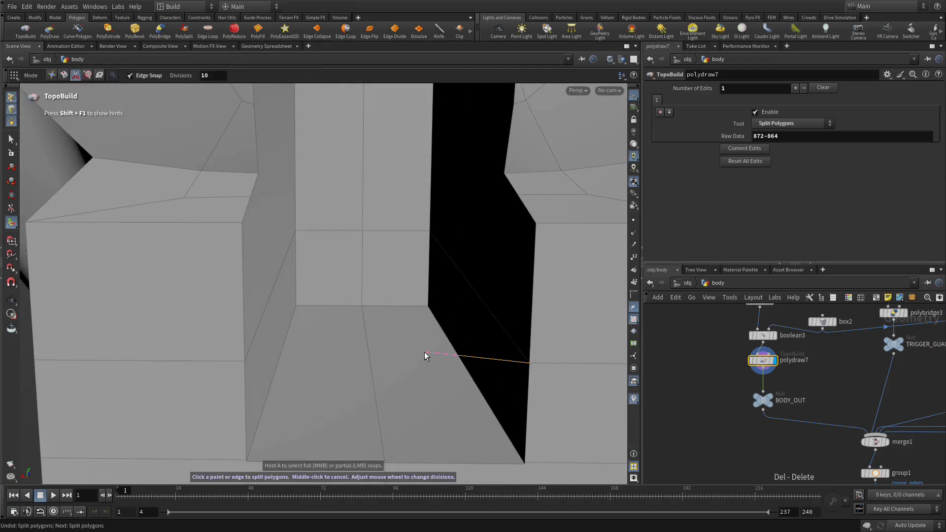
{"action": "middle_click", "coordinate": [399, 347]}
Split a second line from the slot's upper left body corner across the back wall to the matching corner on the right wall
{"action": "middle_click_drag", "start_coordinate": [372, 234], "coordinate": [346, 323]}
{"action": "left_click_drag", "start_coordinate": [323, 279], "coordinate": [150, 318]}
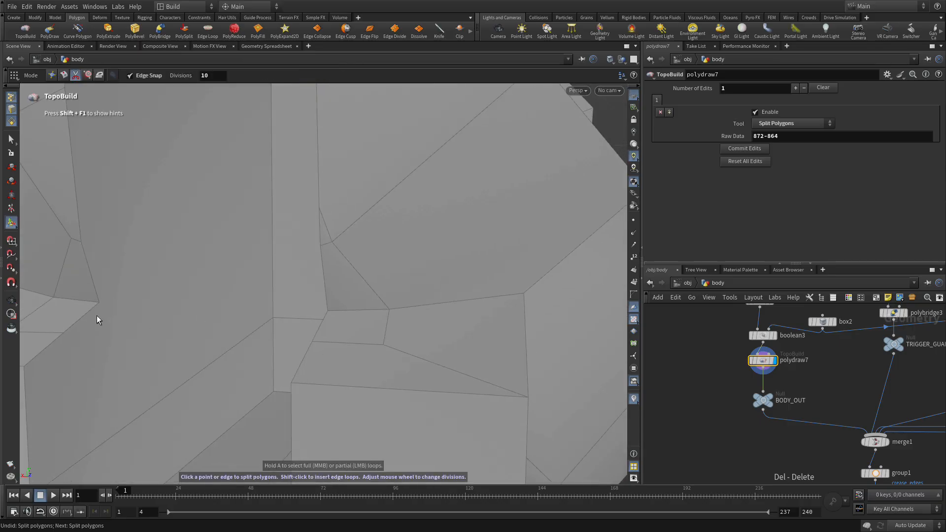
{"action": "left_click", "coordinate": [101, 300]}
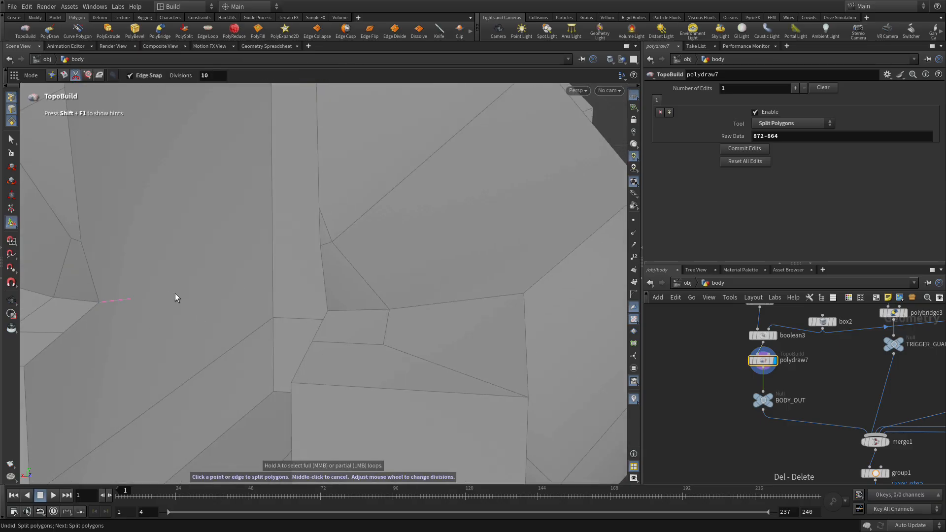
{"action": "left_click", "coordinate": [273, 248]}
{"action": "key", "text": "space"}
{"action": "left_click_drag", "start_coordinate": [273, 247], "coordinate": [292, 280]}
{"action": "key", "text": "Return"}
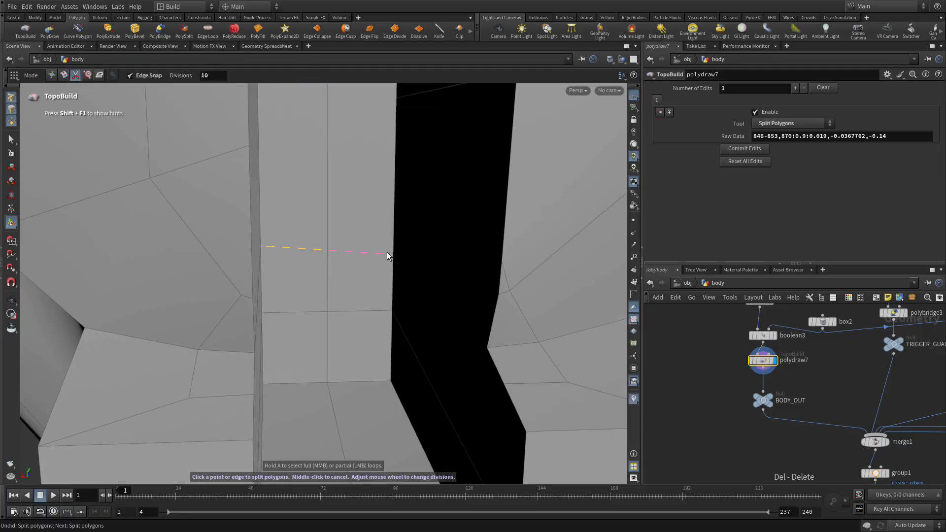
{"action": "left_click", "coordinate": [394, 247]}
{"action": "middle_click_drag", "start_coordinate": [429, 378], "coordinate": [470, 315], "text": "alt"}
{"action": "left_click", "coordinate": [519, 307]}
{"action": "middle_click", "coordinate": [430, 313]}
Split the left side wall vertically from its upper body corner down to the slot's floor edge
{"action": "left_click_drag", "start_coordinate": [430, 313], "coordinate": [262, 211], "text": "alt"}
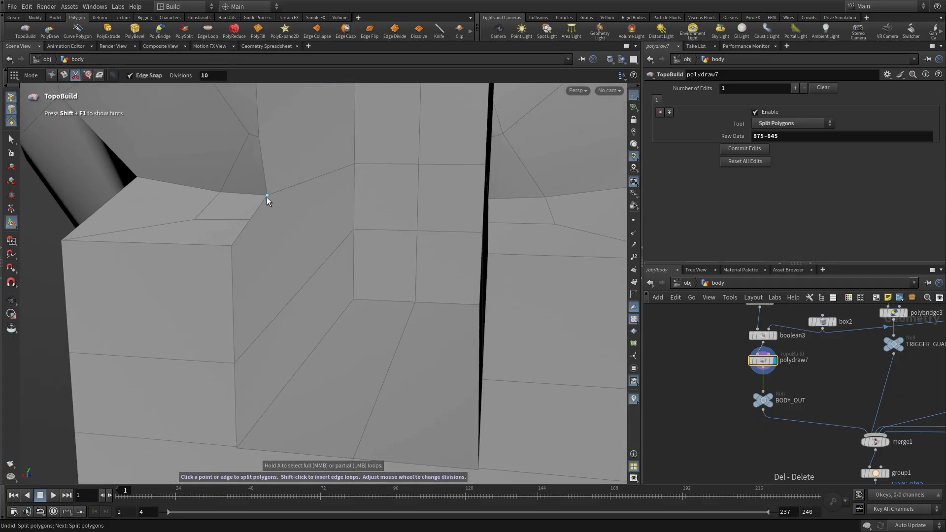
{"action": "left_click", "coordinate": [267, 196]}
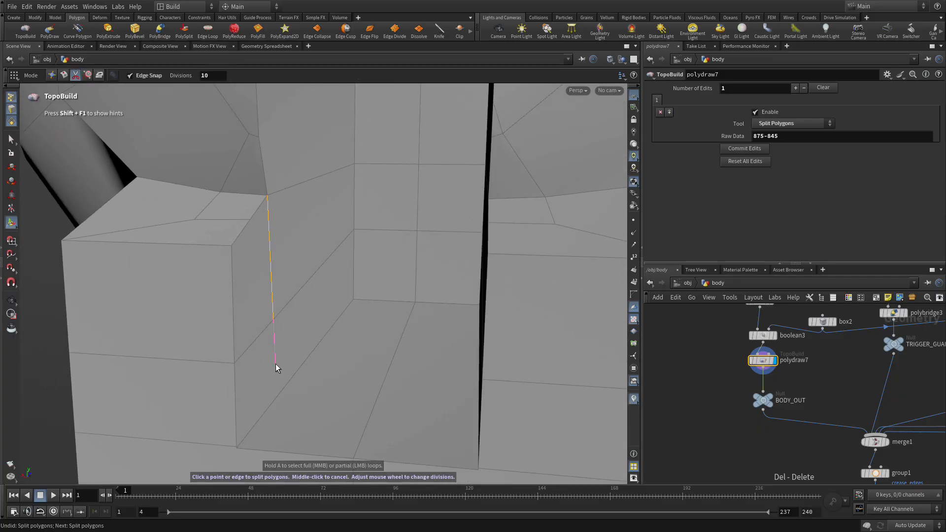
{"action": "left_click", "coordinate": [282, 397]}
{"action": "left_click_drag", "start_coordinate": [332, 391], "coordinate": [395, 397], "text": "alt"}
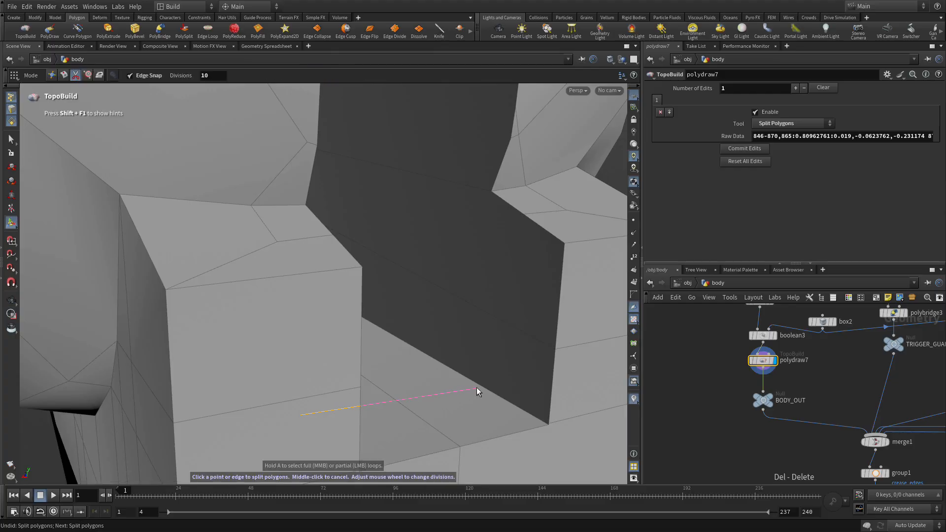
{"action": "left_click_drag", "start_coordinate": [456, 383], "coordinate": [390, 384], "text": "alt"}
{"action": "middle_click", "coordinate": [387, 390]}
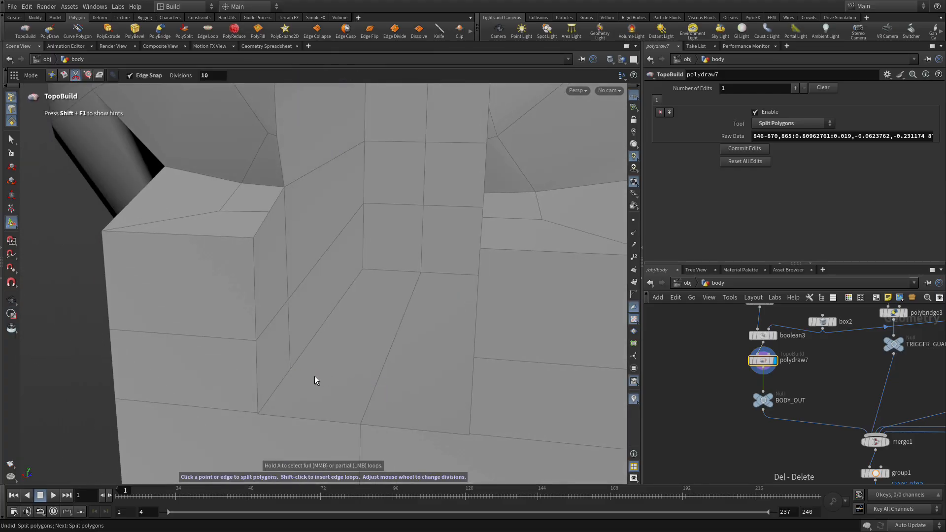
{"action": "left_click", "coordinate": [290, 370]}
{"action": "left_click_drag", "start_coordinate": [398, 379], "coordinate": [446, 368], "text": "alt"}
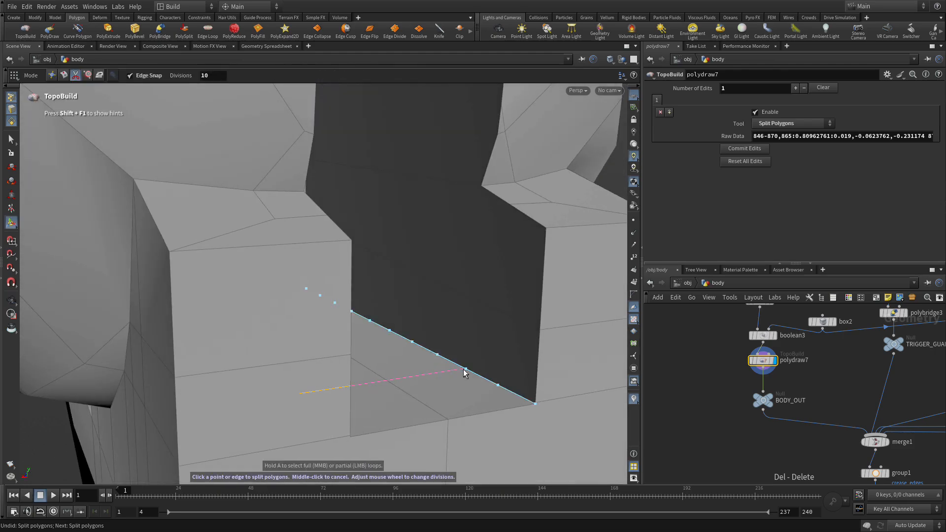
{"action": "left_click", "coordinate": [466, 369]}
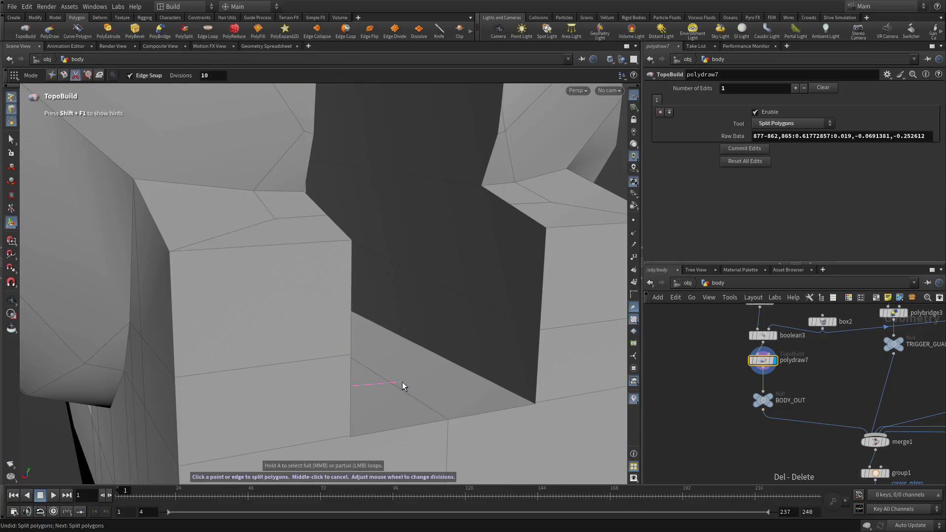
{"action": "left_click_drag", "start_coordinate": [401, 380], "coordinate": [363, 356], "text": "alt"}
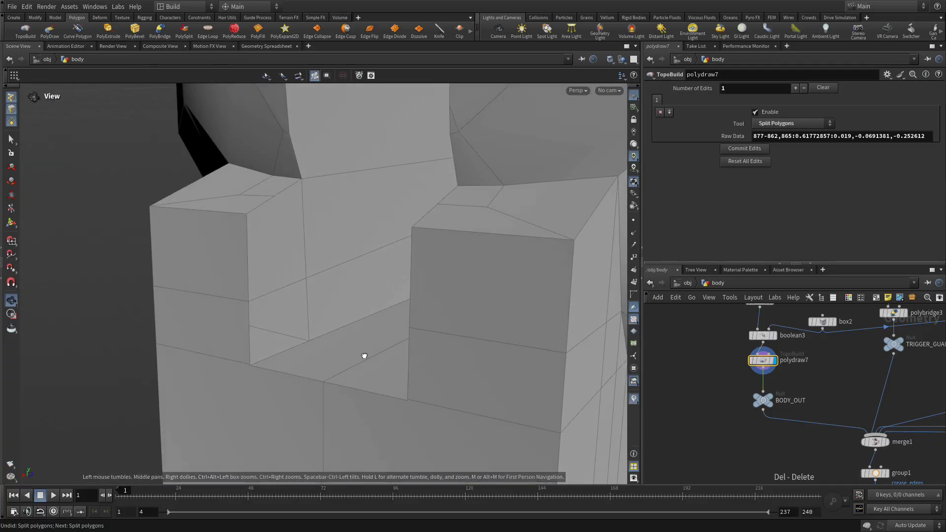
{"action": "left_click", "coordinate": [298, 338]}
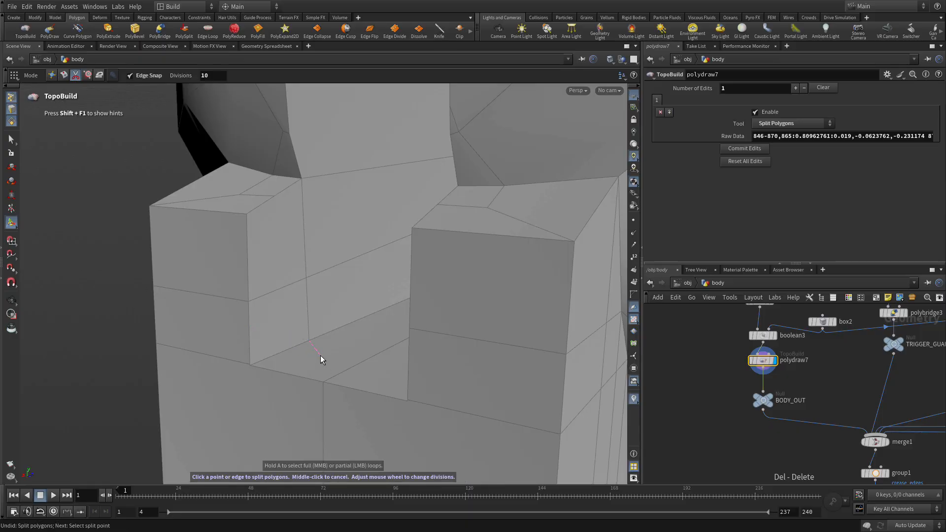
{"action": "middle_click", "coordinate": [318, 356]}
{"action": "left_click_drag", "start_coordinate": [308, 341], "coordinate": [437, 376], "text": "alt"}
{"action": "left_click", "coordinate": [261, 356]}
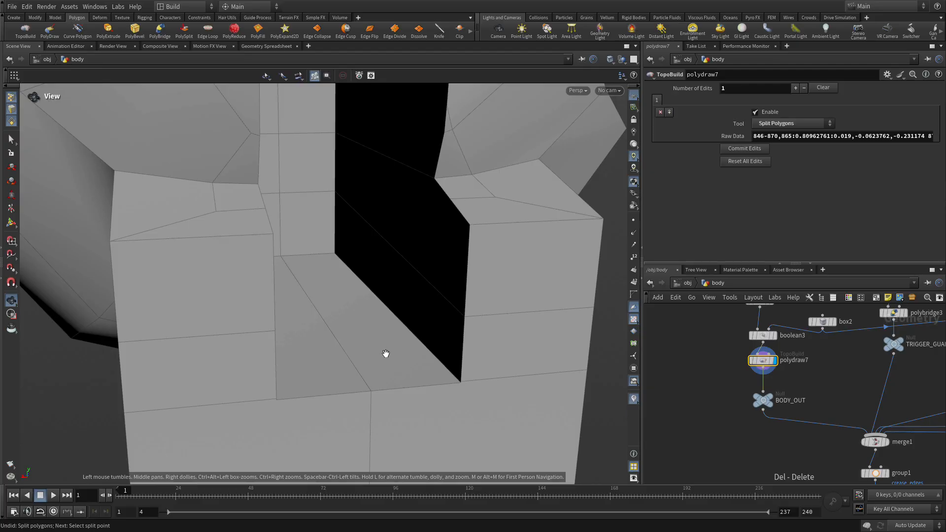
Split the slot's right side wall vertically from the point on its top edge down to the floor edge
{"action": "key", "text": "Escape"}
{"action": "left_click_drag", "start_coordinate": [433, 338], "coordinate": [492, 342]}
{"action": "key", "text": "Return"}
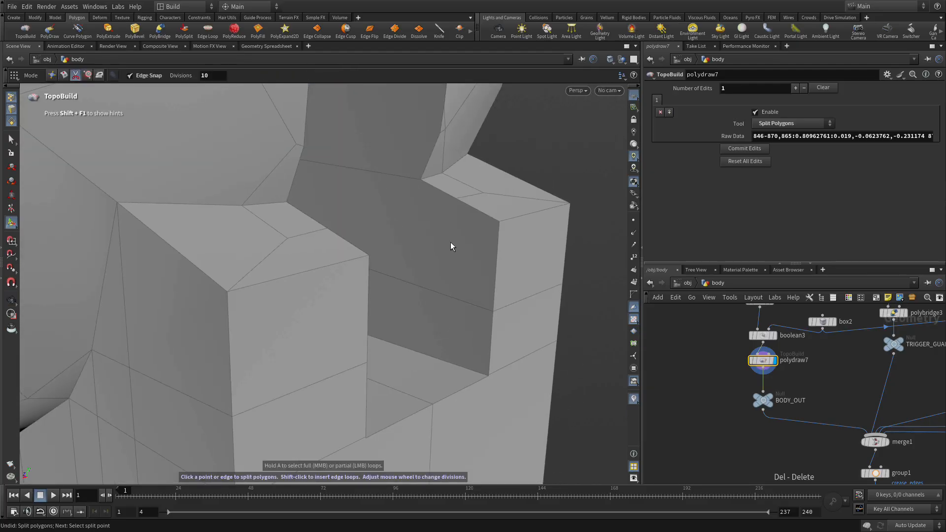
{"action": "left_click", "coordinate": [456, 199]}
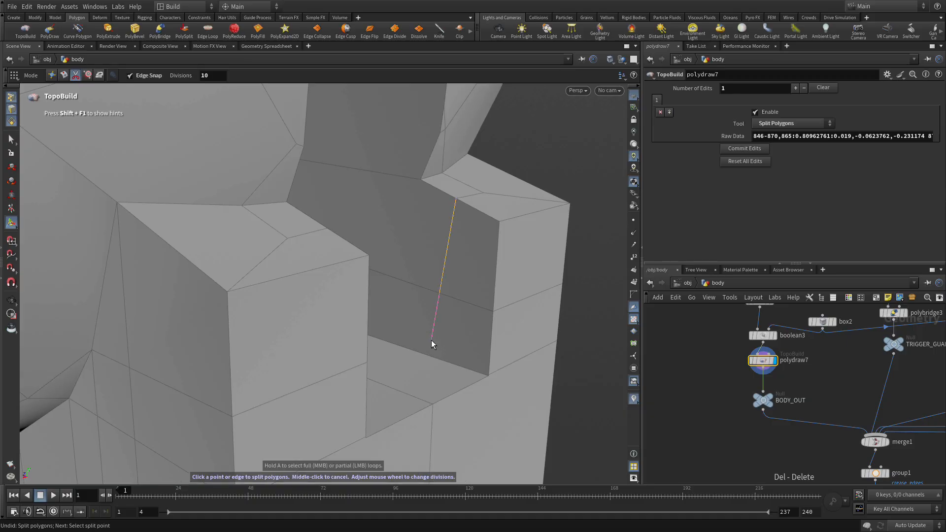
{"action": "left_click", "coordinate": [442, 363]}
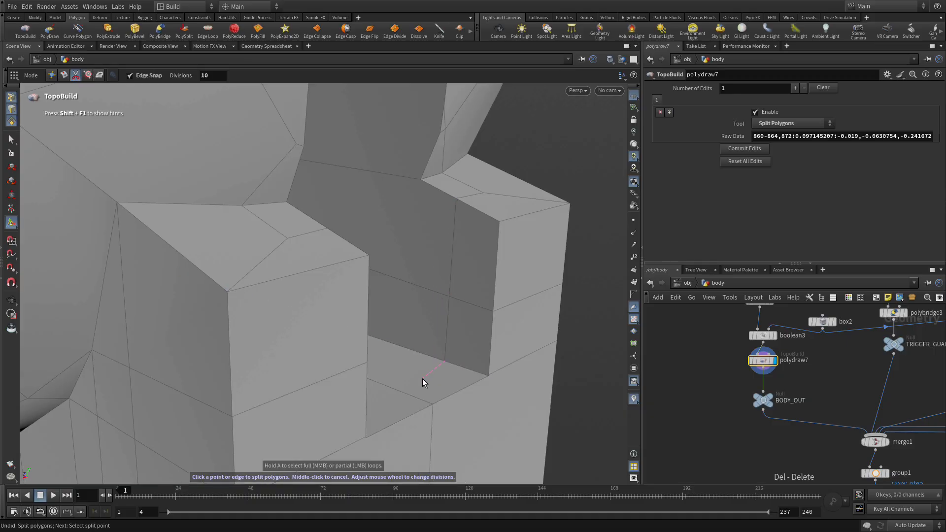
Add a second vertical split on the right side wall, from the upper body corner down to the floor edge
{"action": "key", "text": "Escape"}
{"action": "left_click_drag", "start_coordinate": [437, 387], "coordinate": [424, 329]}
{"action": "key", "text": "Return"}
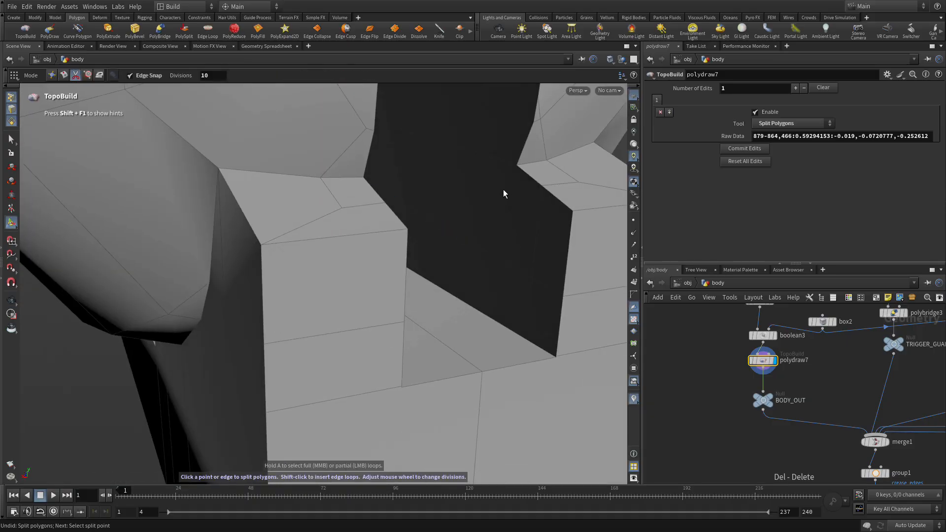
{"action": "left_click", "coordinate": [516, 164]}
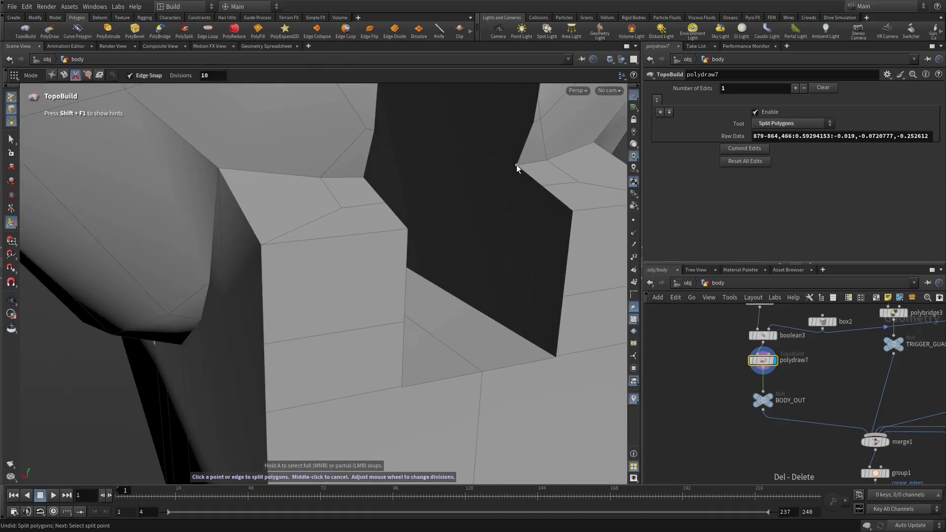
{"action": "left_click", "coordinate": [498, 324]}
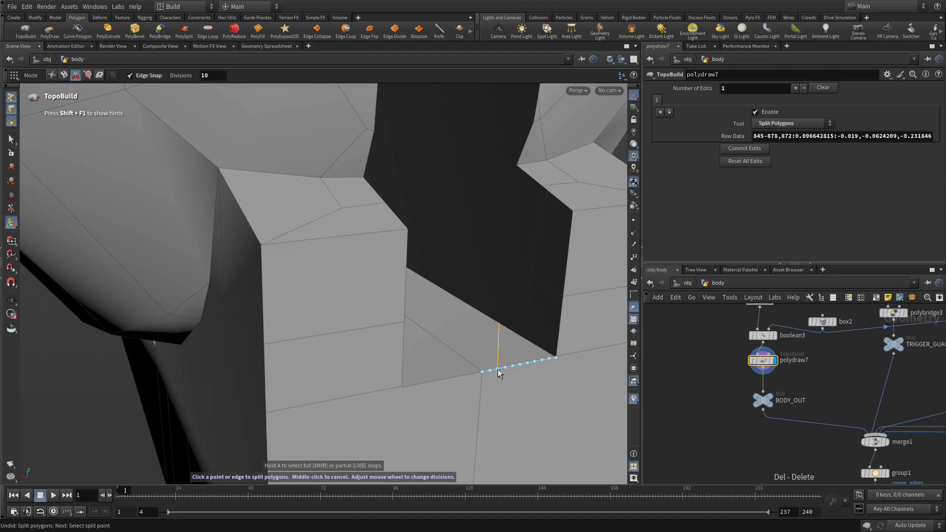
Split the slot's floor crosswise through the center edge, joining the rear vertical splits of both side walls
{"action": "left_click_drag", "start_coordinate": [491, 327], "coordinate": [460, 327], "text": "alt"}
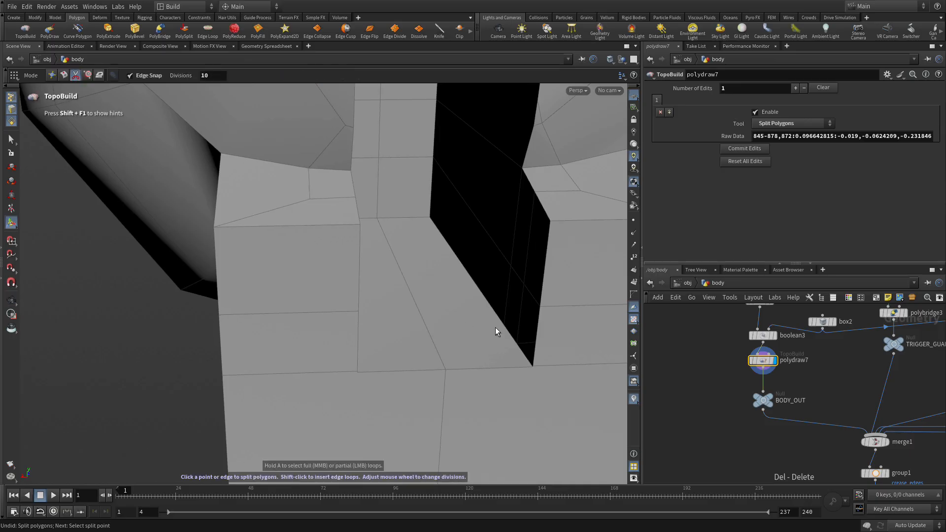
{"action": "left_click", "coordinate": [425, 325]}
{"action": "mouse_move", "coordinate": [395, 333]}
{"action": "left_mouse_down", "text": "alt"}
{"action": "mouse_move", "coordinate": [321, 323]}
{"action": "mouse_move", "coordinate": [386, 333]}
{"action": "left_mouse_up", "text": "alt"}
{"action": "left_click", "coordinate": [368, 323]}
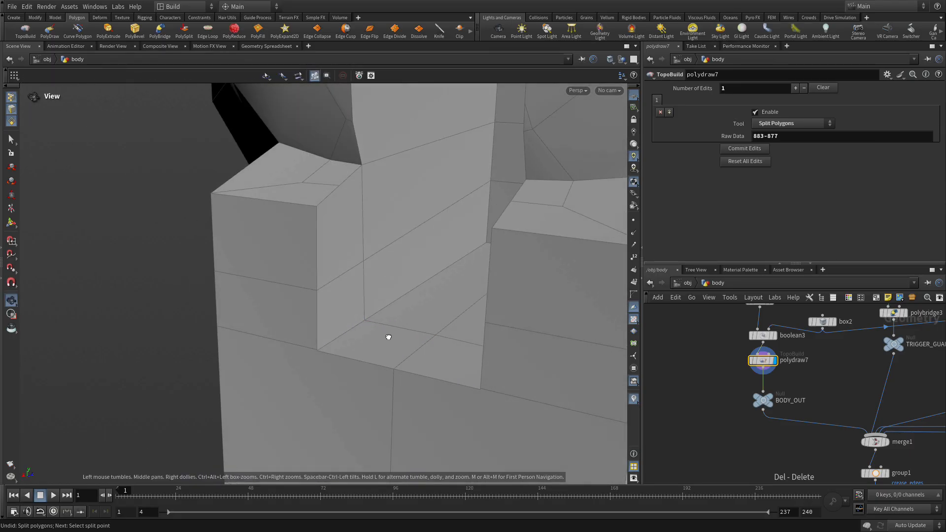
Split the left side wall down from its top edge point and continue across the floor to the right wall's front vertical split
{"action": "left_click", "coordinate": [339, 185]}
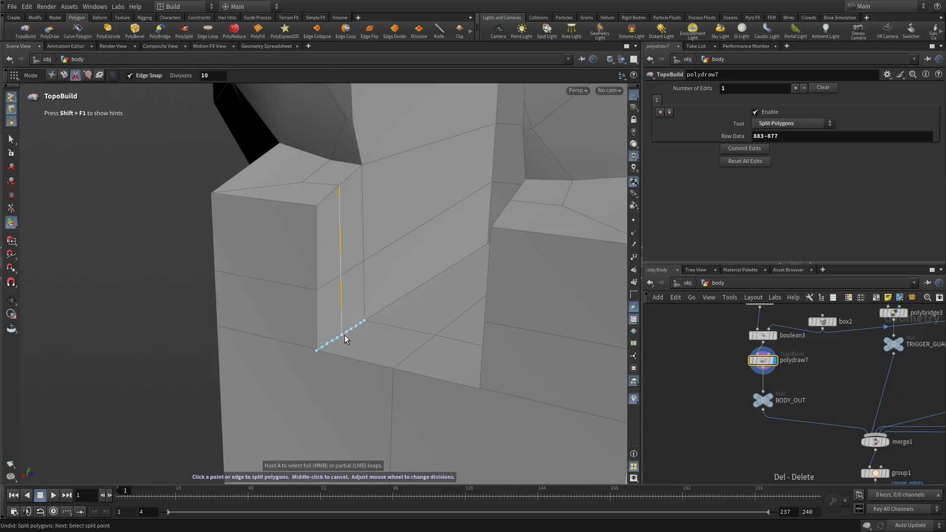
{"action": "left_click", "coordinate": [343, 337]}
{"action": "left_click", "coordinate": [416, 357]}
{"action": "left_click_drag", "start_coordinate": [416, 359], "coordinate": [480, 335], "text": "alt"}
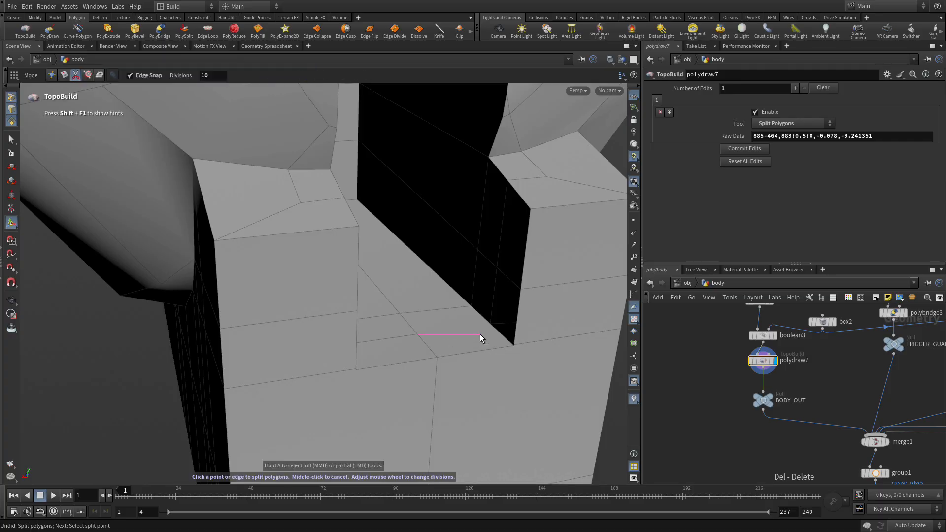
{"action": "left_click", "coordinate": [490, 324]}
Split horizontally across the slot's left wall, rear wall and right wall at the height of the upper body edge
{"action": "middle_click_drag", "start_coordinate": [424, 262], "coordinate": [471, 413], "text": "alt"}
{"action": "left_click_drag", "start_coordinate": [466, 332], "coordinate": [453, 393], "text": "alt"}
{"action": "left_click_drag", "start_coordinate": [428, 175], "coordinate": [378, 307], "text": "alt"}
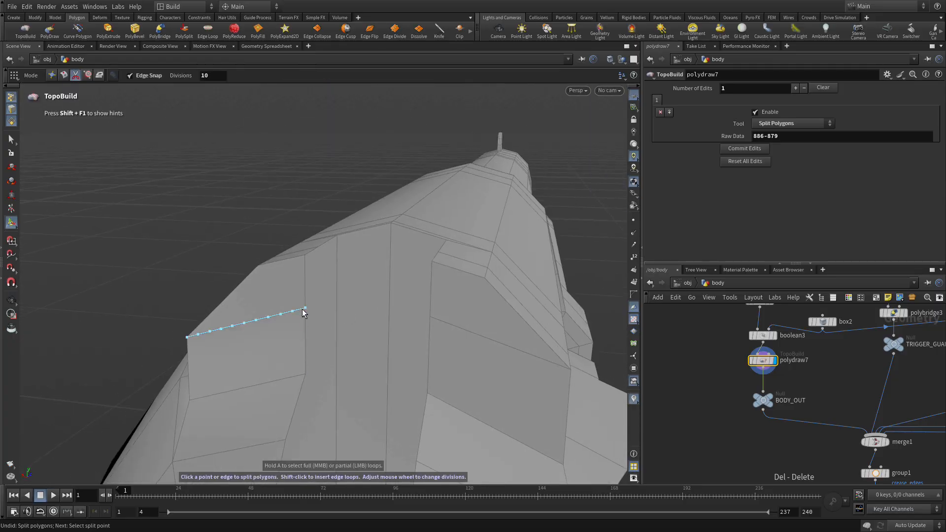
{"action": "left_click", "coordinate": [336, 283]}
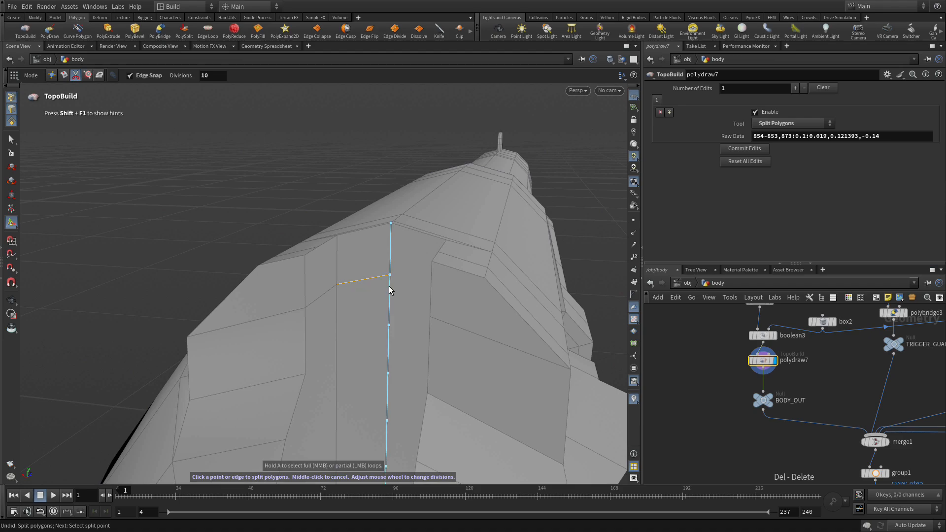
{"action": "left_click", "coordinate": [389, 283]}
{"action": "left_click_drag", "start_coordinate": [389, 282], "coordinate": [437, 282], "text": "alt"}
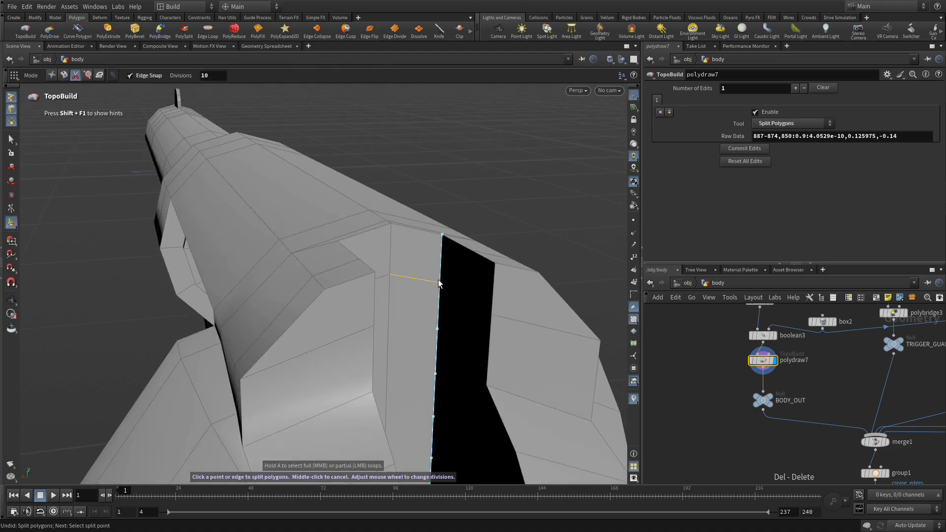
{"action": "left_click", "coordinate": [439, 282]}
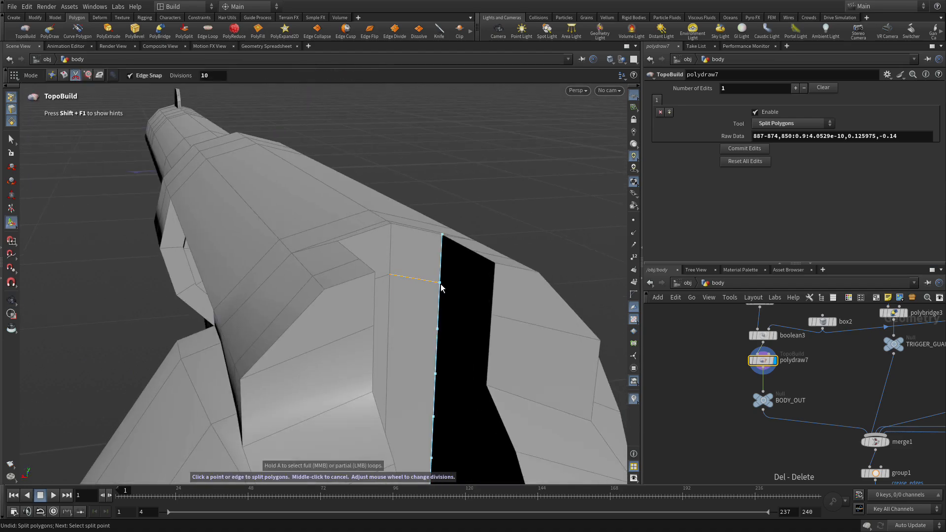
{"action": "left_click", "coordinate": [491, 314]}
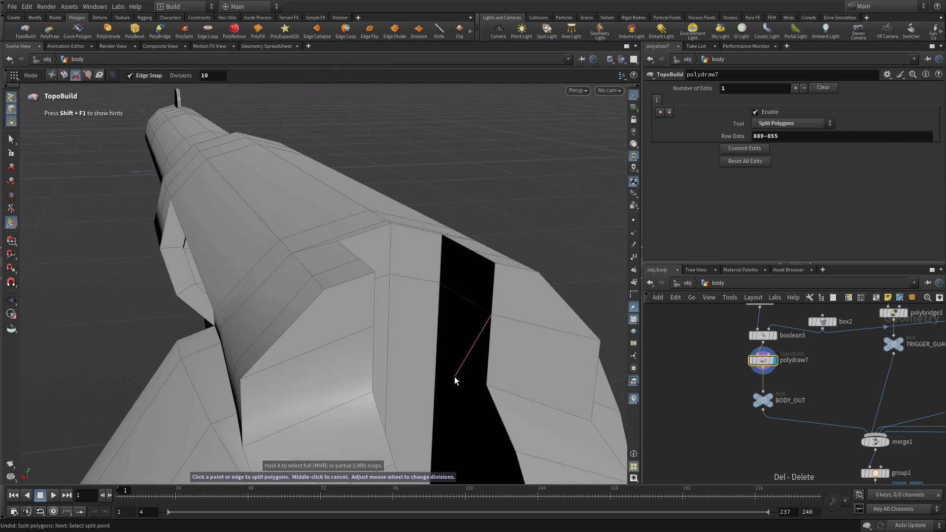
Add a second horizontal split across the slot's right, rear and left walls, joining the corner points where the slot's outer edges bend
{"action": "left_click", "coordinate": [488, 385]}
{"action": "left_click", "coordinate": [435, 366]}
{"action": "left_click_drag", "start_coordinate": [436, 366], "coordinate": [374, 360]}
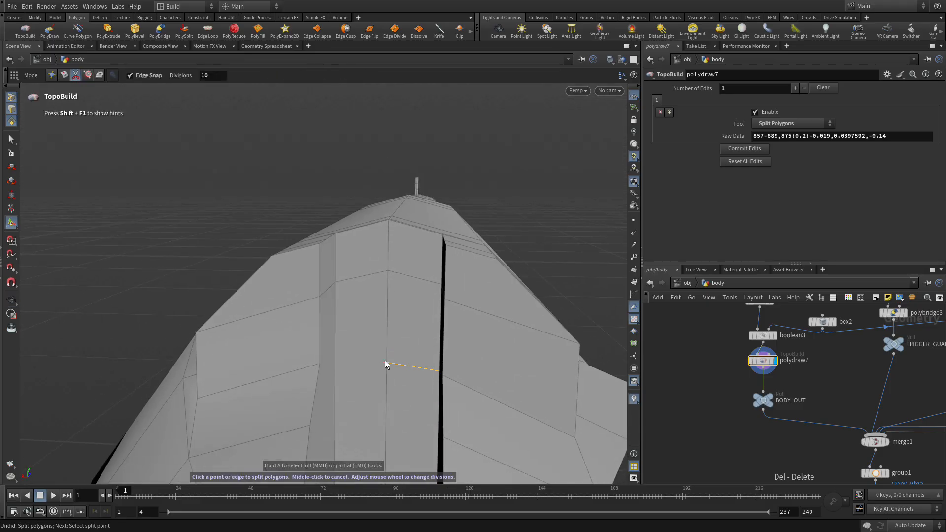
{"action": "left_click", "coordinate": [320, 364]}
{"action": "middle_click", "coordinate": [355, 401]}
Split the left and right side walls from the next outer edge points down the body to the rear wall's corners
{"action": "middle_click_drag", "start_coordinate": [374, 422], "coordinate": [346, 304], "text": "alt"}
{"action": "left_click", "coordinate": [280, 280]}
{"action": "left_click", "coordinate": [311, 324]}
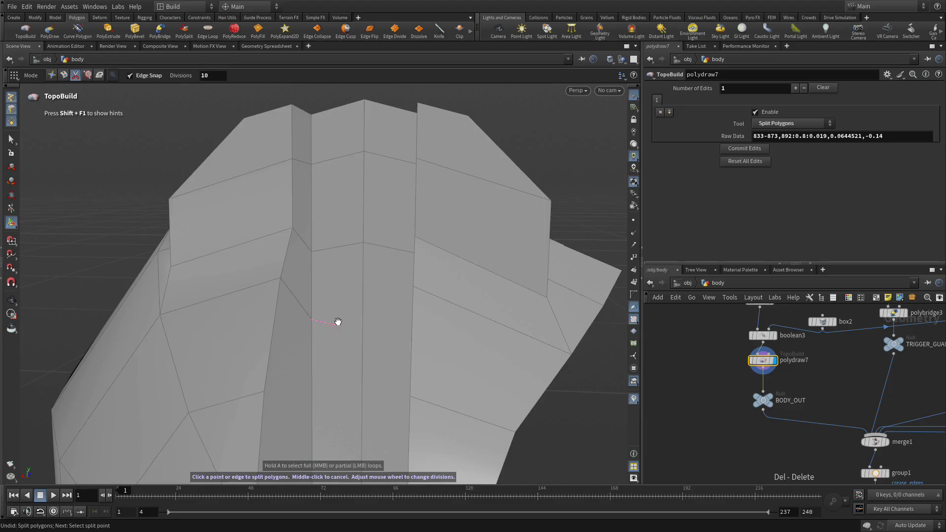
{"action": "left_click_drag", "start_coordinate": [336, 325], "coordinate": [376, 327], "text": "alt"}
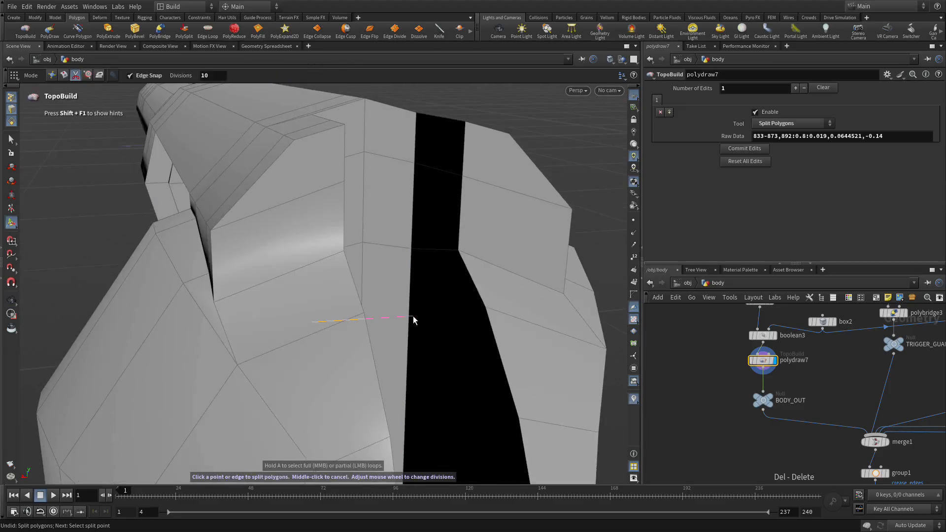
{"action": "left_click_drag", "start_coordinate": [391, 317], "coordinate": [440, 329], "text": "alt"}
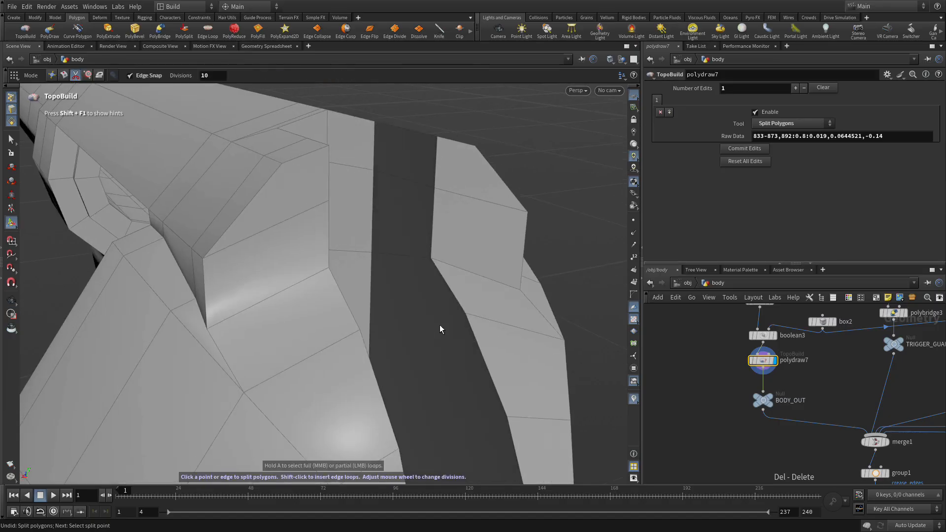
{"action": "left_click", "coordinate": [465, 315]}
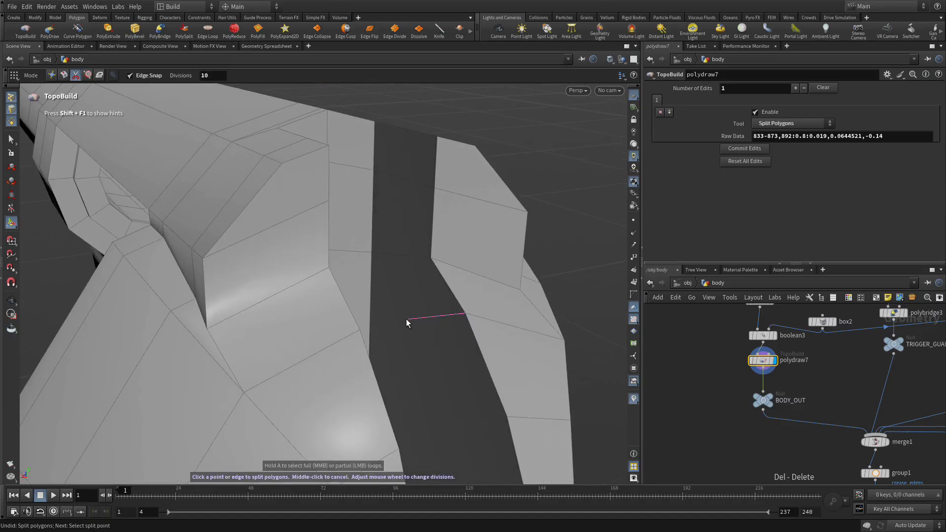
{"action": "left_click", "coordinate": [371, 314]}
Try to join the new left and right wall splits across the slot's rear wall
{"action": "left_click_drag", "start_coordinate": [395, 344], "coordinate": [331, 334], "text": "alt"}
{"action": "left_click", "coordinate": [301, 312]}
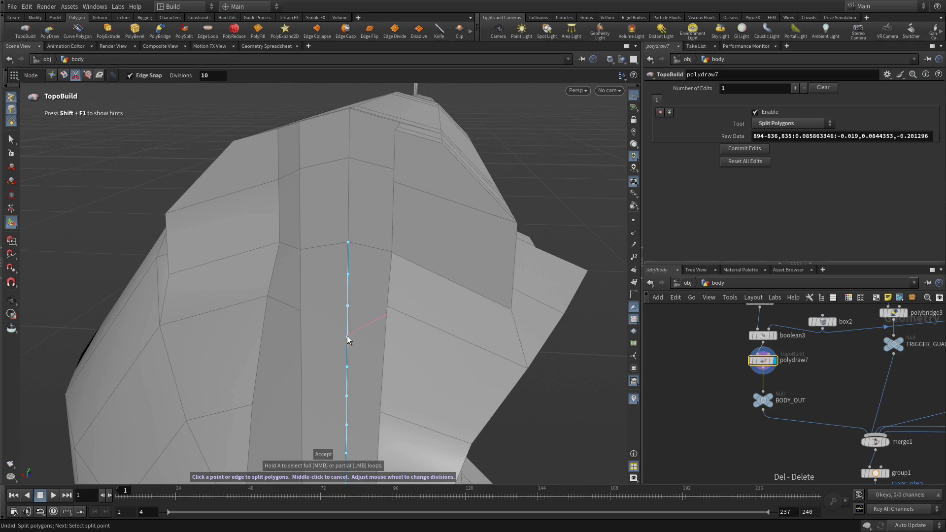
{"action": "middle_click", "coordinate": [312, 335]}
{"action": "left_click", "coordinate": [52, 76]}
{"action": "left_click", "coordinate": [75, 76]}
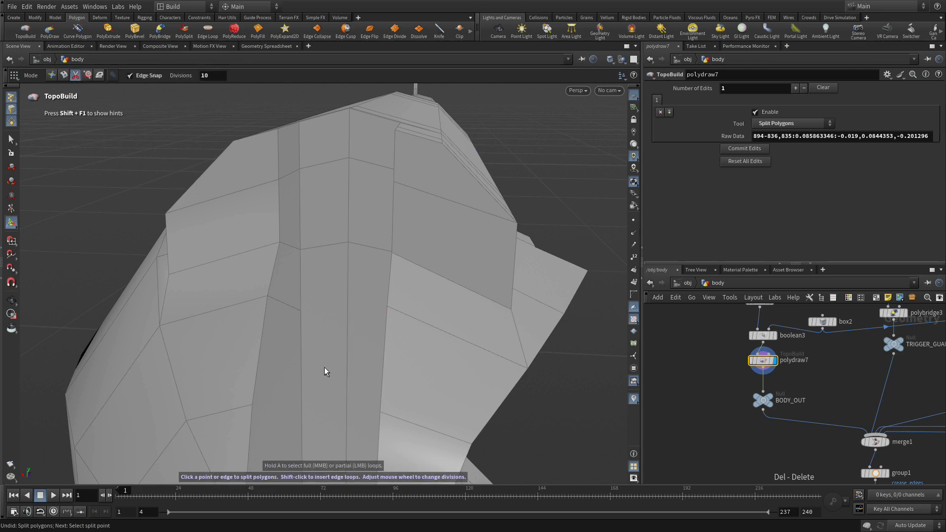
{"action": "left_click", "coordinate": [301, 311]}
{"action": "left_click_drag", "start_coordinate": [339, 329], "coordinate": [386, 313], "text": "alt"}
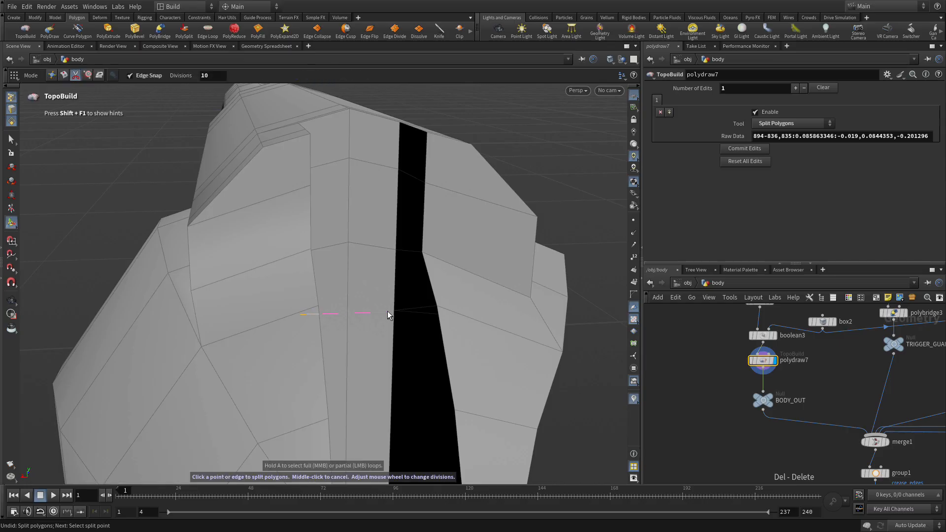
{"action": "left_click", "coordinate": [394, 312]}
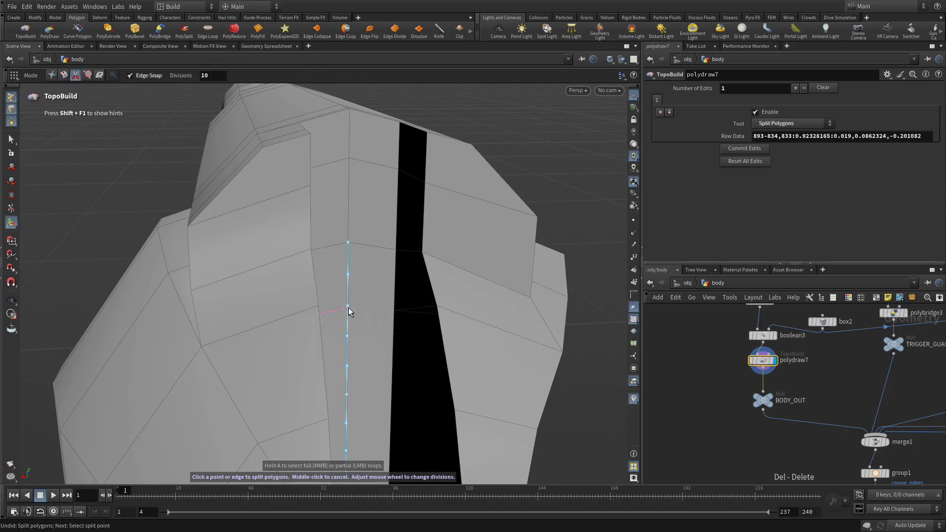
{"action": "key", "text": "Escape"}
Dissolve the stray diagonal edges on the slot's left and right side walls
{"action": "left_click_drag", "start_coordinate": [365, 347], "coordinate": [317, 342]}
{"action": "right_click_drag", "start_coordinate": [318, 342], "coordinate": [532, 261], "text": "alt"}
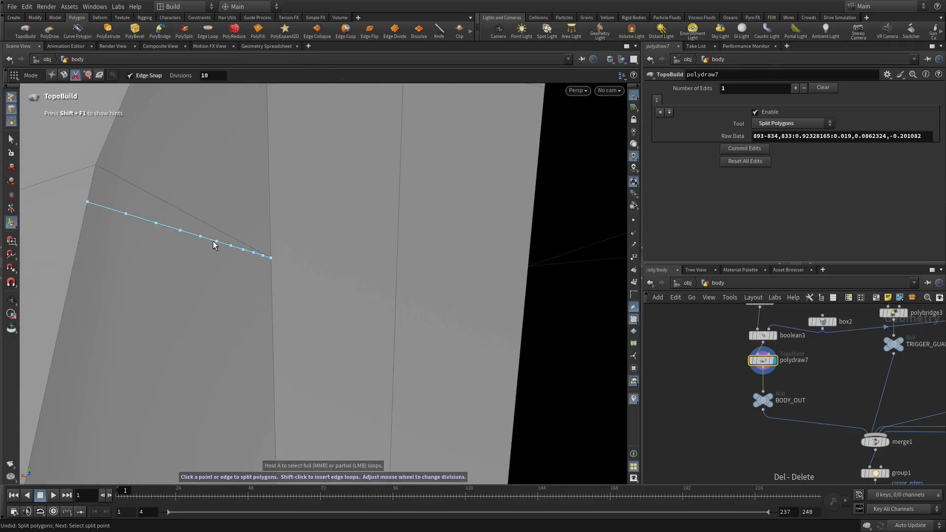
{"action": "left_click", "coordinate": [51, 75]}
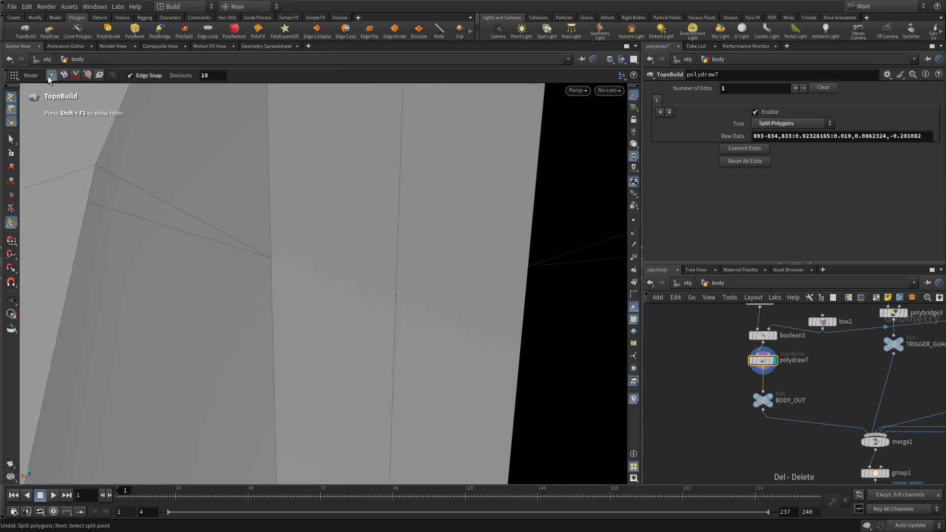
{"action": "left_click", "coordinate": [169, 229]}
{"action": "key", "text": "Delete"}
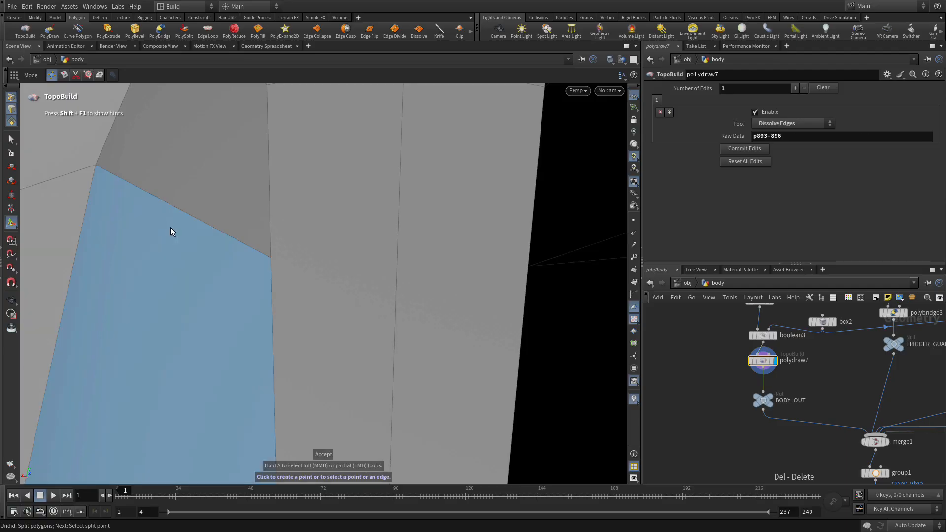
{"action": "left_click_drag", "start_coordinate": [311, 257], "coordinate": [264, 262], "text": "alt"}
{"action": "mouse_move", "coordinate": [332, 270]}
{"action": "left_mouse_down", "text": "alt"}
{"action": "mouse_move", "coordinate": [285, 274]}
{"action": "mouse_move", "coordinate": [296, 277]}
{"action": "left_mouse_up", "text": "alt"}
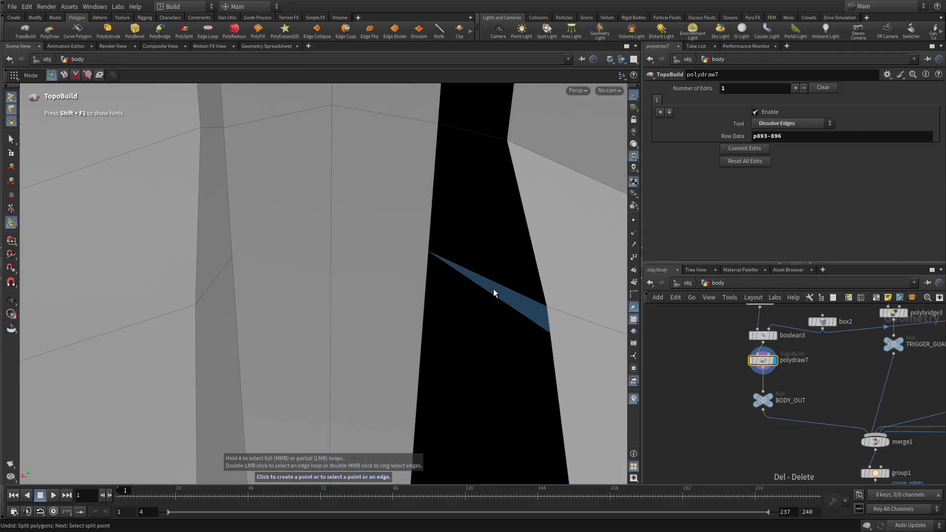
{"action": "left_click", "coordinate": [506, 306]}
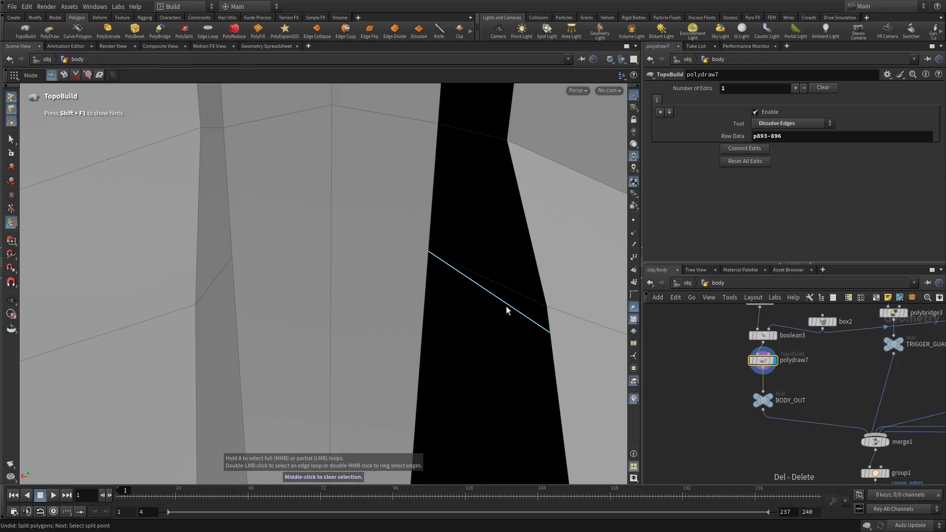
{"action": "key", "text": "Delete"}
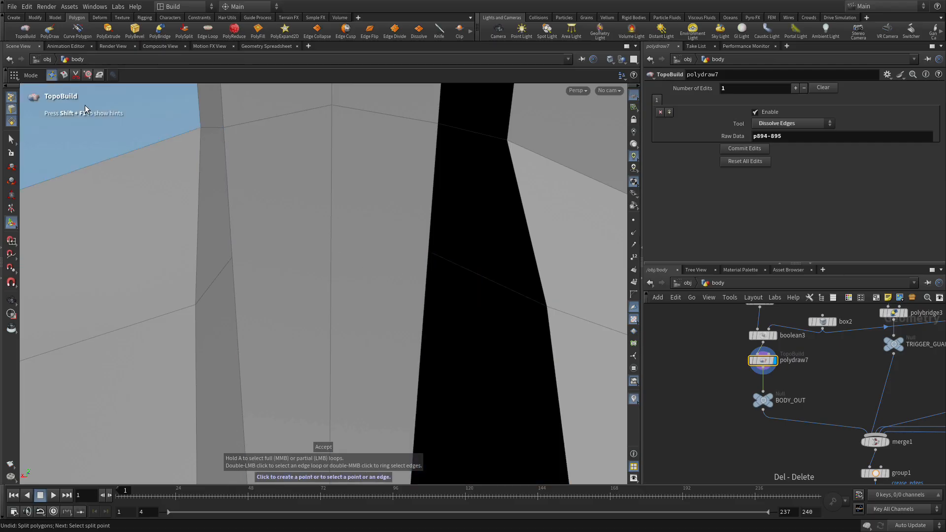
Split the rear wall horizontally between the inner end points of the left and right wall splits
{"action": "left_click", "coordinate": [75, 78]}
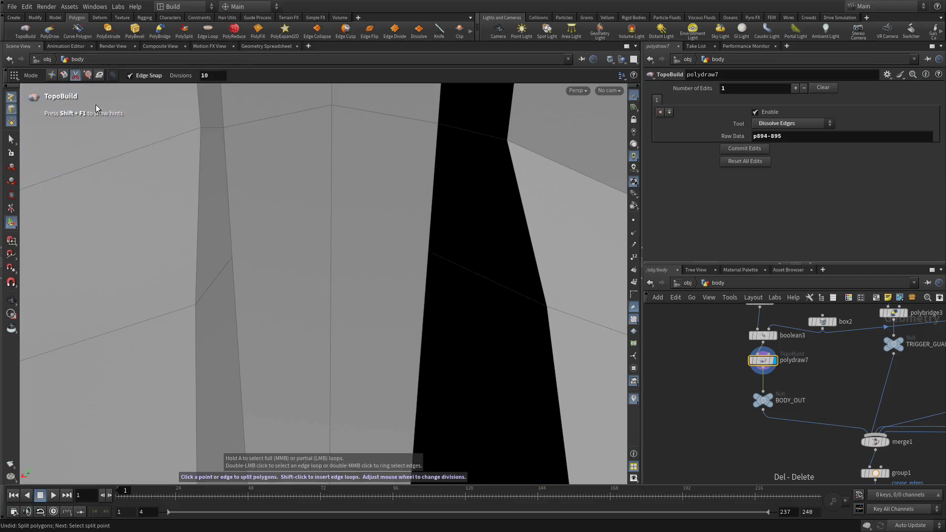
{"action": "left_click", "coordinate": [233, 257]}
{"action": "left_click", "coordinate": [427, 253]}
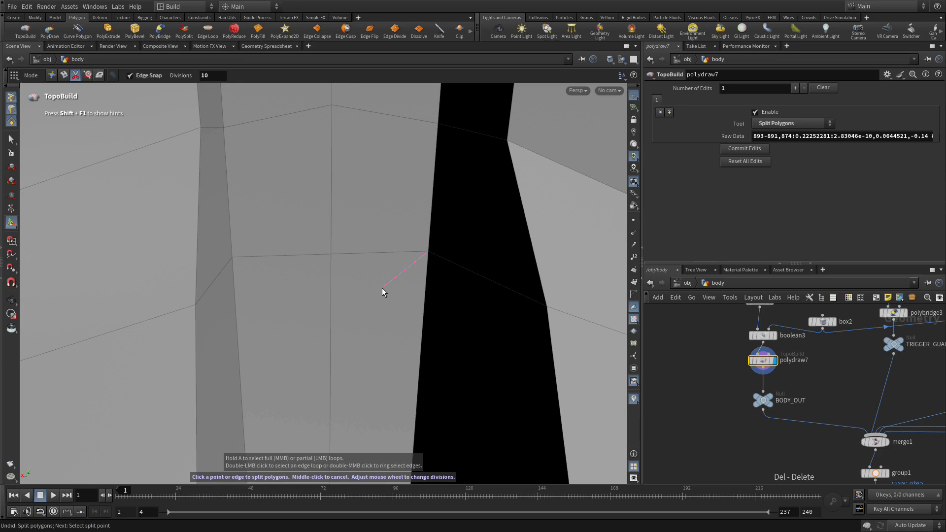
{"action": "key", "text": "Escape"}
Split horizontally across the left, rear and right walls at the next body edge below the joined split
{"action": "left_click_drag", "start_coordinate": [376, 321], "coordinate": [264, 201]}
{"action": "key", "text": "Return"}
{"action": "left_click", "coordinate": [165, 203]}
{"action": "left_click", "coordinate": [235, 145]}
{"action": "left_click_drag", "start_coordinate": [282, 174], "coordinate": [317, 176]}
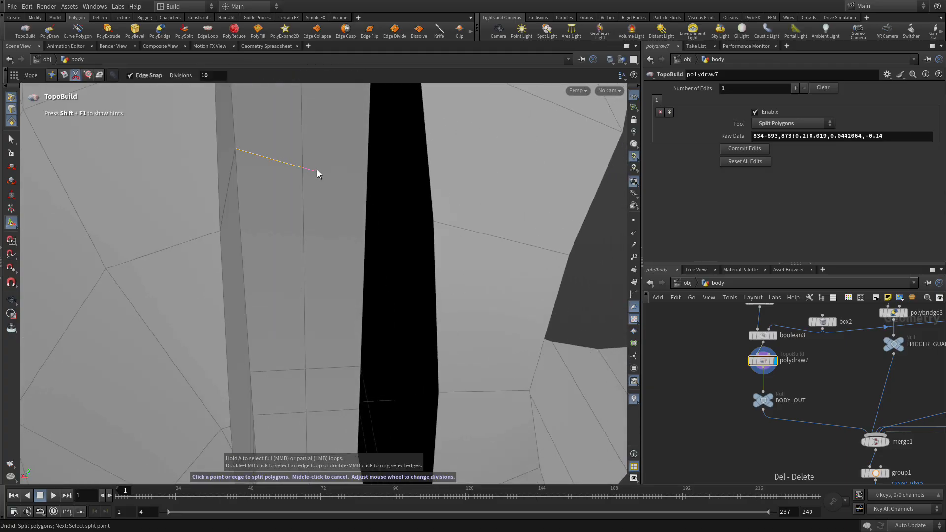
{"action": "left_click", "coordinate": [369, 147]}
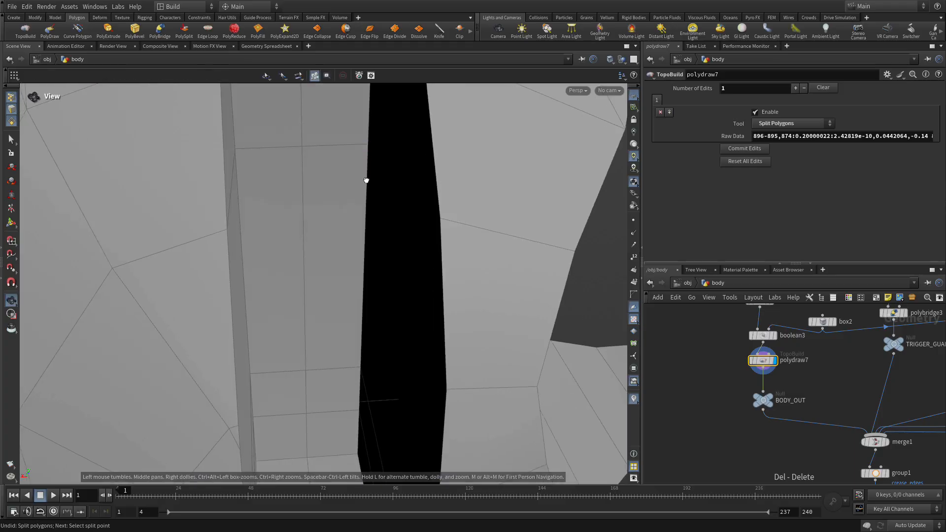
{"action": "left_click_drag", "start_coordinate": [349, 178], "coordinate": [384, 179]}
{"action": "left_click", "coordinate": [583, 213]}
{"action": "key", "text": "Escape"}
Add another horizontal split around the slot one body edge lower, running from the left wall across the rear to the right wall
{"action": "left_click_drag", "start_coordinate": [528, 253], "coordinate": [362, 249]}
{"action": "left_click", "coordinate": [217, 275]}
{"action": "left_click", "coordinate": [411, 232]}
{"action": "left_click_drag", "start_coordinate": [411, 233], "coordinate": [490, 255], "text": "alt"}
{"action": "left_click", "coordinate": [490, 235]}
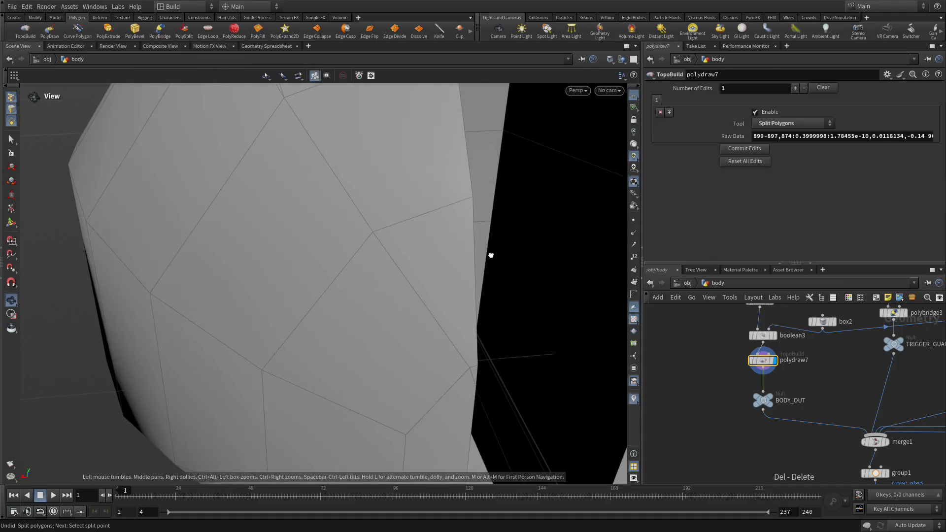
{"action": "left_click_drag", "start_coordinate": [538, 274], "coordinate": [410, 220], "text": "alt"}
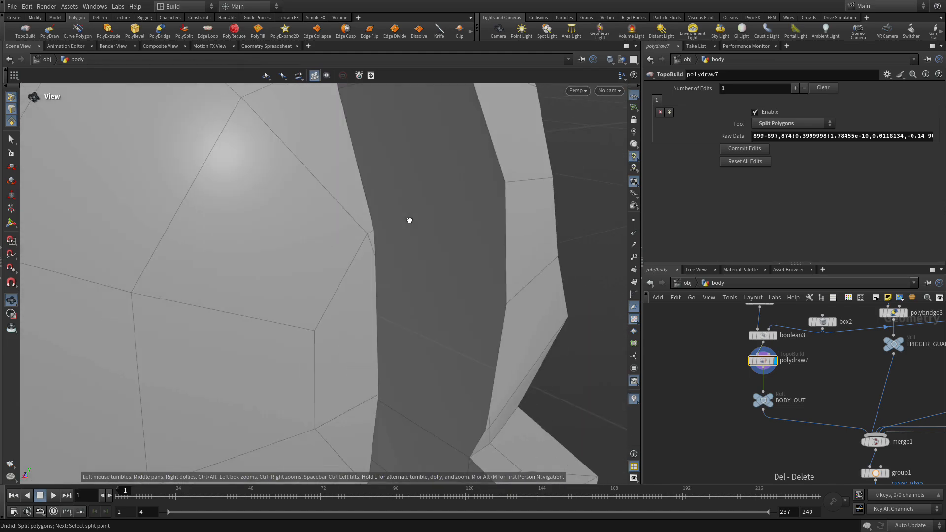
{"action": "left_click", "coordinate": [505, 184]}
Split the right side wall from its next lower outer edge point to the rear wall's corner edge
{"action": "left_click_drag", "start_coordinate": [463, 274], "coordinate": [409, 276], "text": "alt"}
{"action": "left_click", "coordinate": [535, 355]}
{"action": "left_click", "coordinate": [443, 295]}
Try to continue the right wall's lowest split across the rear wall, then undo the misplaced split
{"action": "left_click_drag", "start_coordinate": [424, 311], "coordinate": [370, 303], "text": "alt"}
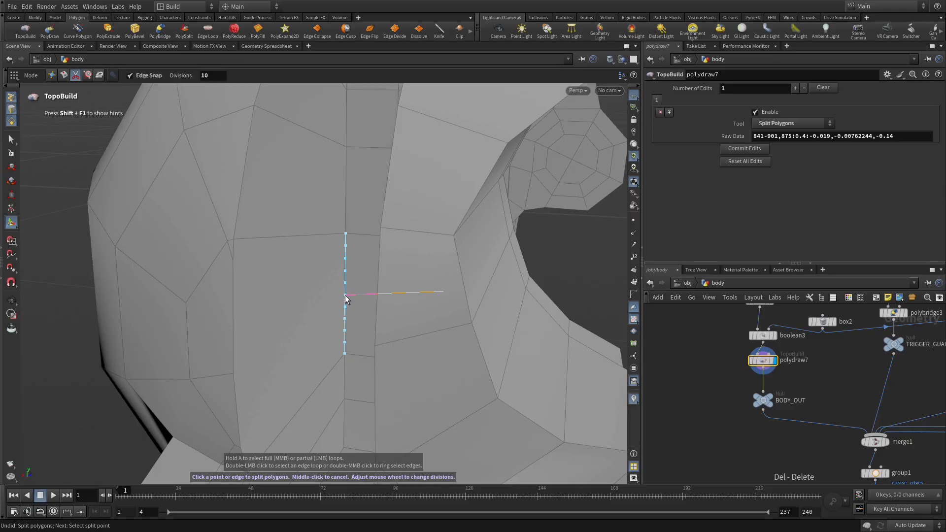
{"action": "left_click", "coordinate": [346, 296]}
{"action": "key", "text": "Escape"}
{"action": "left_click_drag", "start_coordinate": [350, 287], "coordinate": [394, 292]}
{"action": "left_click_drag", "start_coordinate": [542, 338], "coordinate": [504, 353]}
{"action": "key", "text": "Return"}
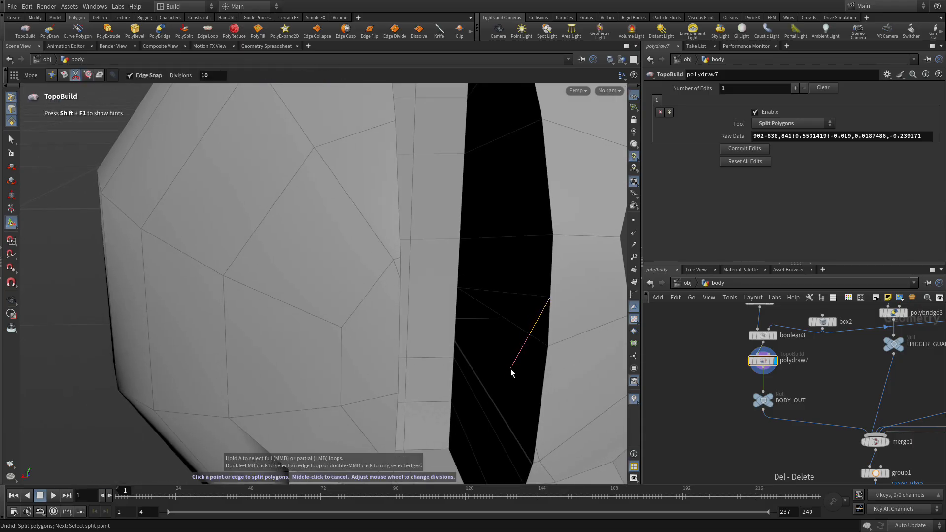
{"action": "left_click", "coordinate": [512, 370]}
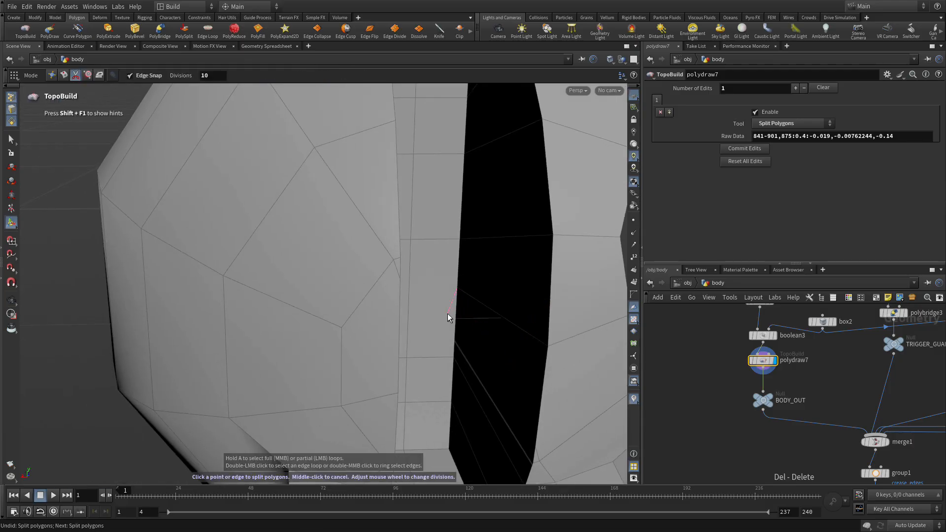
Split the rear wall horizontally from the right wall's split and continue across the left wall to its outer edge point
{"action": "mouse_move", "coordinate": [443, 319]}
{"action": "left_mouse_down"}
{"action": "mouse_move", "coordinate": [412, 311]}
{"action": "mouse_move", "coordinate": [444, 302]}
{"action": "left_mouse_up"}
{"action": "left_click", "coordinate": [458, 288]}
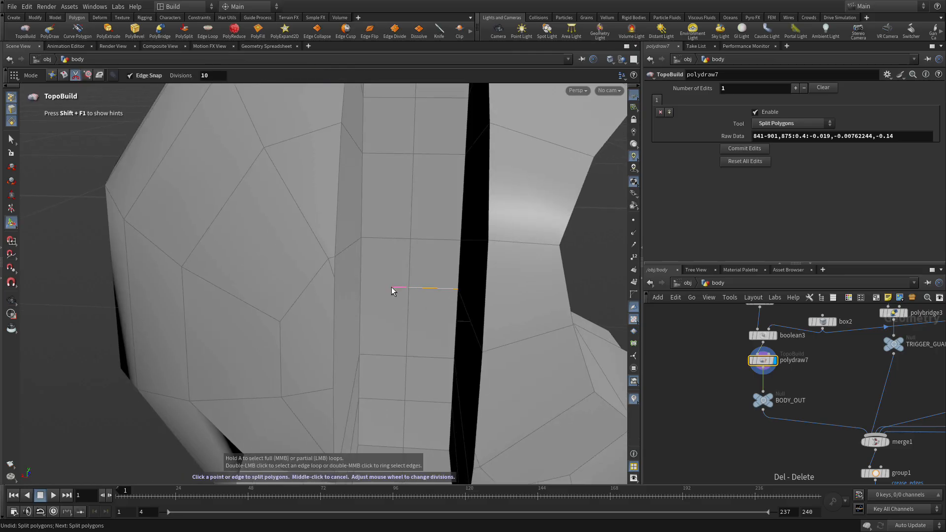
{"action": "left_click", "coordinate": [360, 288]}
{"action": "left_click_drag", "start_coordinate": [395, 327], "coordinate": [355, 312]}
{"action": "left_click", "coordinate": [212, 328]}
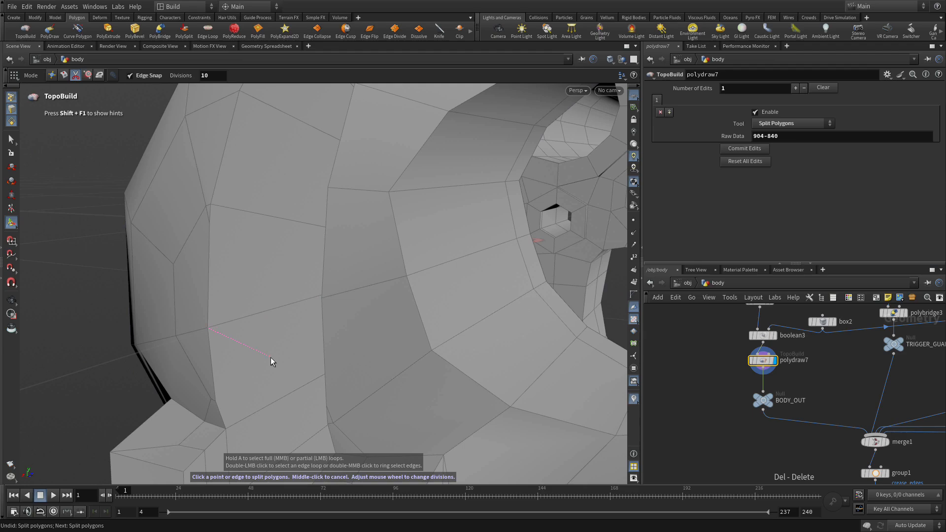
{"action": "key", "text": "Escape"}
{"action": "left_click_drag", "start_coordinate": [263, 274], "coordinate": [297, 296]}
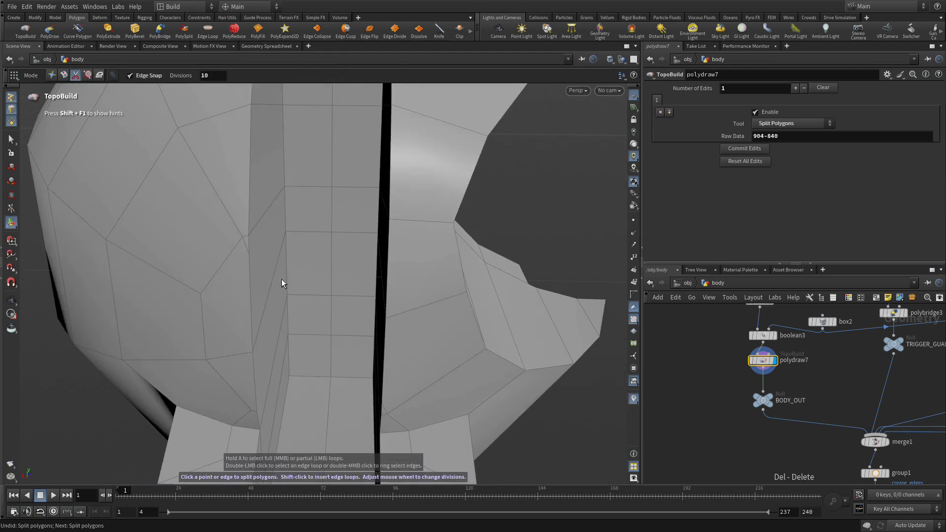
Move the body point beside the middle of the slot's left outer edge onto that edge
{"action": "left_click", "coordinate": [51, 75]}
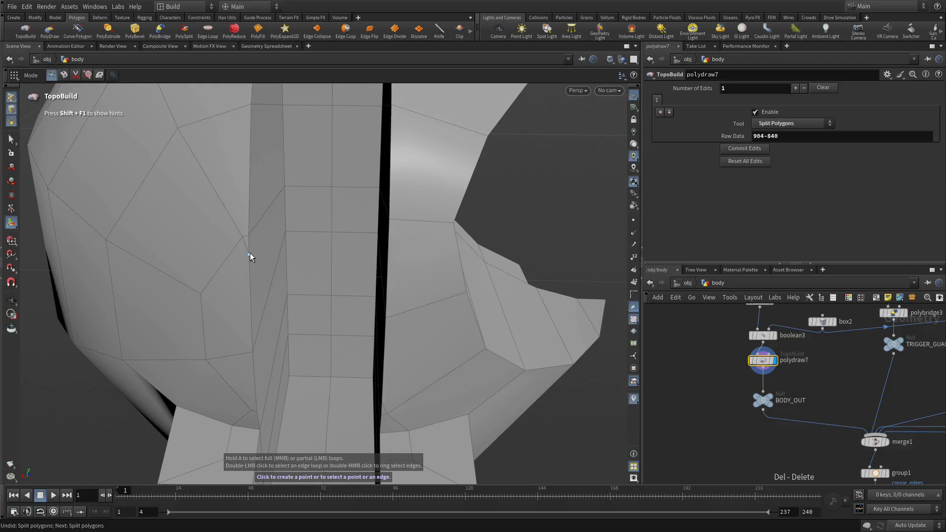
{"action": "mouse_move", "coordinate": [244, 237]}
{"action": "left_mouse_down"}
{"action": "mouse_move", "coordinate": [248, 247]}
{"action": "mouse_move", "coordinate": [249, 236]}
{"action": "left_mouse_up"}
{"action": "key", "text": "Escape"}
{"action": "left_click_drag", "start_coordinate": [286, 264], "coordinate": [350, 232]}
{"action": "right_click_drag", "start_coordinate": [351, 232], "coordinate": [422, 259]}
{"action": "key", "text": "Return"}
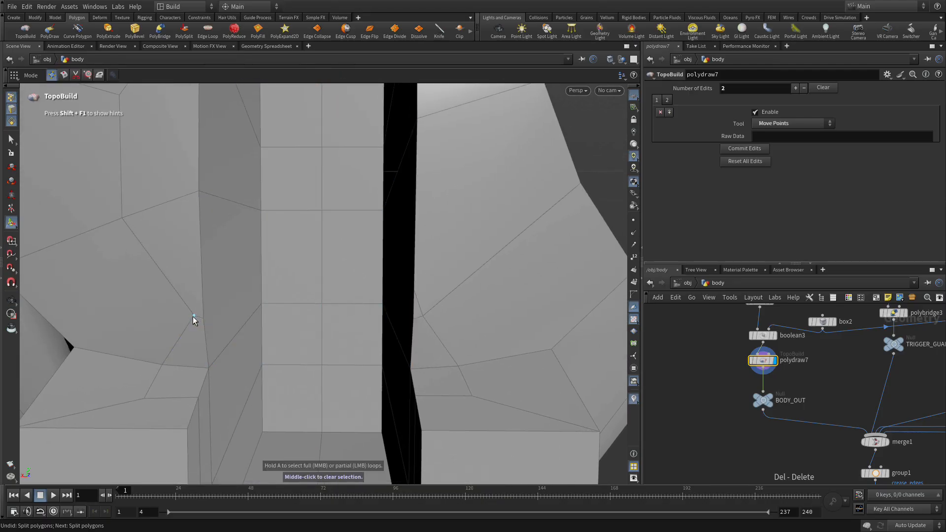
Move the lower body points beside the slot's left and right outer edges into line with those edges
{"action": "left_click_drag", "start_coordinate": [194, 316], "coordinate": [202, 318]}
{"action": "left_click_drag", "start_coordinate": [423, 317], "coordinate": [413, 320]}
{"action": "key", "text": "Escape"}
{"action": "right_click_drag", "start_coordinate": [465, 247], "coordinate": [252, 262]}
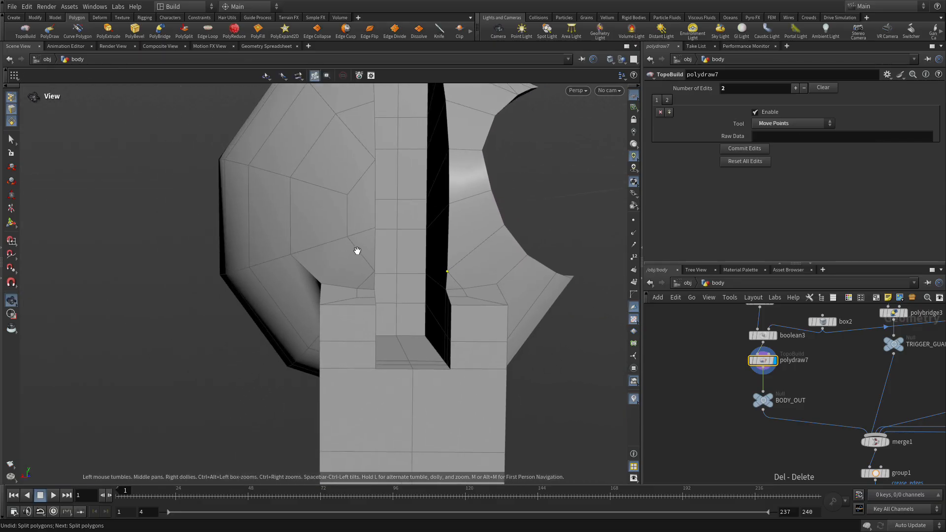
Turn on viewport subdivision for the body, then display and select the crease1 node
{"action": "left_click_drag", "start_coordinate": [359, 254], "coordinate": [372, 338]}
{"action": "key", "text": "Return"}
{"action": "key", "text": "shift"}
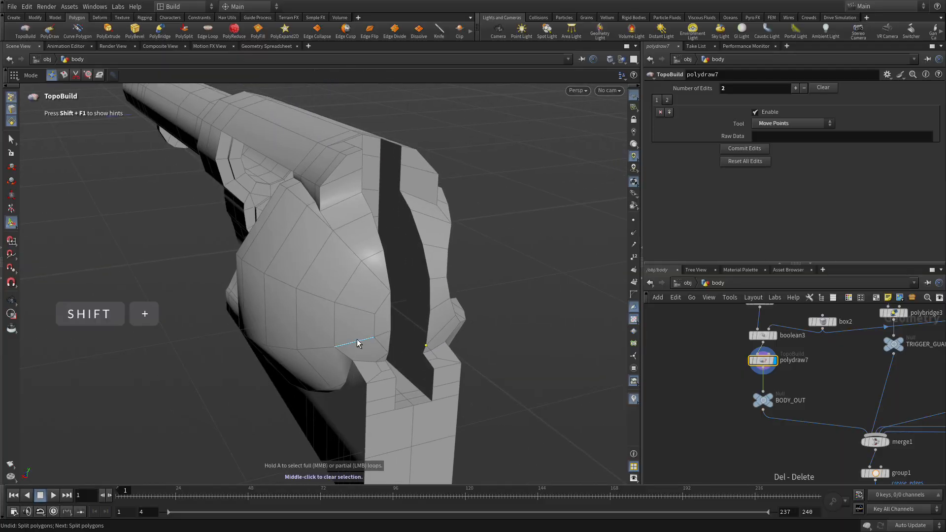
{"action": "key", "text": "shift+plus"}
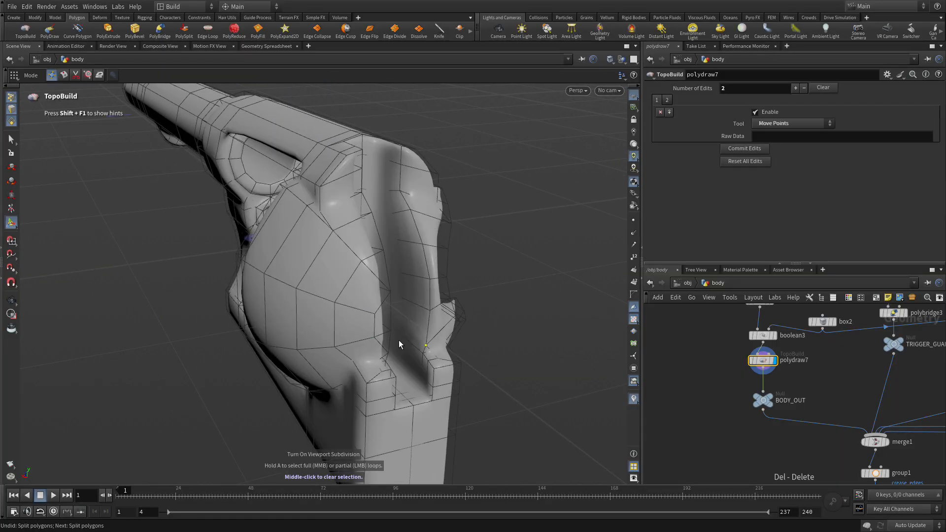
{"action": "middle_click_drag", "start_coordinate": [776, 446], "coordinate": [705, 382]}
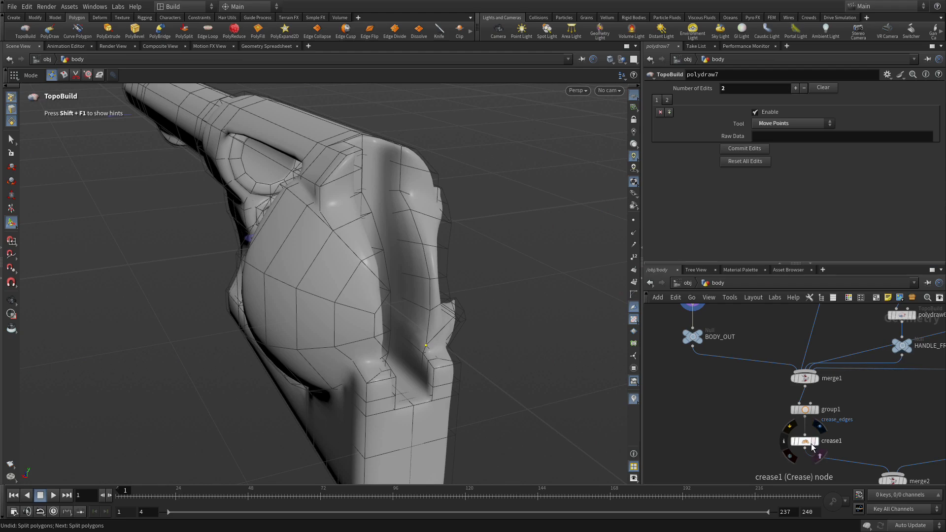
{"action": "left_click", "coordinate": [822, 429]}
{"action": "left_click", "coordinate": [806, 443]}
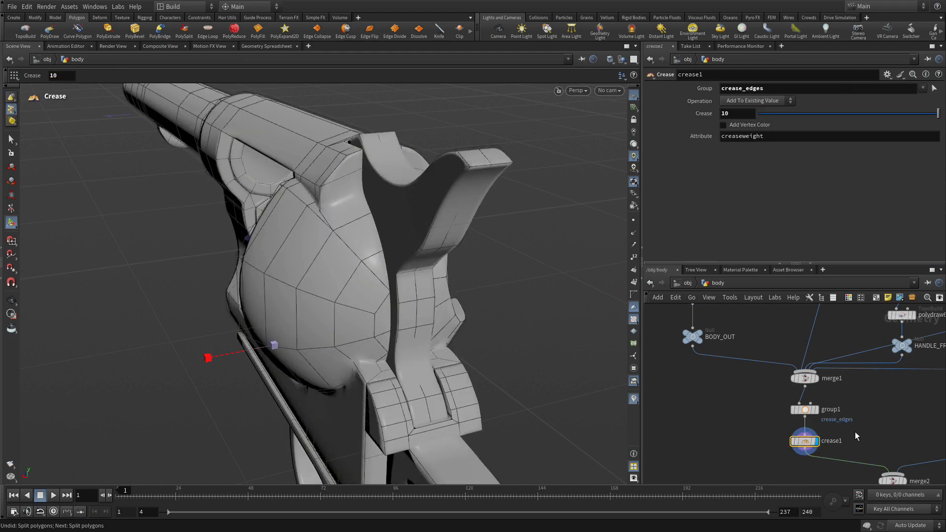
Disconnect HAMMER_OUT from merge1 to examine the slot without the hammer, then undo the disconnection
{"action": "middle_click_drag", "start_coordinate": [876, 419], "coordinate": [648, 435]}
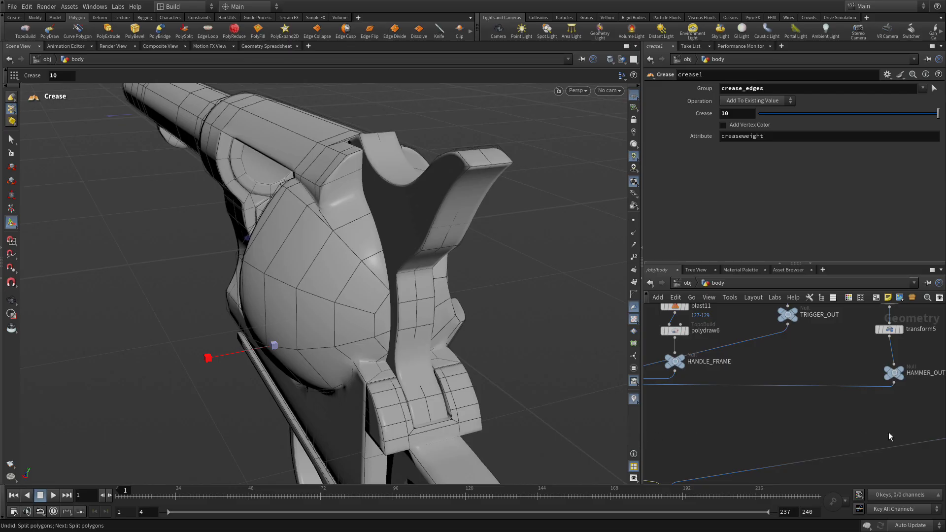
{"action": "key", "text": "y"}
{"action": "left_click_drag", "start_coordinate": [811, 365], "coordinate": [814, 416]}
{"action": "left_click_drag", "start_coordinate": [580, 342], "coordinate": [560, 331]}
{"action": "key", "text": "Return"}
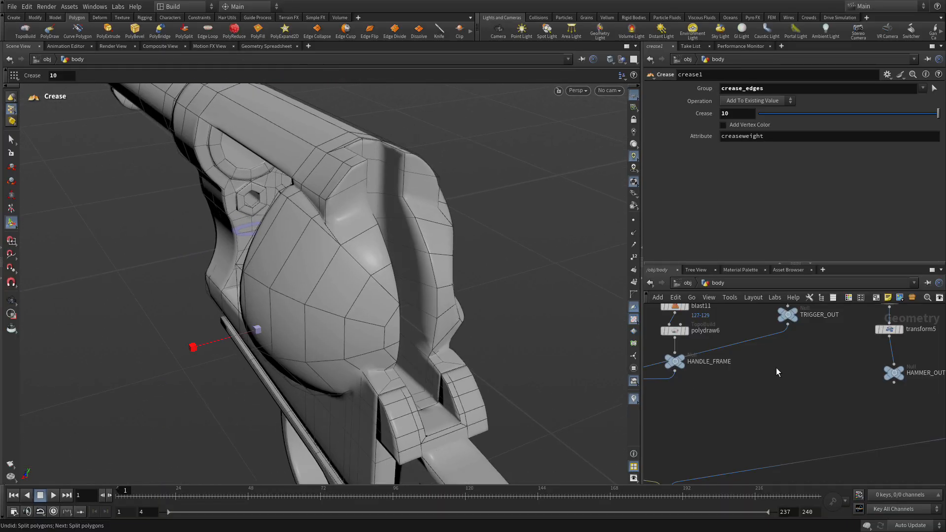
{"action": "key", "text": "h"}
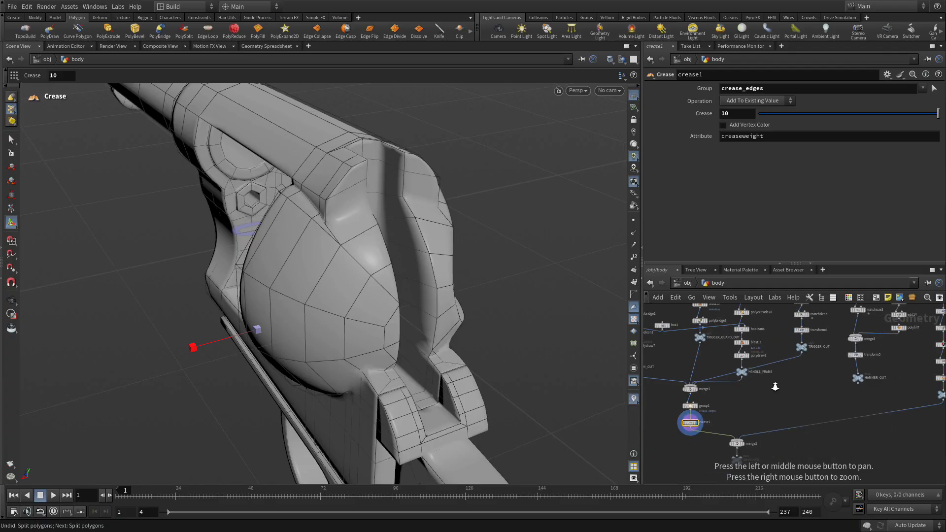
{"action": "key", "text": "ctrl+z"}
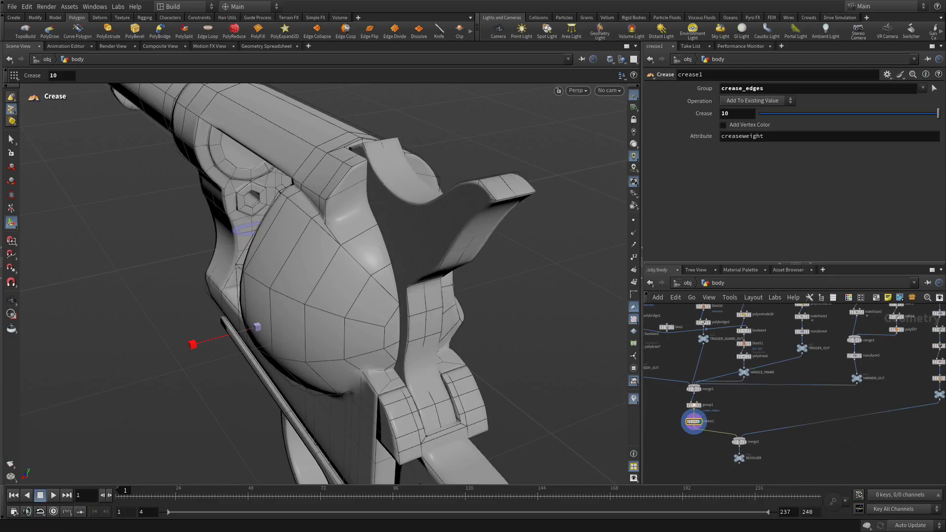
Wire the GATE null into merge1, routing the connection around the other node chains with two dots
{"action": "key", "text": "Escape"}
{"action": "left_click_drag", "start_coordinate": [545, 327], "coordinate": [432, 237]}
{"action": "key", "text": "Return"}
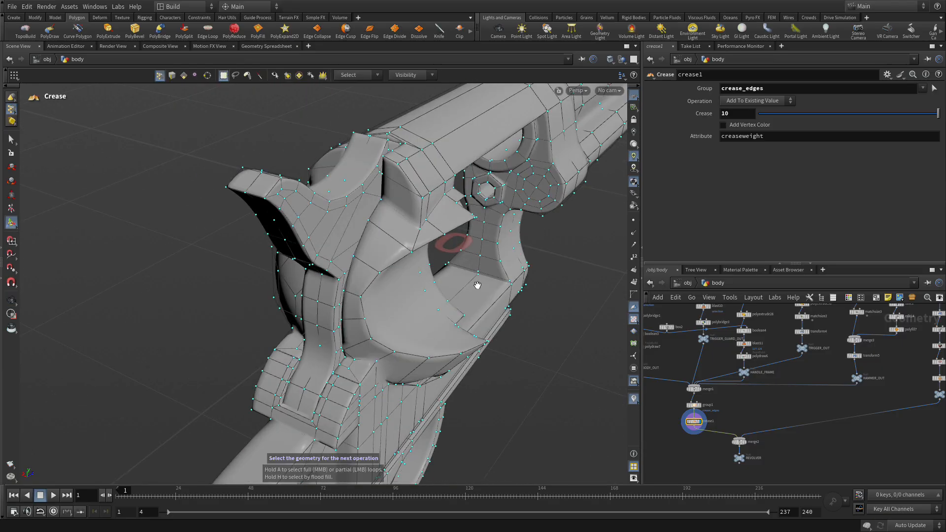
{"action": "key", "text": "Escape"}
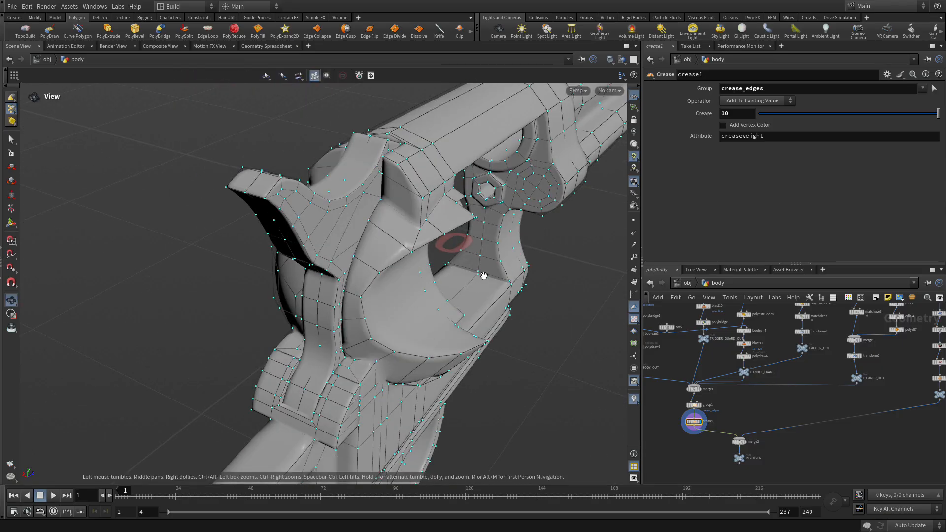
{"action": "key", "text": "Return"}
{"action": "middle_click_drag", "start_coordinate": [799, 397], "coordinate": [737, 524]}
{"action": "middle_click_drag", "start_coordinate": [793, 364], "coordinate": [786, 495]}
{"action": "middle_click_drag", "start_coordinate": [758, 361], "coordinate": [809, 493]}
{"action": "middle_click_drag", "start_coordinate": [759, 340], "coordinate": [825, 508]}
{"action": "middle_click_drag", "start_coordinate": [775, 392], "coordinate": [757, 333]}
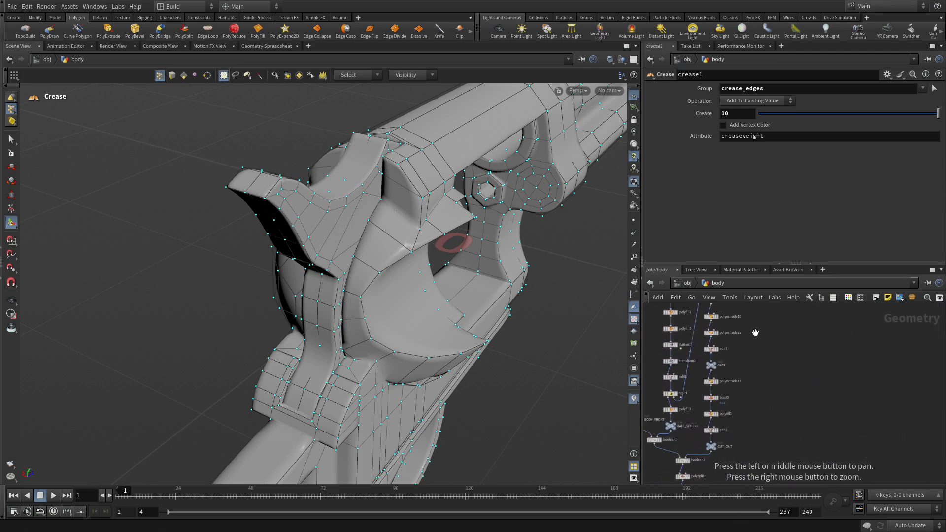
{"action": "mouse_move", "coordinate": [711, 374]}
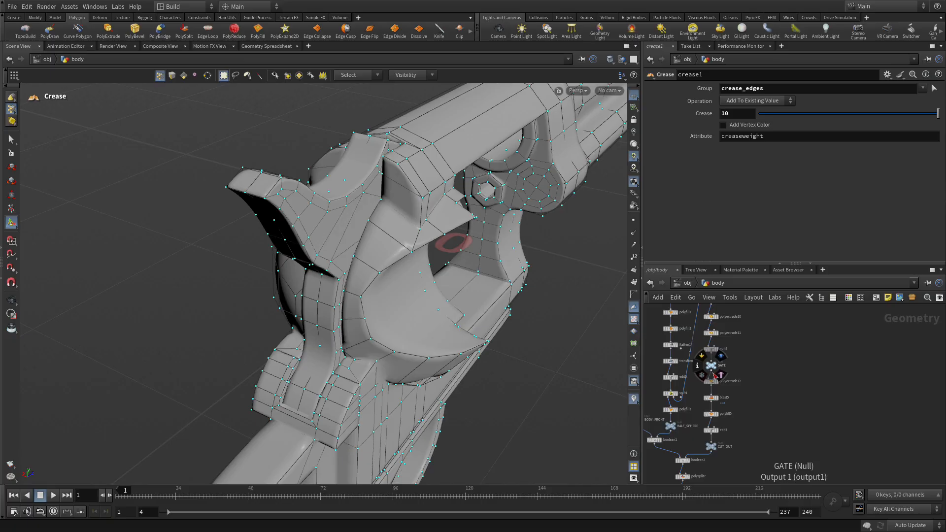
{"action": "left_click", "coordinate": [712, 374]}
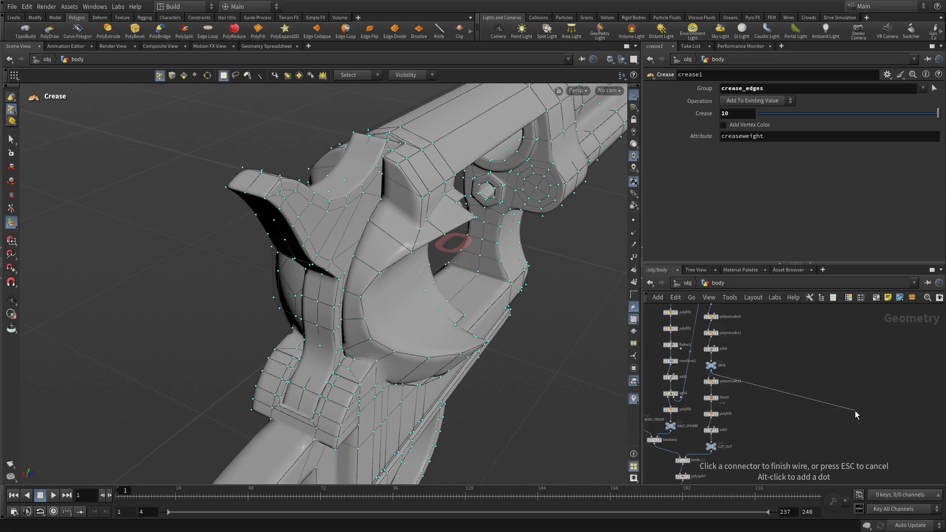
{"action": "left_click", "coordinate": [896, 372], "text": "alt"}
{"action": "middle_click_drag", "start_coordinate": [882, 448], "coordinate": [795, 320]}
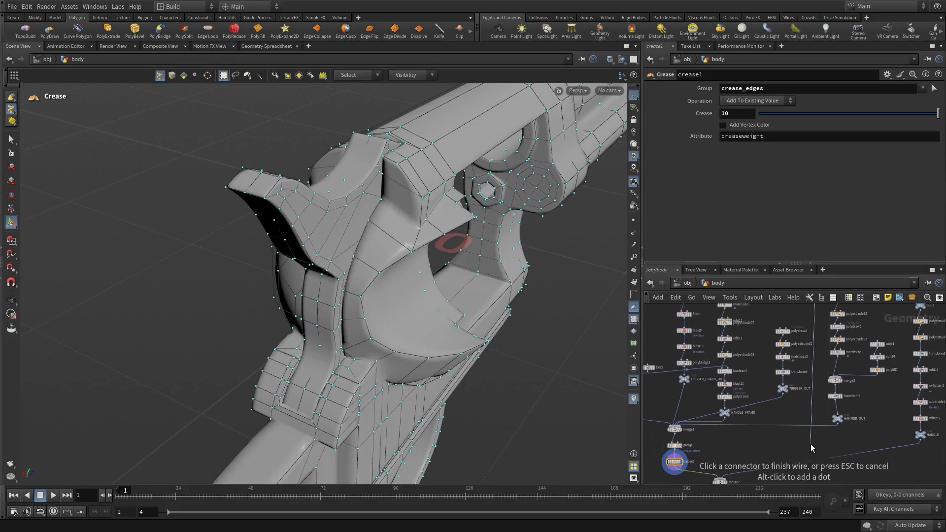
{"action": "key", "text": "alt"}
{"action": "left_click", "coordinate": [811, 415], "text": "alt"}
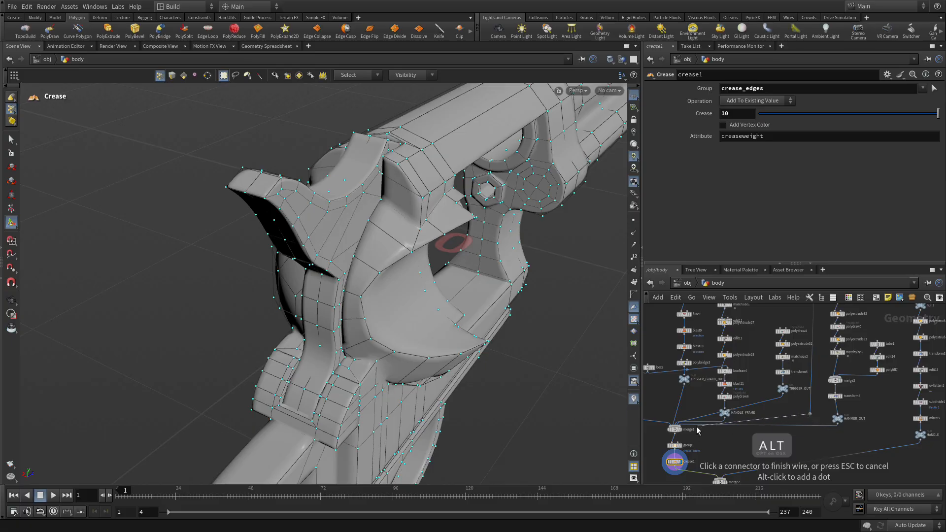
{"action": "left_click", "coordinate": [681, 428]}
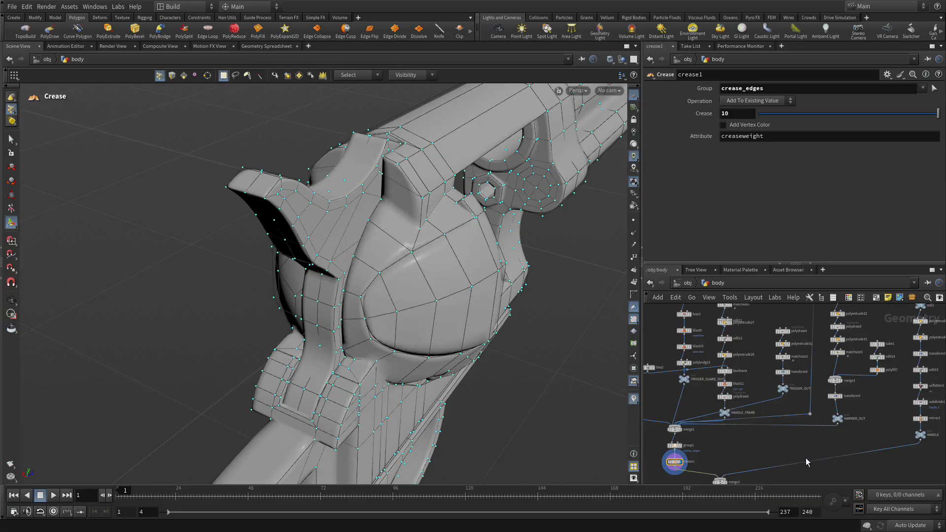
Examine the merged gate and the rest of the revolver from both sides, then review the node network
{"action": "left_click_drag", "start_coordinate": [458, 317], "coordinate": [376, 290], "text": "alt"}
{"action": "key", "text": "Return"}
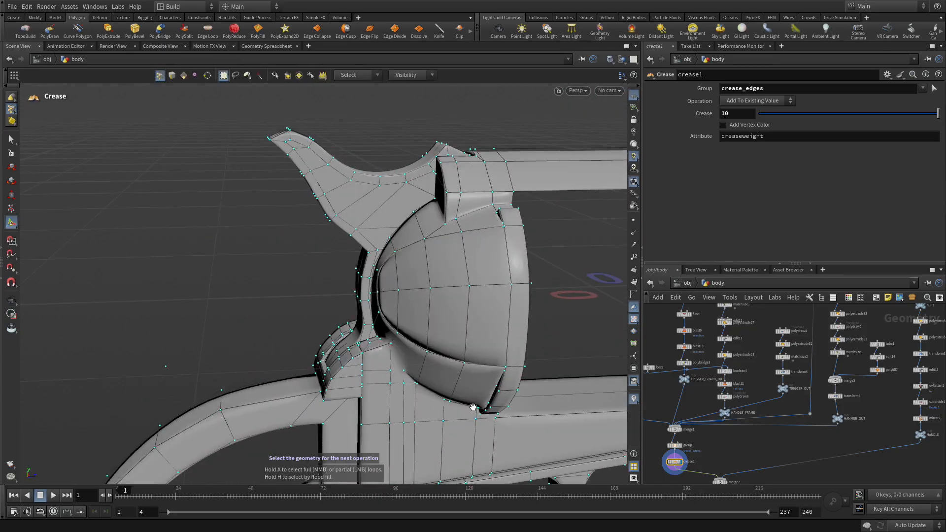
{"action": "left_click_drag", "start_coordinate": [433, 310], "coordinate": [459, 214], "text": "alt"}
{"action": "key", "text": "Return"}
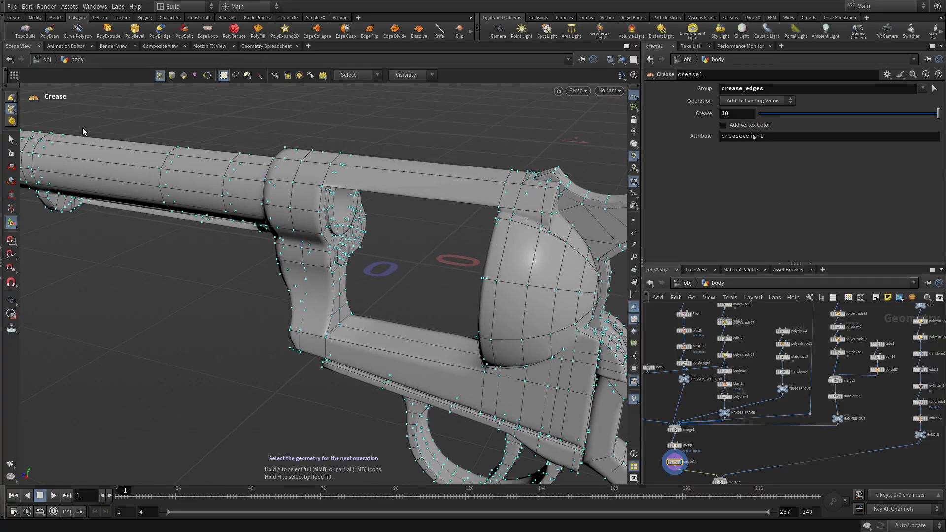
{"action": "key", "text": "Escape"}
{"action": "left_click_drag", "start_coordinate": [194, 226], "coordinate": [237, 264]}
{"action": "key", "text": "Return"}
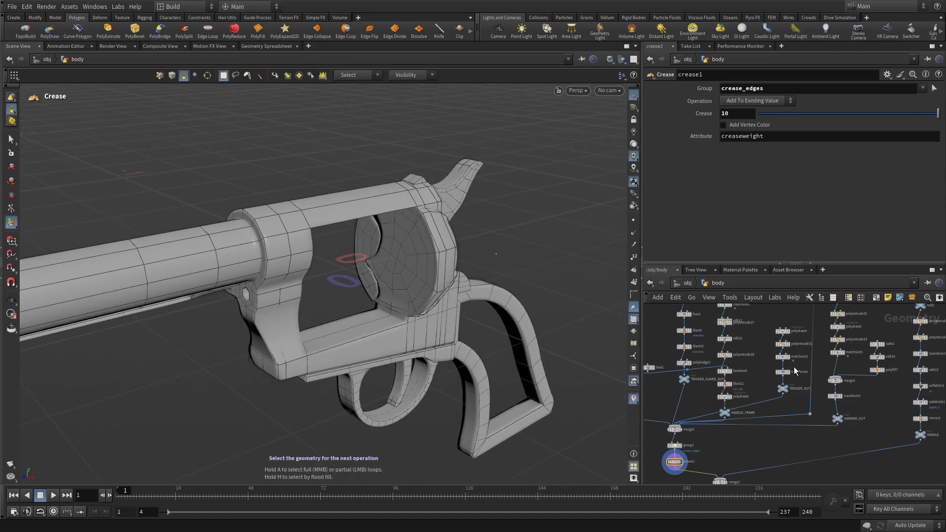
{"action": "key", "text": "l"}
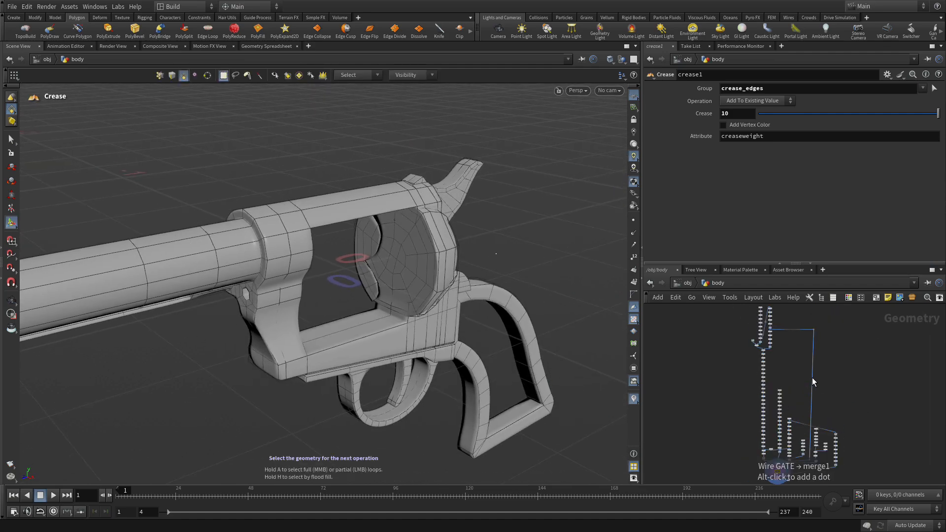
{"action": "key", "text": "space"}
{"action": "right_click_drag", "start_coordinate": [847, 415], "coordinate": [872, 397]}
{"action": "left_click_drag", "start_coordinate": [827, 476], "coordinate": [867, 406]}
{"action": "right_click_drag", "start_coordinate": [867, 406], "coordinate": [885, 395]}
{"action": "middle_click_drag", "start_coordinate": [870, 412], "coordinate": [900, 419]}
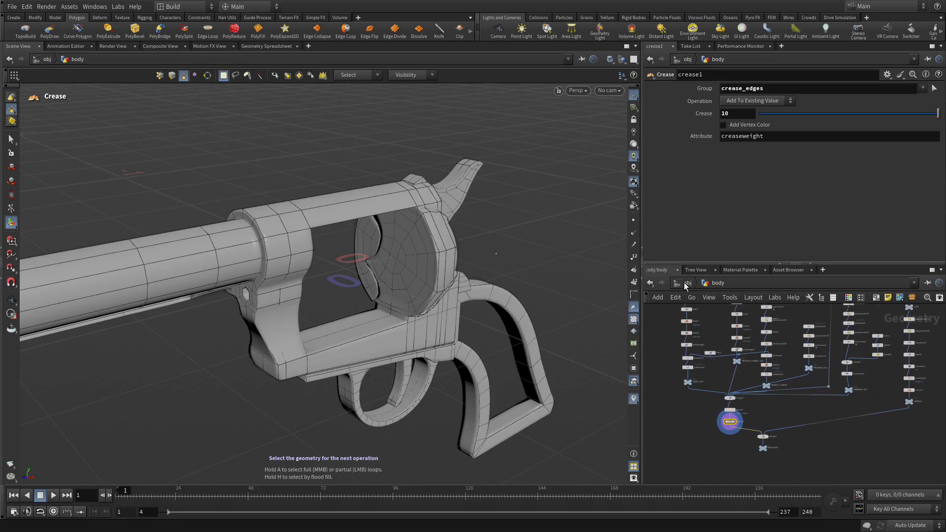
Show the cylinder at object level and set the viewport to Smooth Shaded to inspect the assembled revolver
{"action": "left_click", "coordinate": [686, 283]}
{"action": "left_click", "coordinate": [778, 375]}
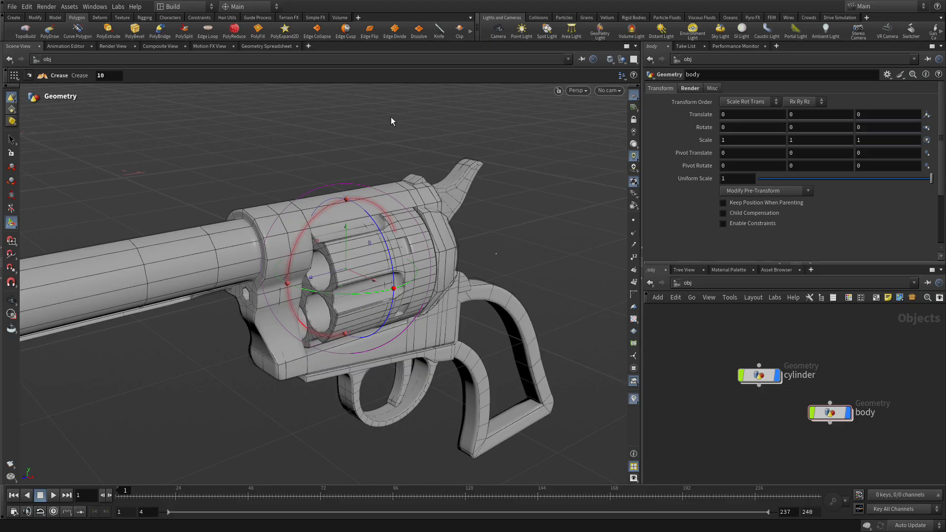
{"action": "left_click", "coordinate": [612, 60]}
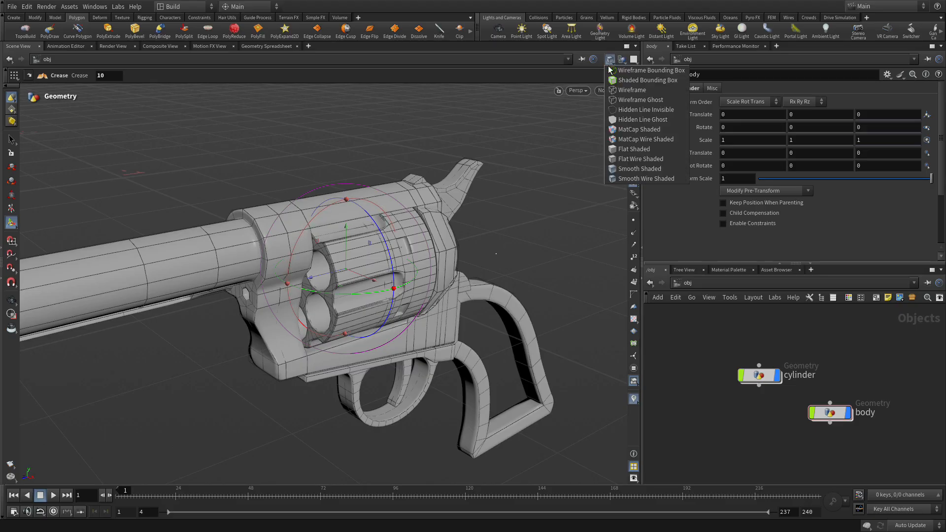
{"action": "left_click", "coordinate": [635, 171]}
{"action": "left_click", "coordinate": [12, 140]}
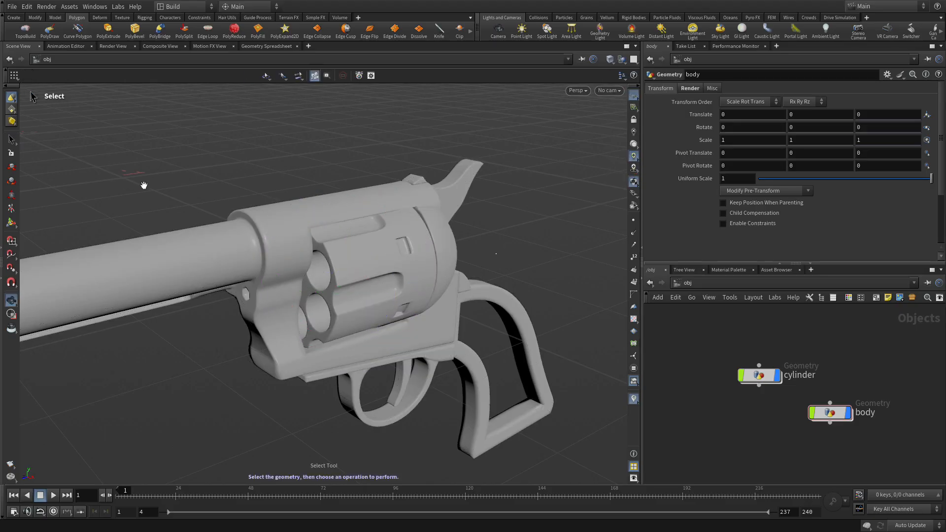
{"action": "left_click_drag", "start_coordinate": [144, 186], "coordinate": [156, 162], "text": "alt"}
{"action": "right_click_drag", "start_coordinate": [156, 162], "coordinate": [170, 179], "text": "alt"}
{"action": "middle_click_drag", "start_coordinate": [173, 178], "coordinate": [268, 121], "text": "alt"}
{"action": "right_click_drag", "start_coordinate": [268, 121], "coordinate": [228, 153], "text": "alt"}
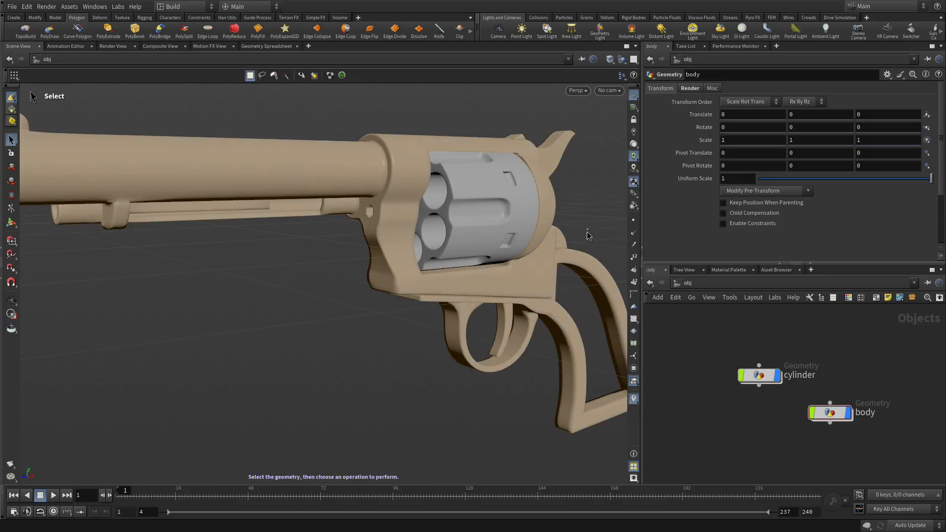
{"action": "right_click_drag", "start_coordinate": [588, 235], "coordinate": [750, 153], "text": "alt"}
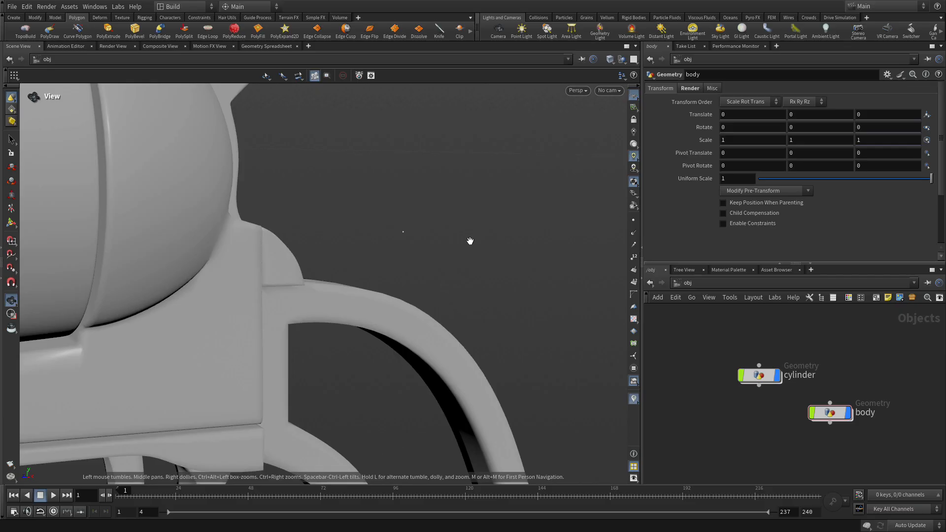
{"action": "left_click_drag", "start_coordinate": [469, 241], "coordinate": [507, 315], "text": "alt"}
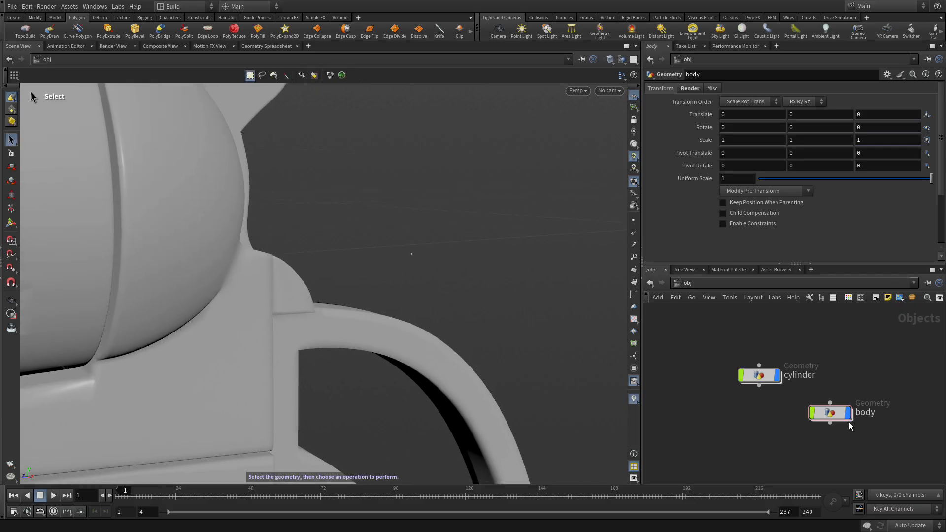
Enter the body object and display the BODY_OUT and HANDLE_FRAME nulls one at a time for inspection
{"action": "double_click", "coordinate": [832, 414]}
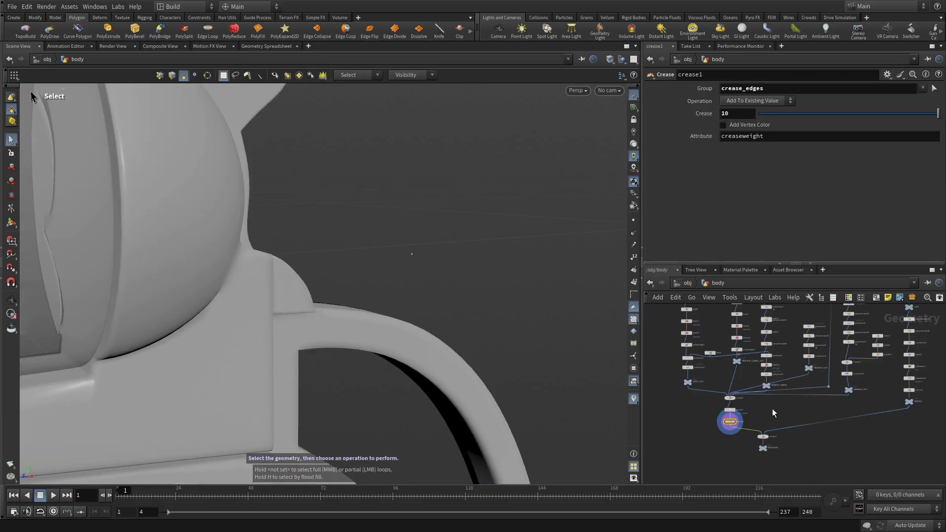
{"action": "scroll", "coordinate": [774, 413], "scroll_direction": "up", "scroll_amount": 8}
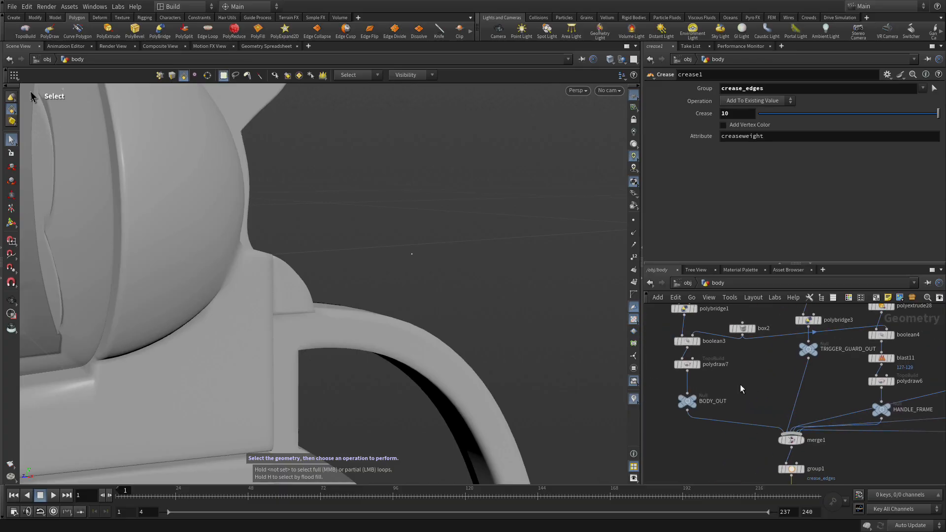
{"action": "left_click", "coordinate": [701, 387]}
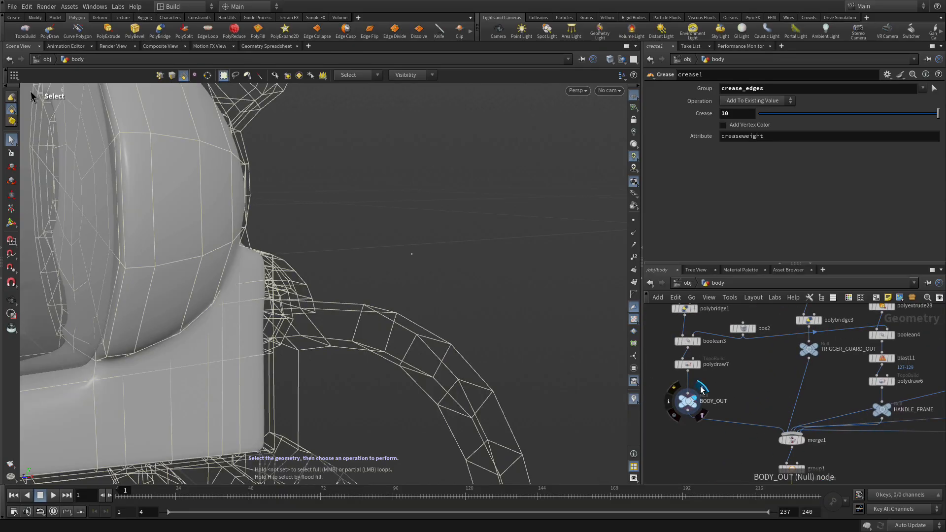
{"action": "left_click", "coordinate": [689, 407]}
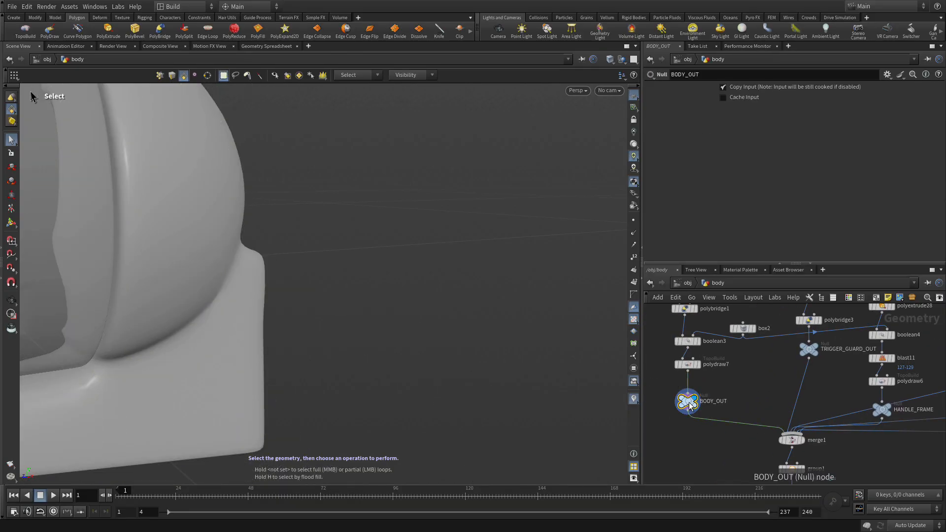
{"action": "middle_click_drag", "start_coordinate": [755, 394], "coordinate": [660, 431]}
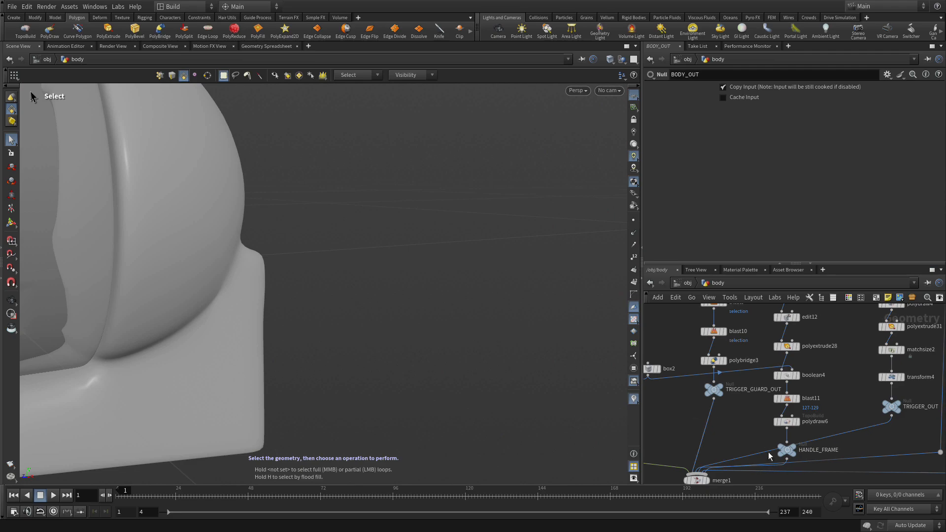
{"action": "left_click", "coordinate": [800, 437]}
{"action": "left_click", "coordinate": [789, 454]}
Display the TRIGGER_OUT and TRIGGER_GUARD_OUT nulls one at a time to inspect the trigger parts
{"action": "middle_click_drag", "start_coordinate": [867, 445], "coordinate": [796, 446]}
{"action": "left_click", "coordinate": [832, 393]}
{"action": "left_click", "coordinate": [819, 407]}
{"action": "middle_click_drag", "start_coordinate": [675, 413], "coordinate": [751, 423]}
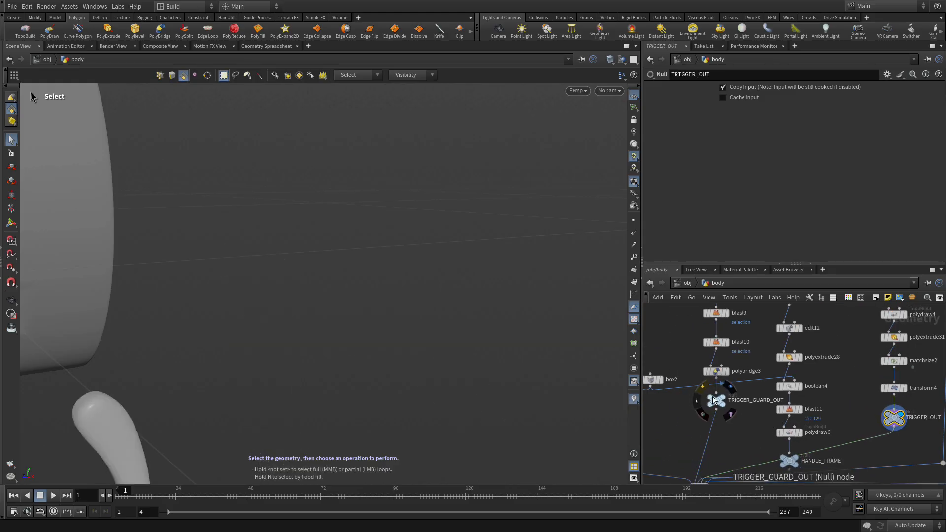
{"action": "left_click", "coordinate": [732, 393]}
{"action": "left_click", "coordinate": [717, 402]}
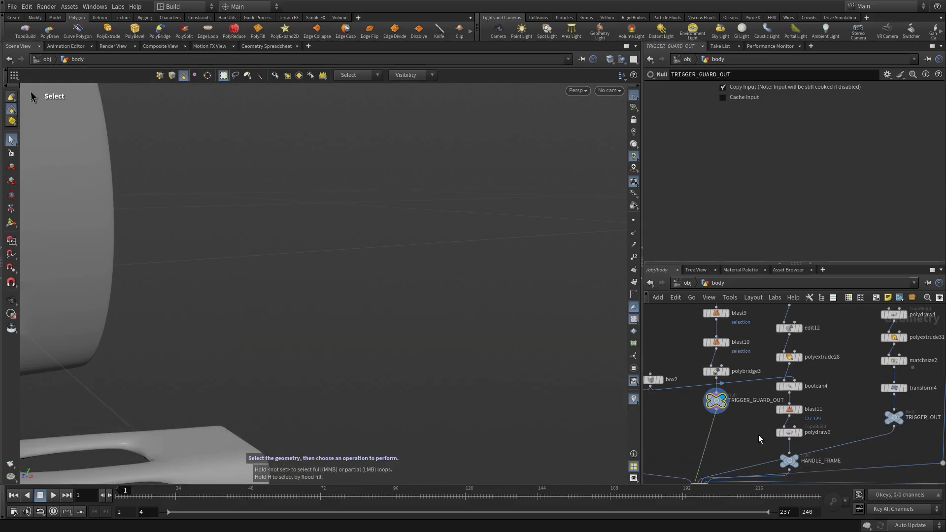
Display and select the HAMMER_OUT null to inspect the hammer geometry on its own
{"action": "middle_click_drag", "start_coordinate": [863, 475], "coordinate": [661, 397]}
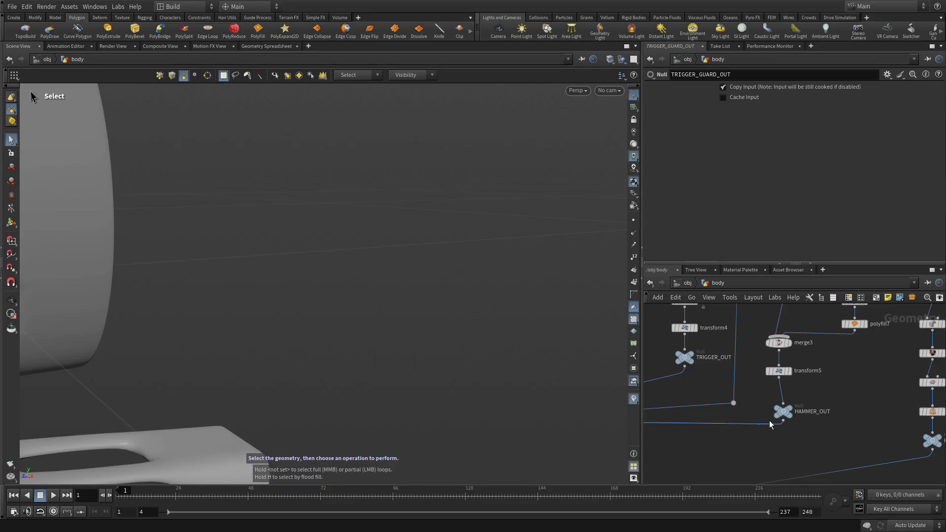
{"action": "left_click", "coordinate": [799, 400]}
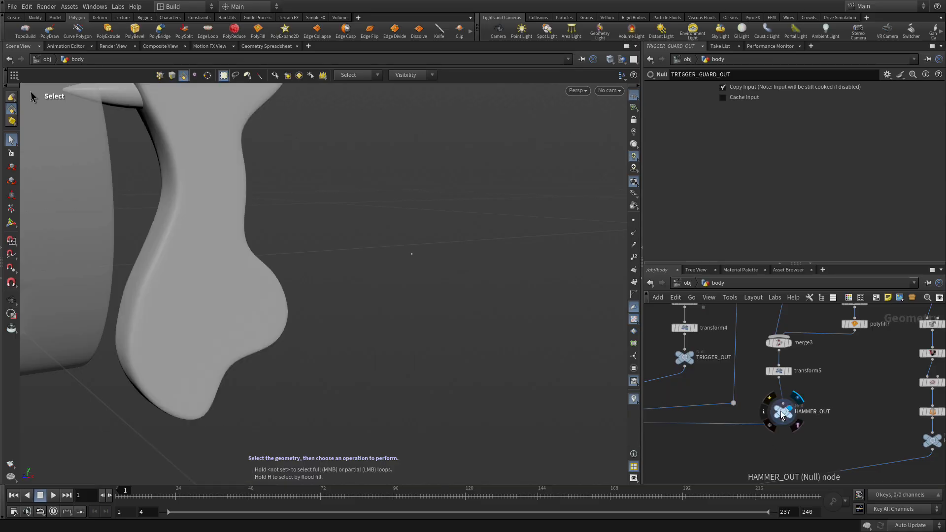
{"action": "left_click", "coordinate": [783, 414]}
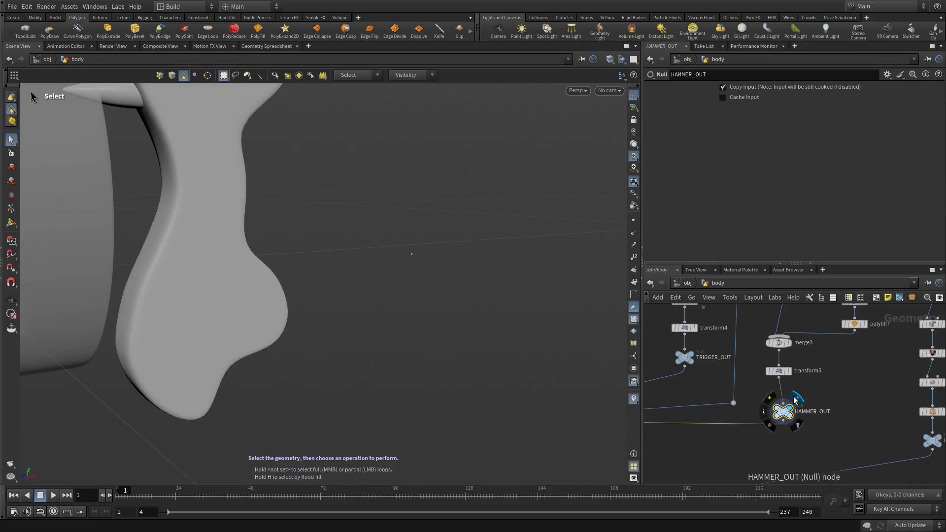
Display the polydraw5 TopoBuild node in the hammer chain and delete the stray point beside the hammer
{"action": "middle_click_drag", "start_coordinate": [823, 393], "coordinate": [809, 456]}
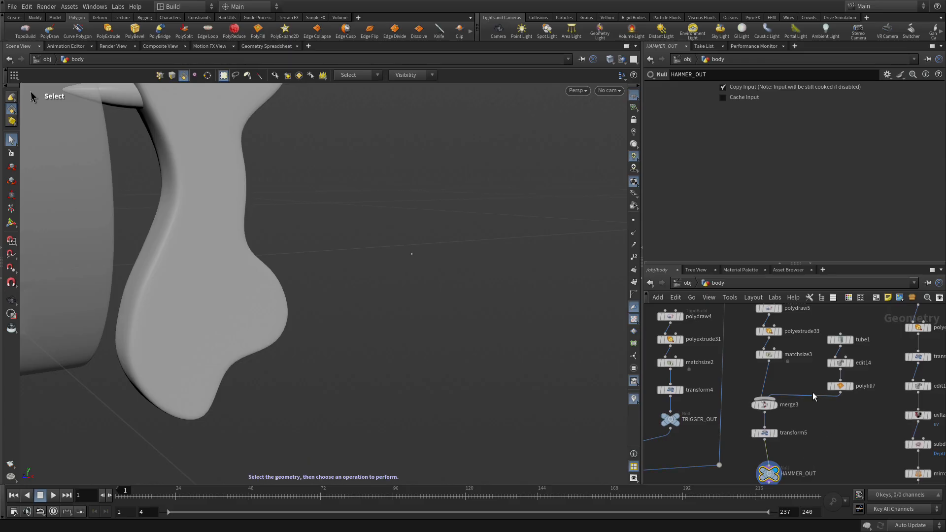
{"action": "middle_click_drag", "start_coordinate": [812, 382], "coordinate": [811, 413]}
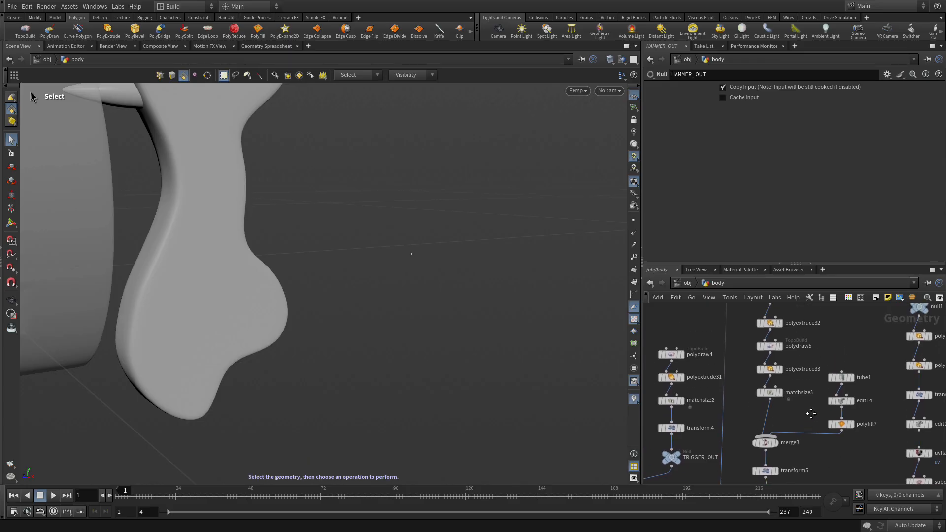
{"action": "mouse_move", "coordinate": [785, 355]}
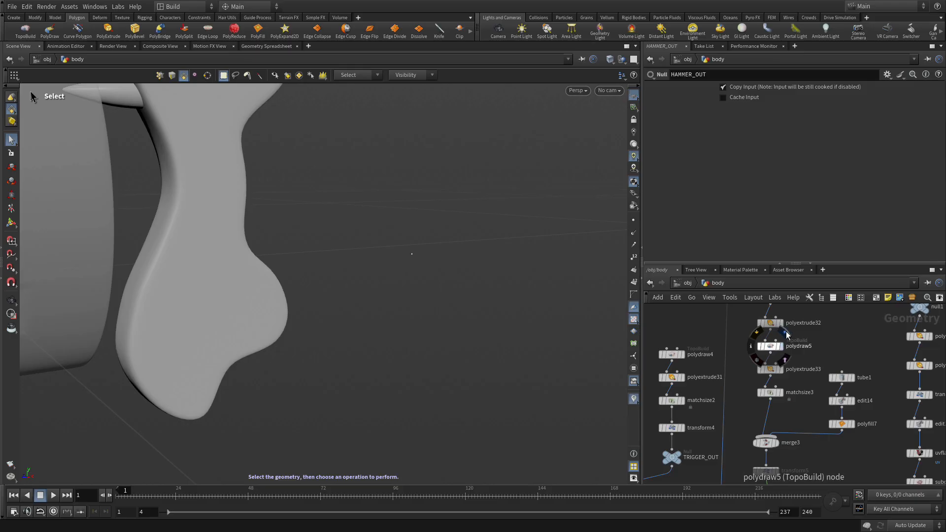
{"action": "mouse_move", "coordinate": [787, 335]}
{"action": "left_click", "coordinate": [772, 352]}
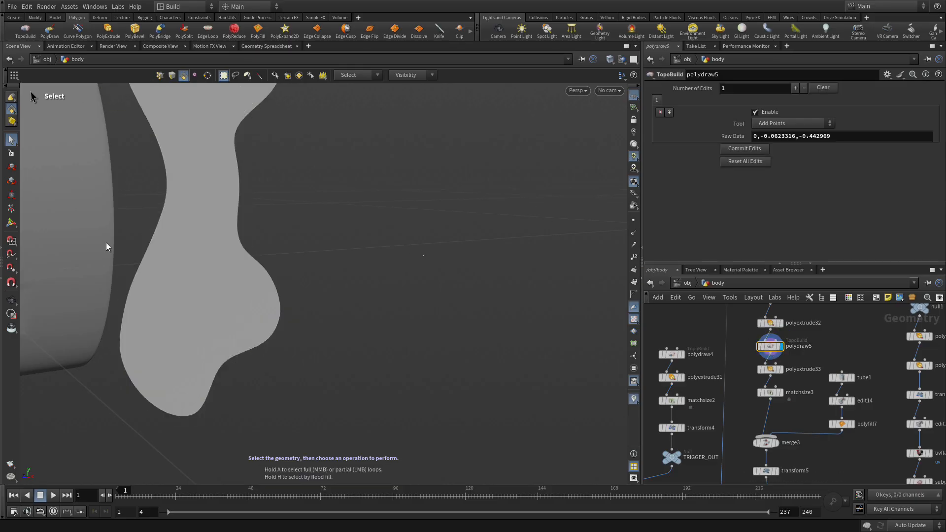
{"action": "key", "text": "Return"}
{"action": "key", "text": "shift+Delete"}
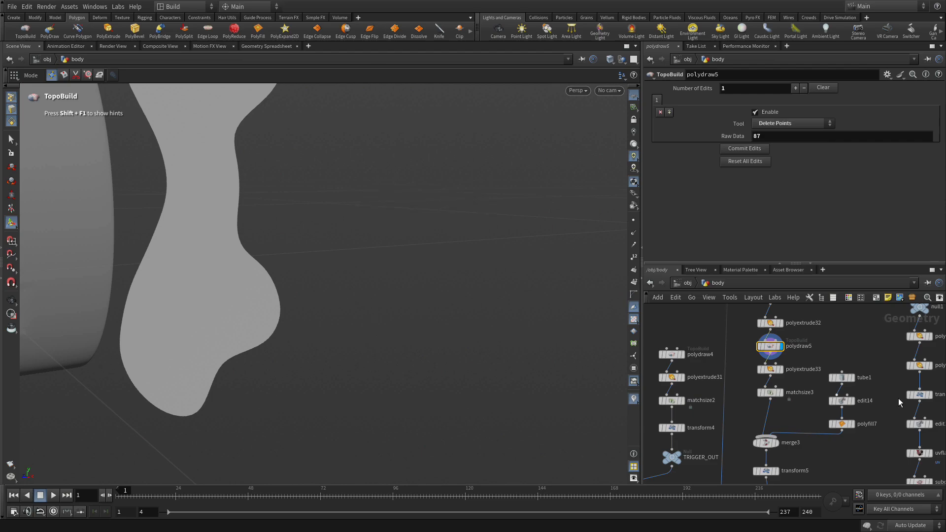
Display the HAMMER_OUT null again to check the hammer after the point cleanup
{"action": "middle_click_drag", "start_coordinate": [814, 418], "coordinate": [806, 318]}
{"action": "left_click", "coordinate": [780, 347]}
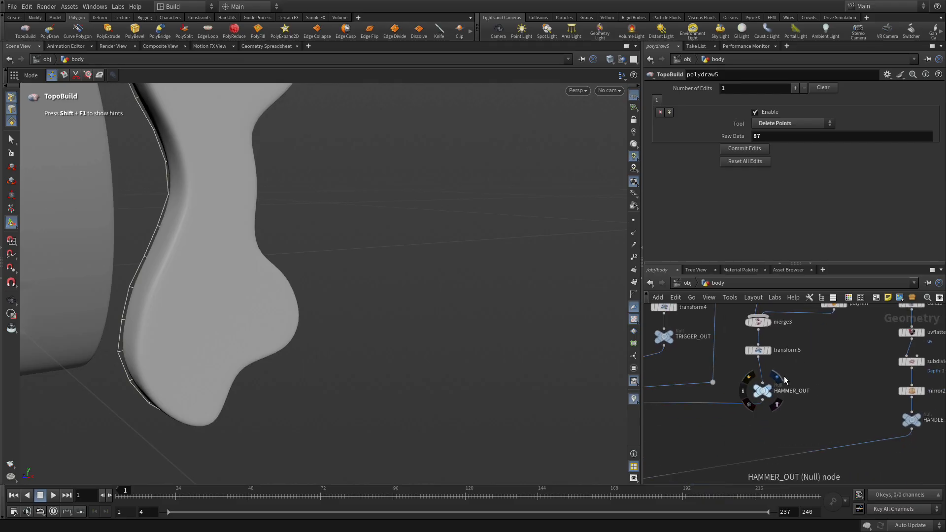
{"action": "left_click", "coordinate": [778, 382]}
{"action": "left_click", "coordinate": [762, 391]}
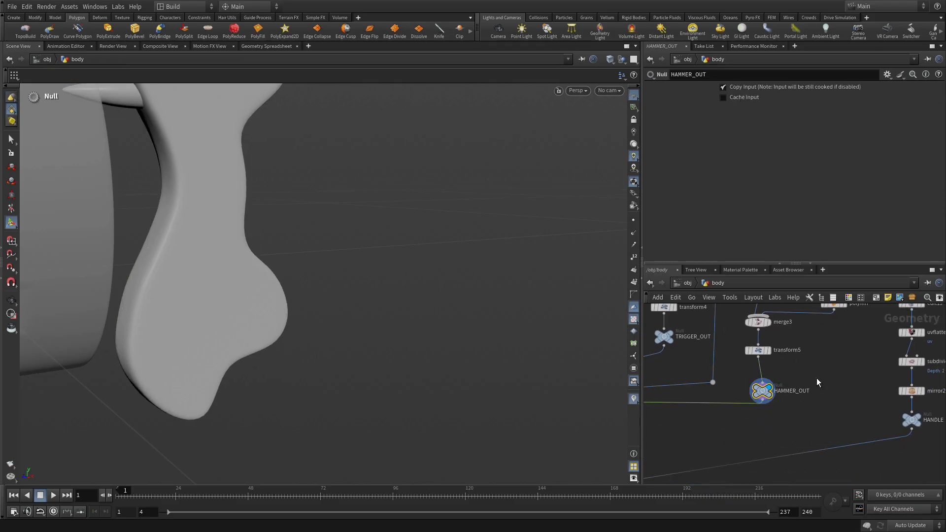
Set the display flag on the REVOLVER null below merge2 to show the complete revolver
{"action": "right_click_drag", "start_coordinate": [352, 267], "coordinate": [37, 319], "text": "alt"}
{"action": "middle_click_drag", "start_coordinate": [711, 419], "coordinate": [885, 282]}
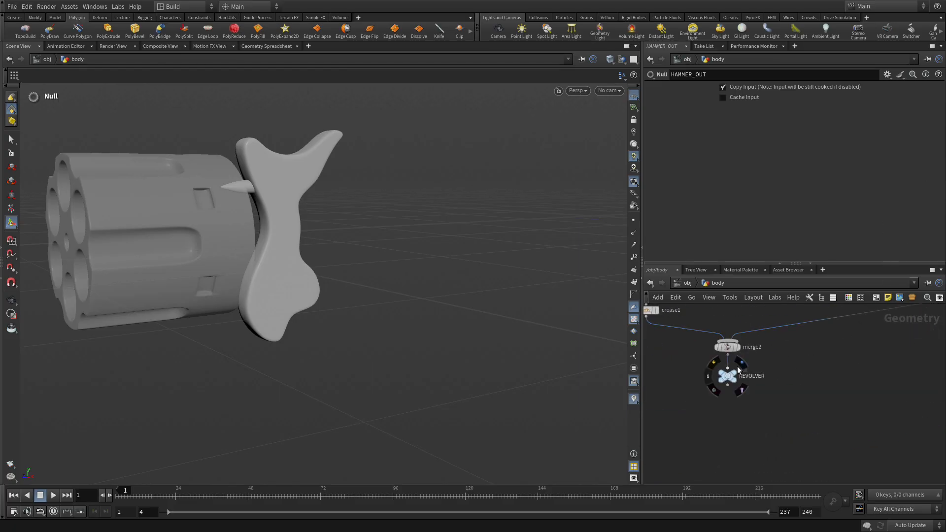
{"action": "left_click", "coordinate": [742, 365]}
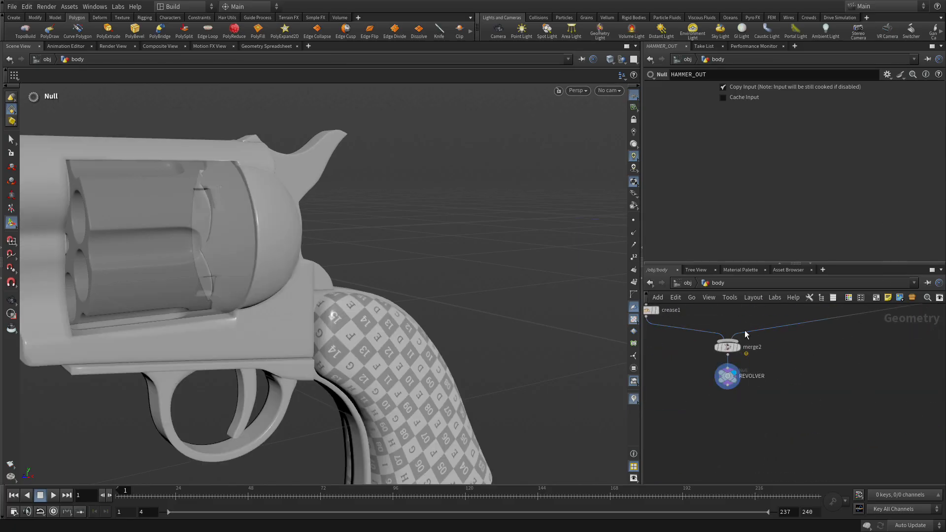
Return to object level, examine the assembled revolver from several angles, and switch to the Select tool
{"action": "left_click", "coordinate": [685, 284]}
{"action": "right_click_drag", "start_coordinate": [433, 260], "coordinate": [99, 261], "text": "alt"}
{"action": "left_click_drag", "start_coordinate": [156, 241], "coordinate": [276, 281], "text": "alt"}
{"action": "middle_click_drag", "start_coordinate": [299, 296], "coordinate": [322, 251], "text": "alt"}
{"action": "left_click_drag", "start_coordinate": [315, 296], "coordinate": [308, 329], "text": "alt"}
{"action": "right_click_drag", "start_coordinate": [325, 305], "coordinate": [386, 286], "text": "alt"}
{"action": "middle_click_drag", "start_coordinate": [374, 262], "coordinate": [385, 287], "text": "alt"}
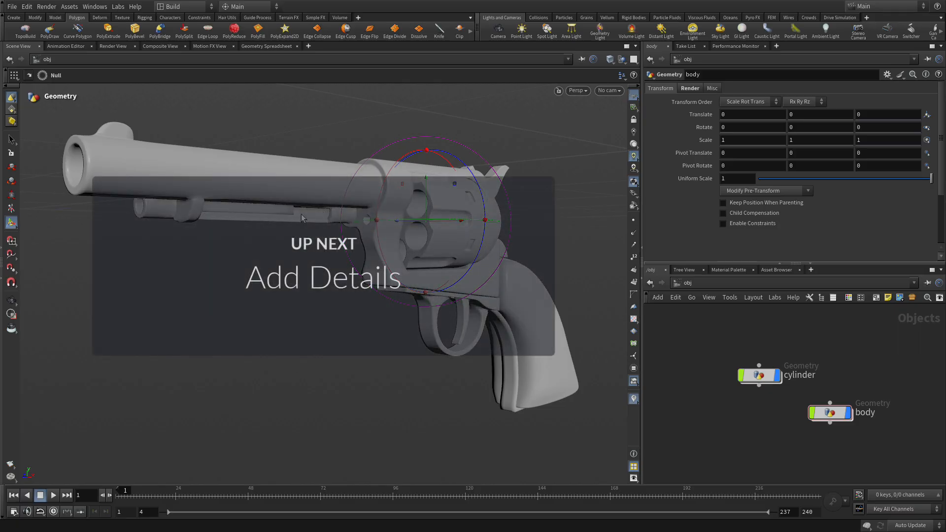
{"action": "left_click_drag", "start_coordinate": [377, 156], "coordinate": [541, 218], "text": "alt"}
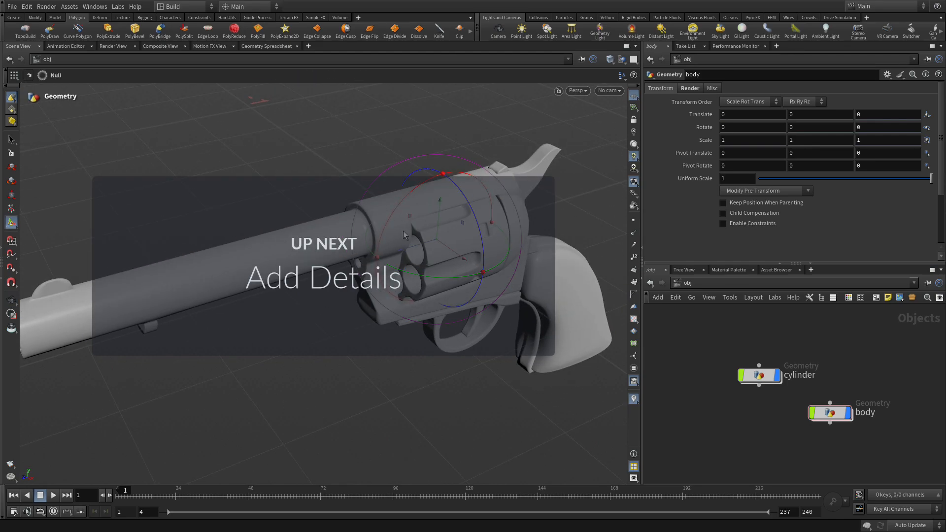
{"action": "left_click_drag", "start_coordinate": [384, 379], "coordinate": [24, 104], "text": "alt"}
{"action": "left_click", "coordinate": [11, 139]}
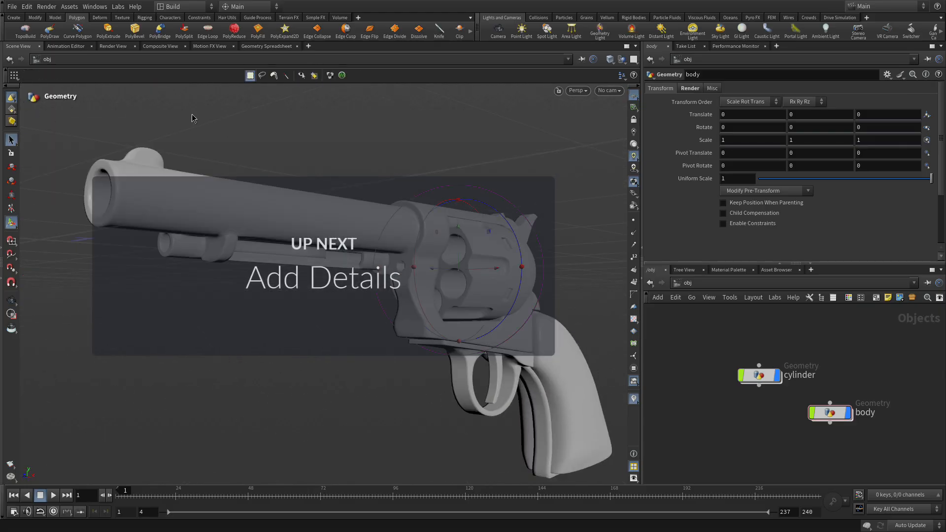